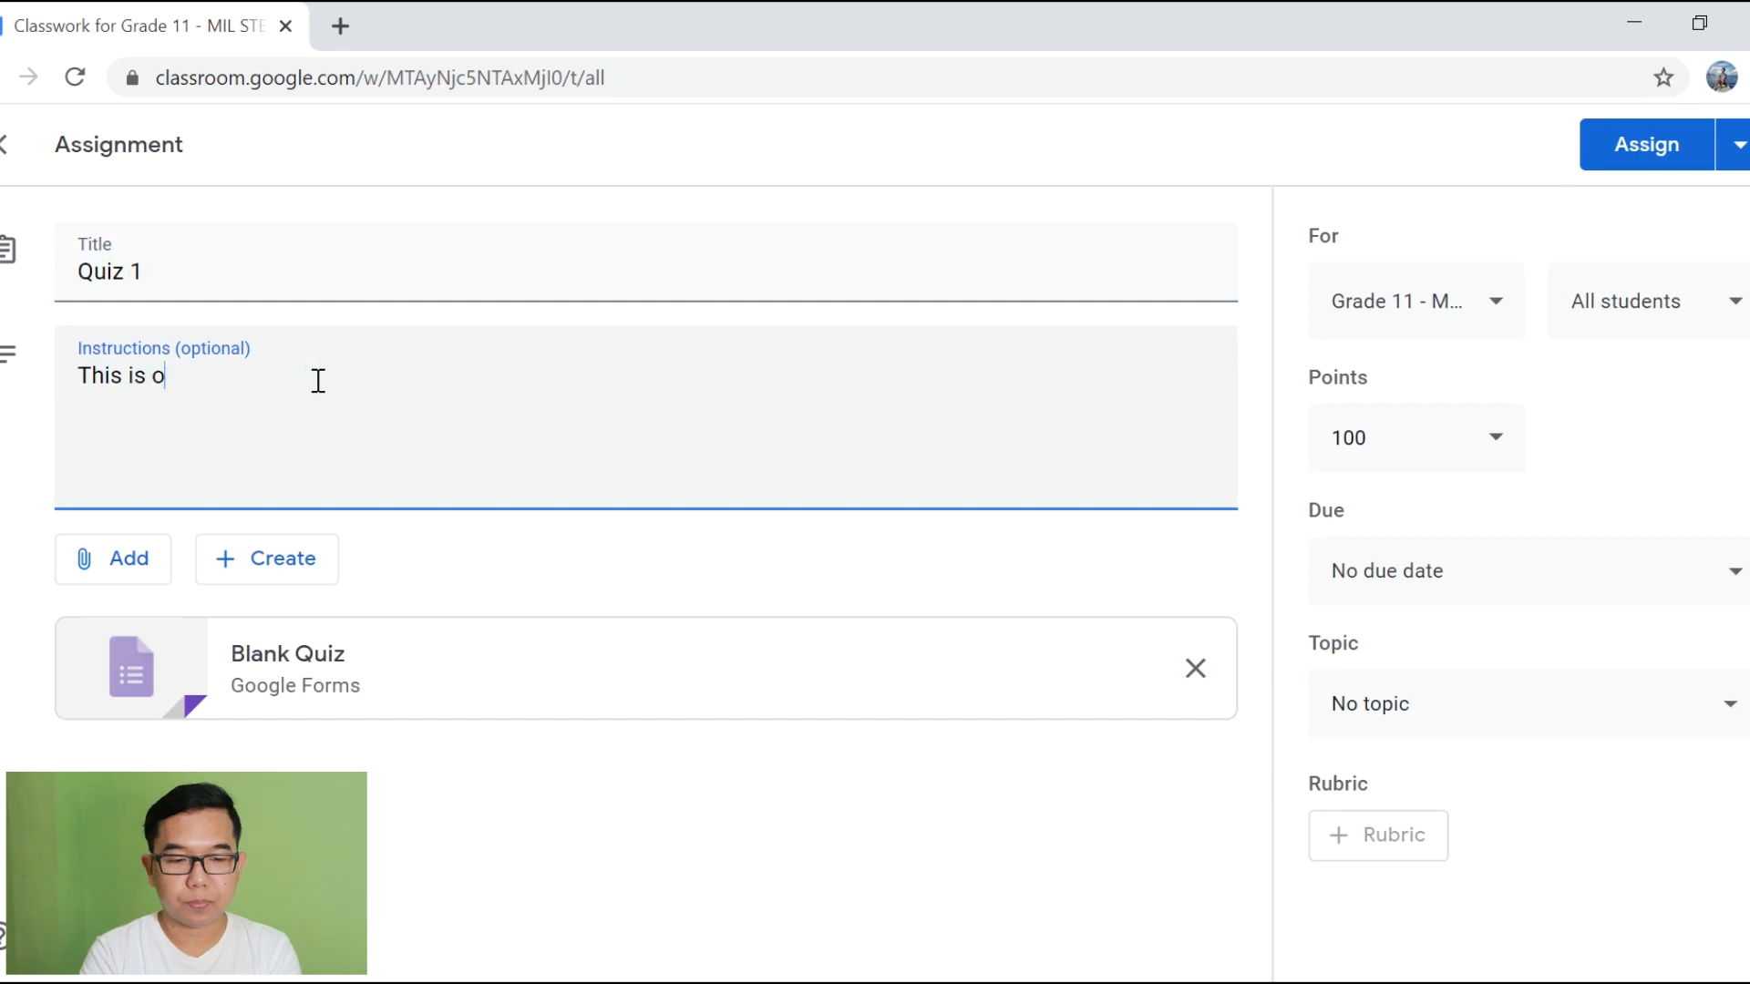
Step: Open the Blank Quiz form attached to the assignment and rename the form file as "Quiz 1"
left_click(441, 787)
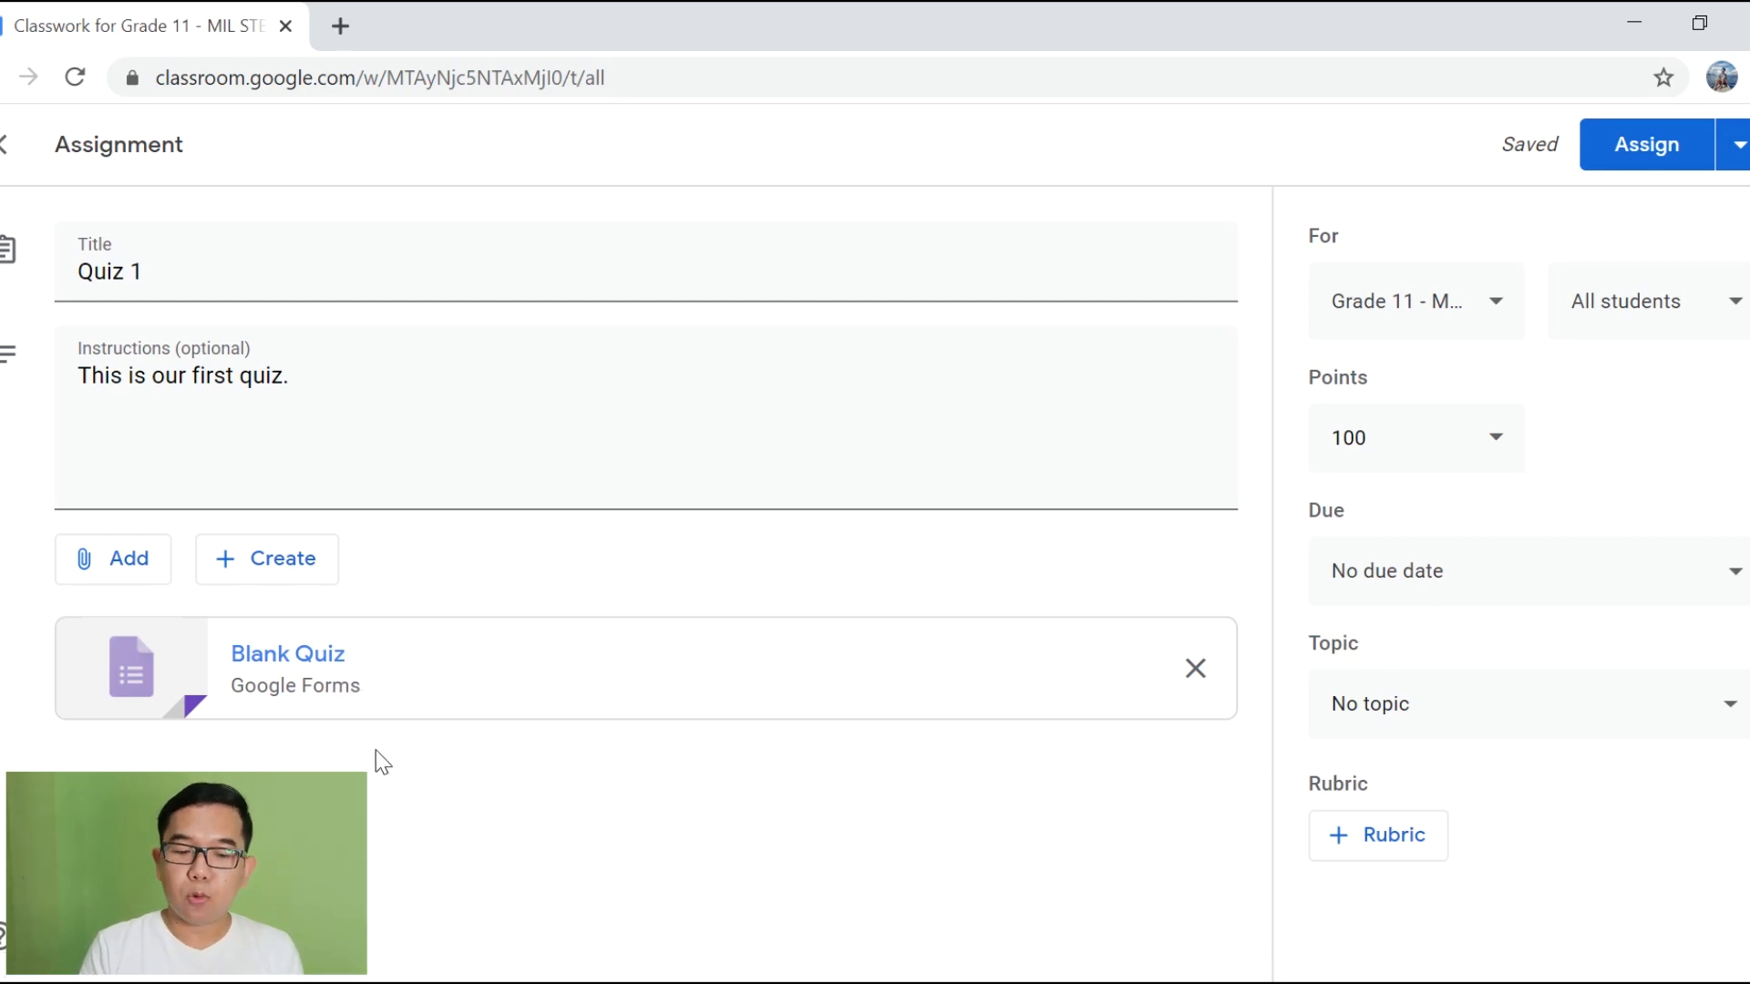
left_click(316, 677)
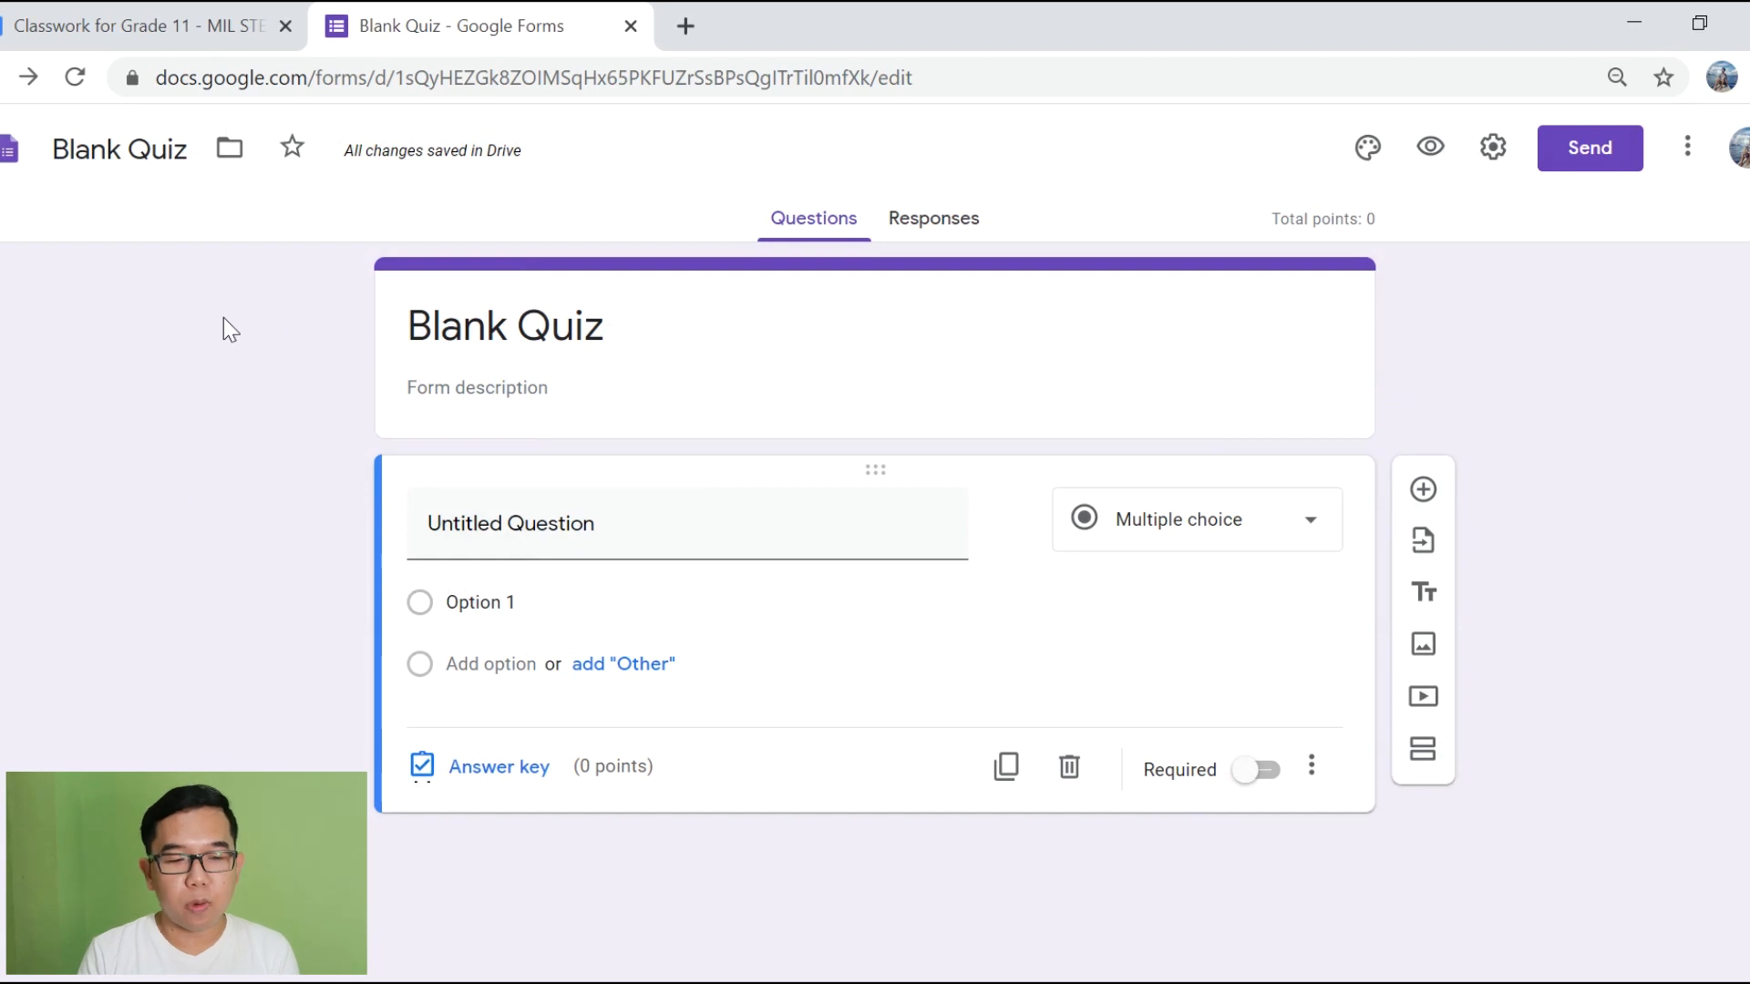
left_click(114, 151)
type("Quiz 1")
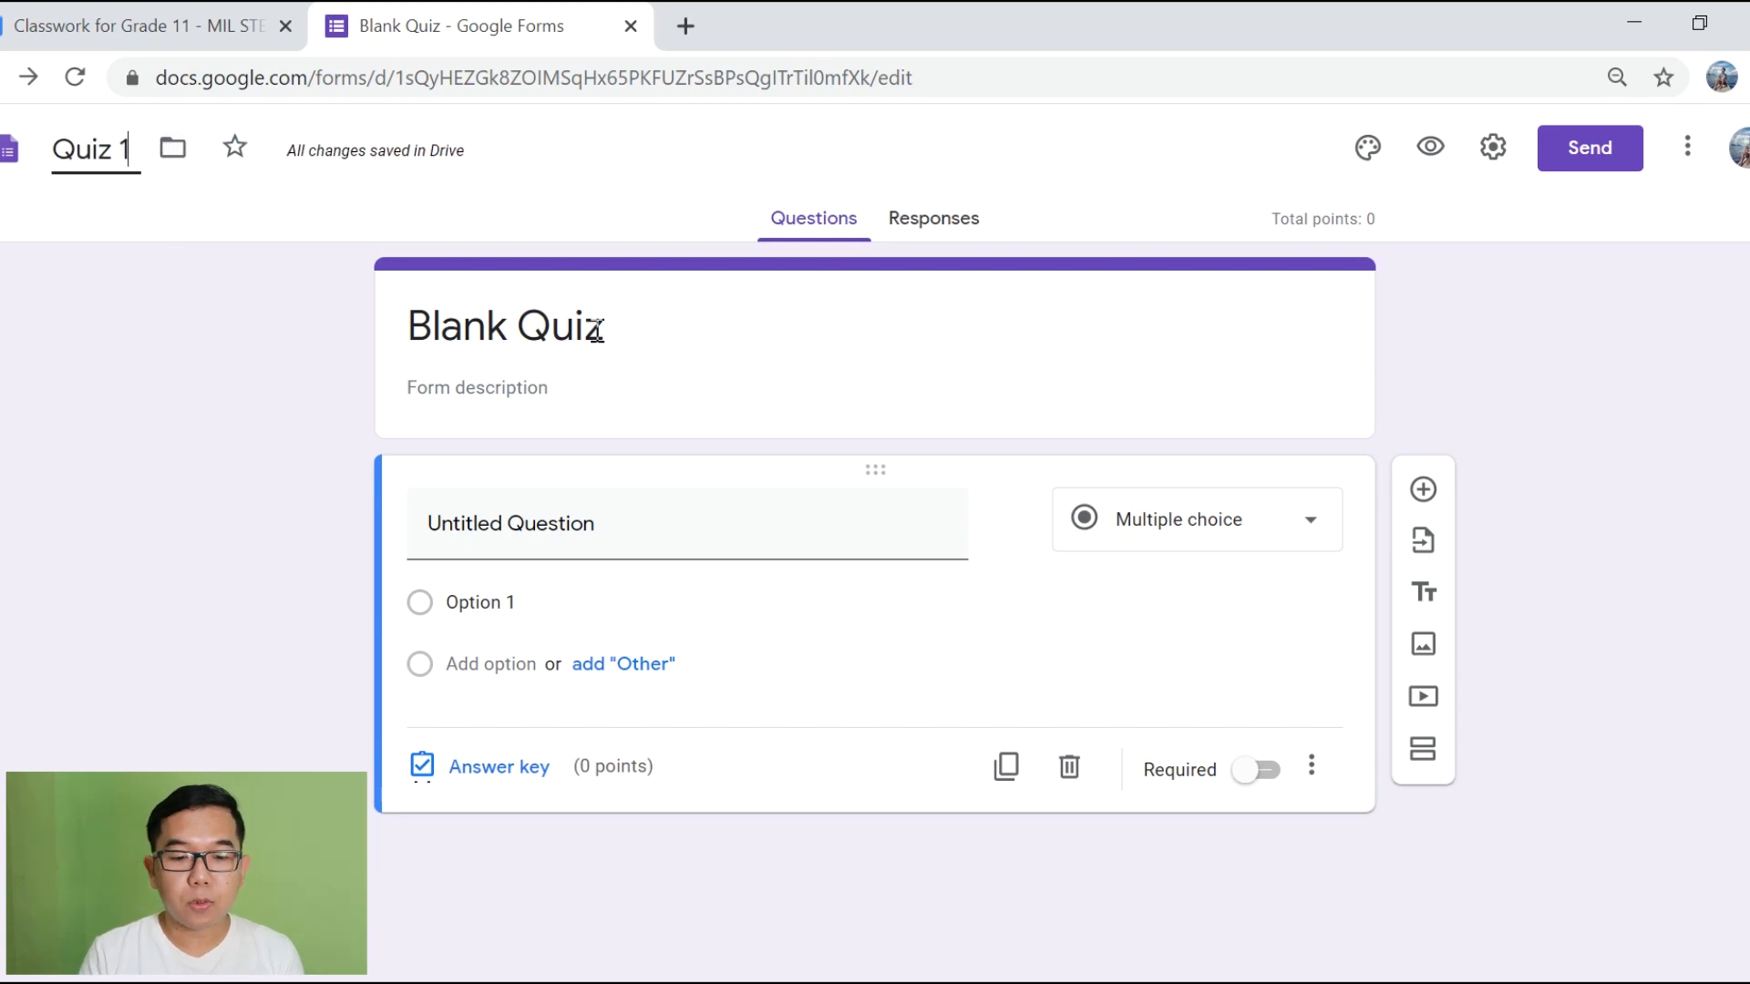
Step: Set the form title to "Quiz 1 for Chapter 1" and the description to "This is our first quiz for chapter 1."
left_click(529, 330)
type("Qu")
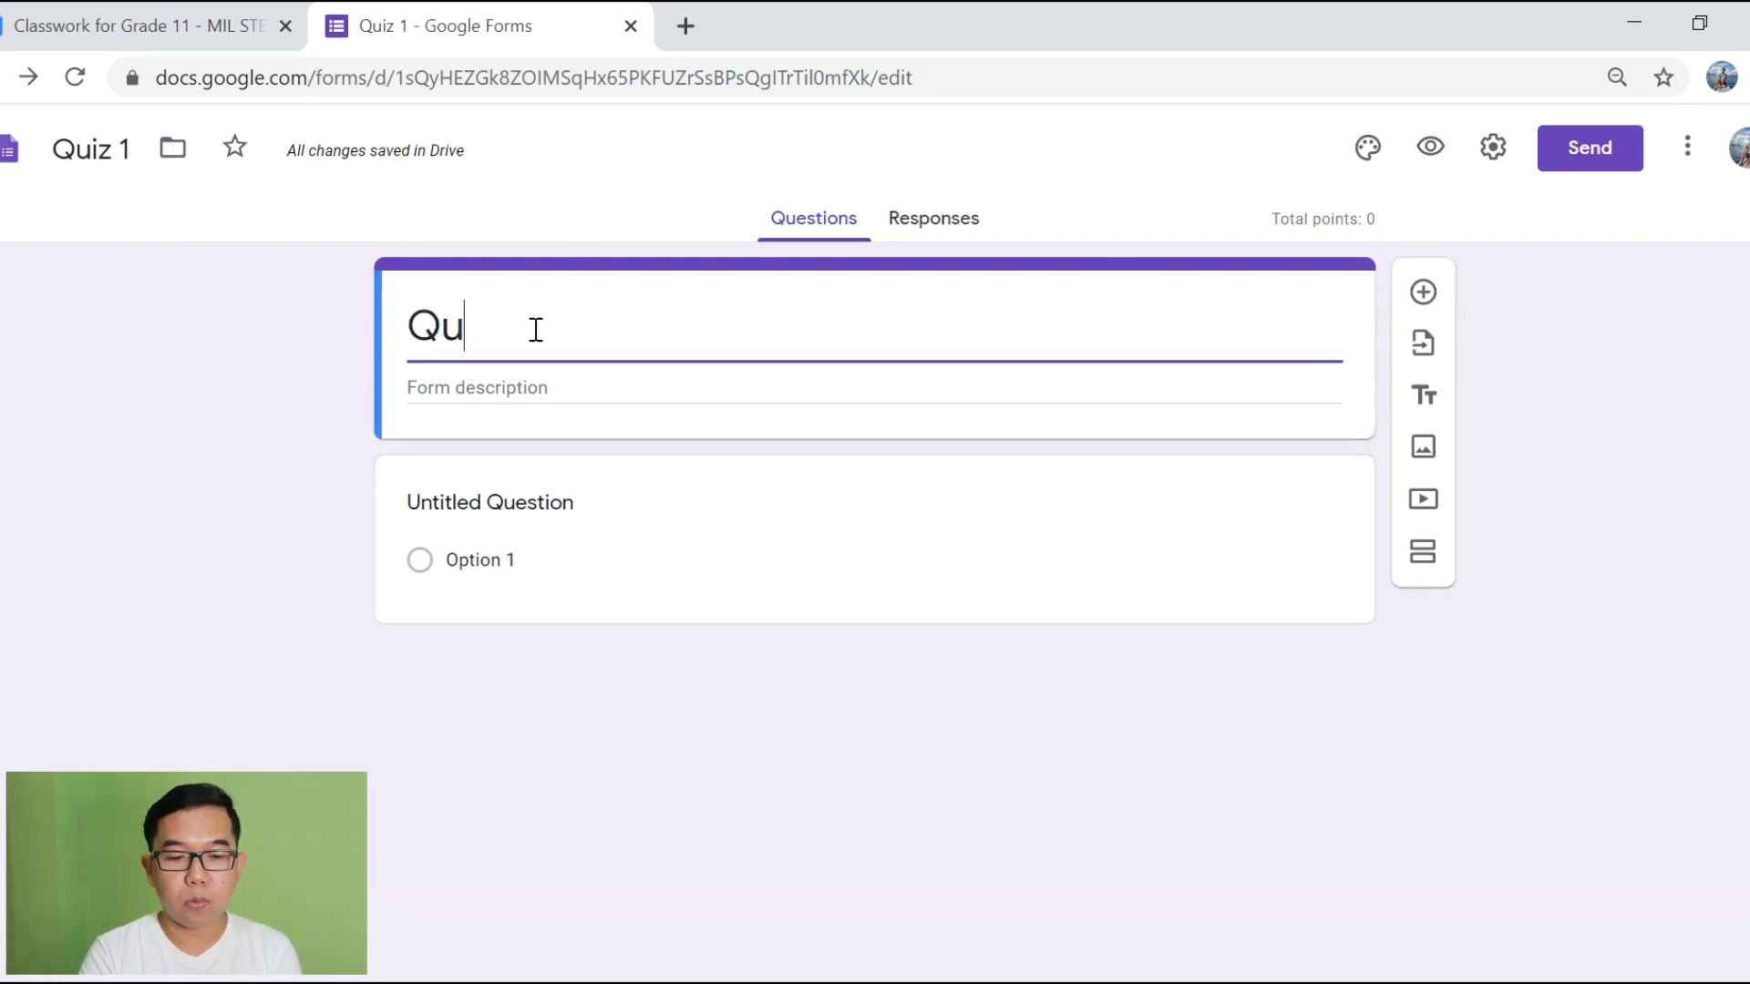
type("iz 1 for")
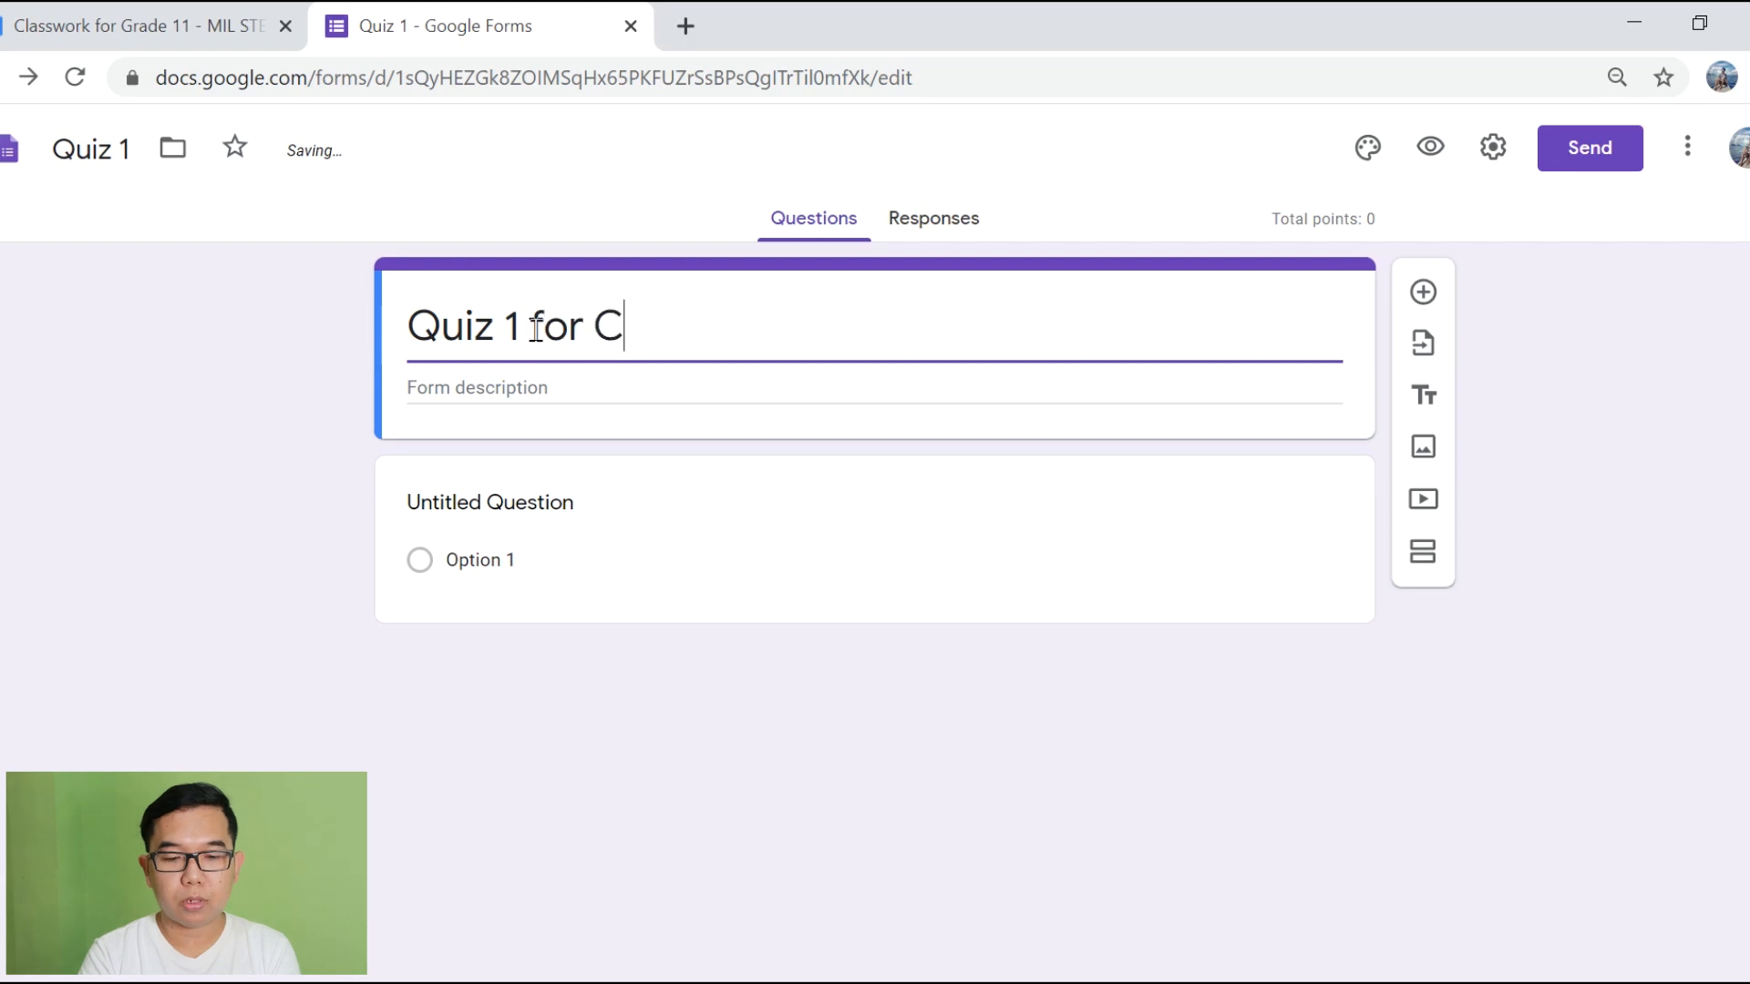
type(" Chapter 1")
left_click(675, 387)
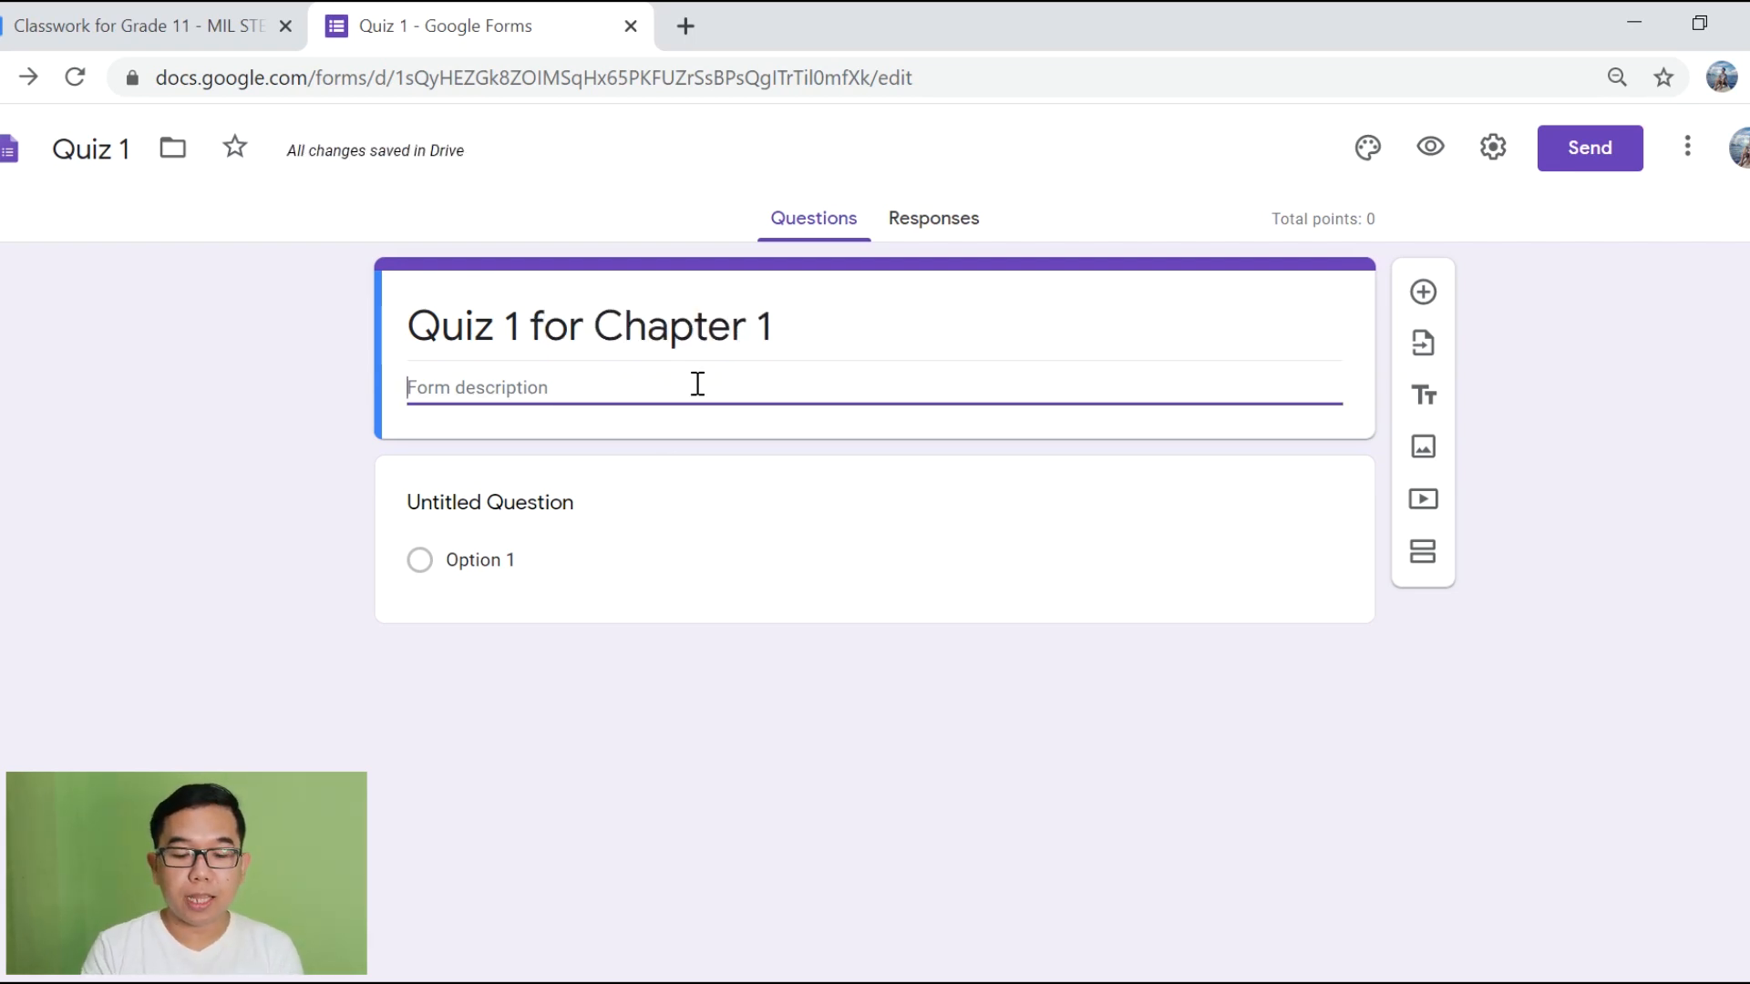
type("This is our first quiz for chapter 1.")
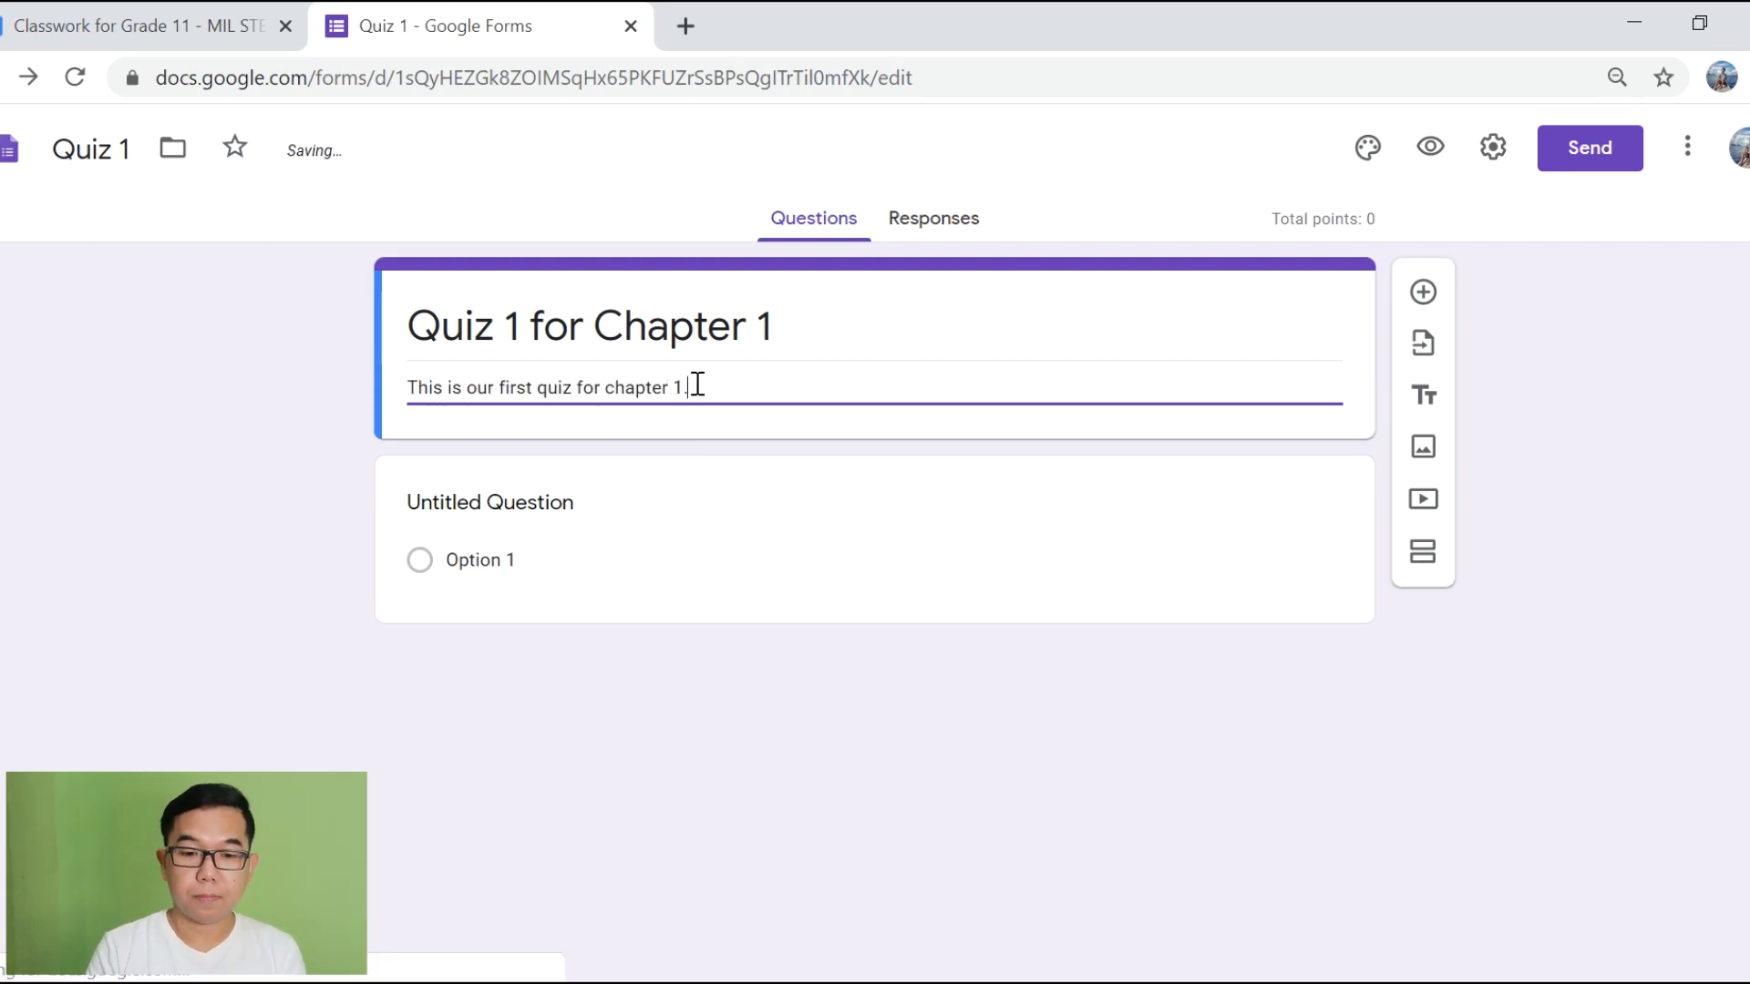
left_click(77, 428)
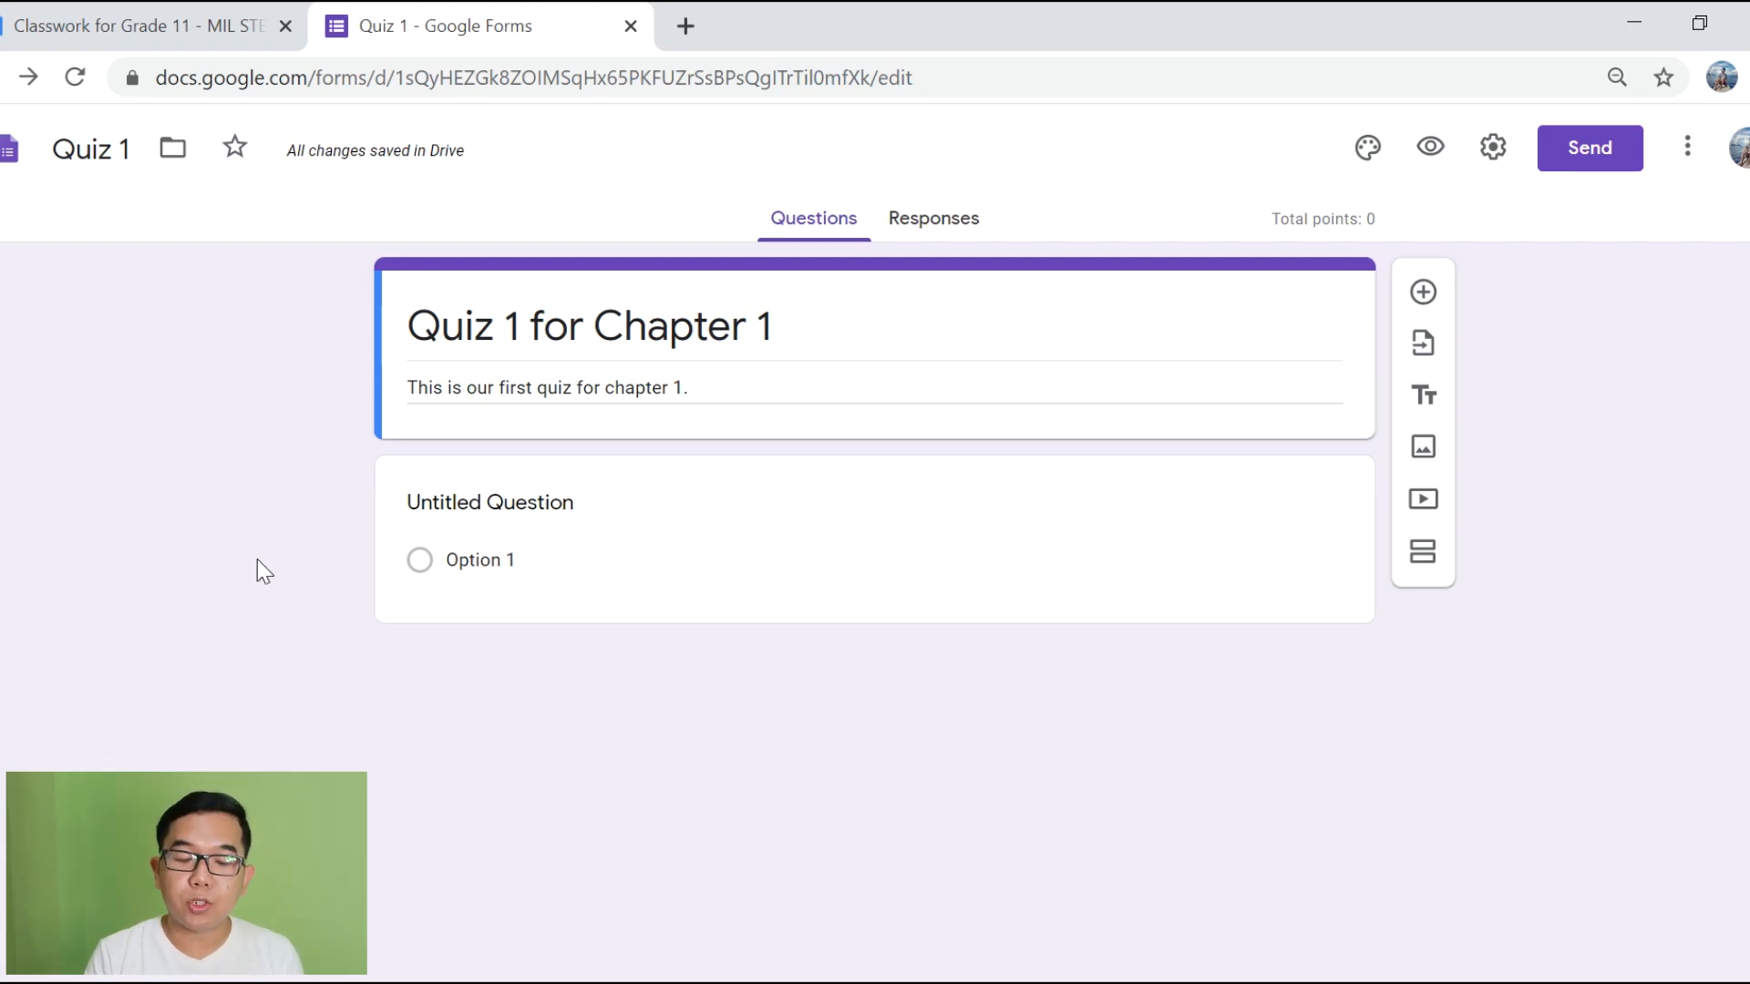
Step: Replace the untitled question's text with "Last Name:"
left_click(538, 499)
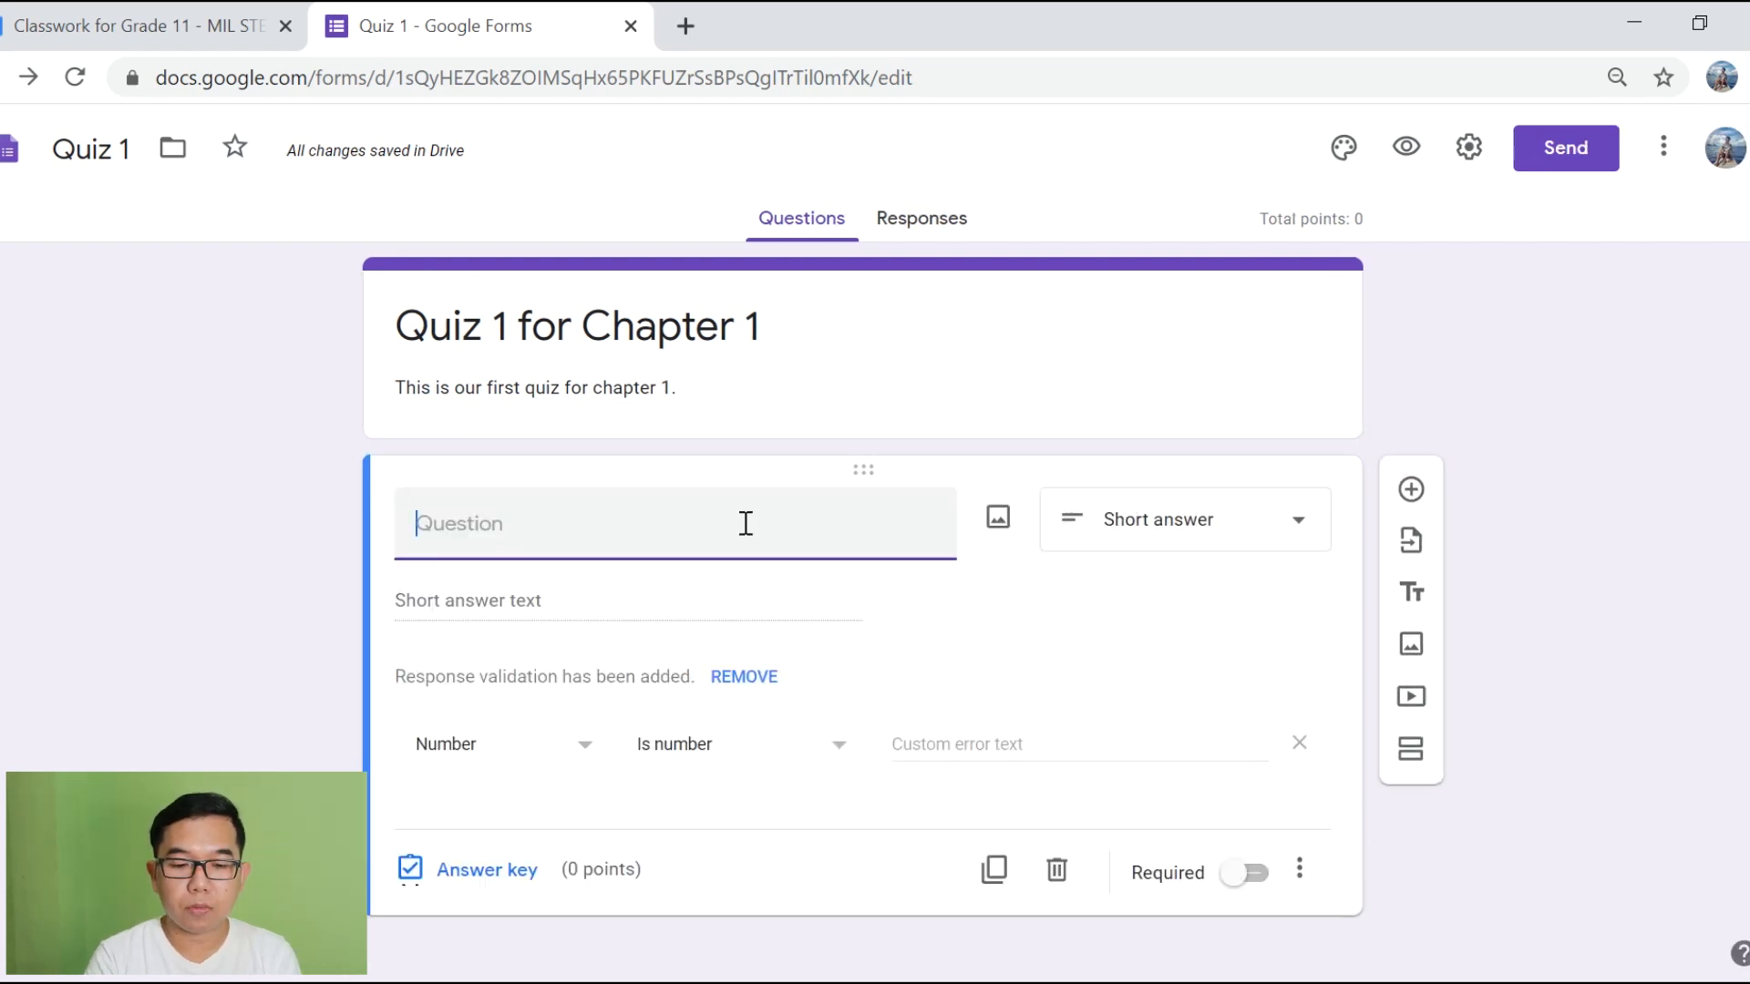
type("Last ")
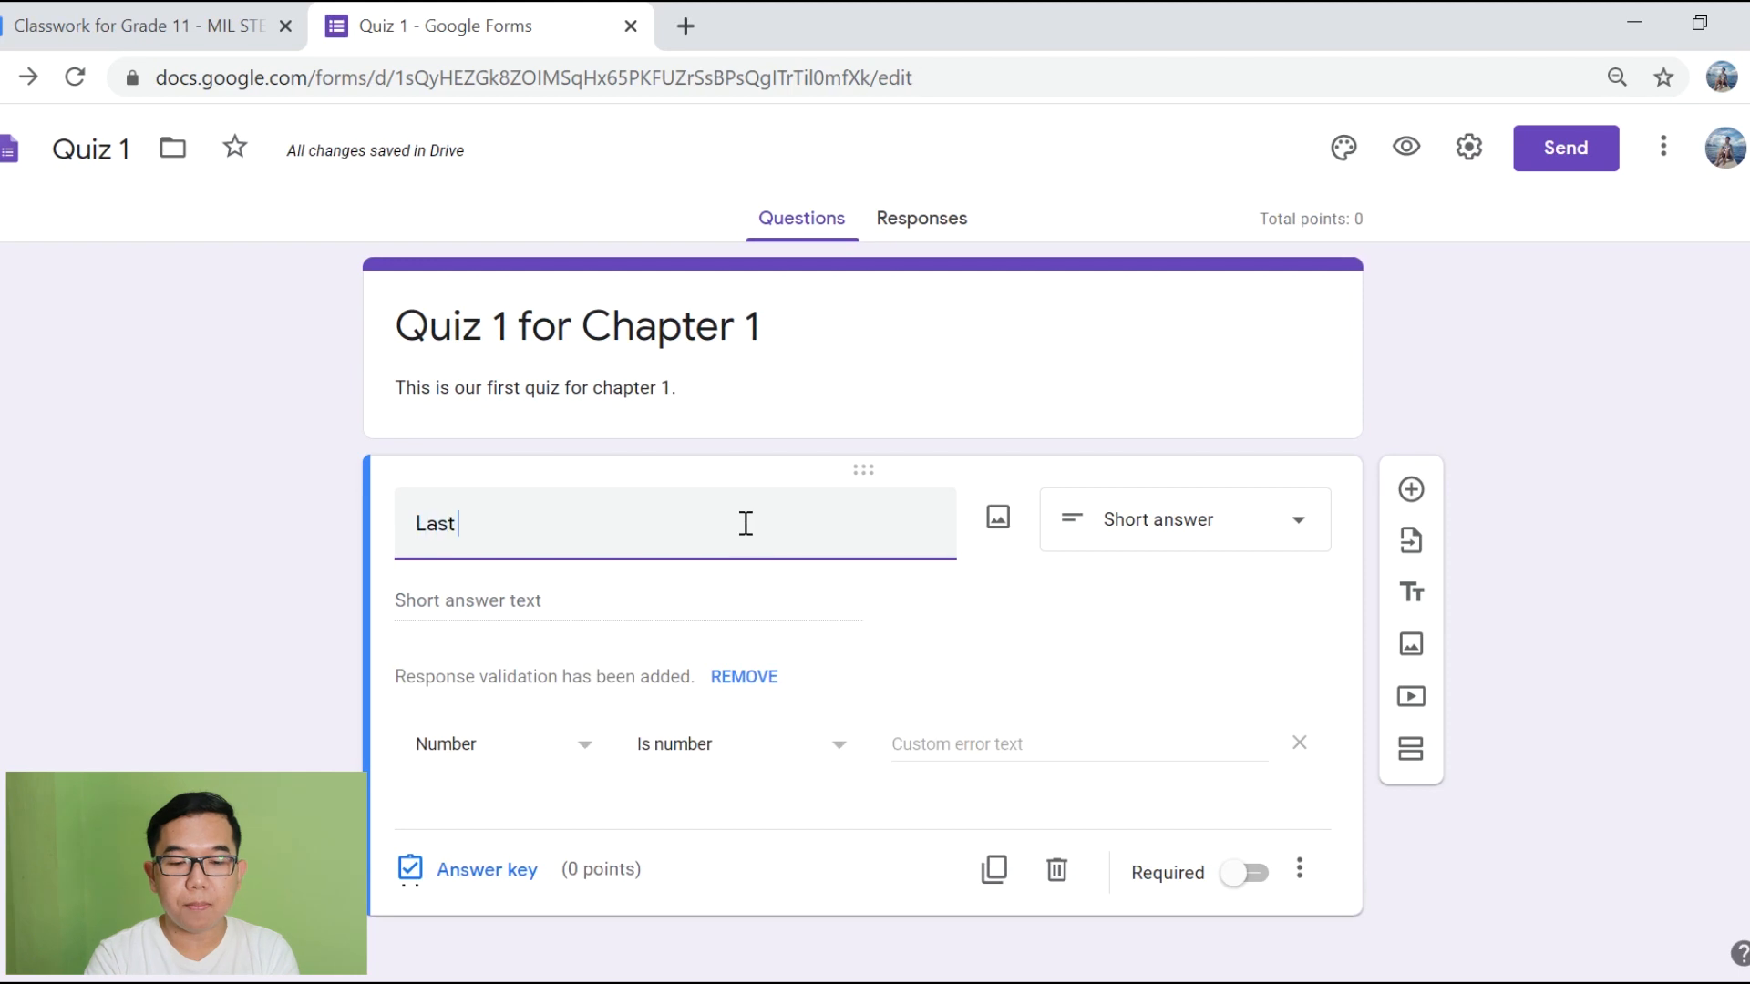
type("Na,e")
type("me")
key("BackSpace")
key("BackSpace")
key("BackSpace")
key("BackSpace")
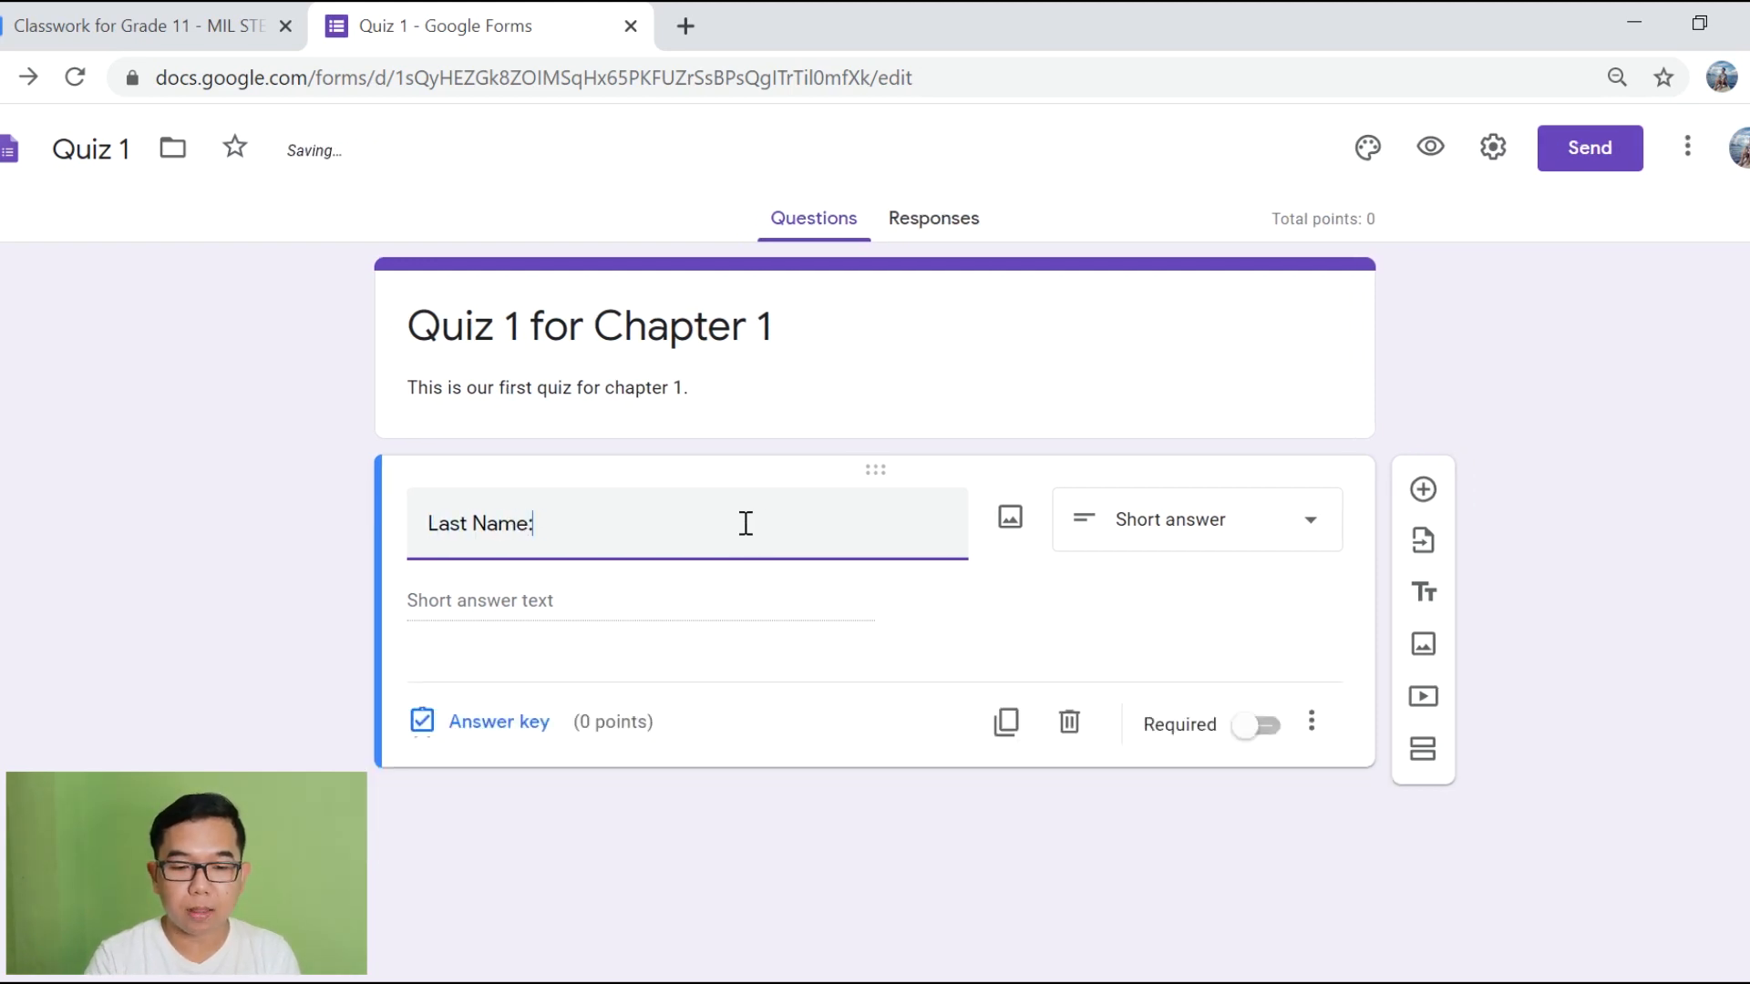
Step: Set the "Last Name:" question type to Short answer and make it required
left_click(1195, 526)
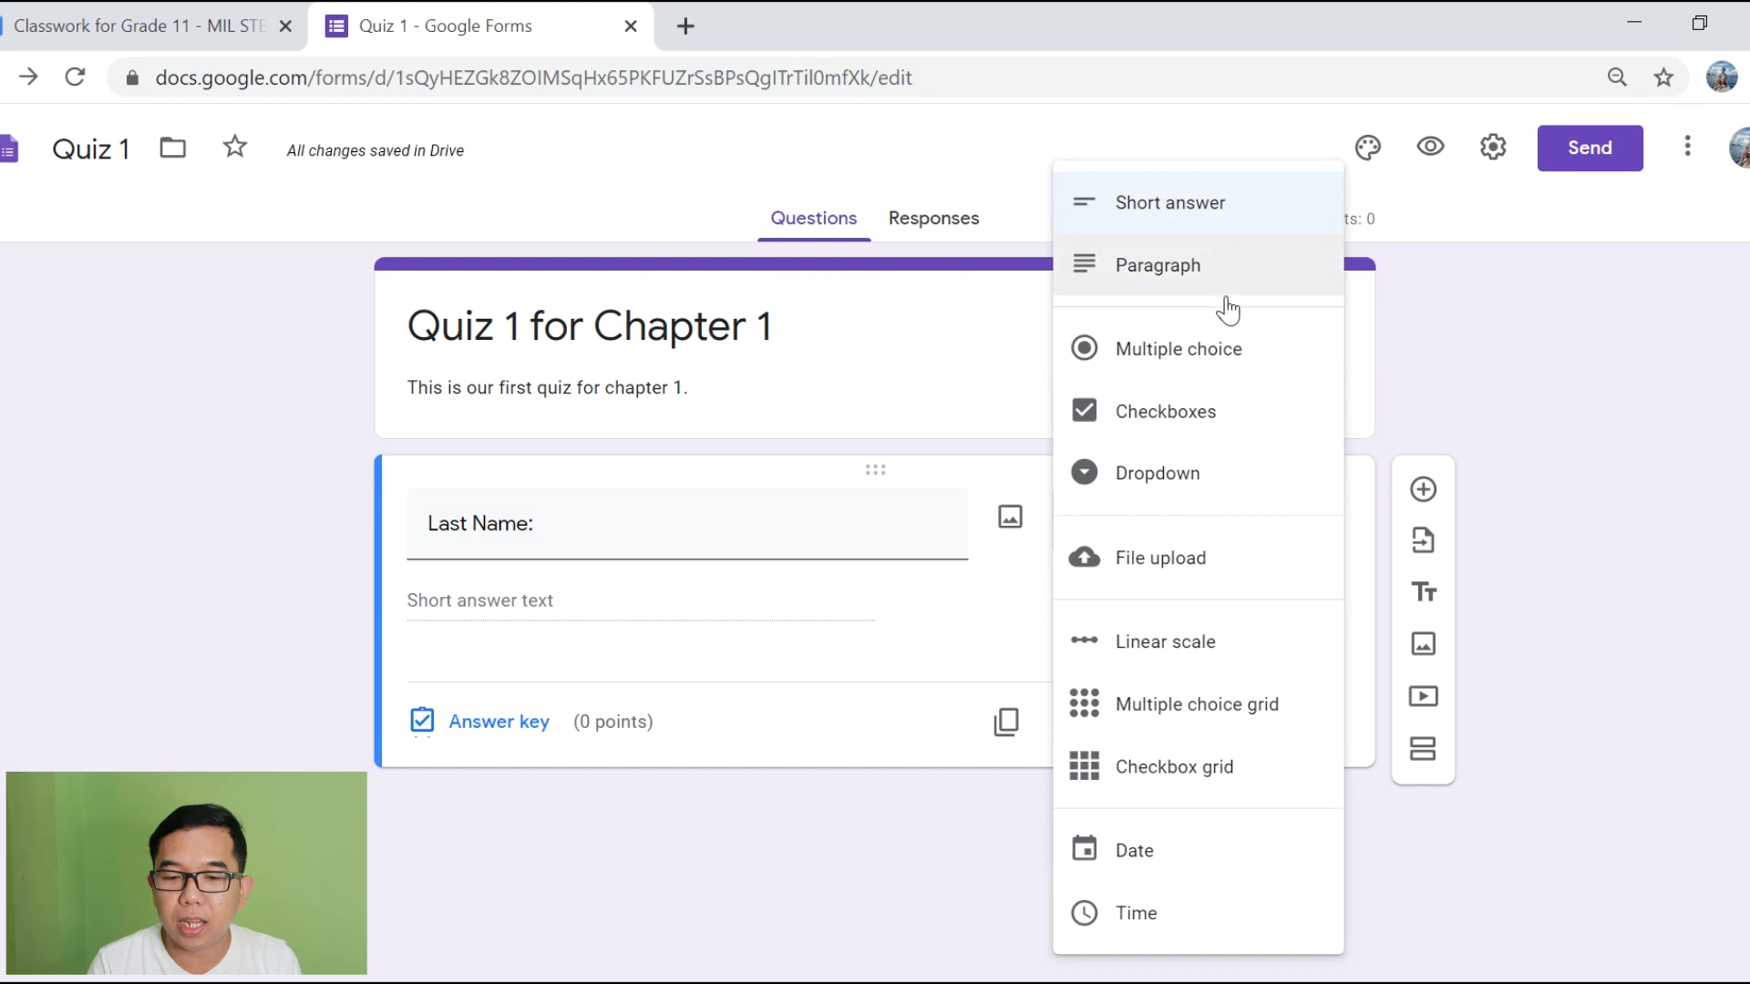
left_click(1175, 205)
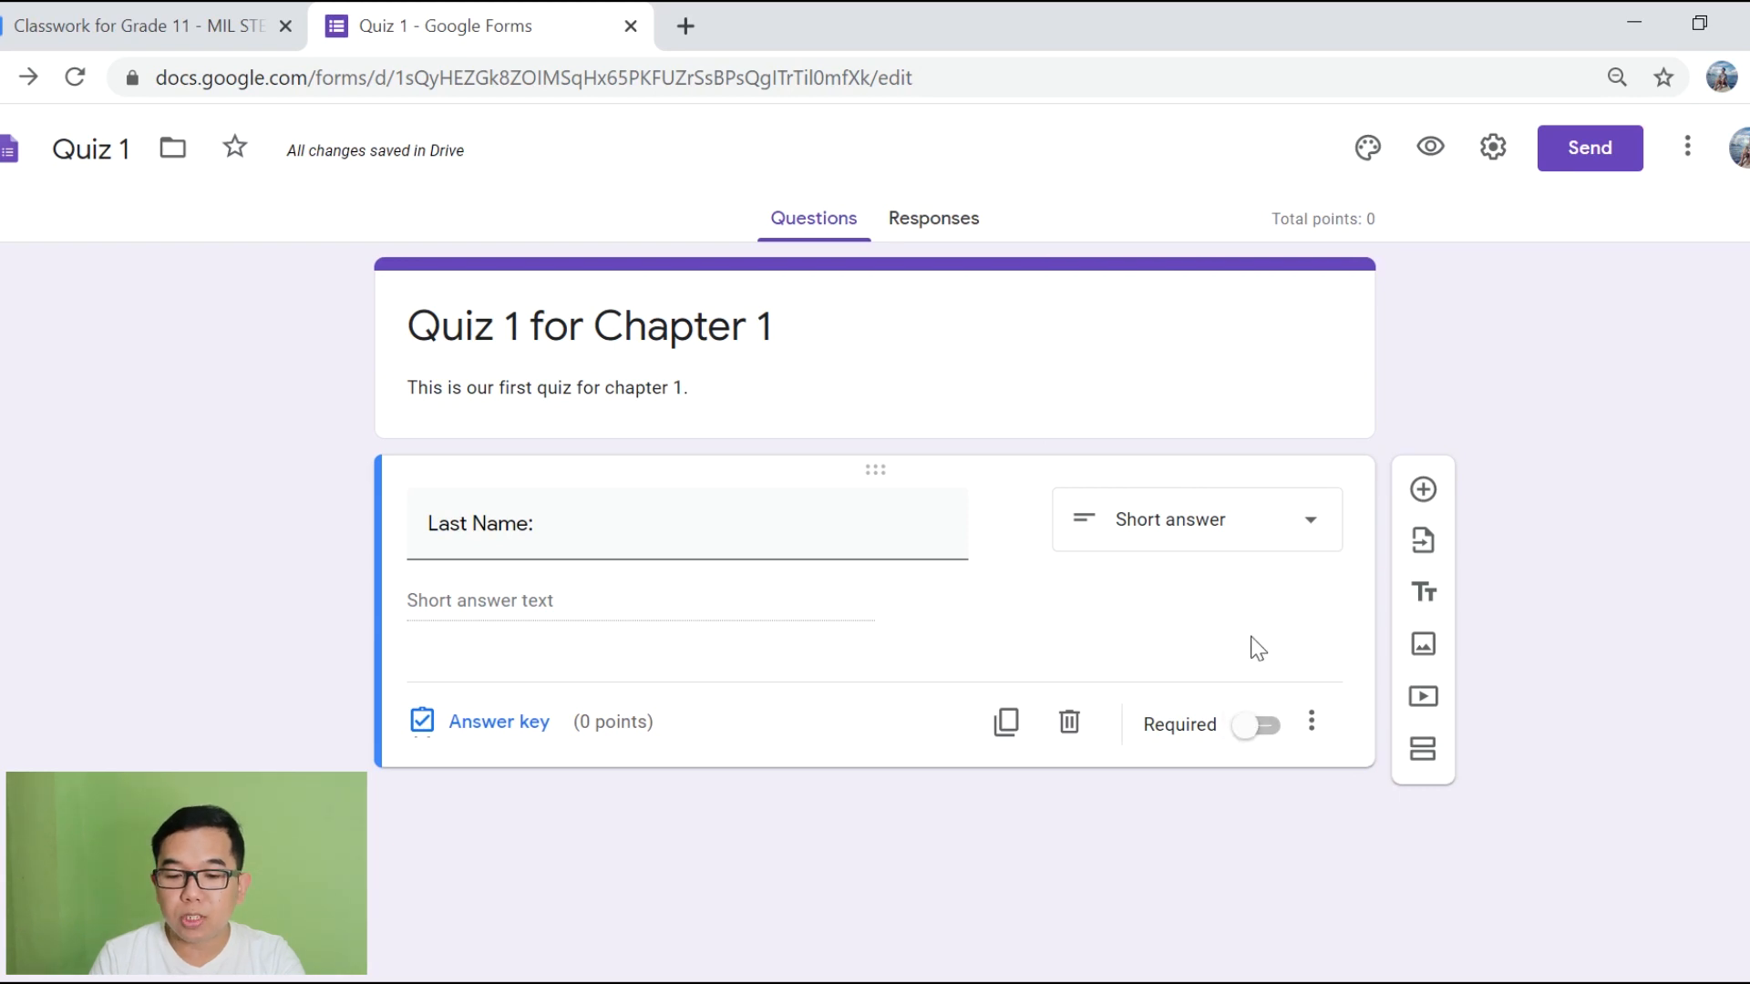
left_click(1258, 726)
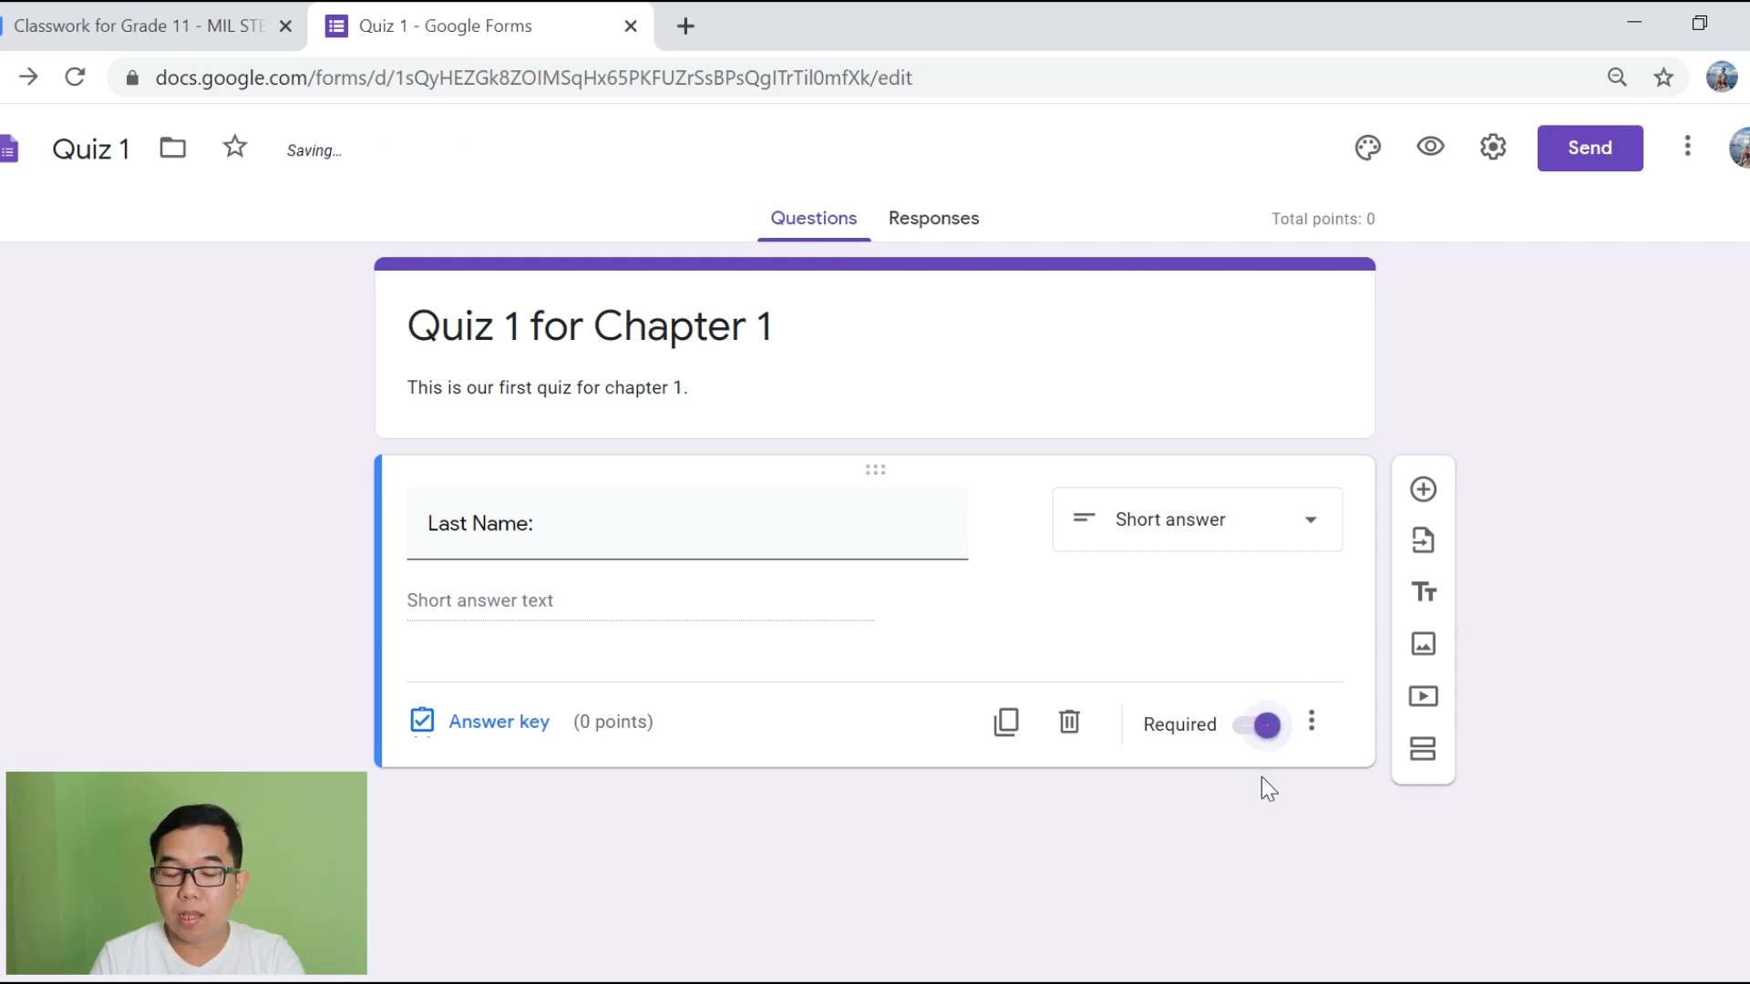
left_click(726, 528)
left_click(1122, 602)
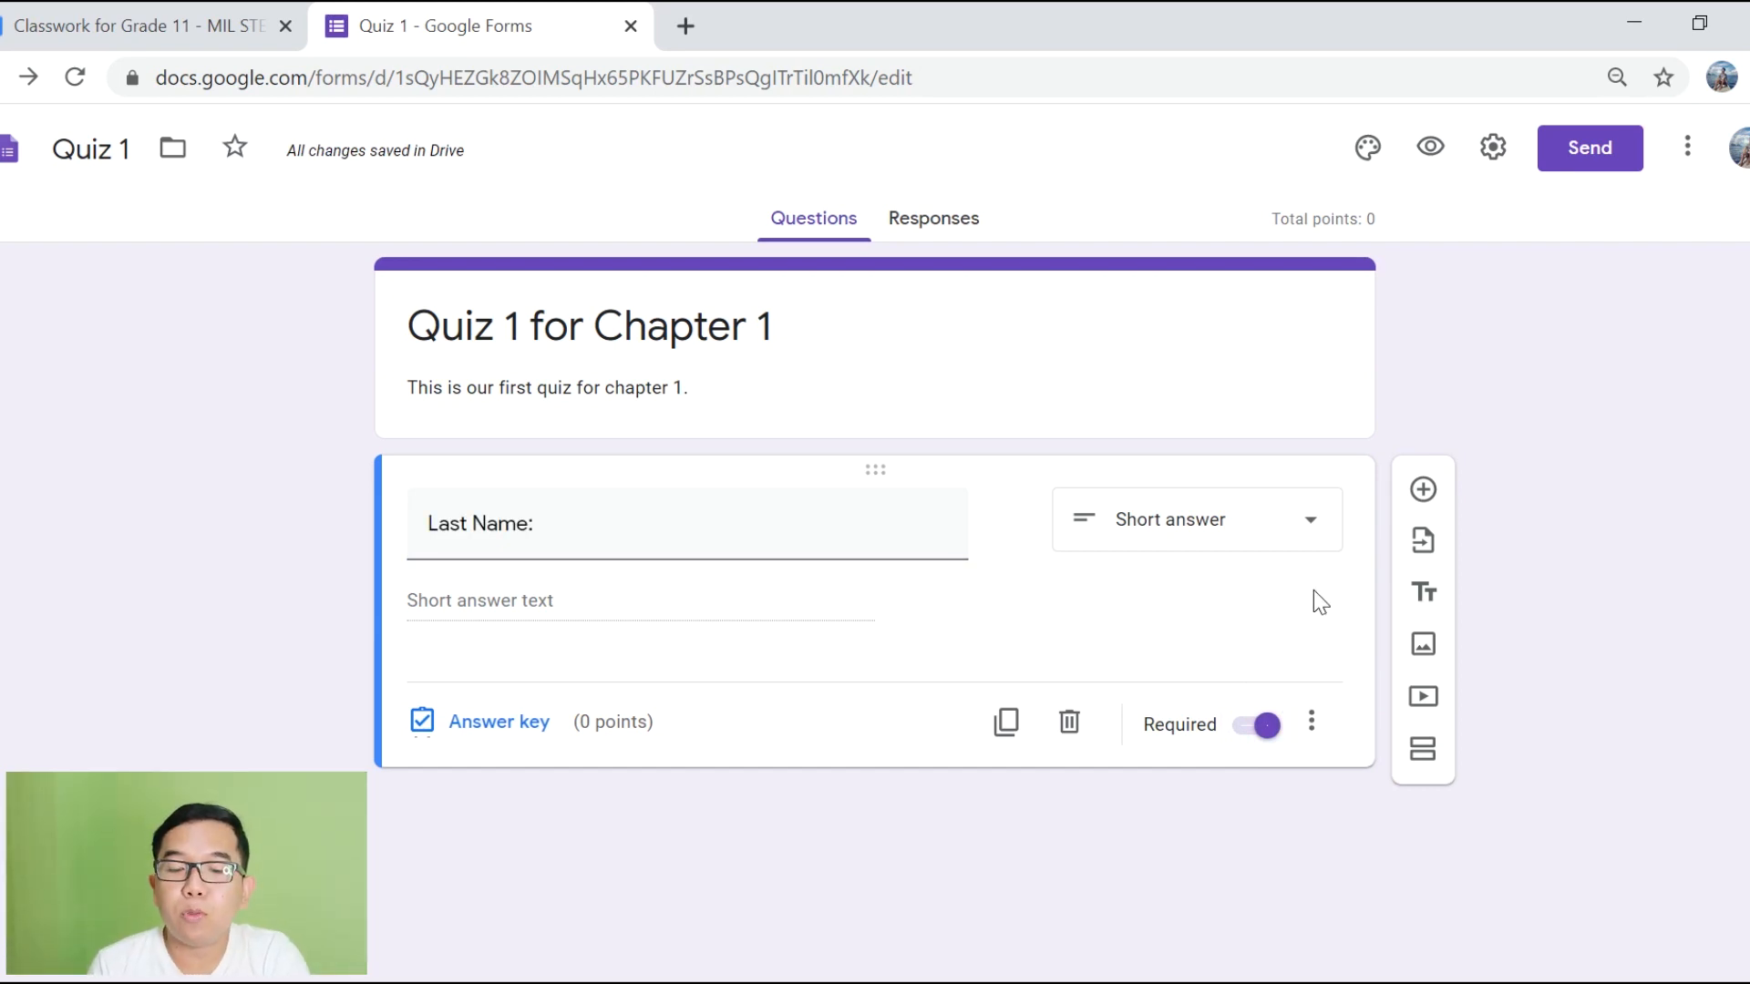
Step: Add a required Short answer question titled "First Name:" below the last name question
left_click(1424, 492)
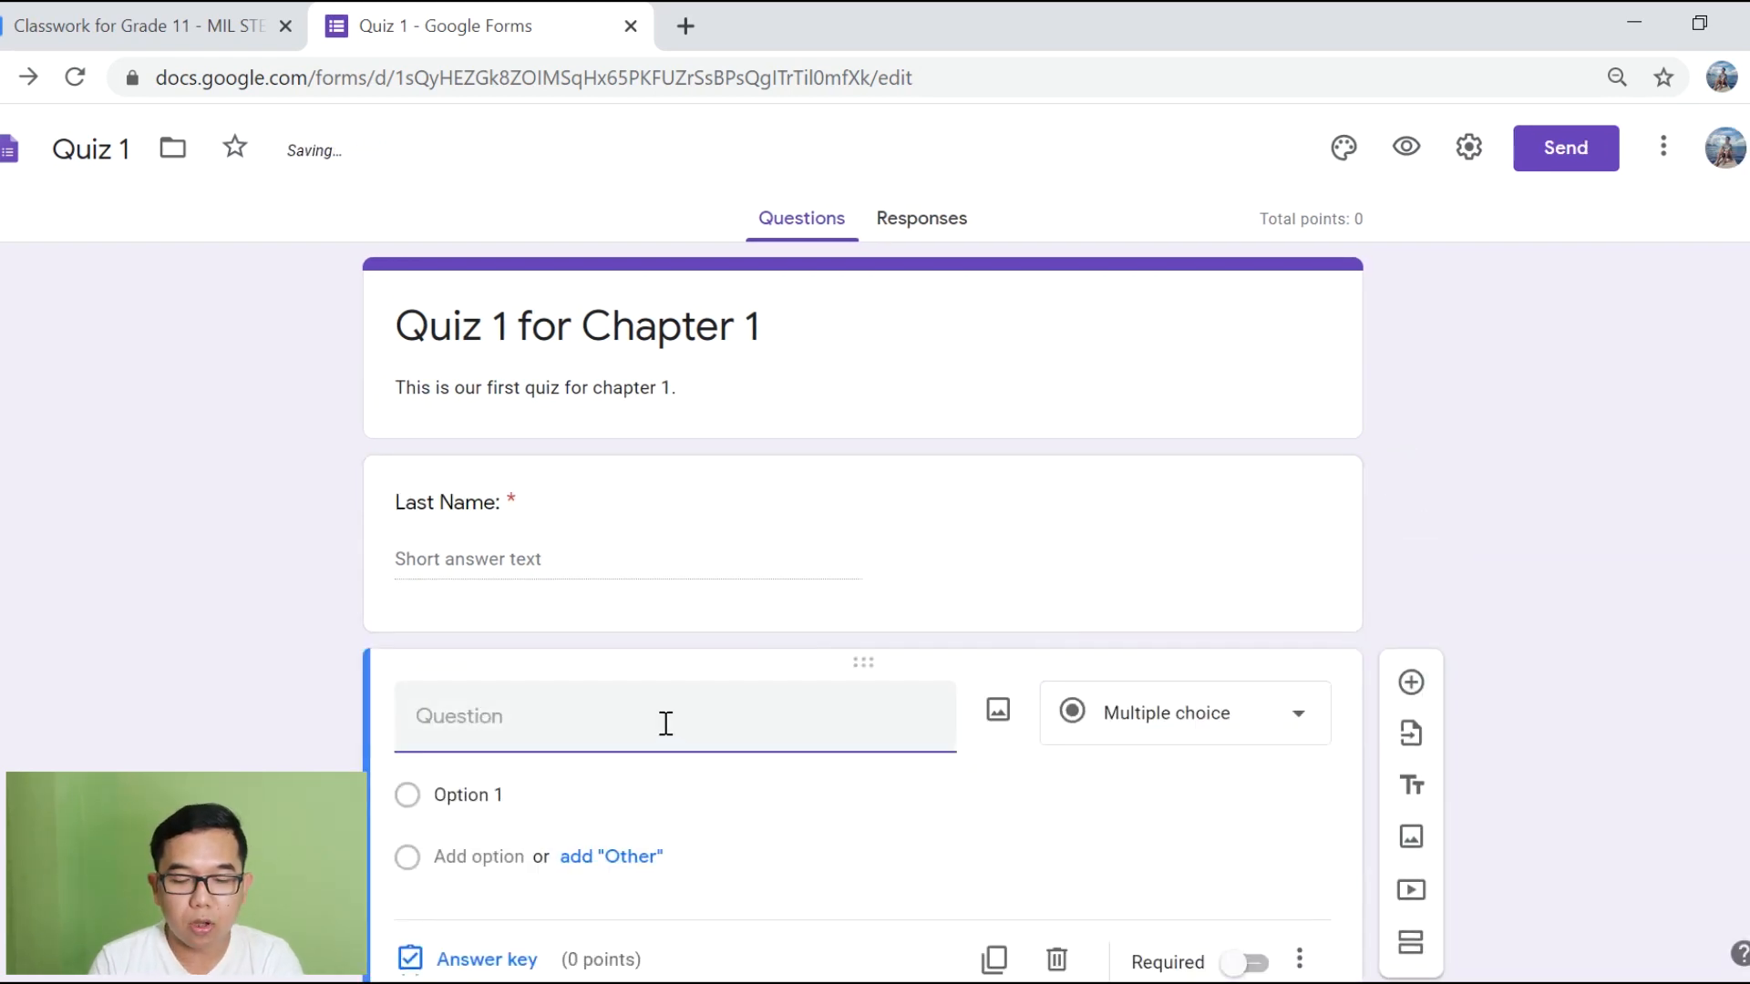
type("First Name:")
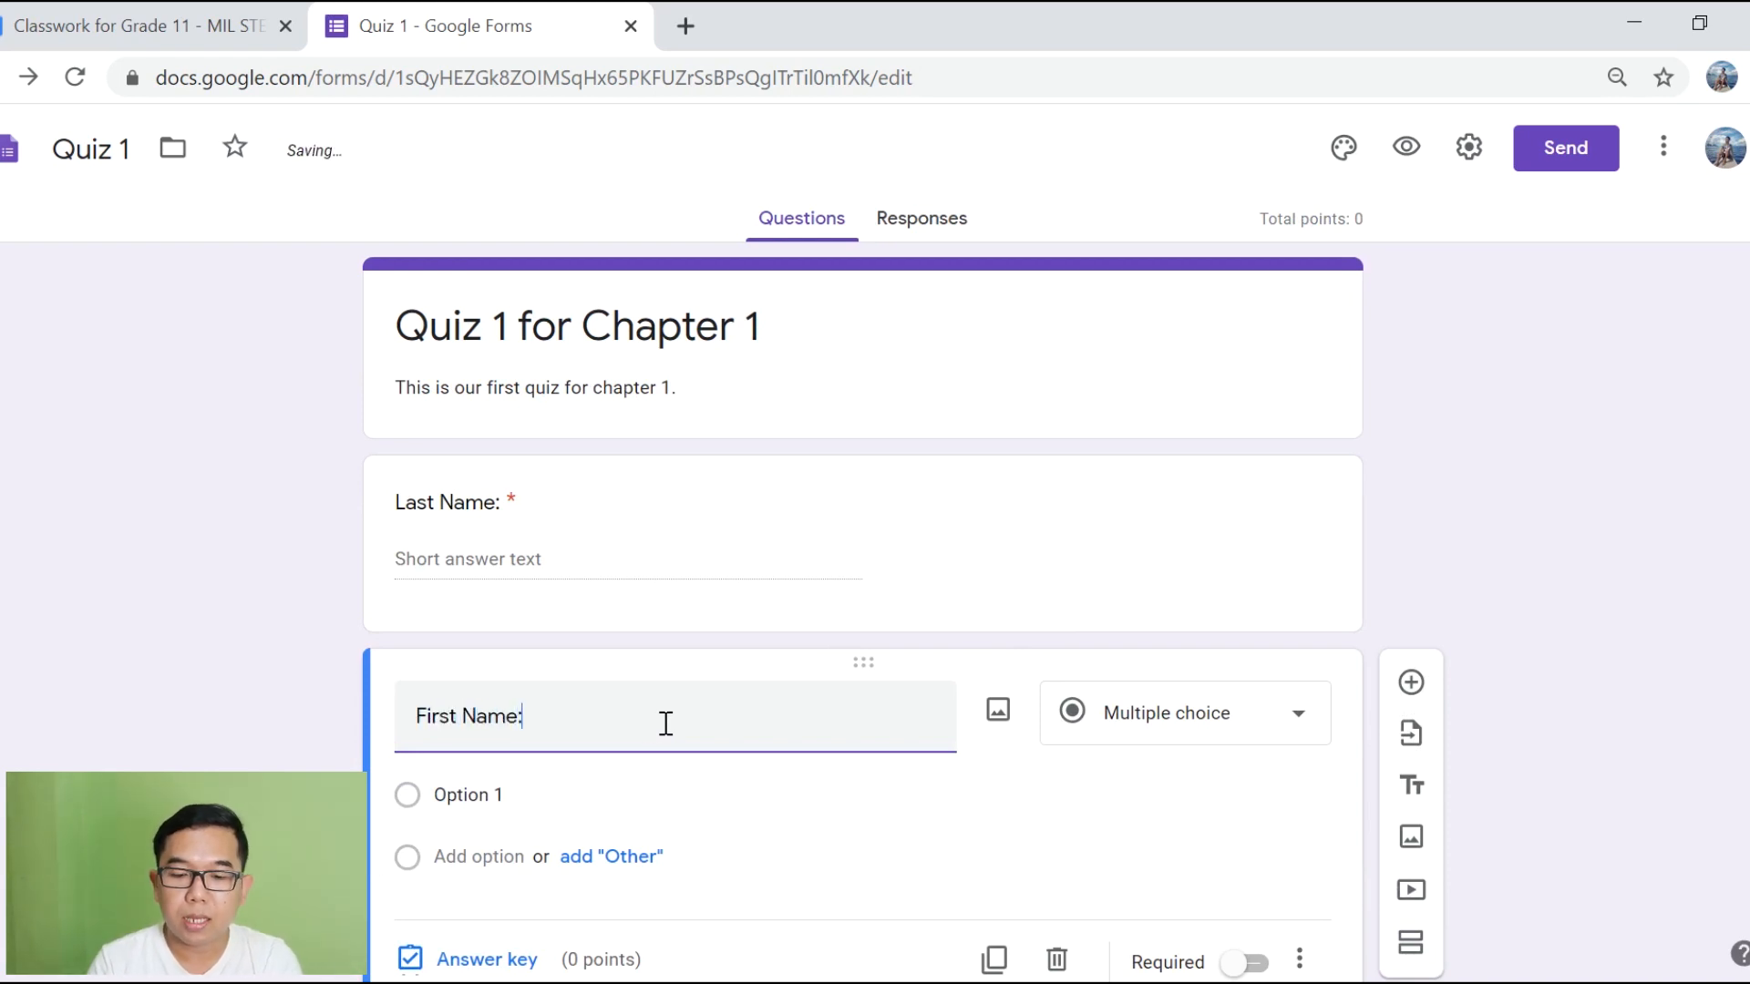
left_click(1189, 715)
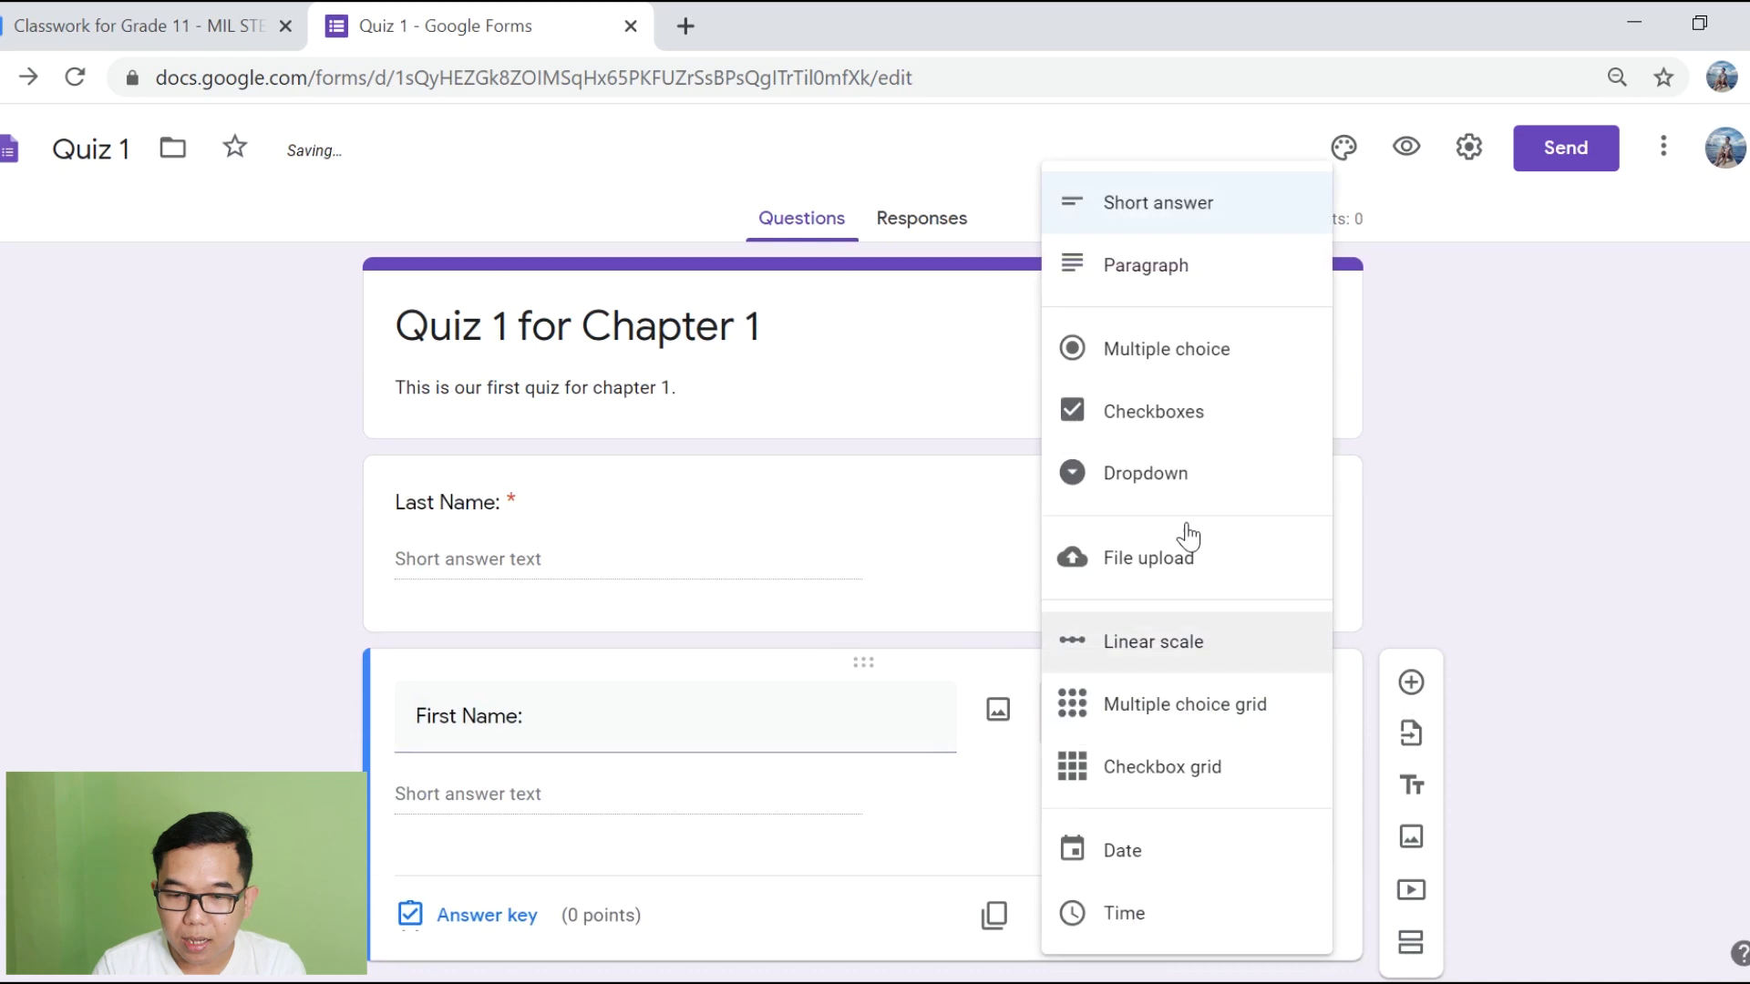
left_click(1210, 218)
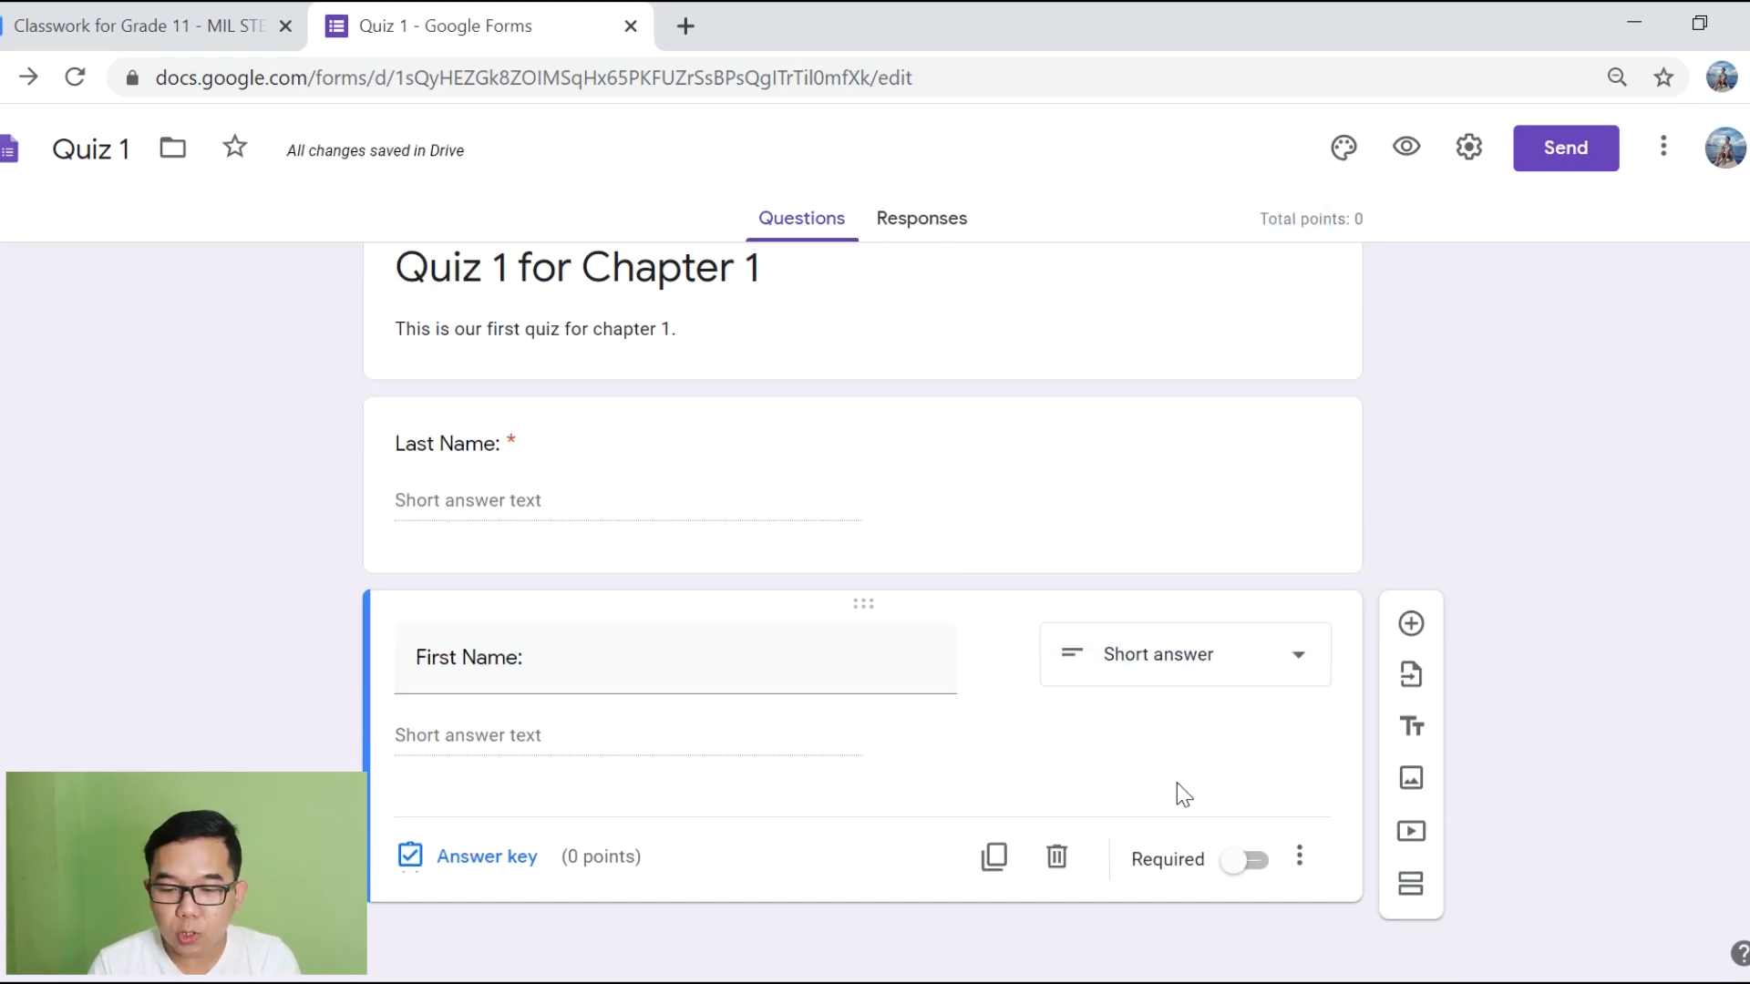
left_click(1247, 866)
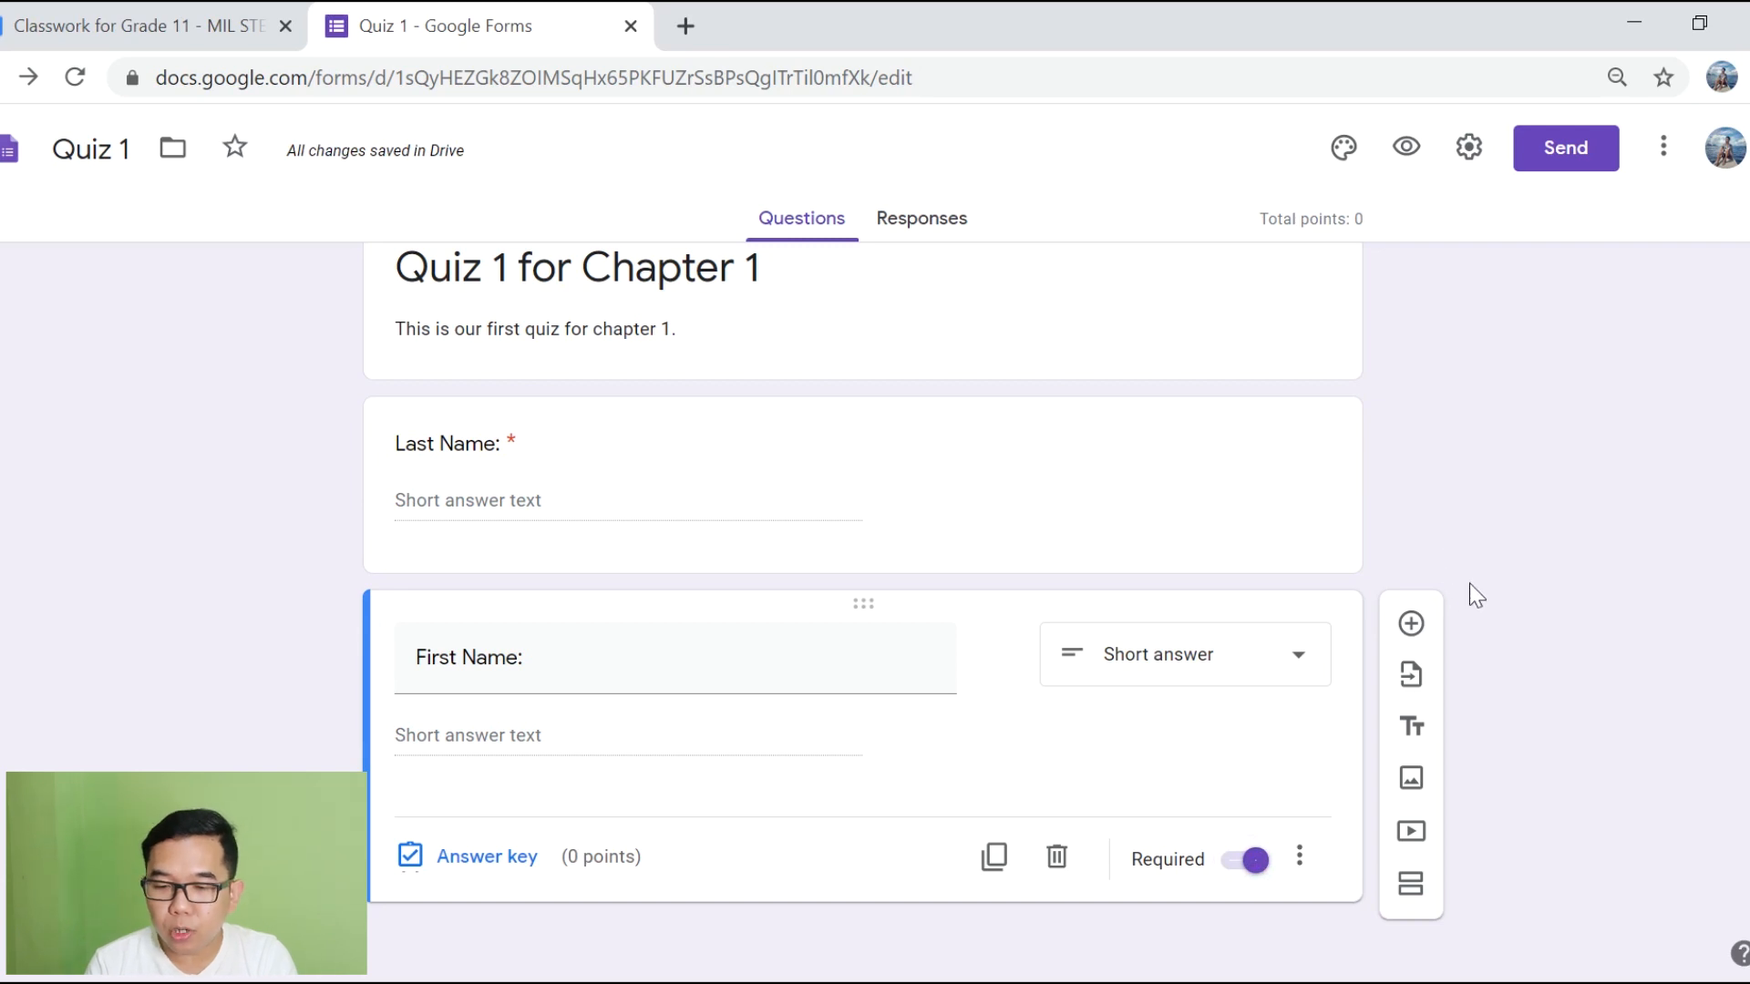
Step: Add a Multiple choice question titled "1. What is Media?" below the first name question
left_click(1412, 629)
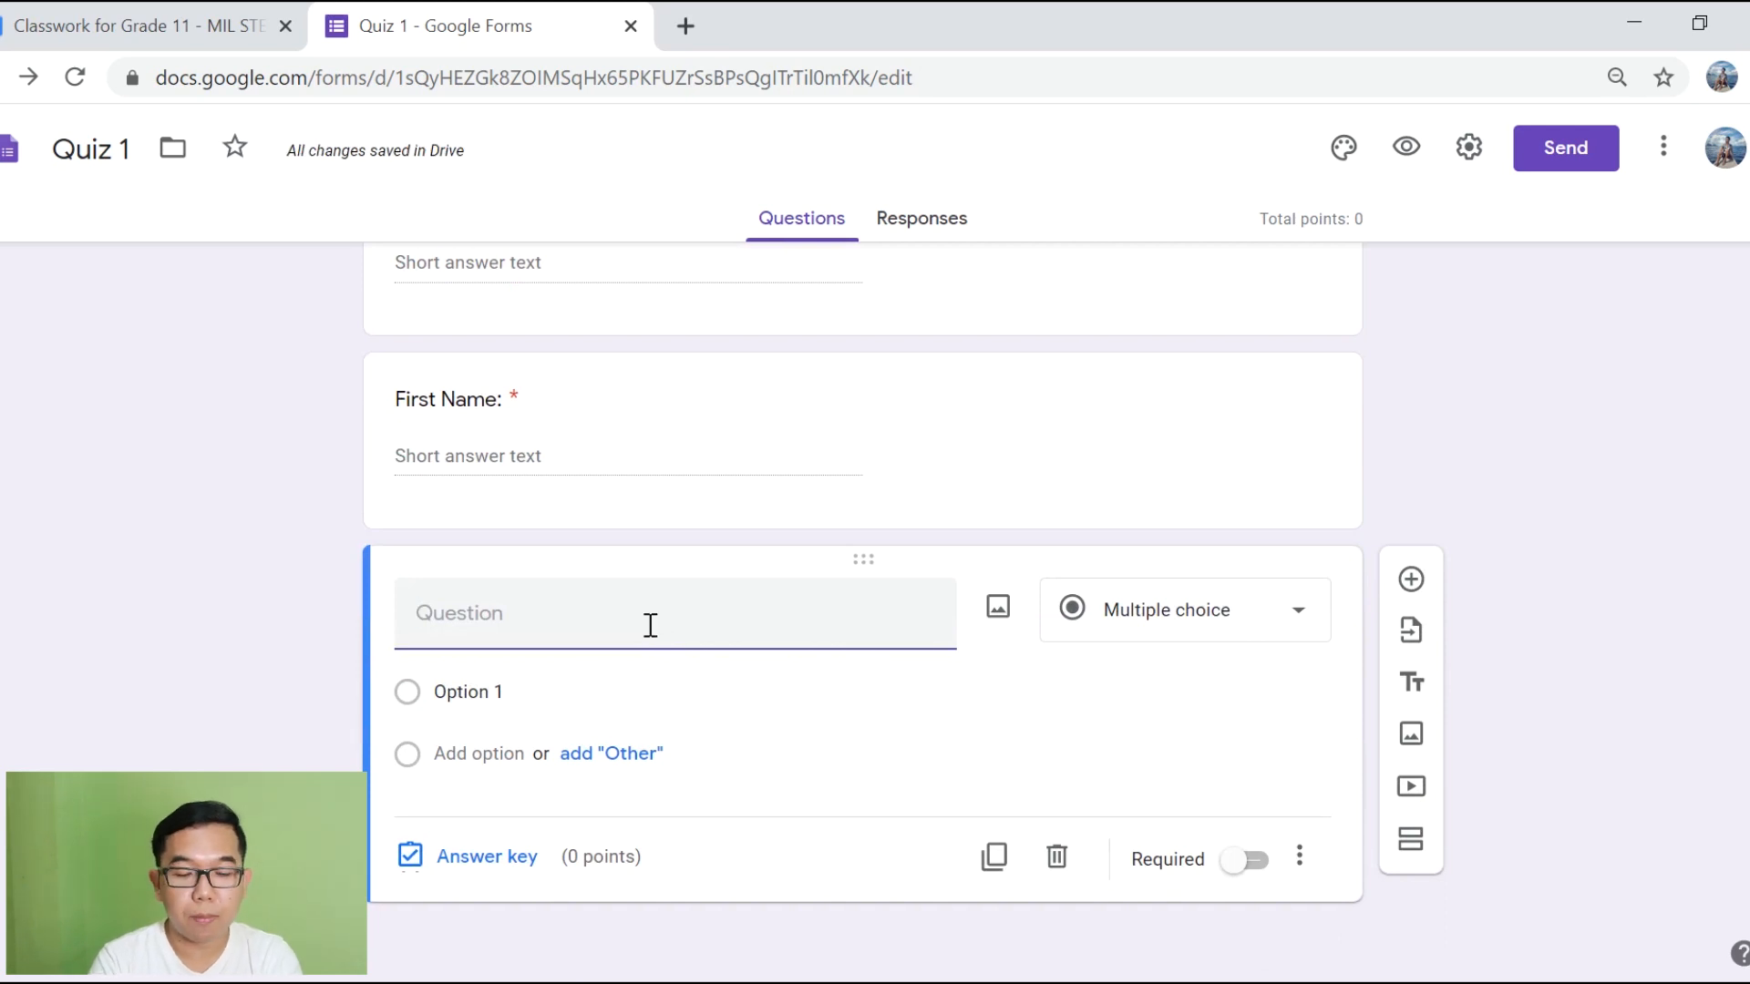
type("1. What is Me")
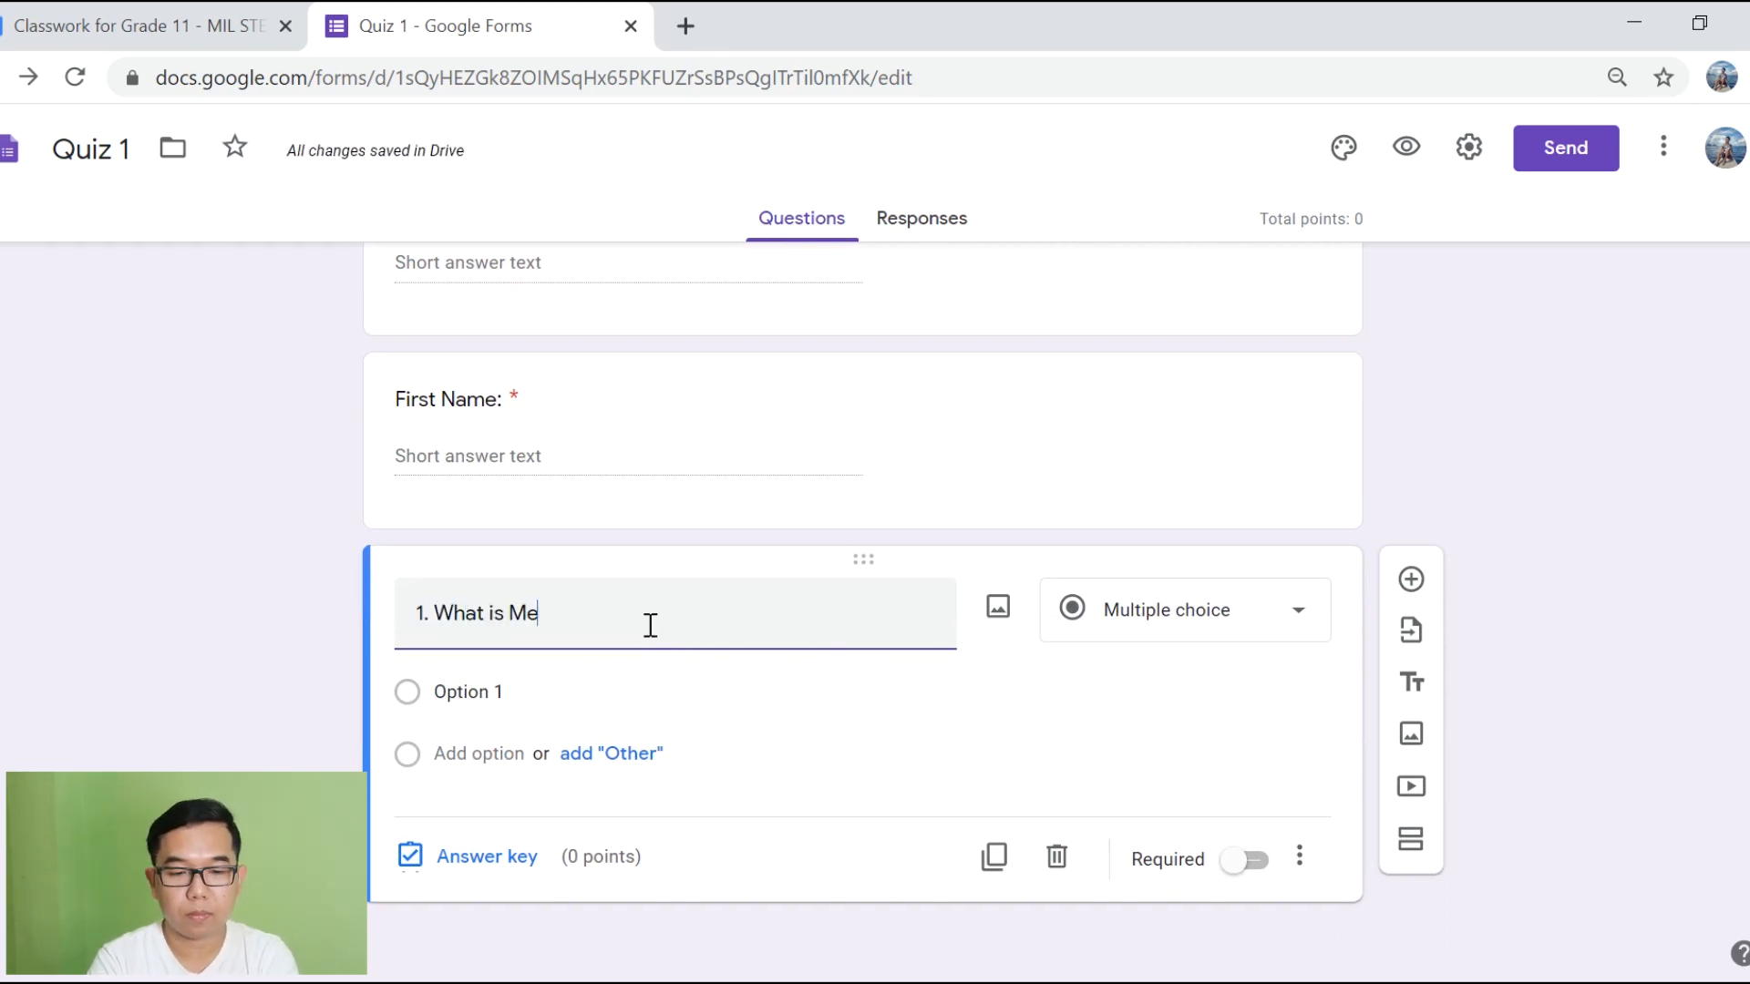
type("dia?")
left_click(992, 670)
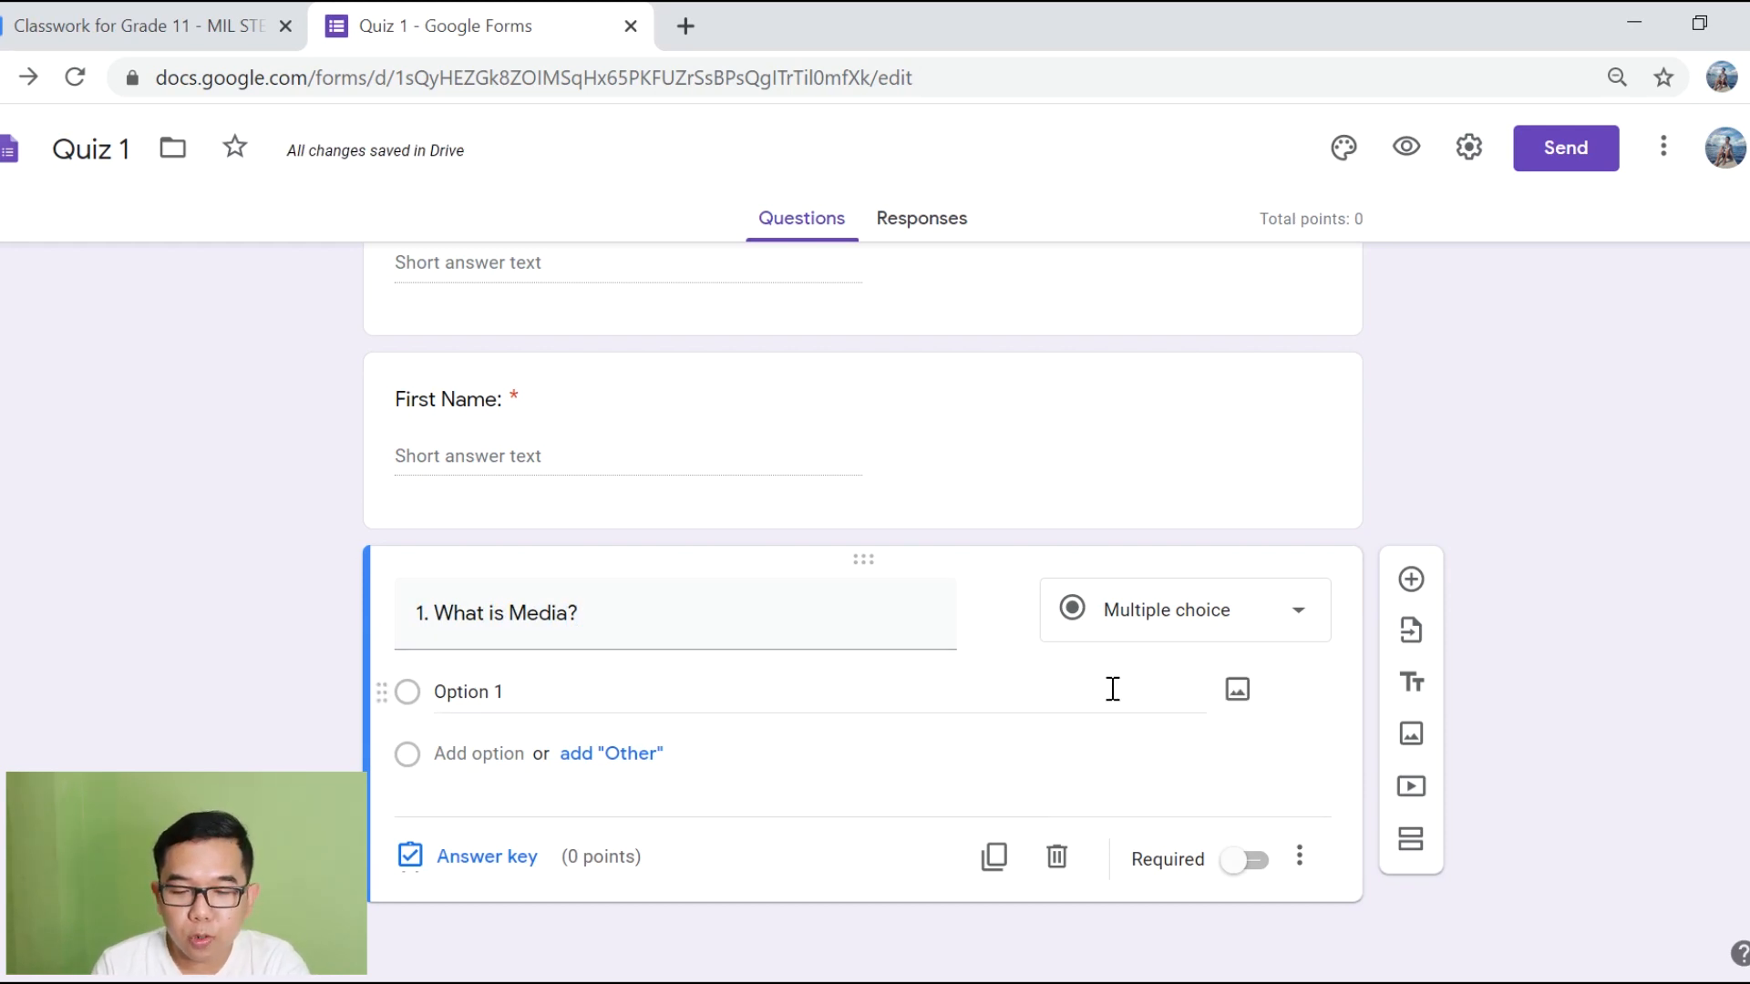
left_click(1197, 618)
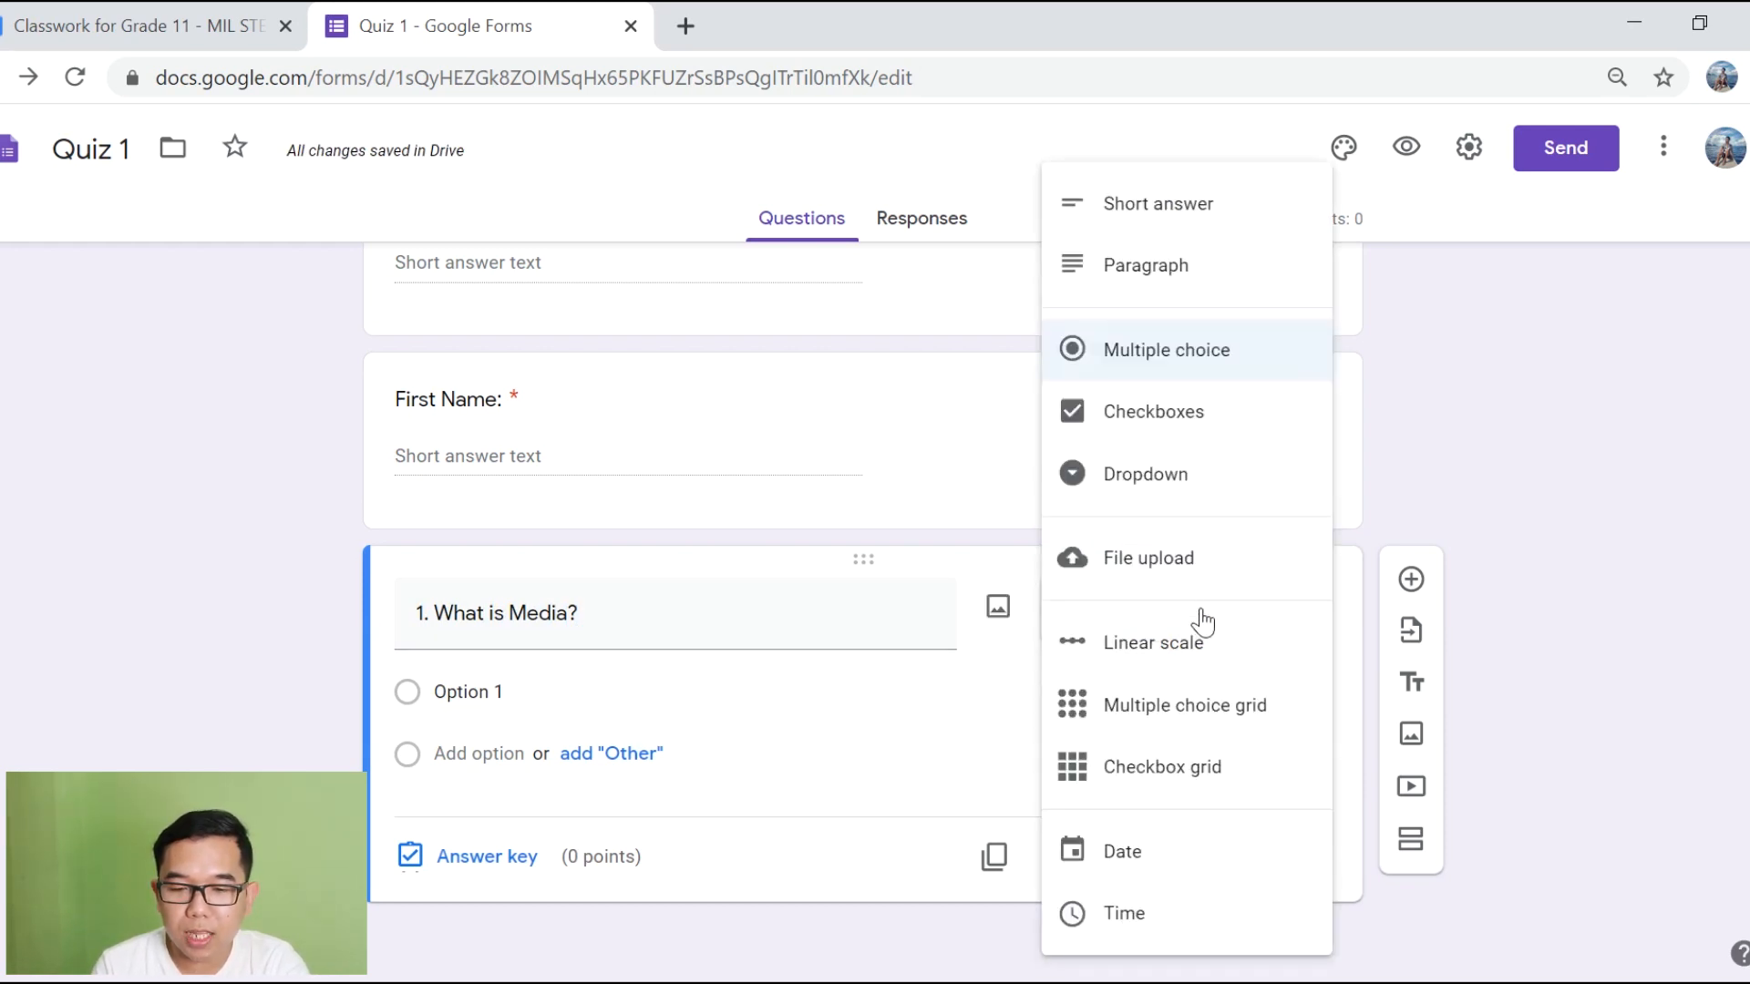
left_click(1222, 360)
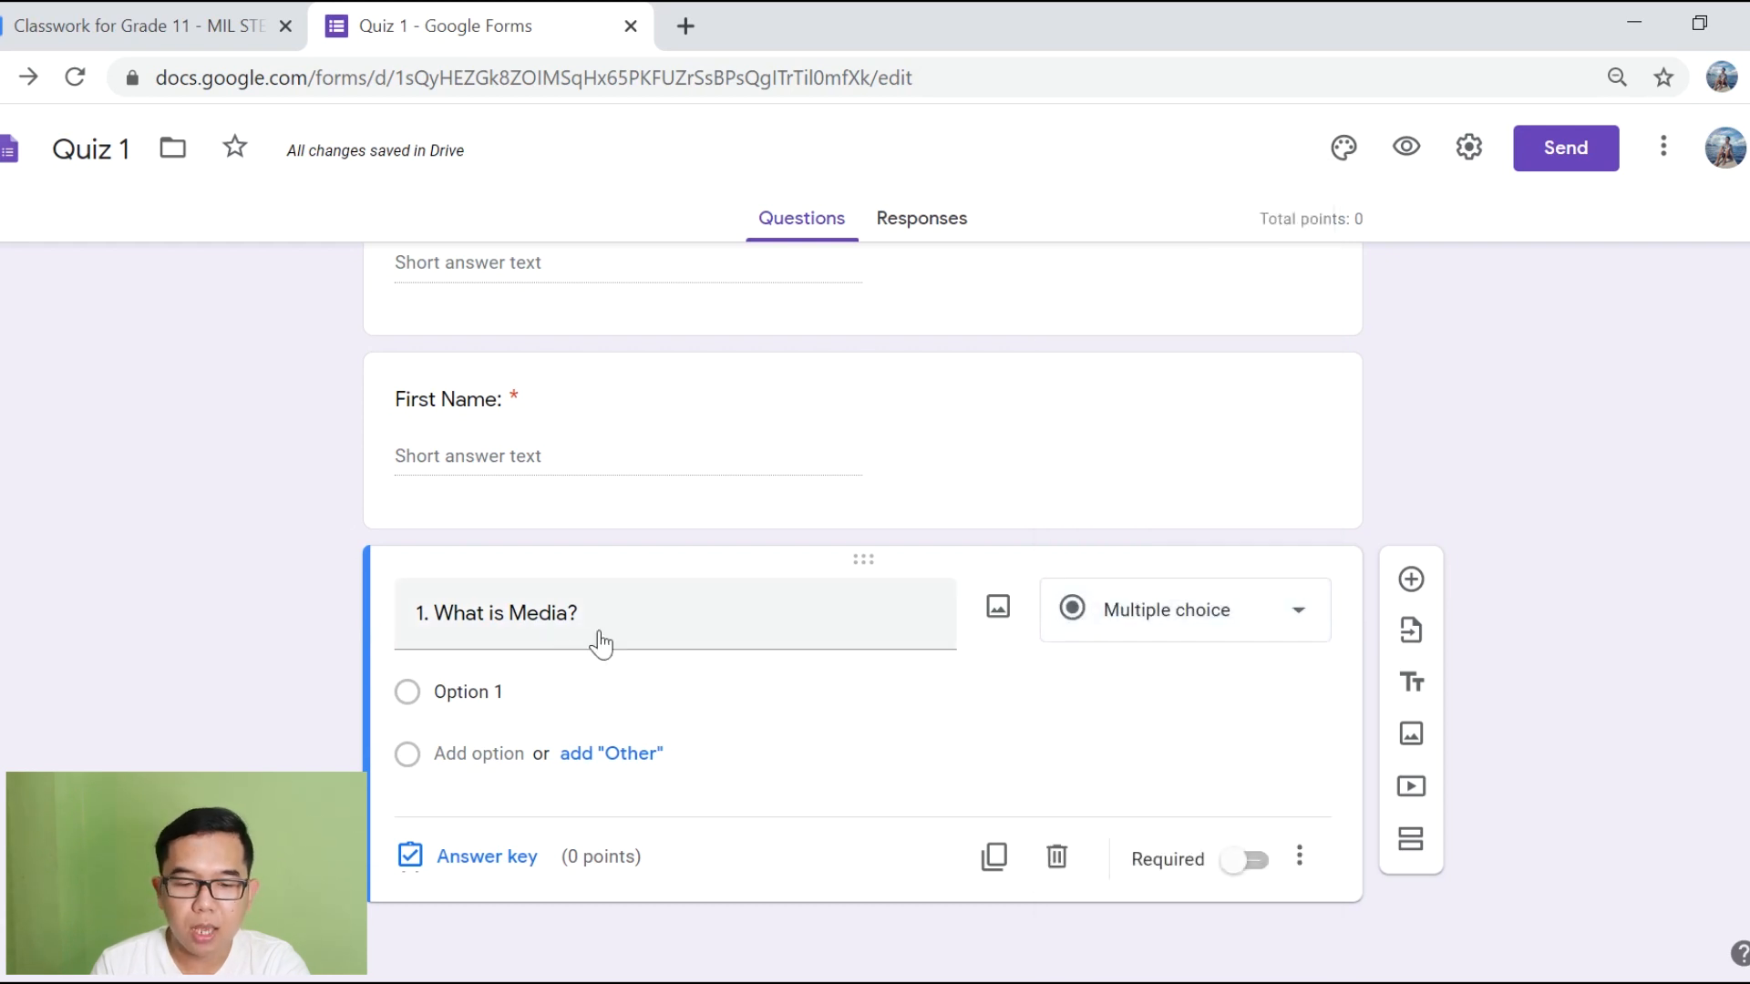
Step: Enter the answer options "downloading of files online", "source of media", "product of mass commmunication" and "the new technology" for the media question
left_click(496, 691)
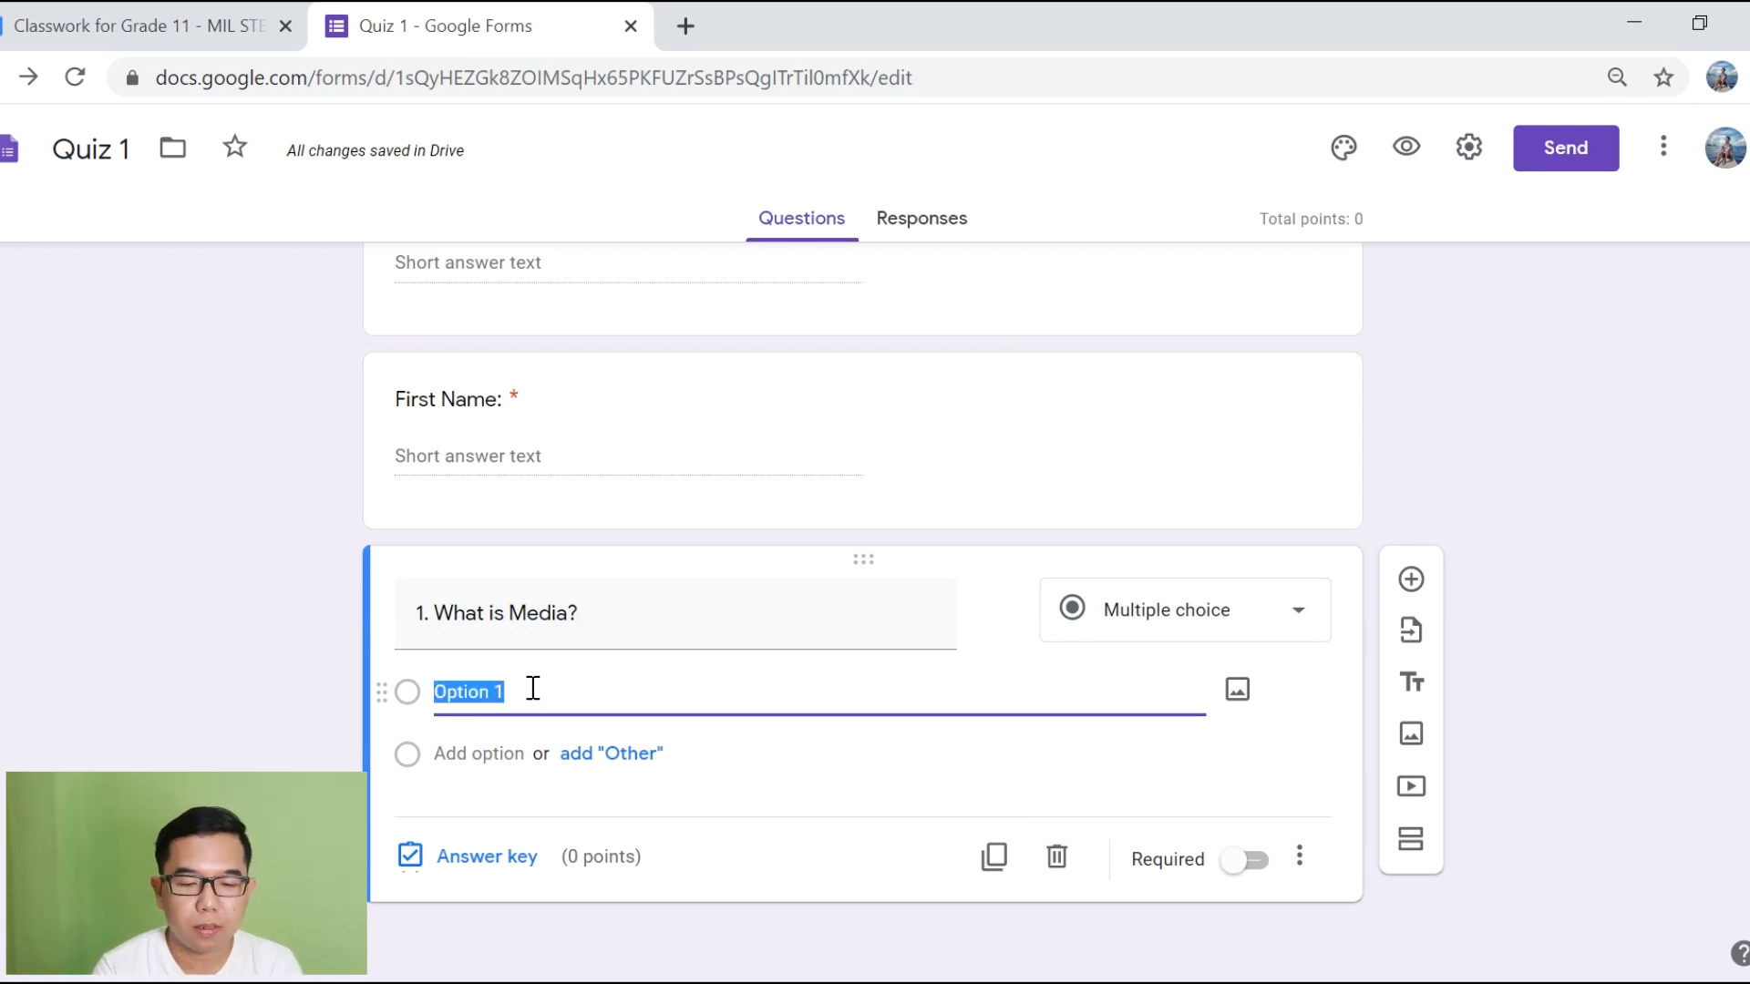
type("downloading of ")
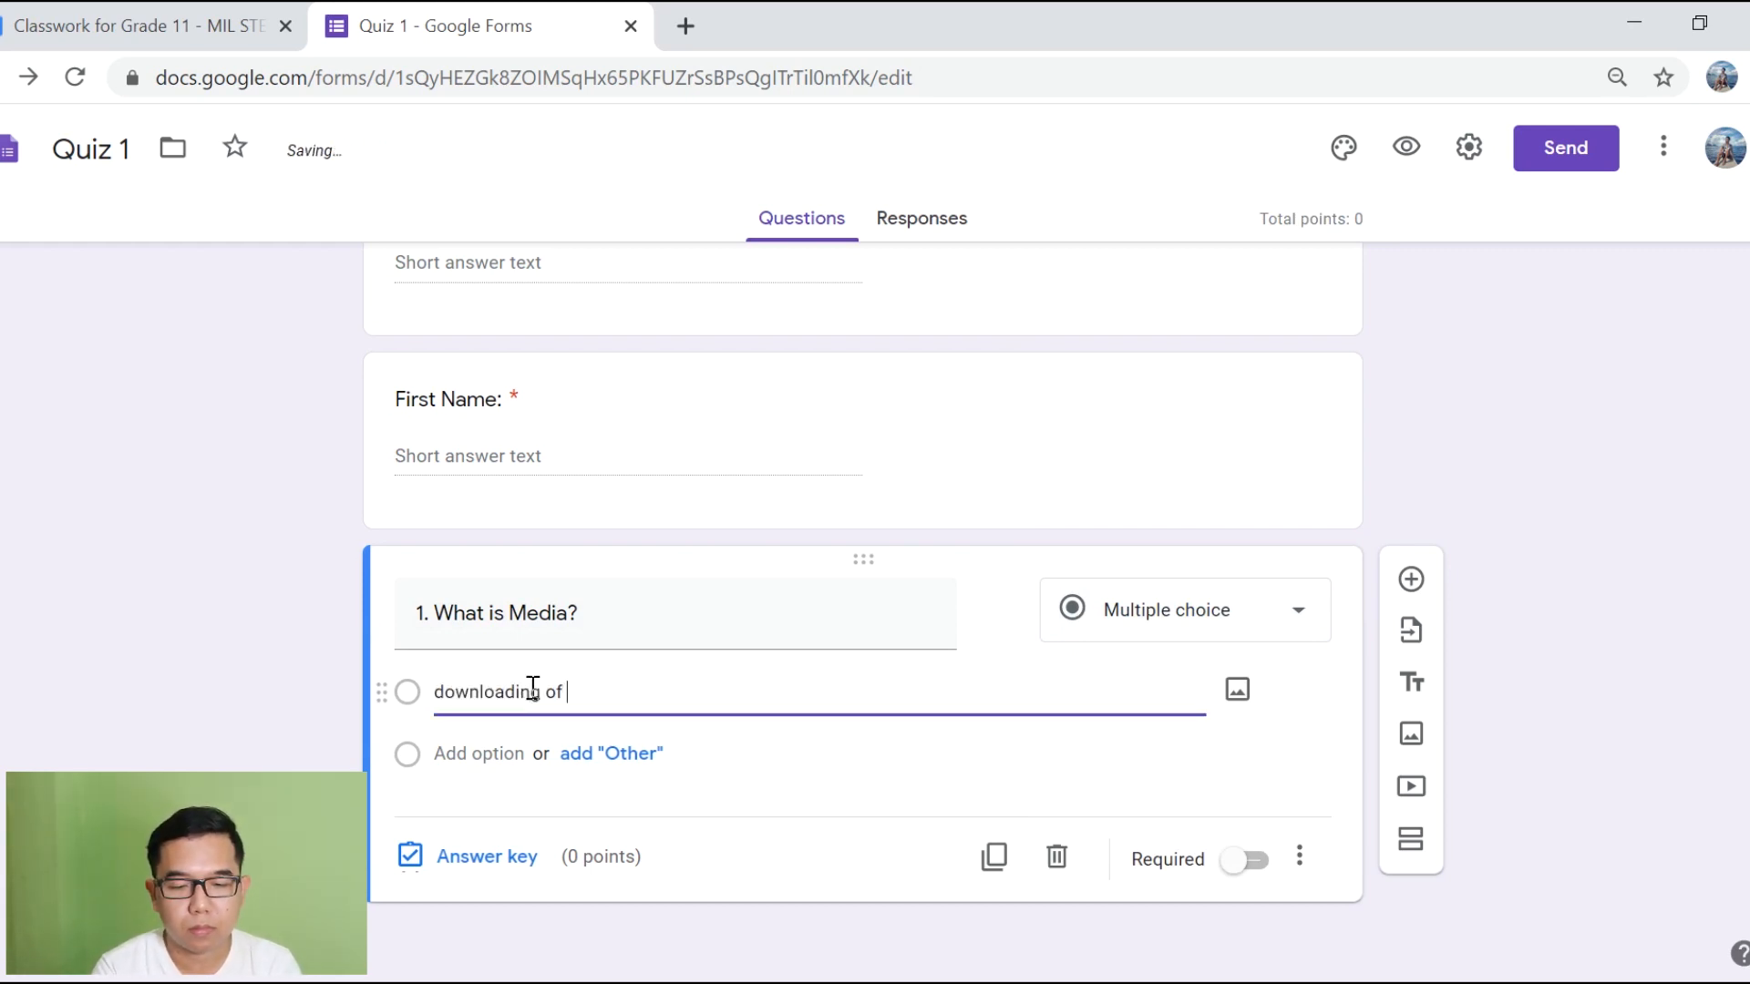
type("files online")
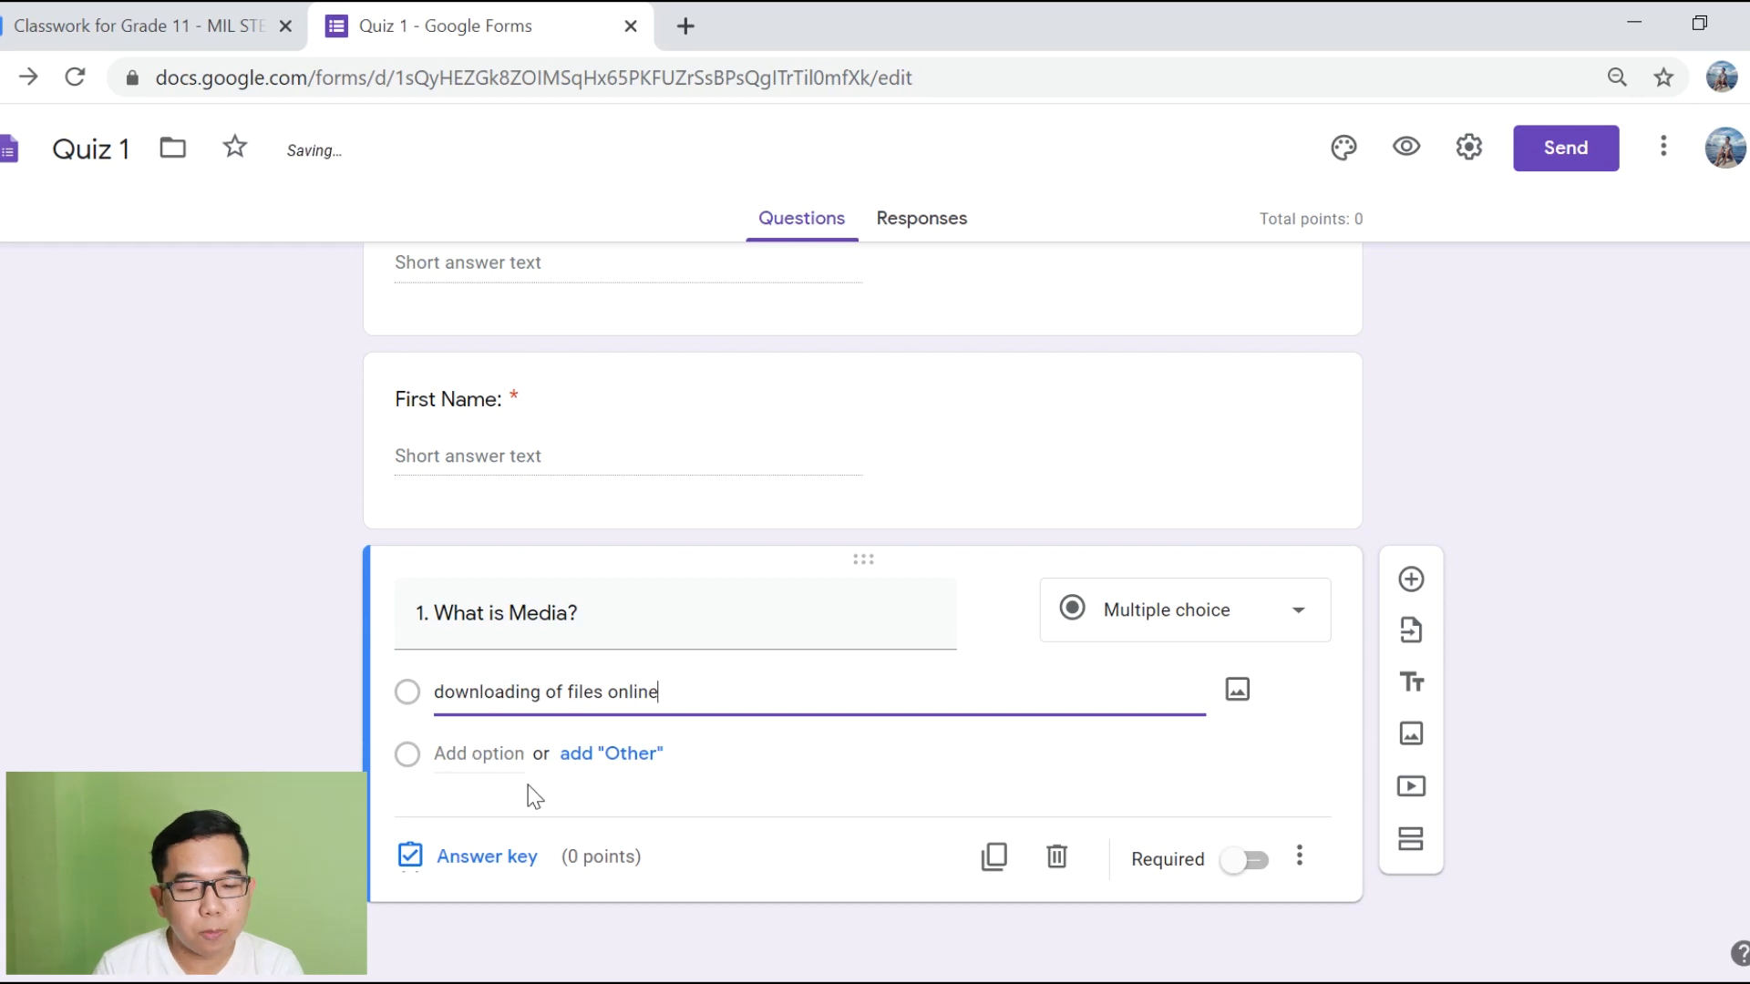
left_click(477, 750)
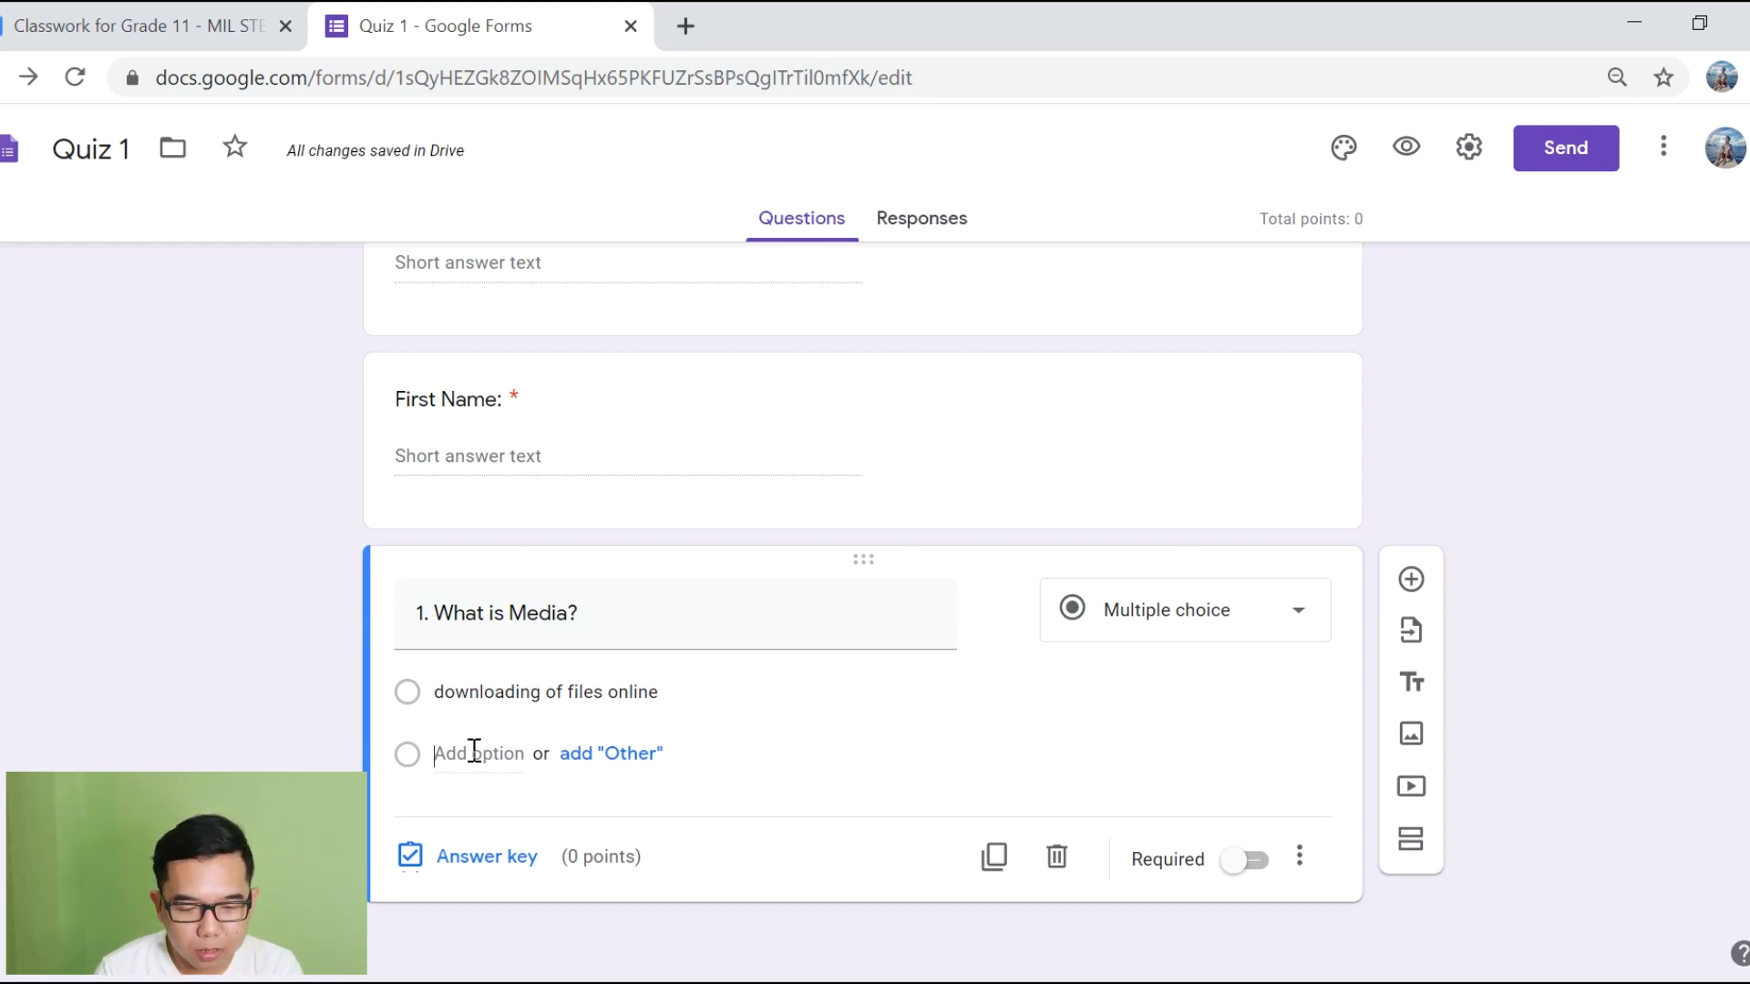
type("source of media")
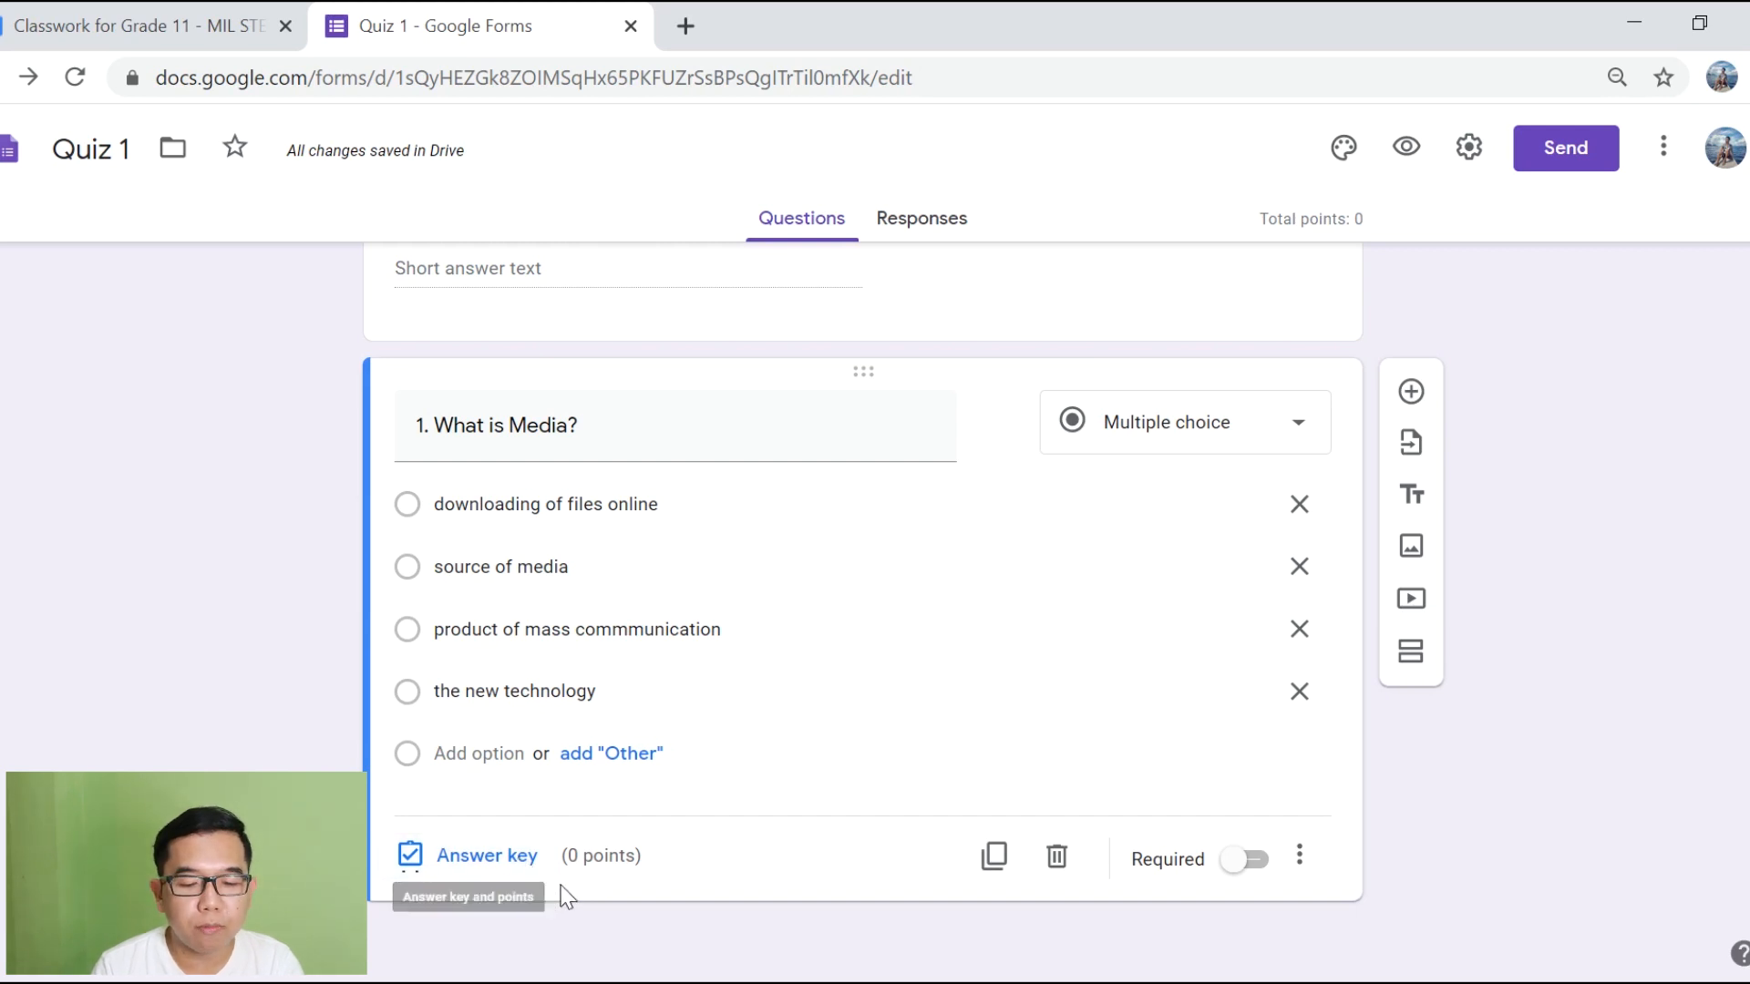
Step: Mark "source of media" as the correct answer worth 3 points and make the media question required
left_click(497, 857)
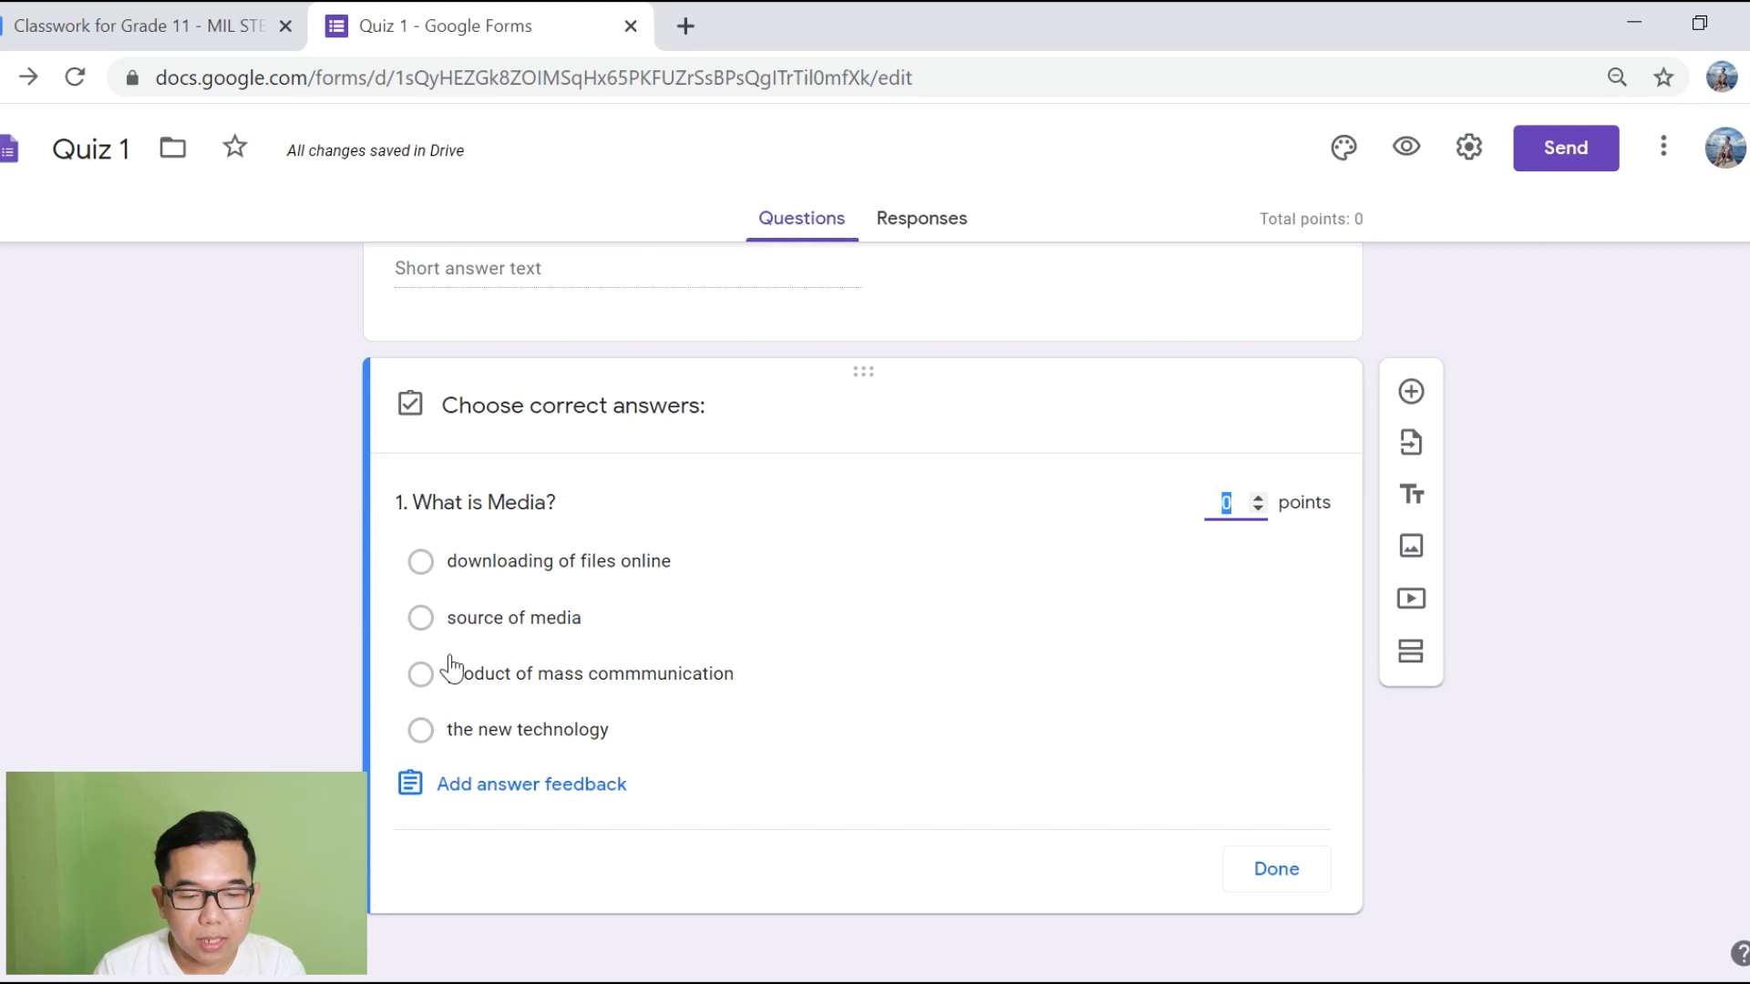
left_click(420, 618)
left_click(1243, 504)
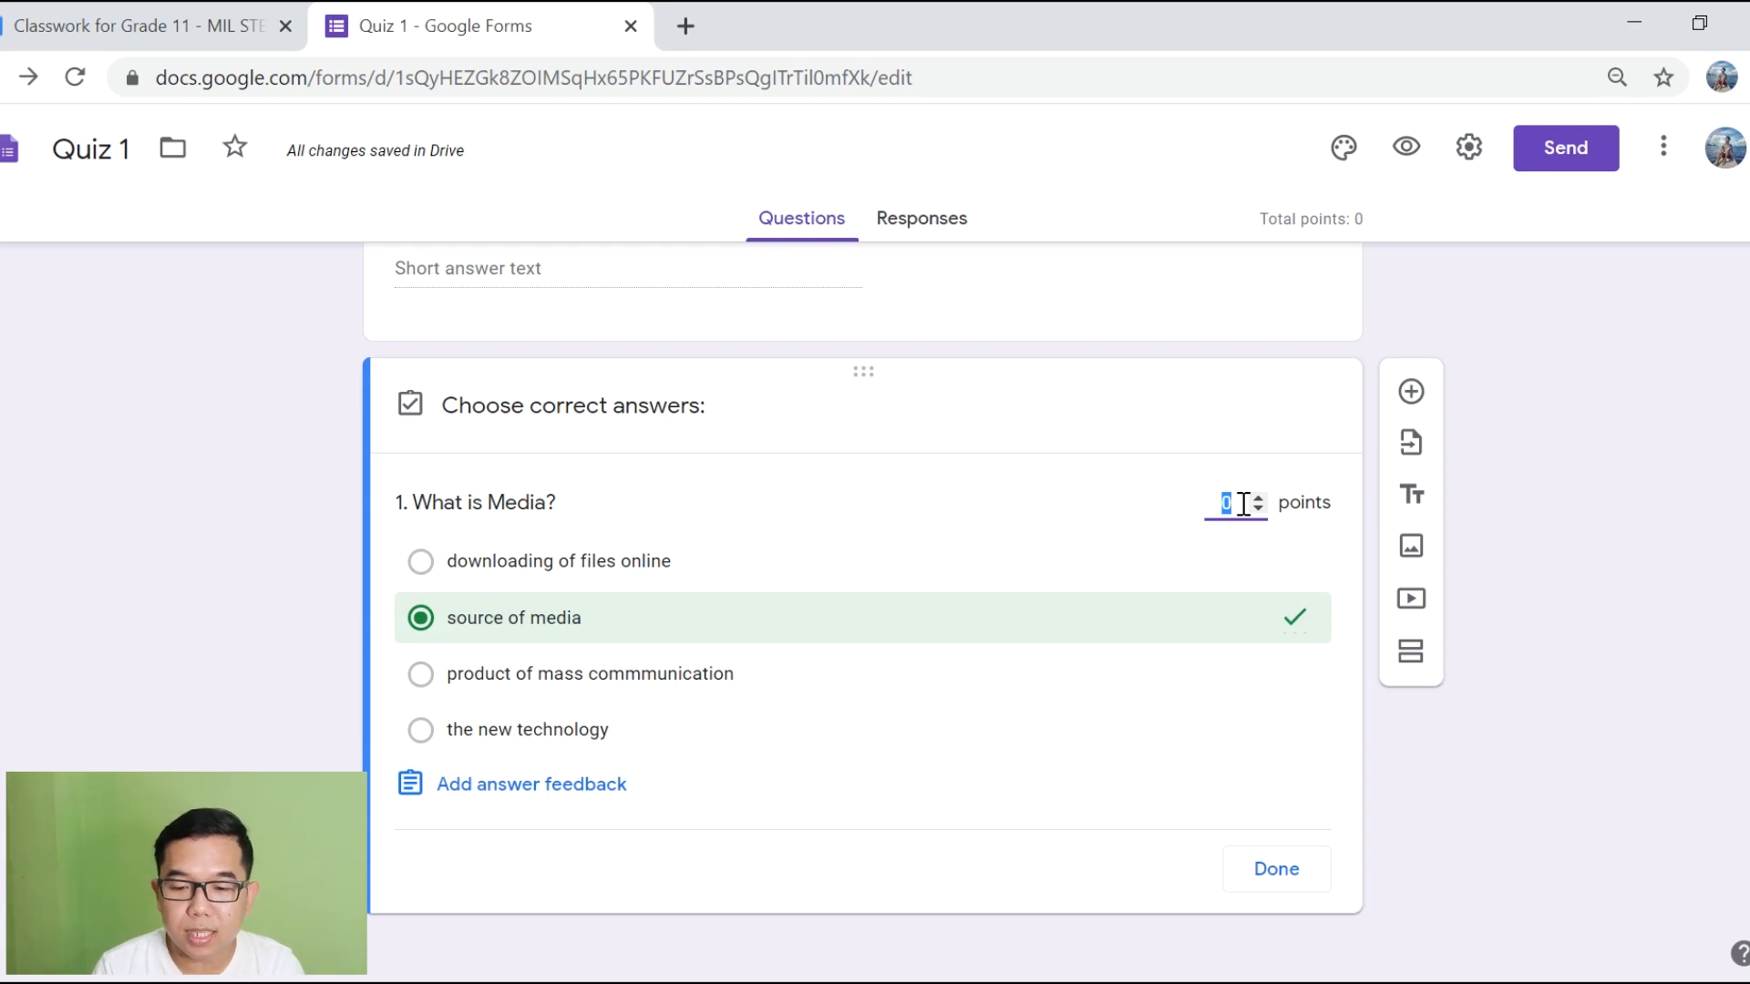
left_click(1263, 497)
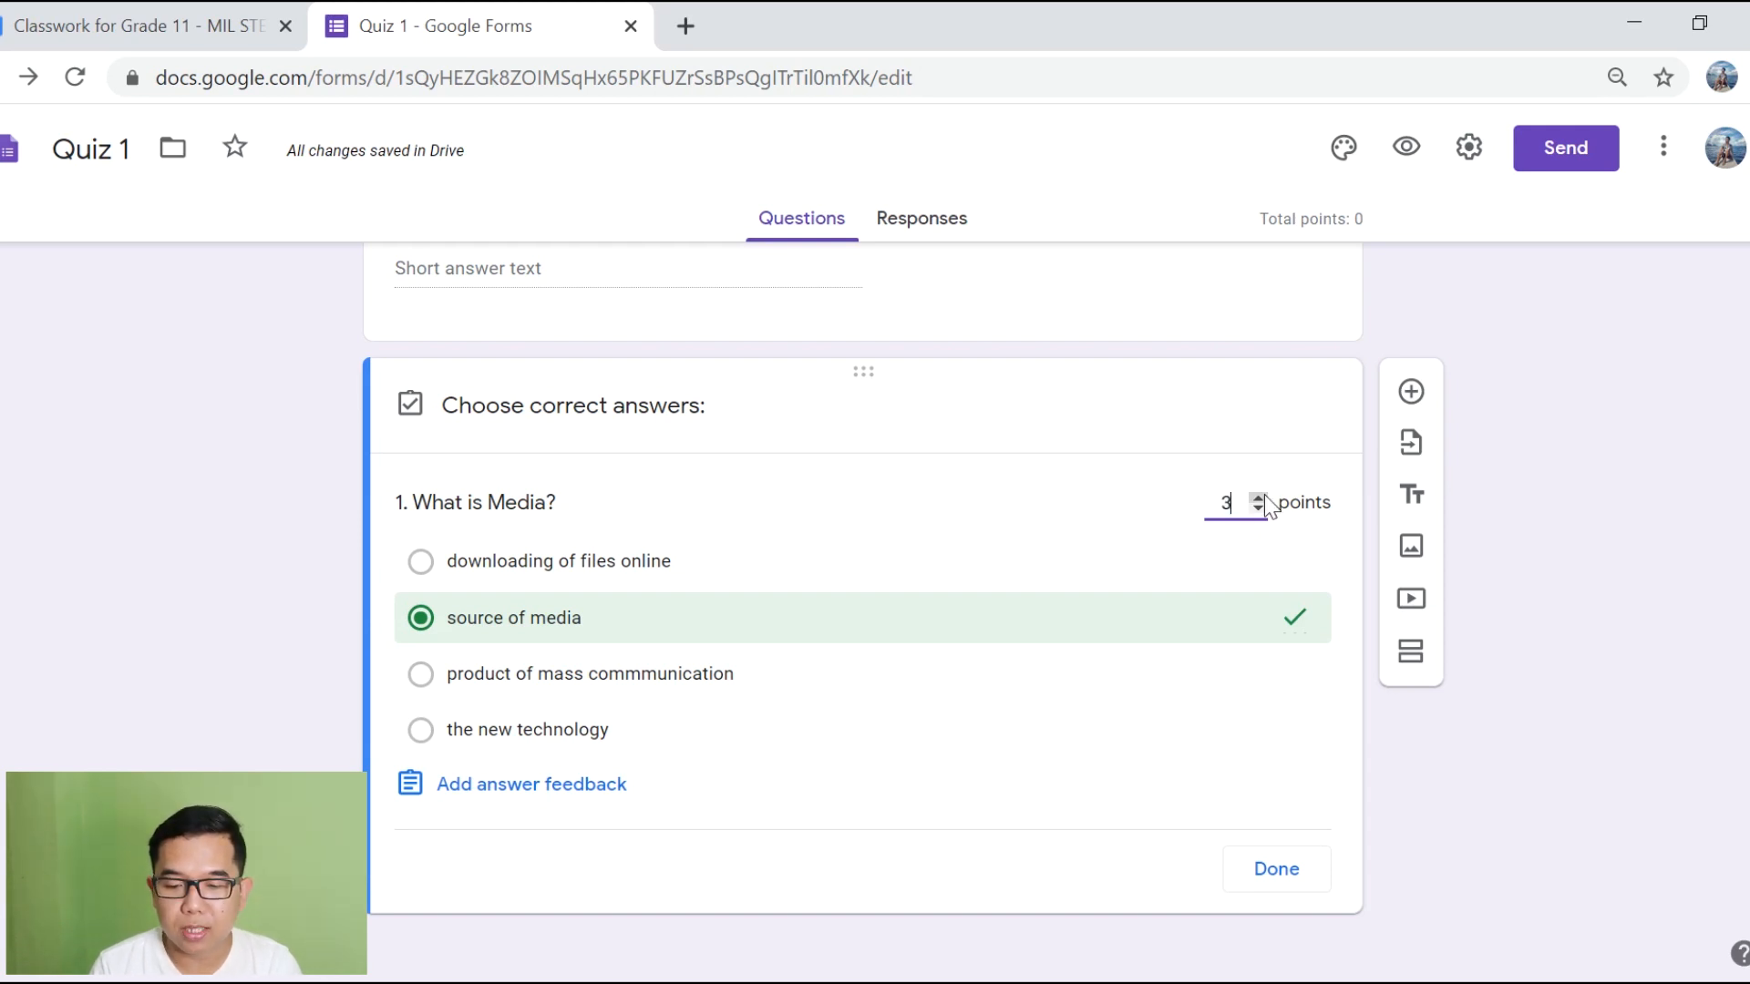
left_click(1289, 880)
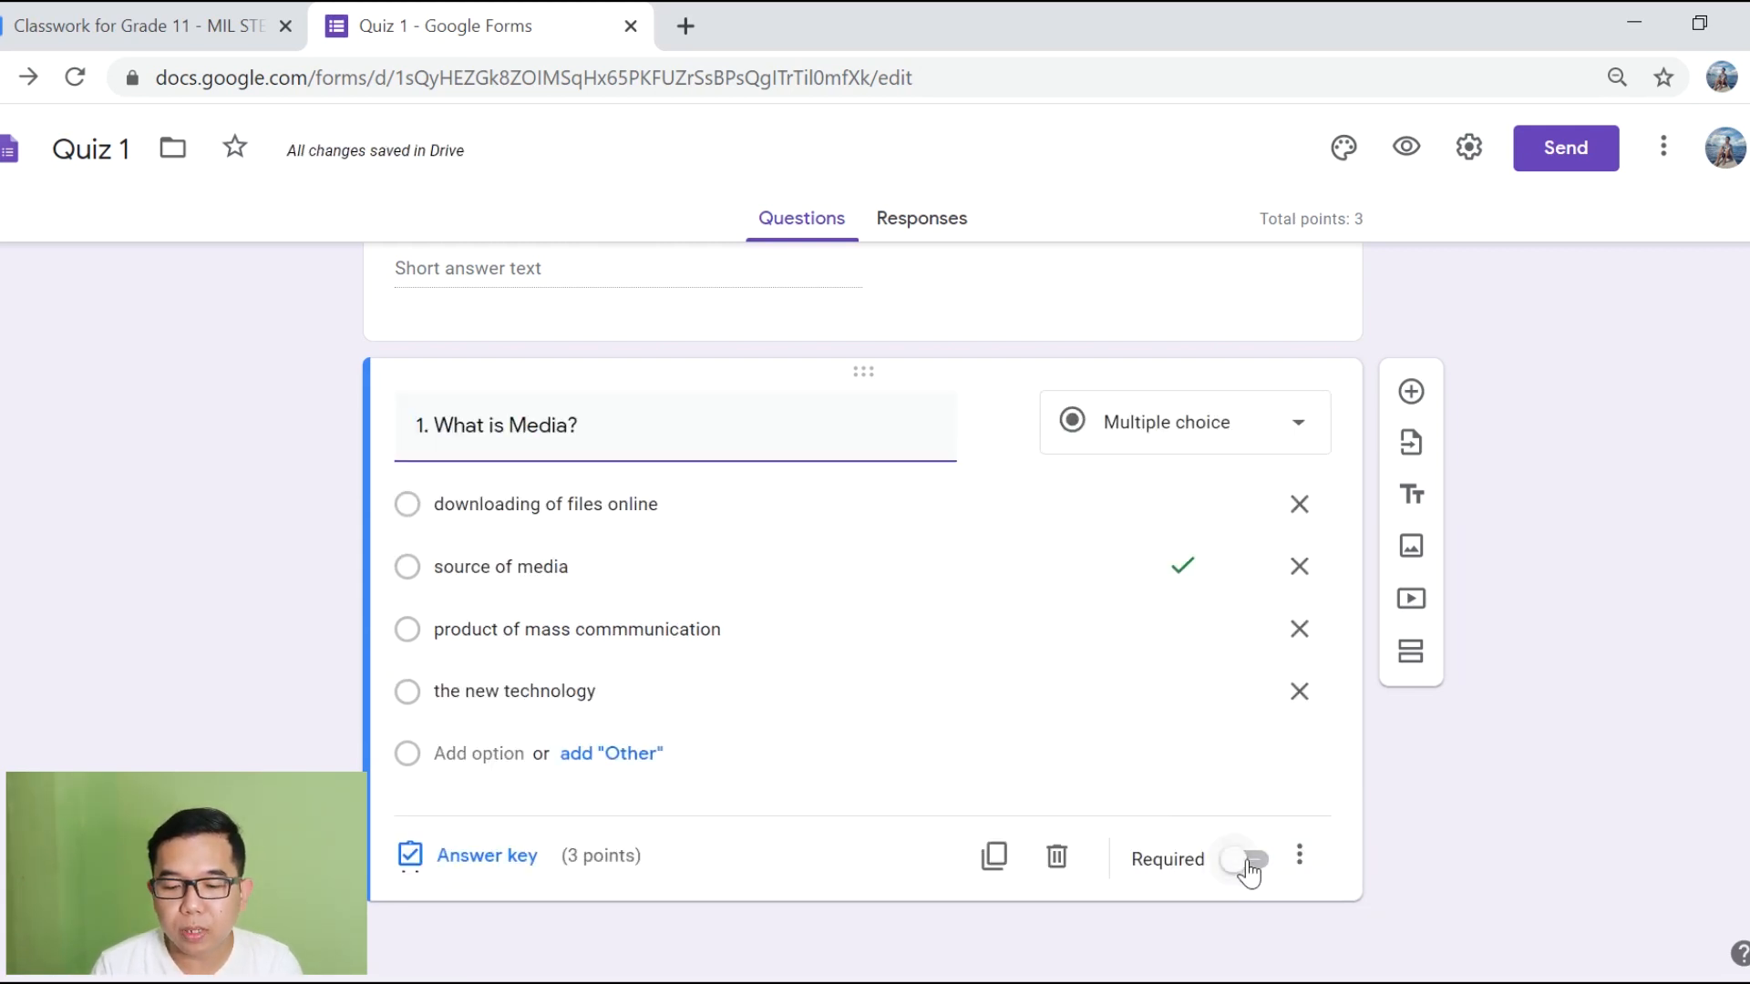
left_click(1246, 861)
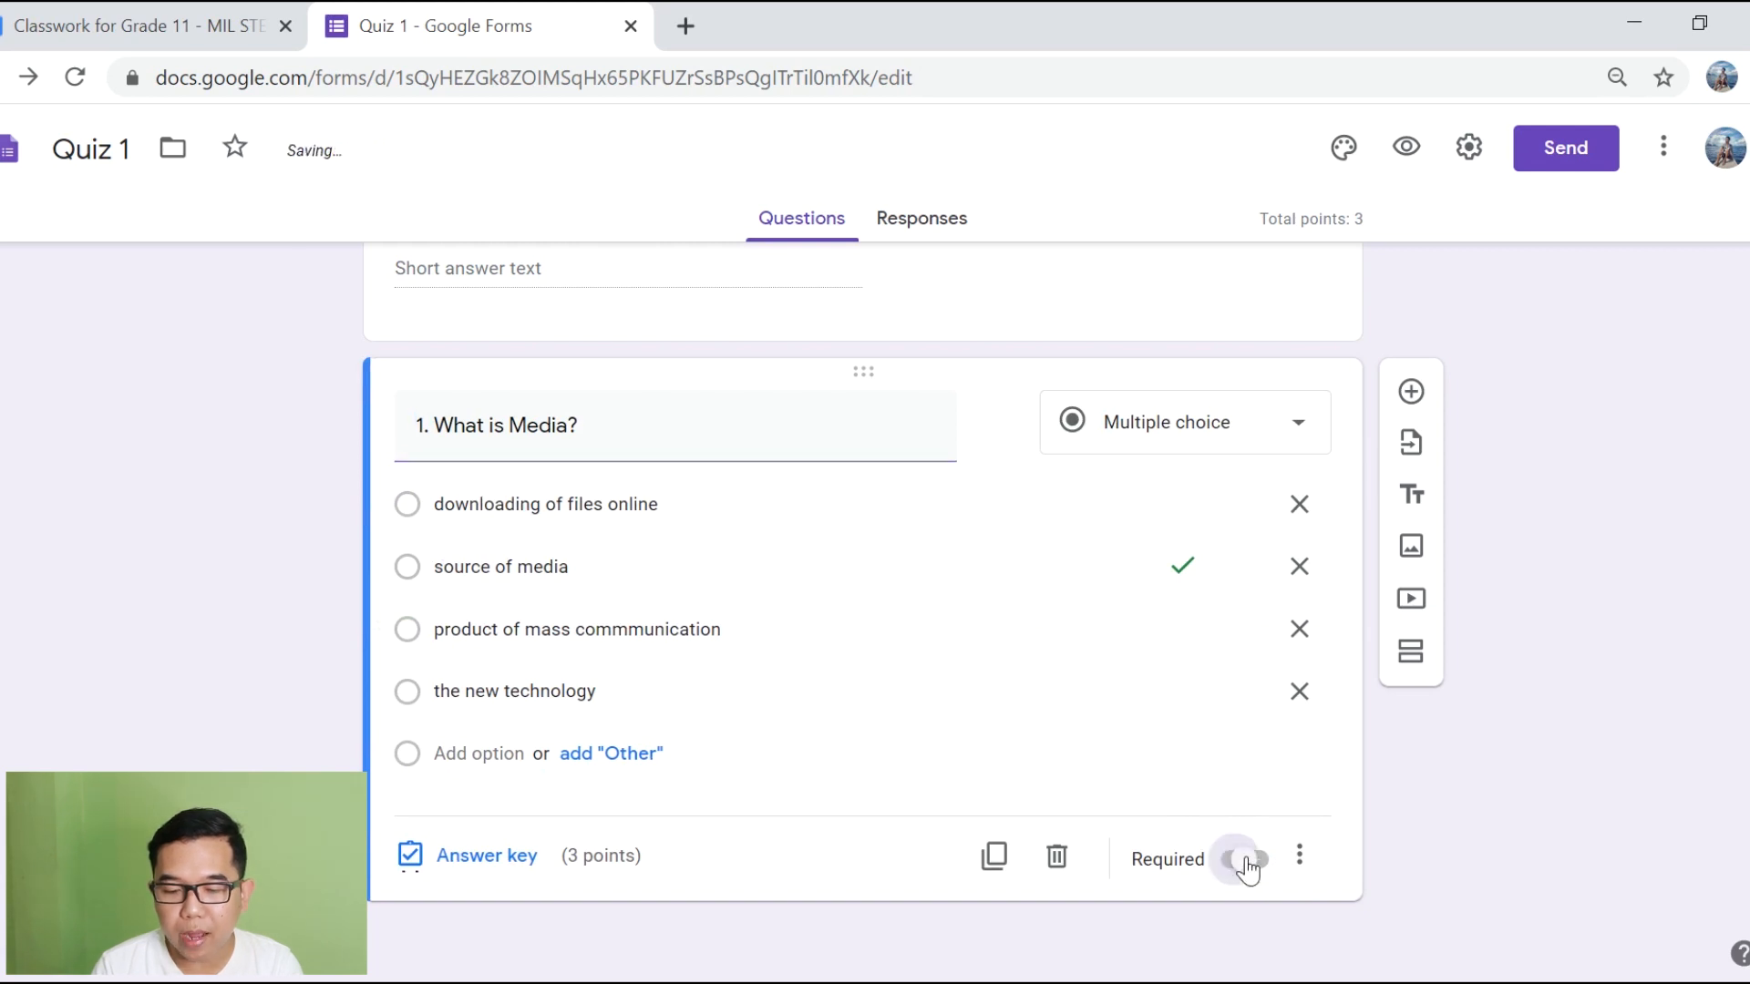
Step: Turn on shuffled option order for the "1. What is Media?" question
left_click(1301, 859)
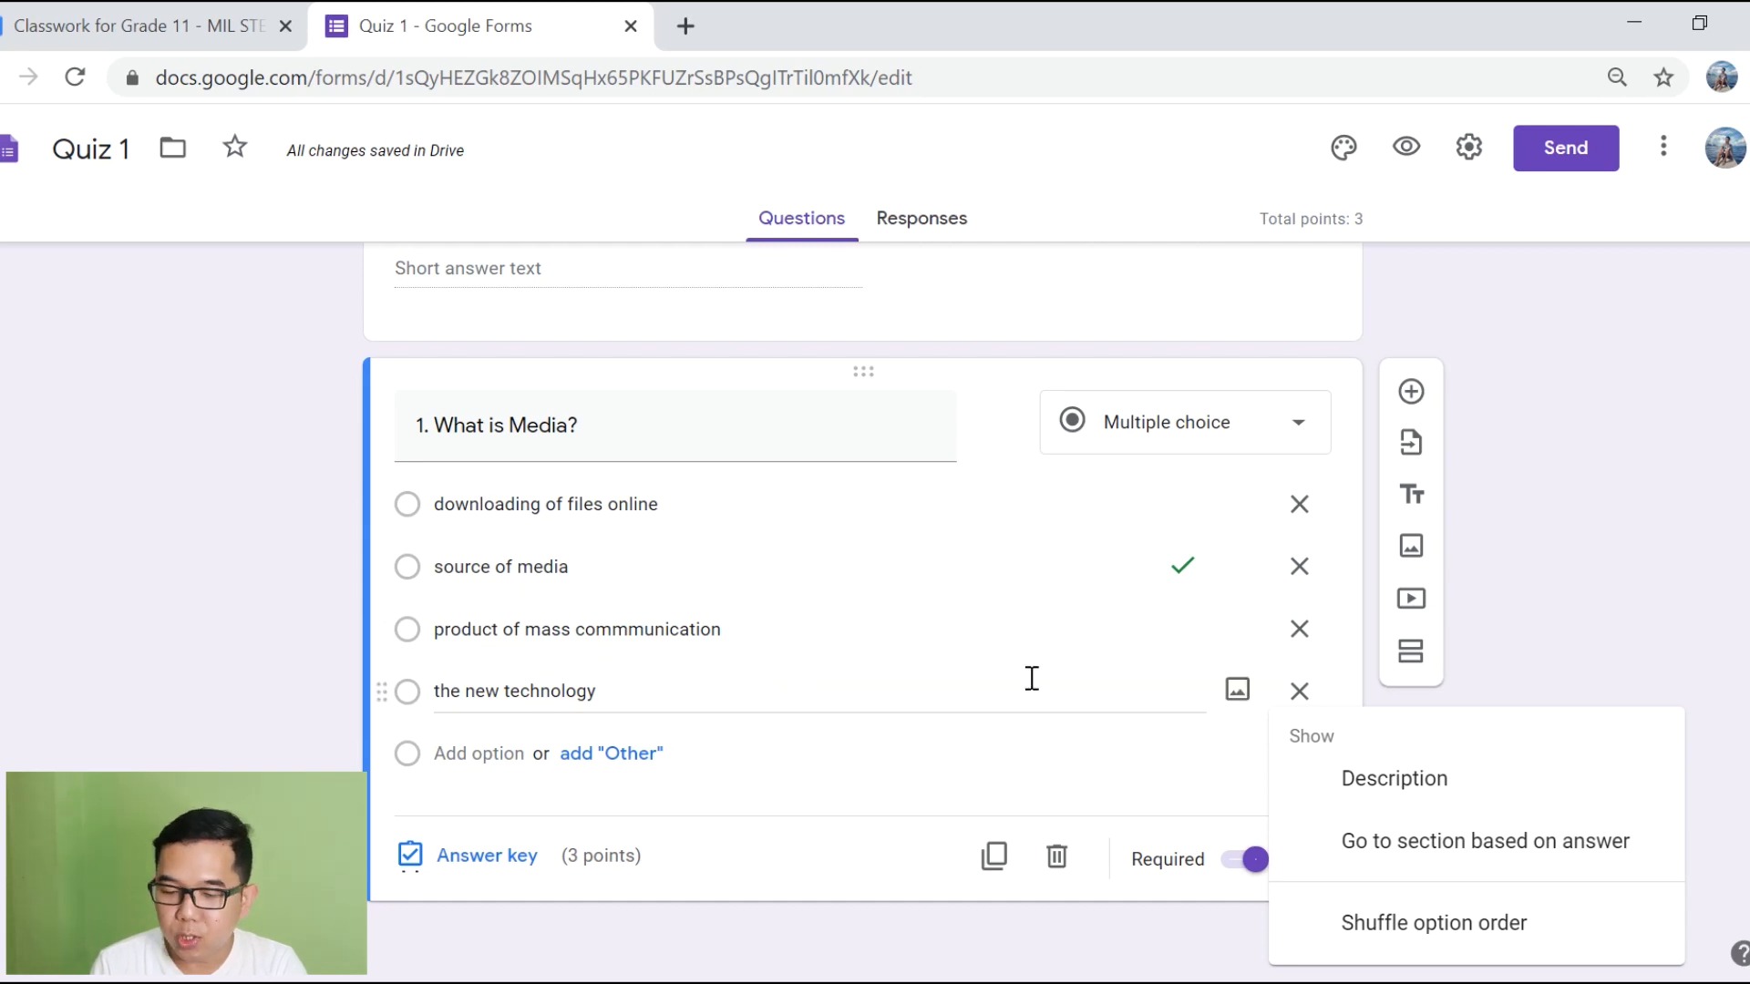
left_click(1461, 931)
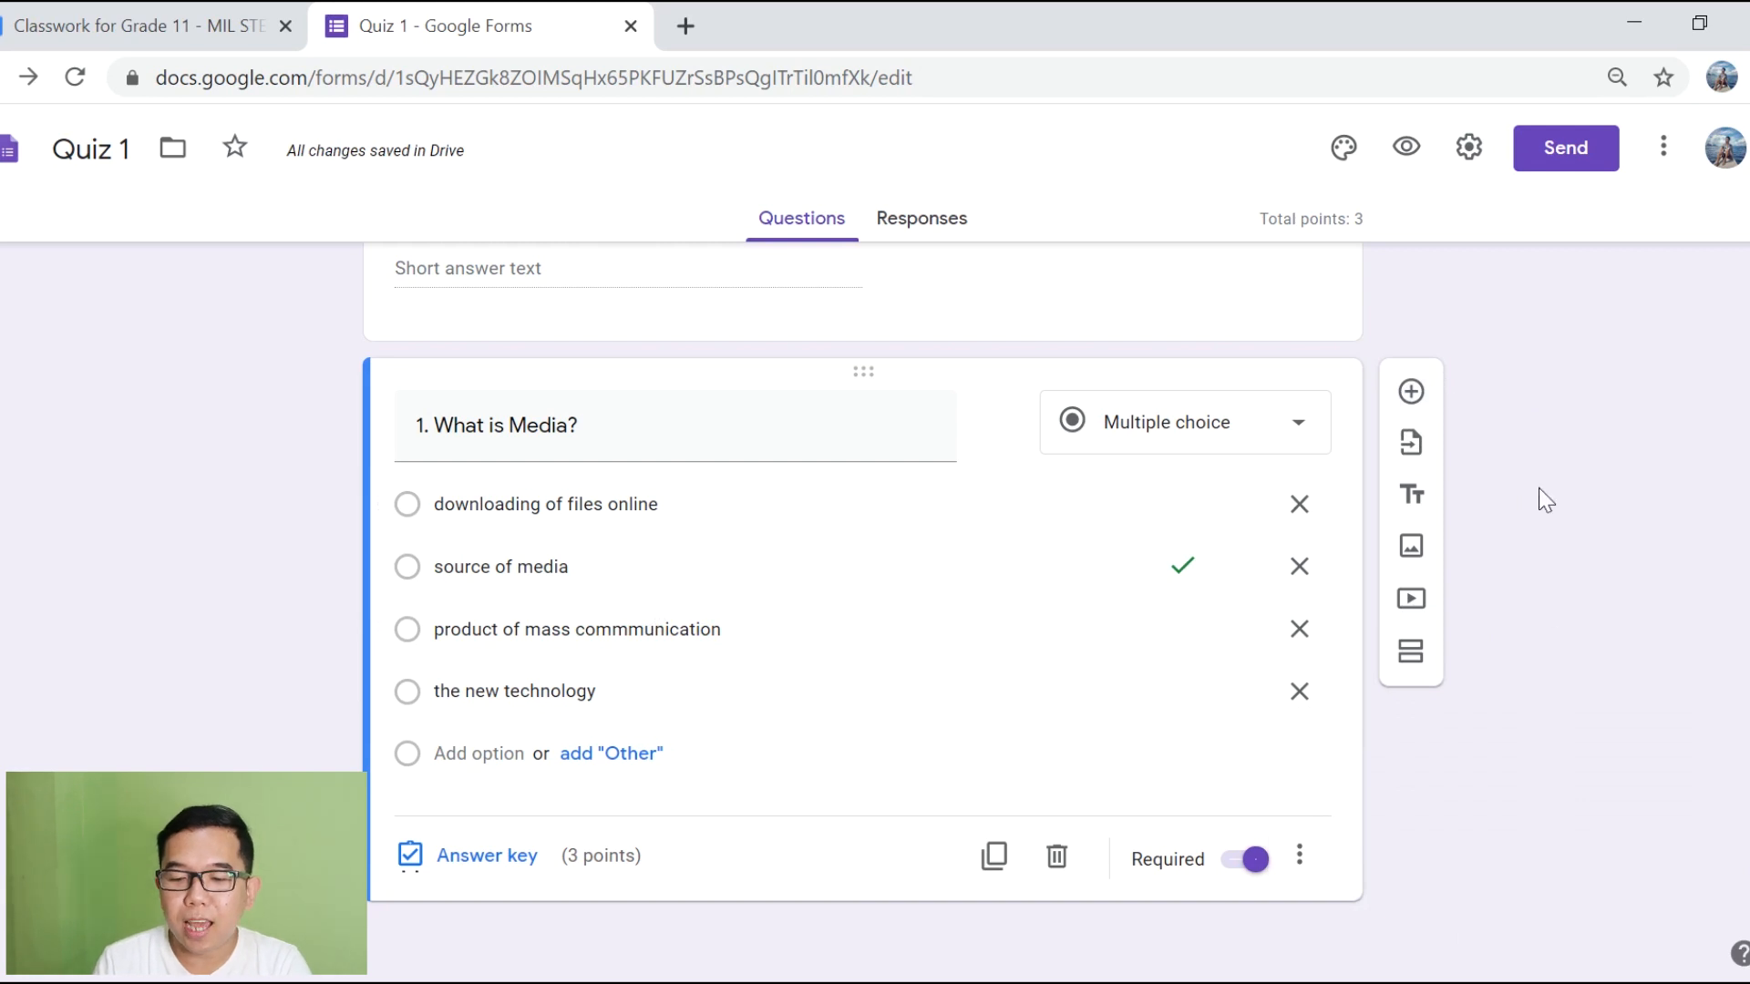
Step: Add a Short answer question titled "2. The "proper etiquette online" is also called _____." below the media question
left_click(1411, 392)
type("2.")
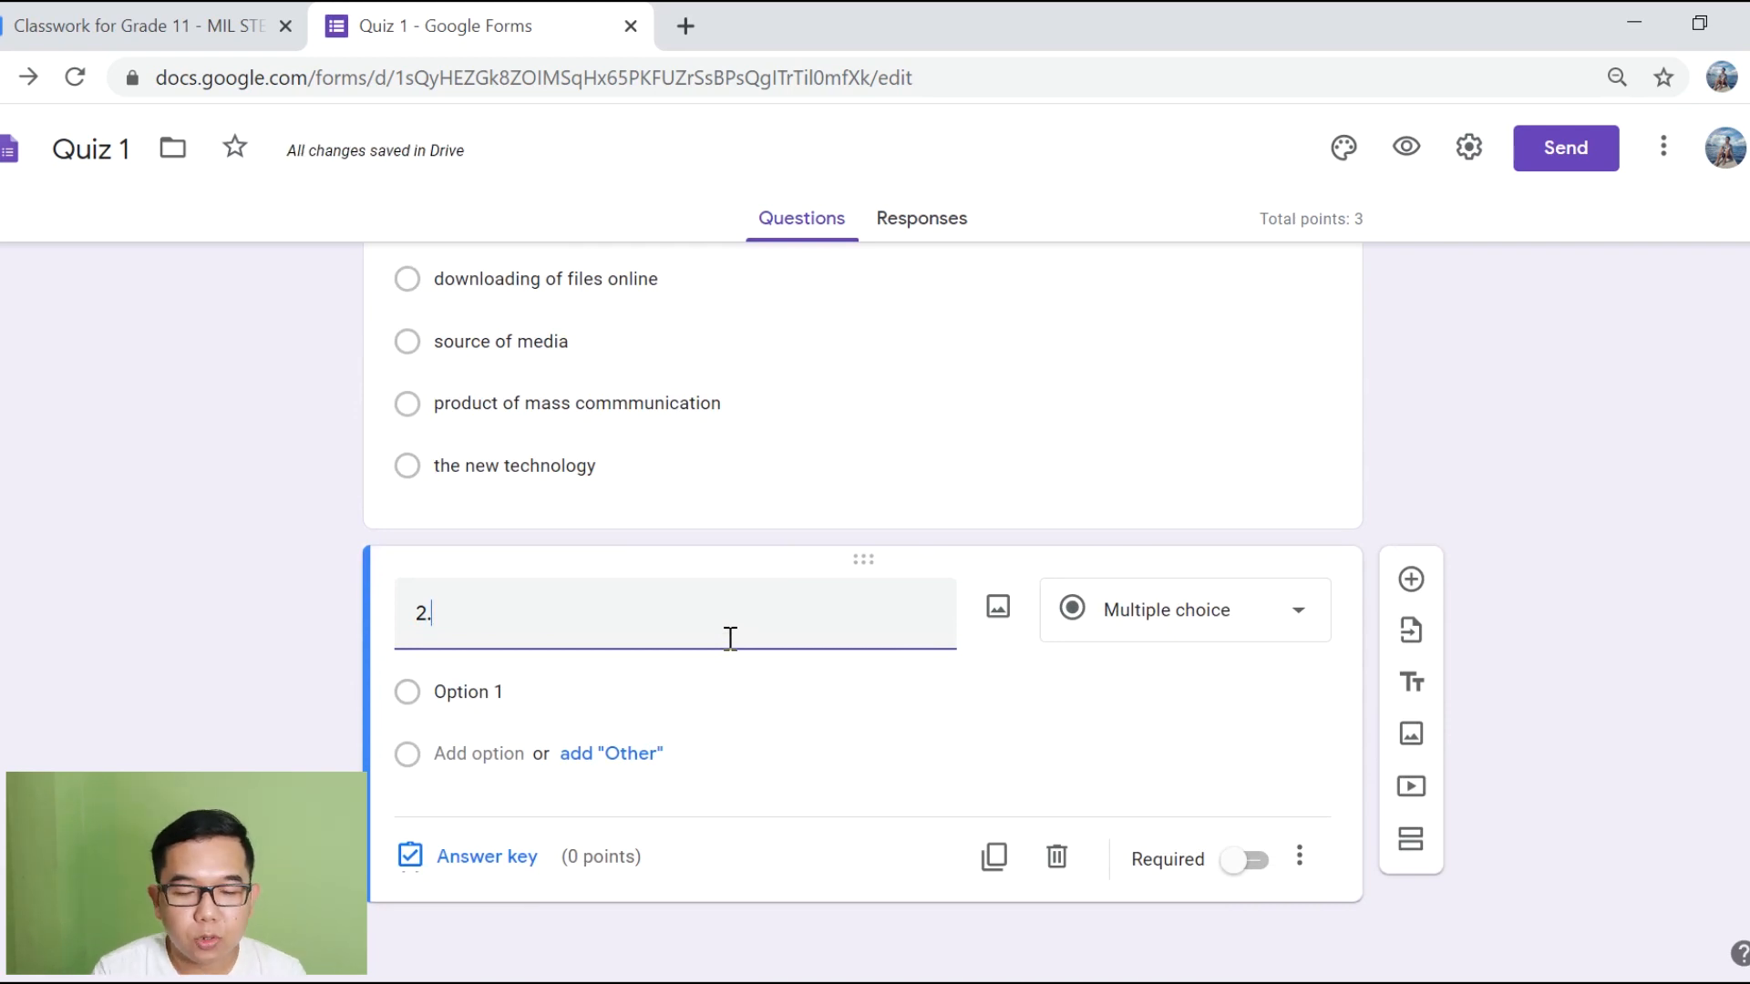
type(" The \"proper etiquette online\" is also calle")
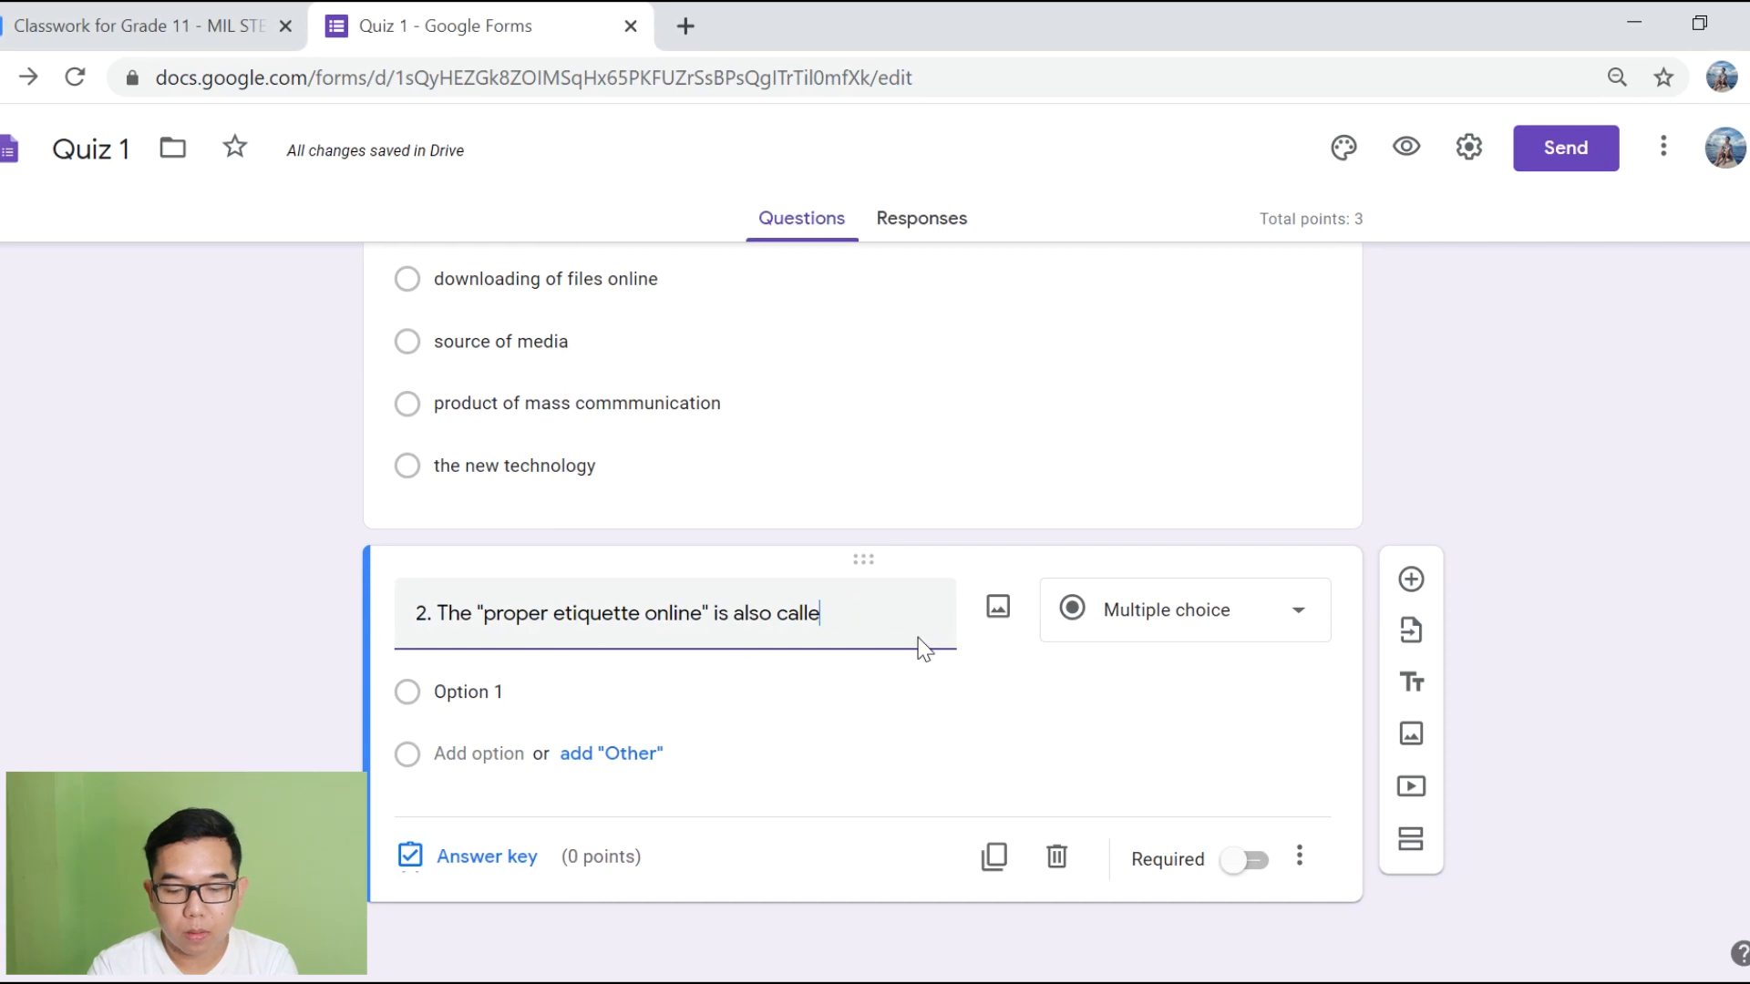
type("d _____.")
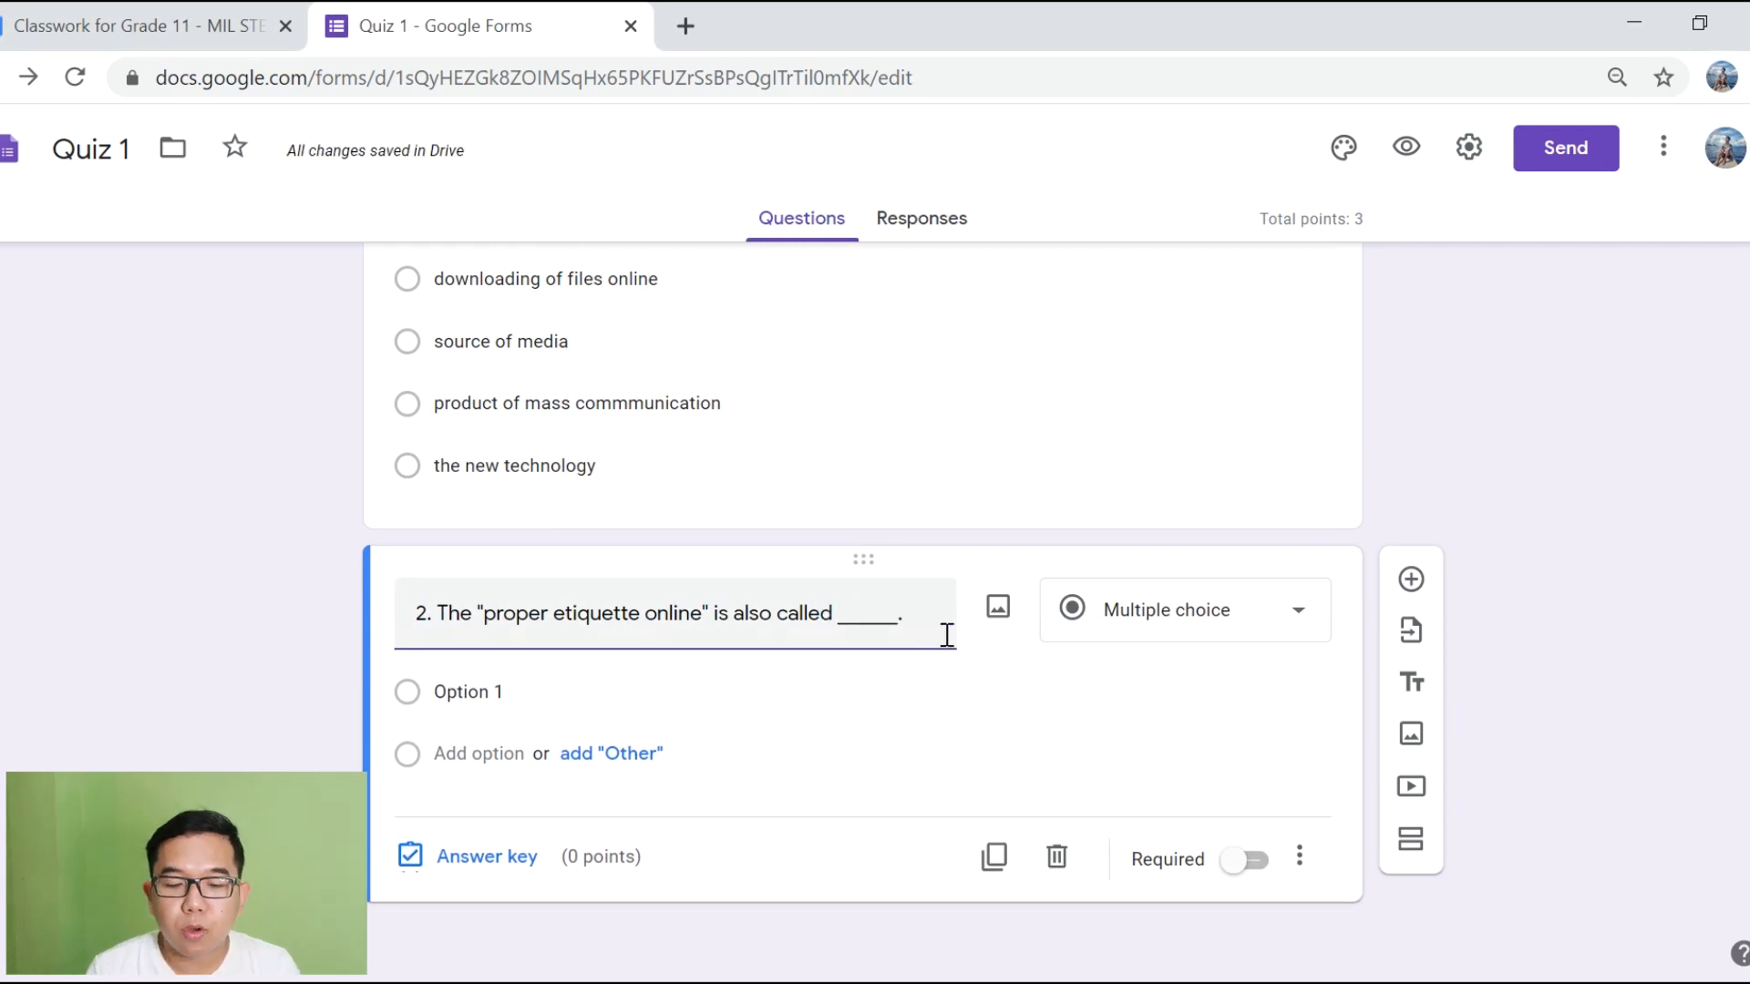
left_click(1209, 610)
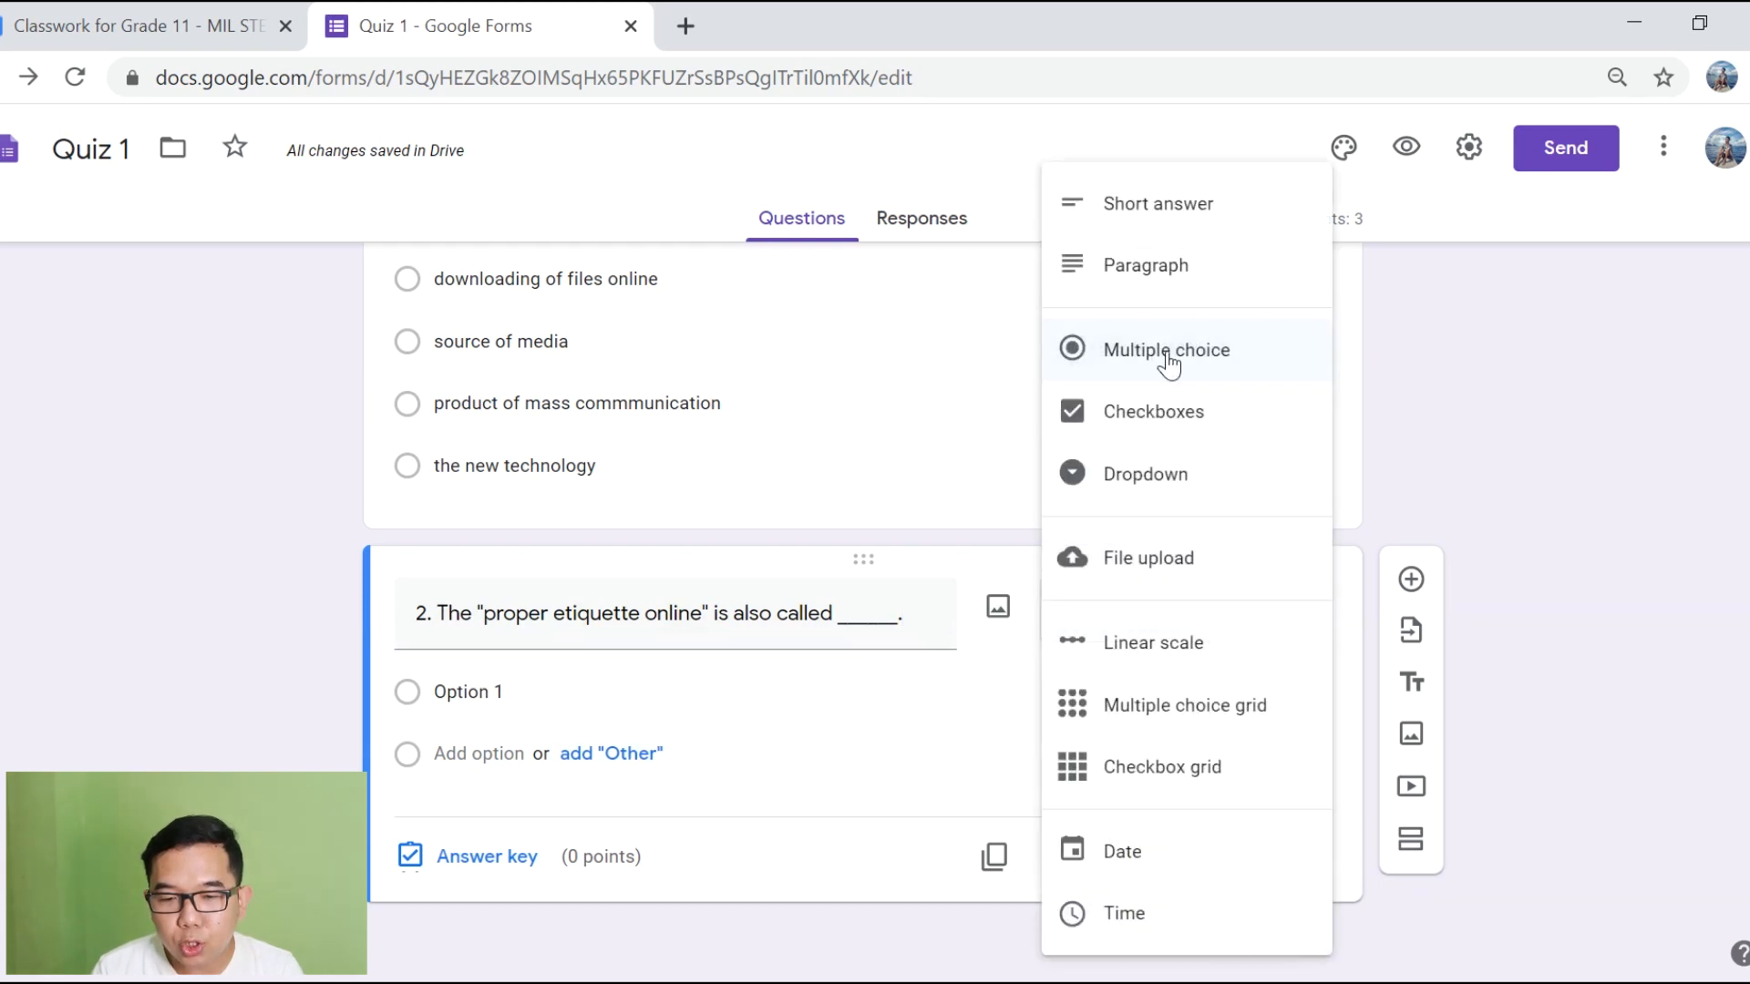
left_click(1190, 217)
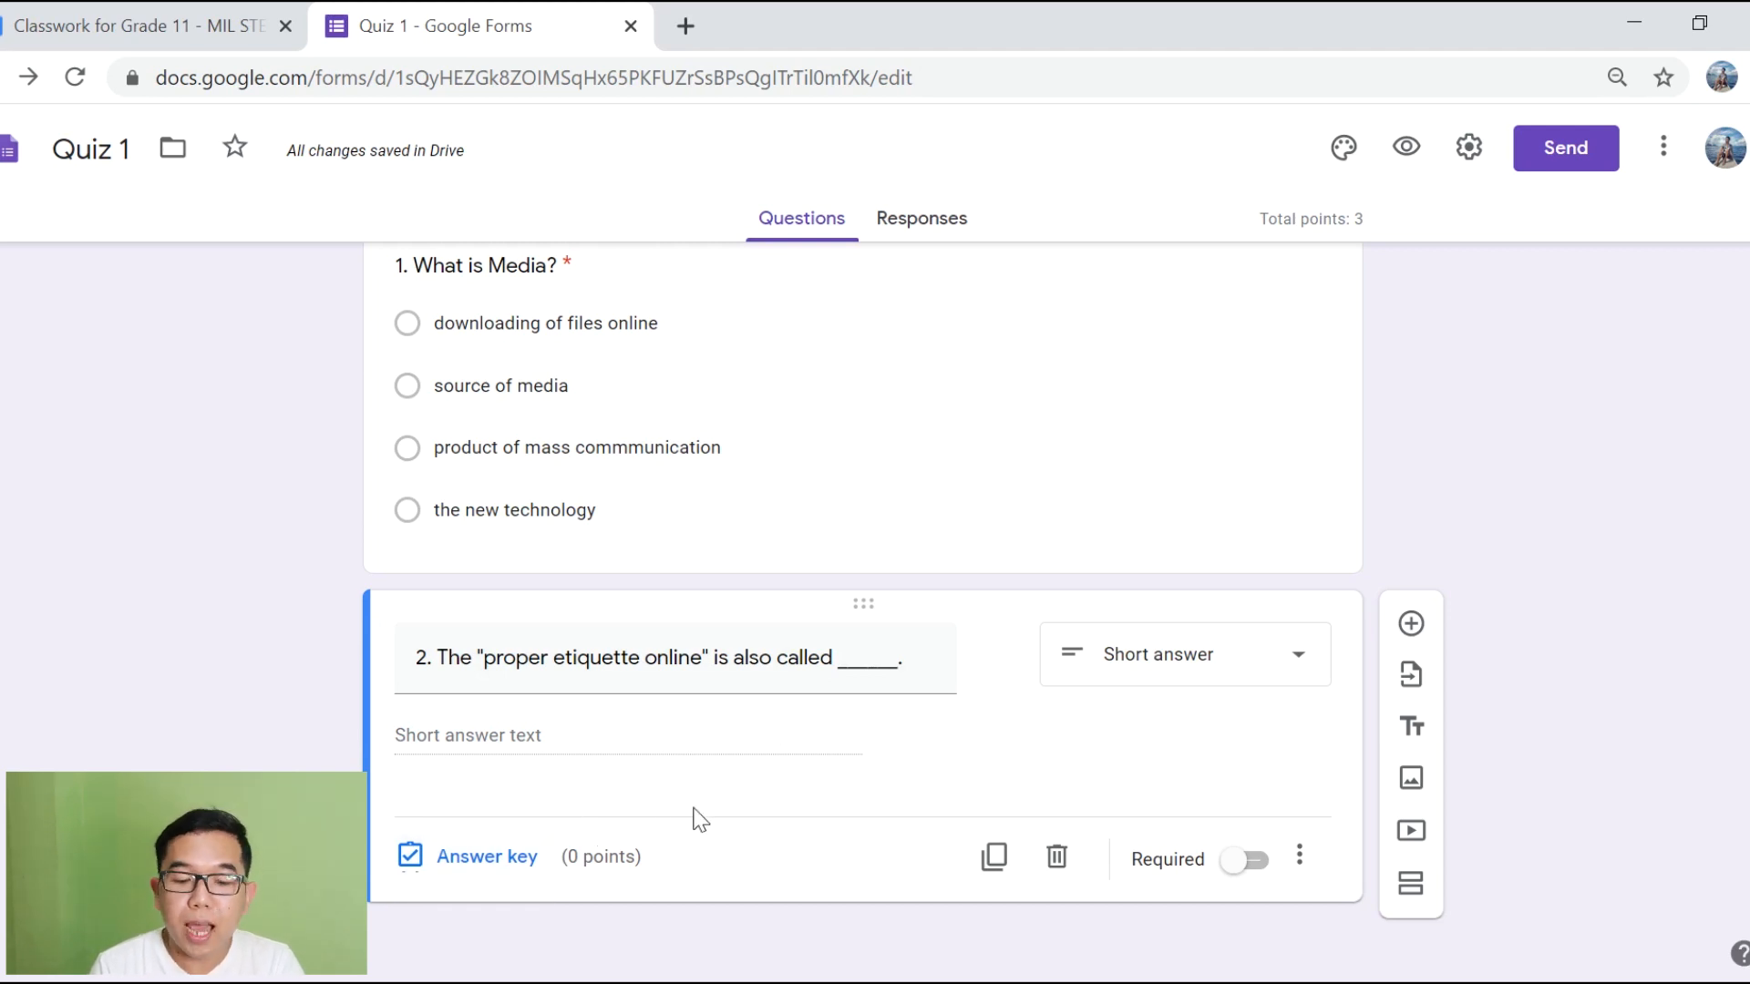
Step: Set the answer key of question 2 to "netiquette" worth 5 points and check the quiz's total points
left_click(515, 860)
left_click(508, 750)
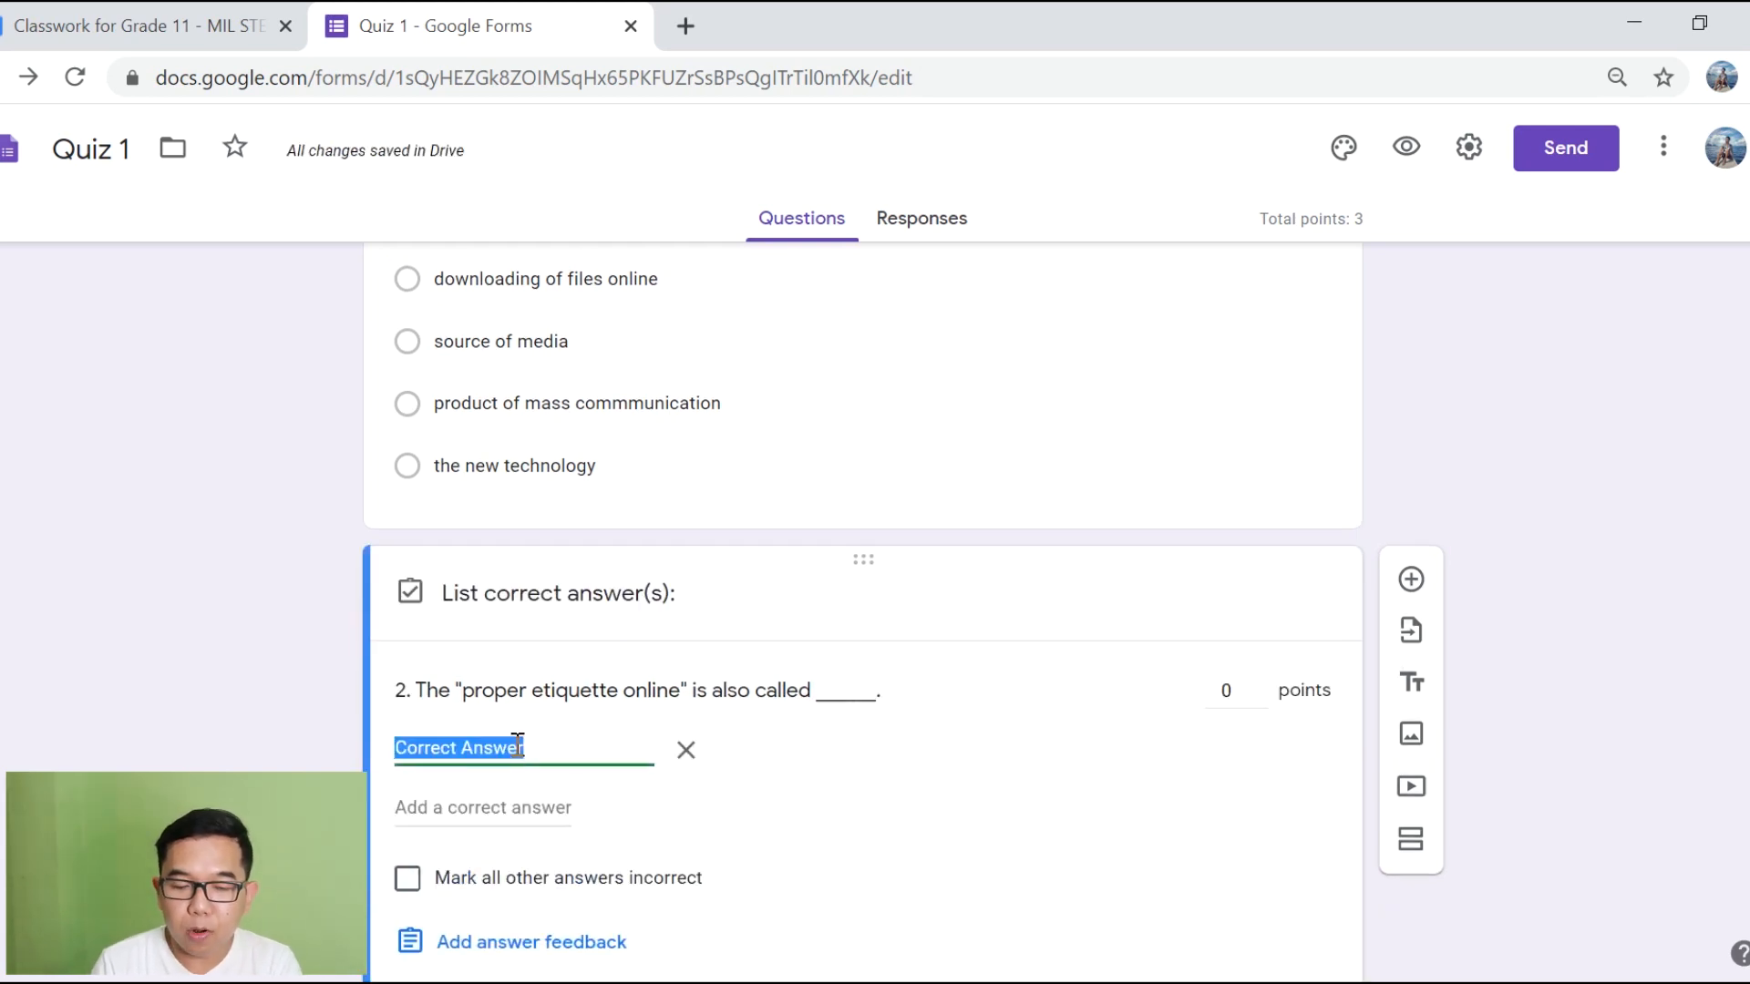
type("netiquette")
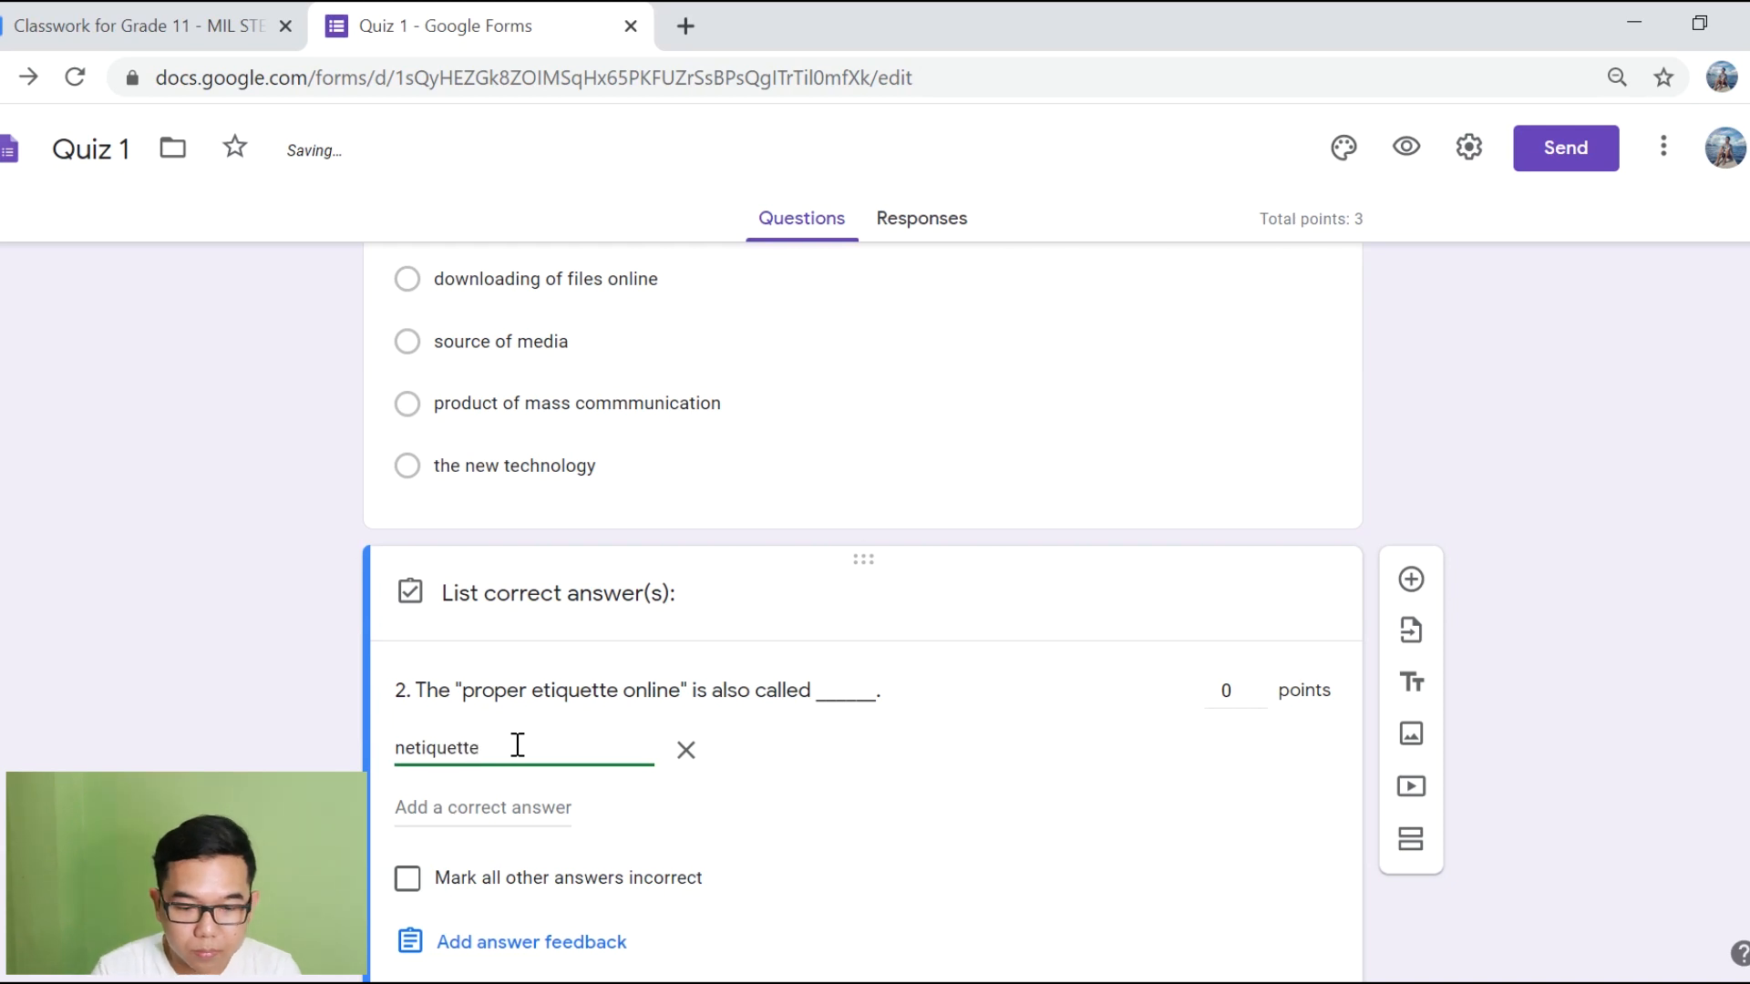
scroll(1113, 562, "down", 2)
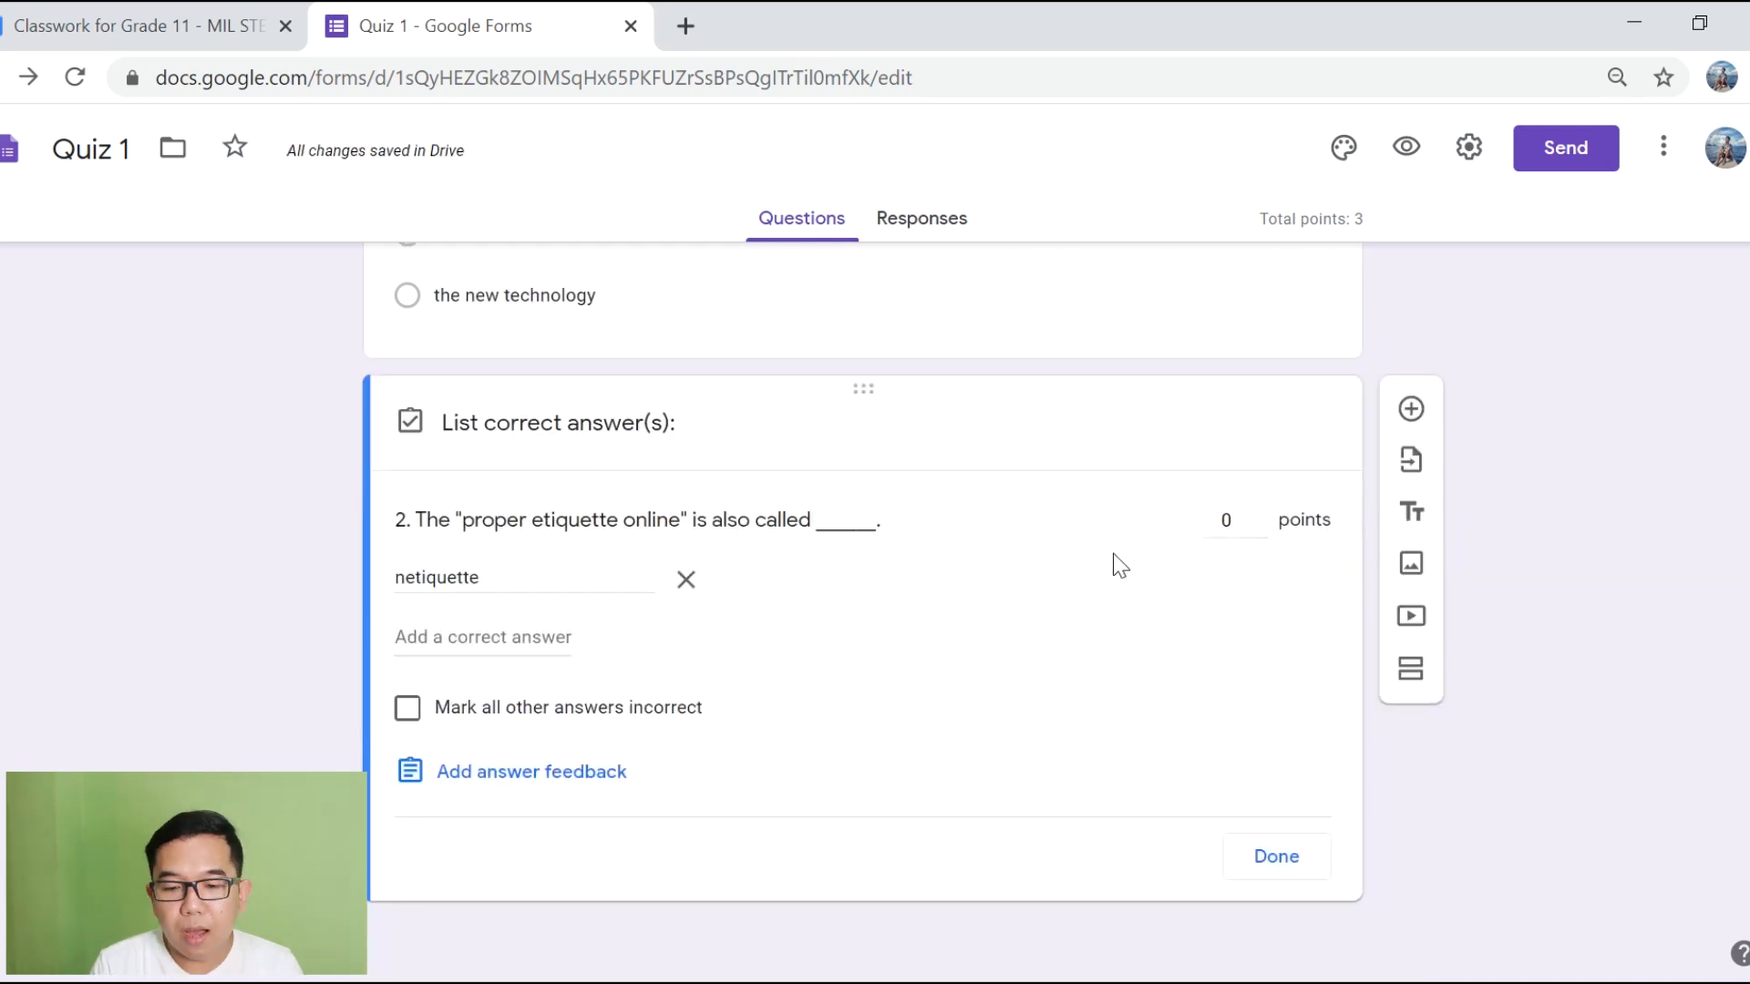
left_click(1260, 515)
left_click(1261, 515)
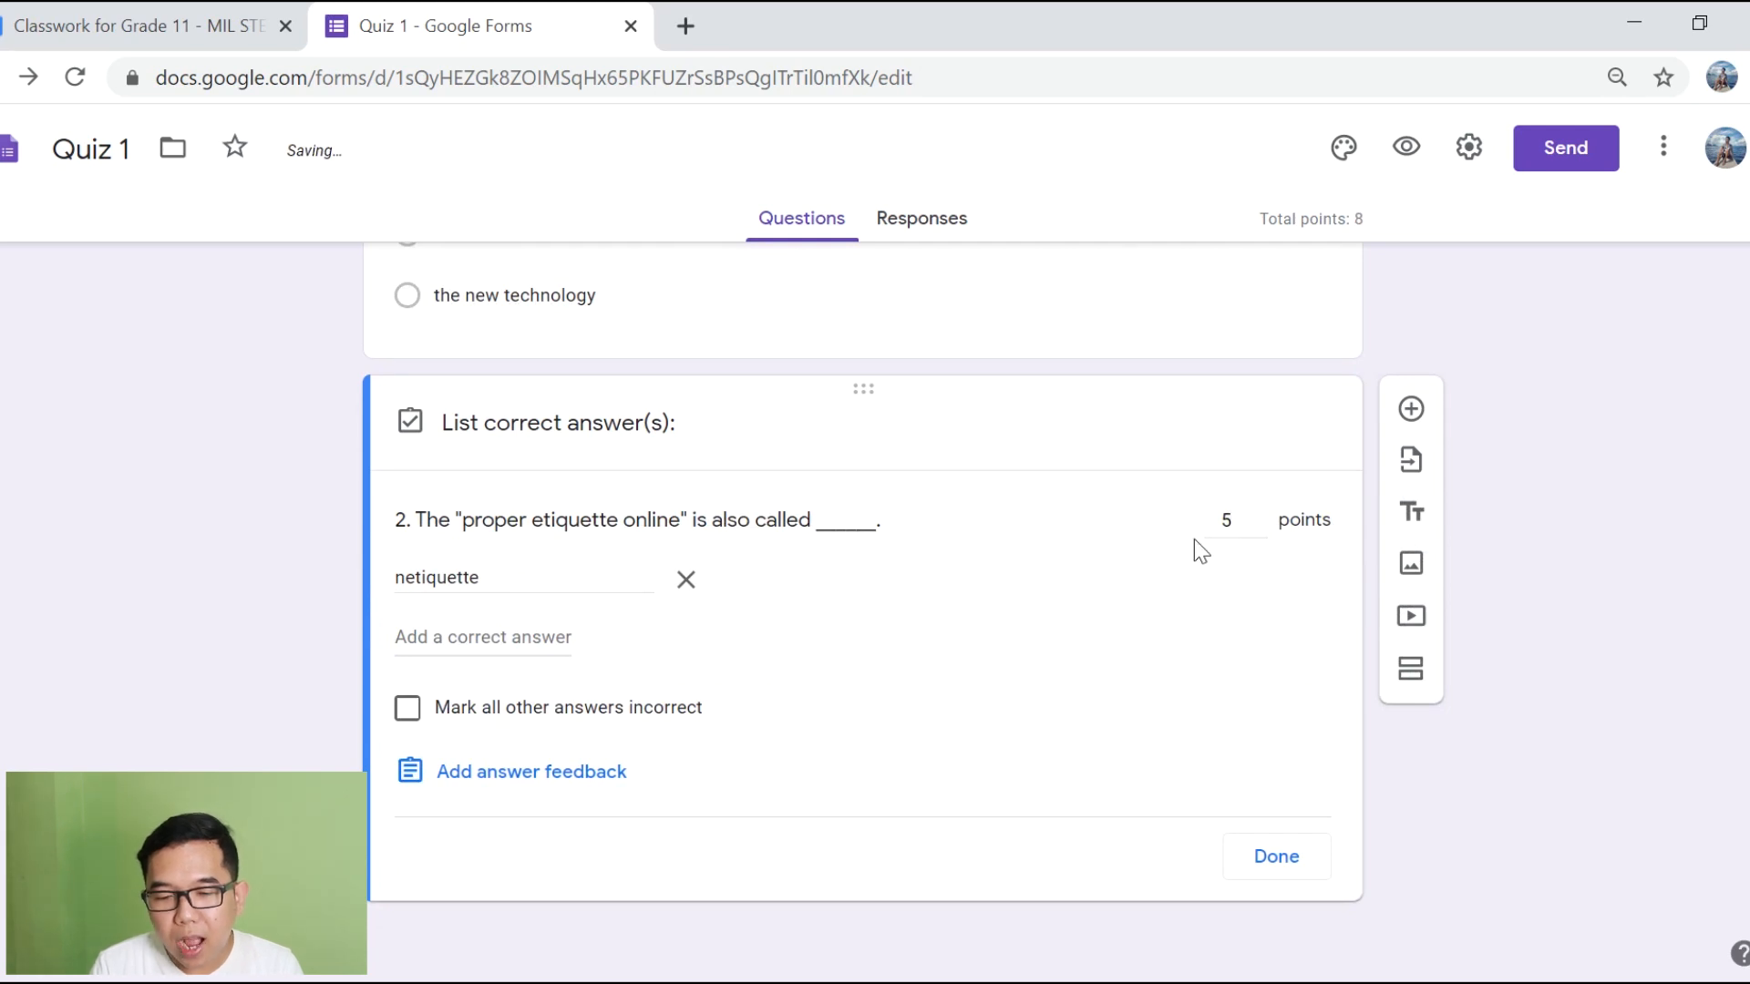
left_click_drag(1368, 213, 1362, 217)
left_click(1365, 220)
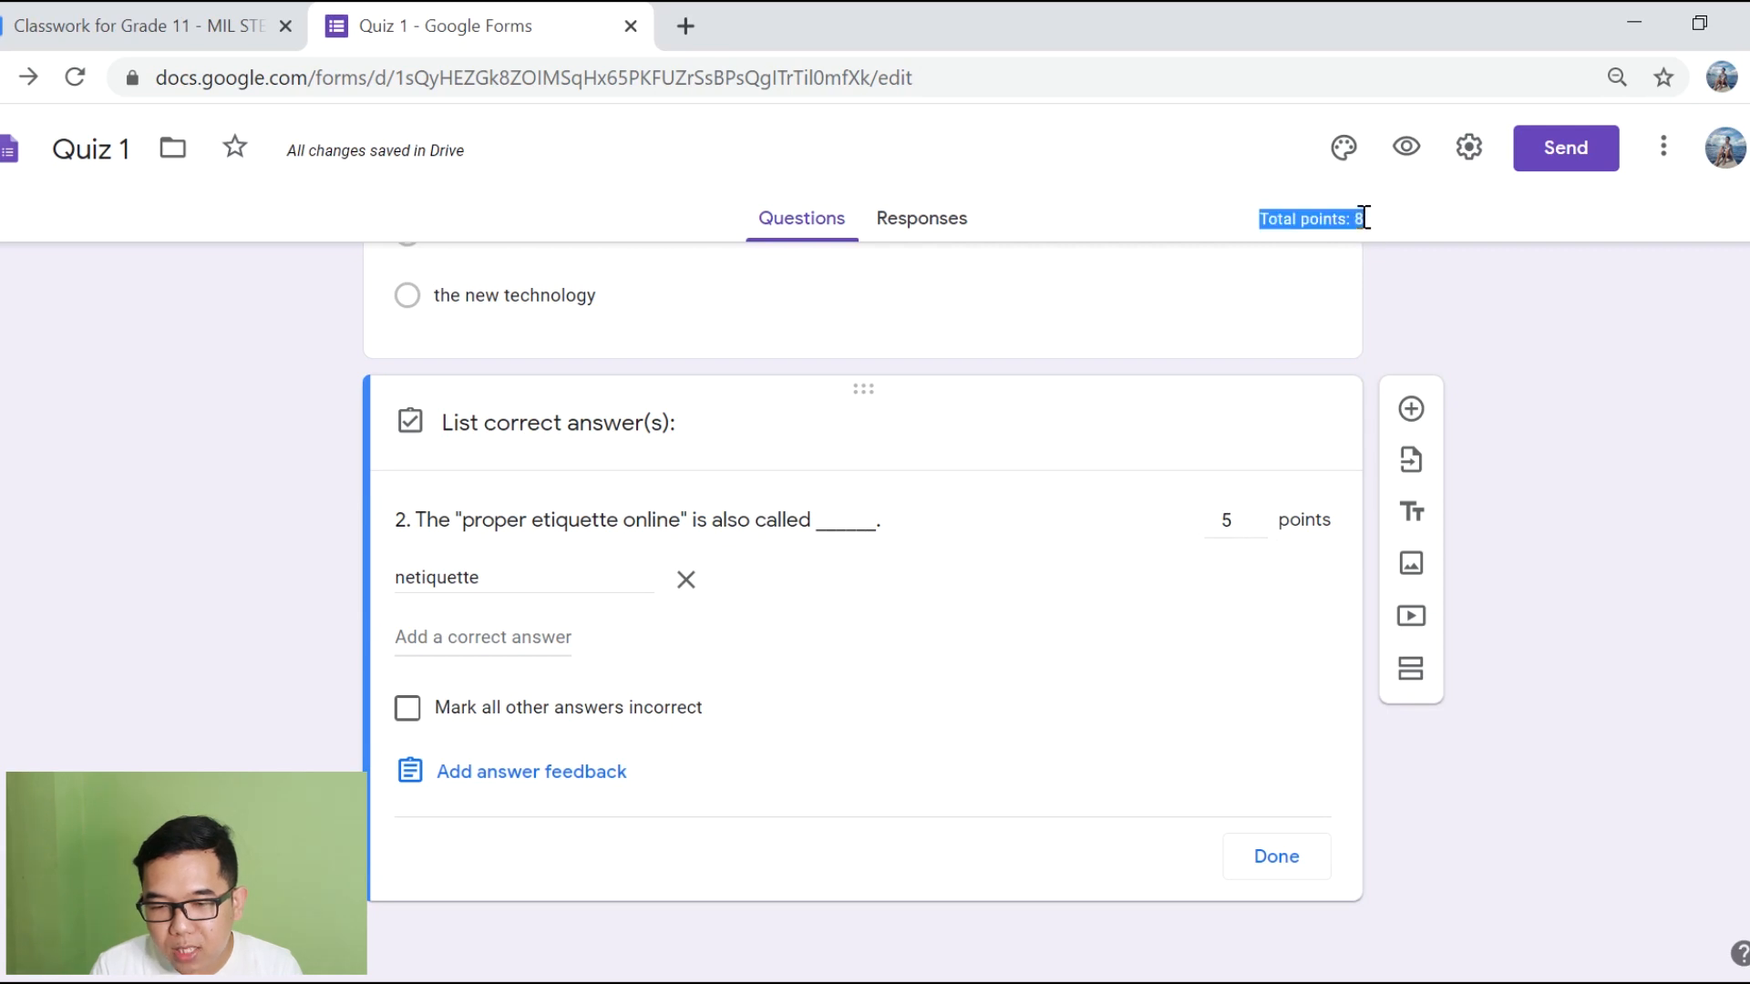
left_click(1258, 602)
triple_click(1327, 216)
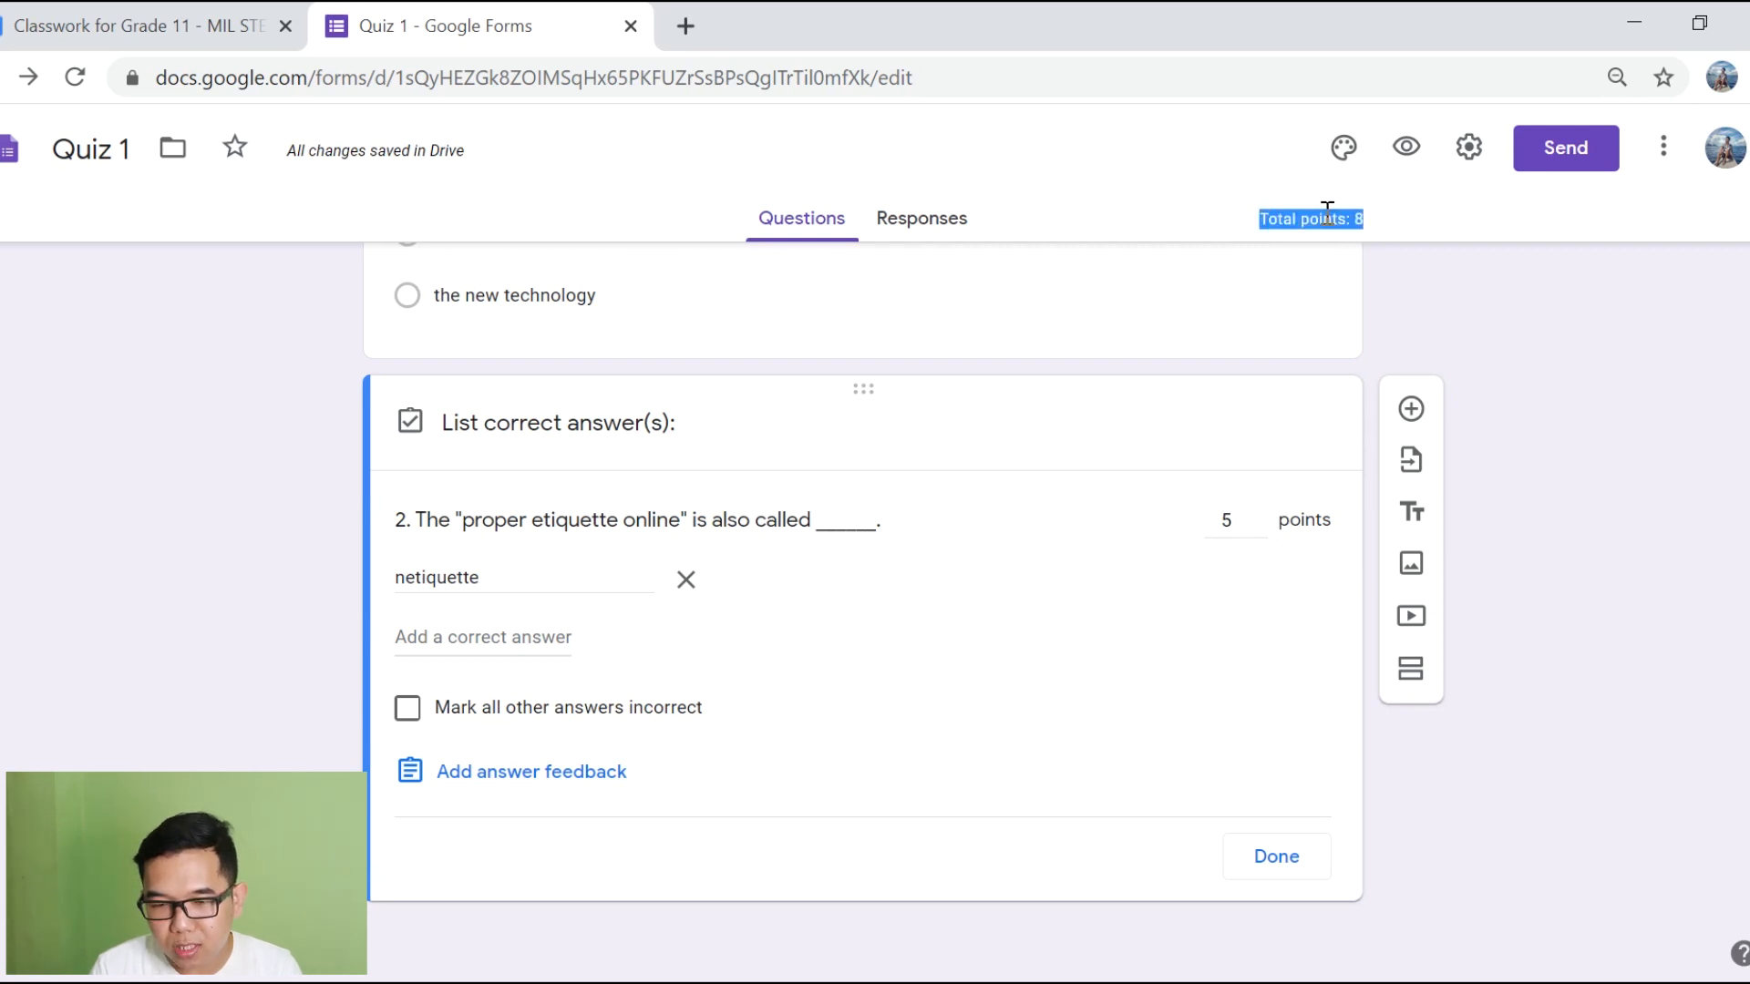
left_click(1328, 649)
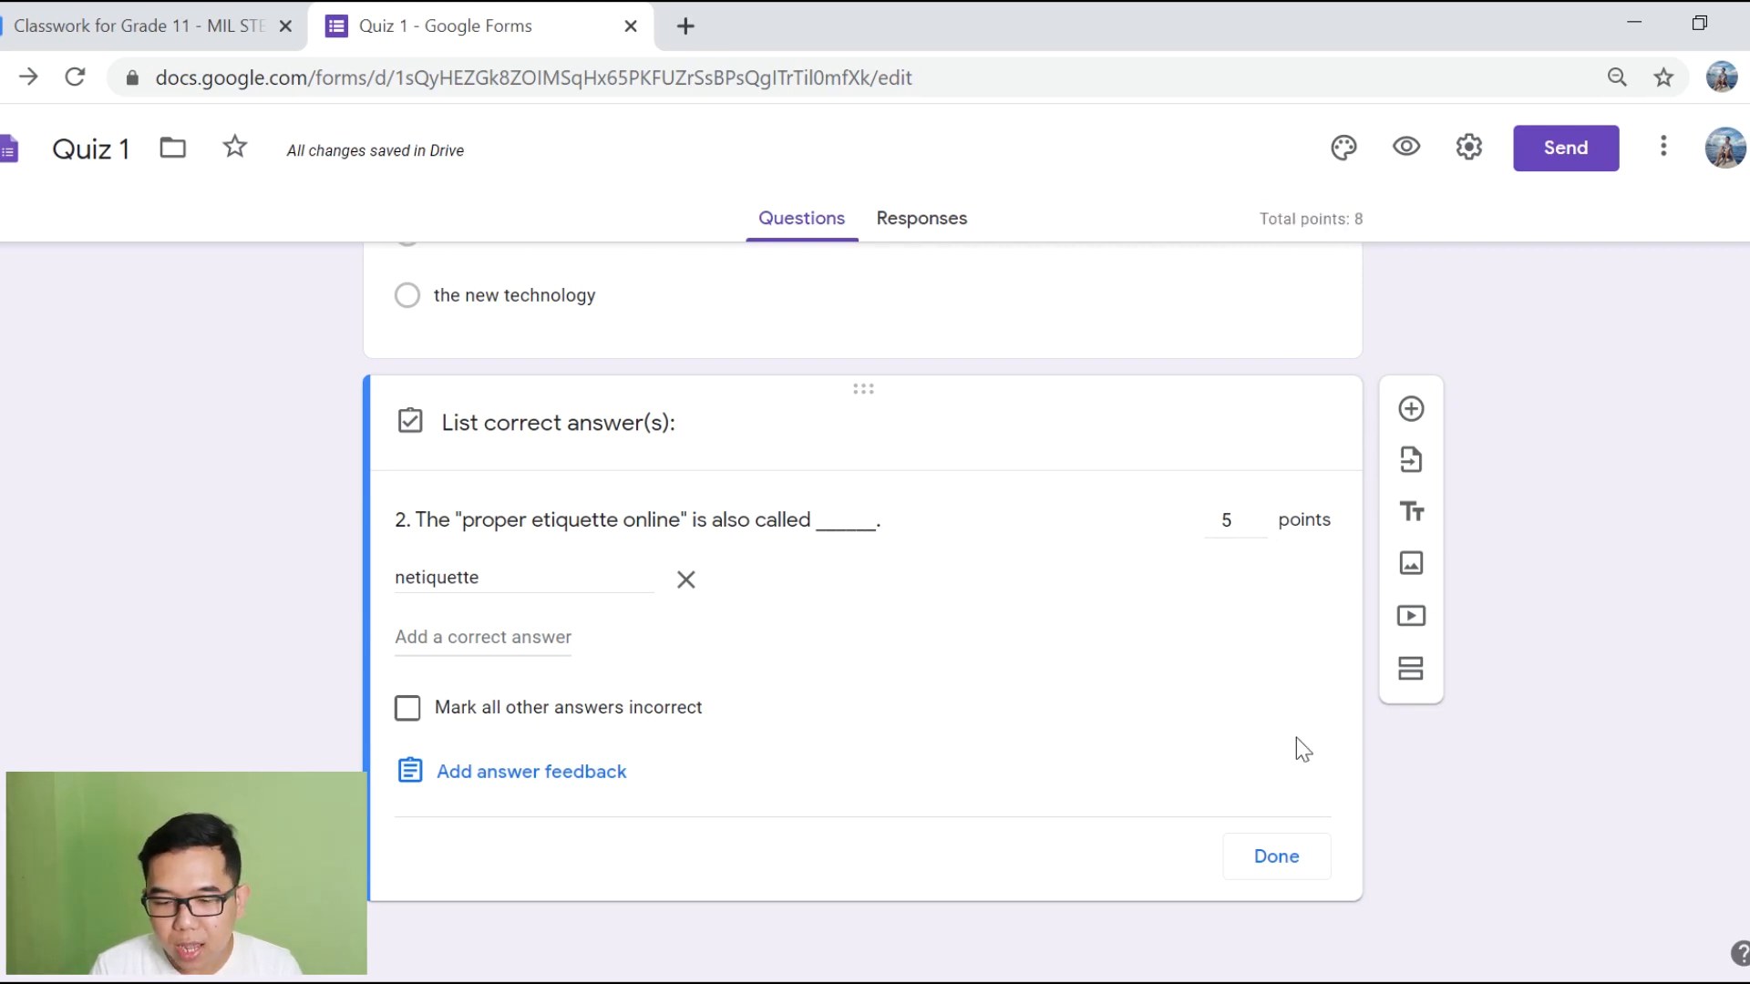
left_click(1275, 858)
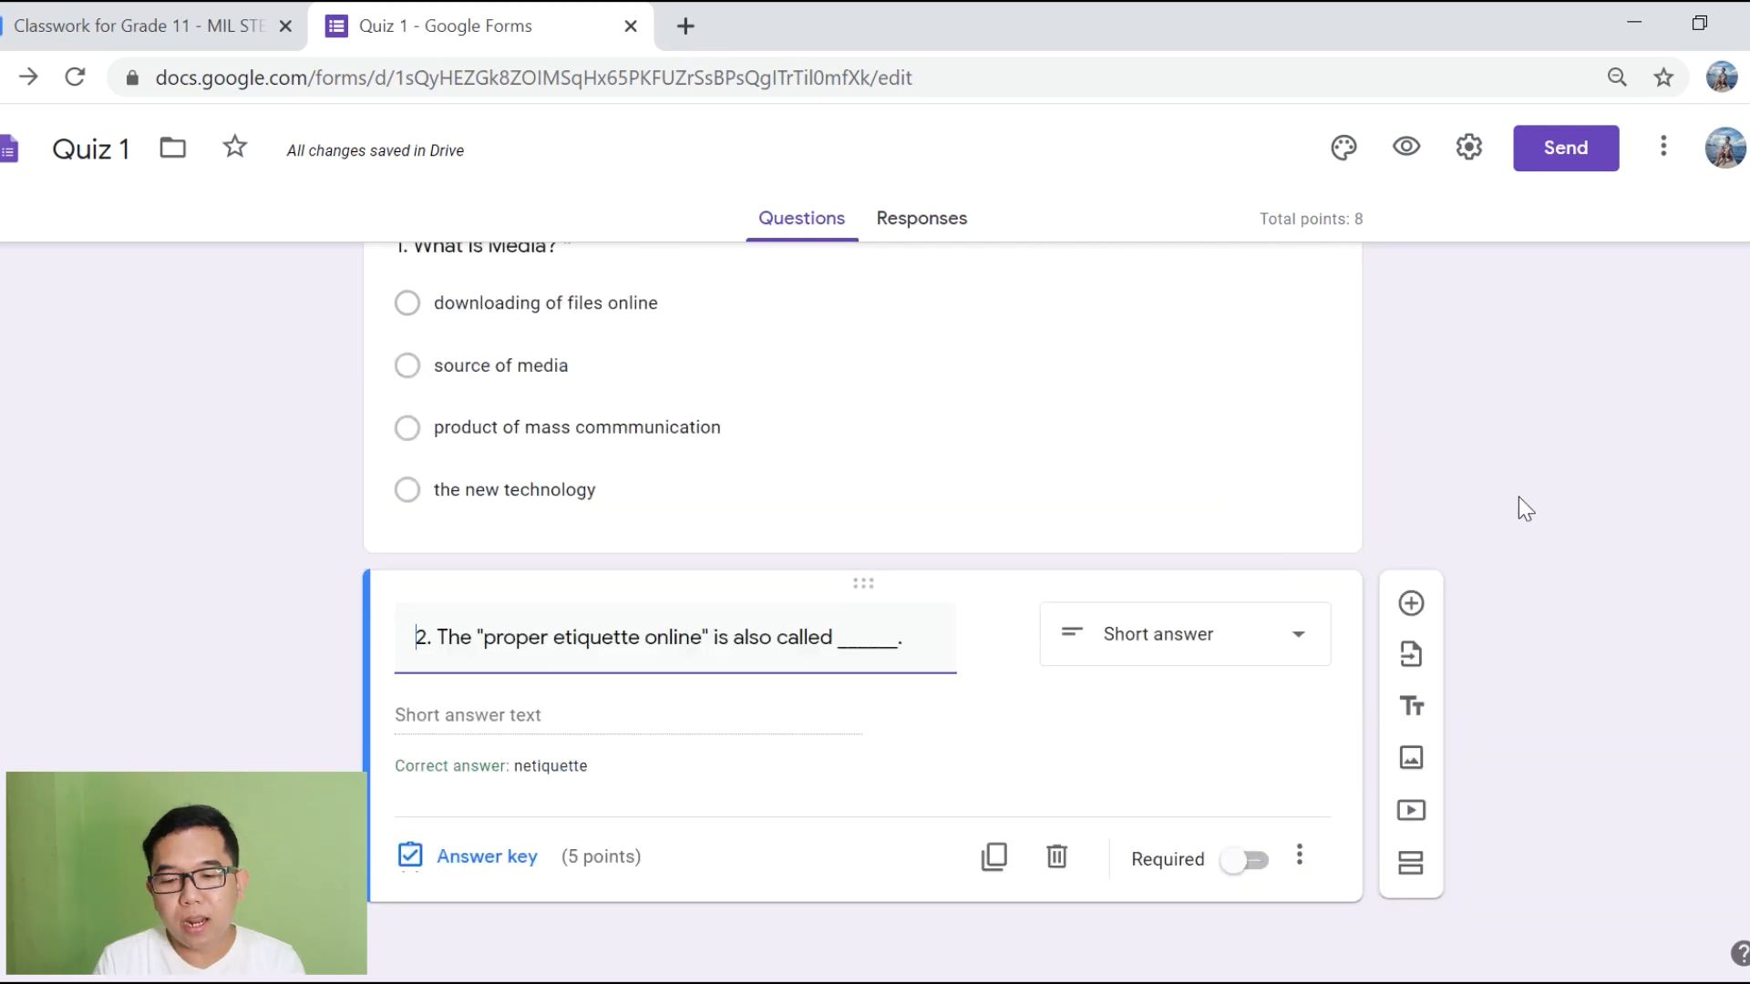
Step: Add a Multiple choice grid question titled "3. Match the term to its definition." below question 2
left_click(1410, 606)
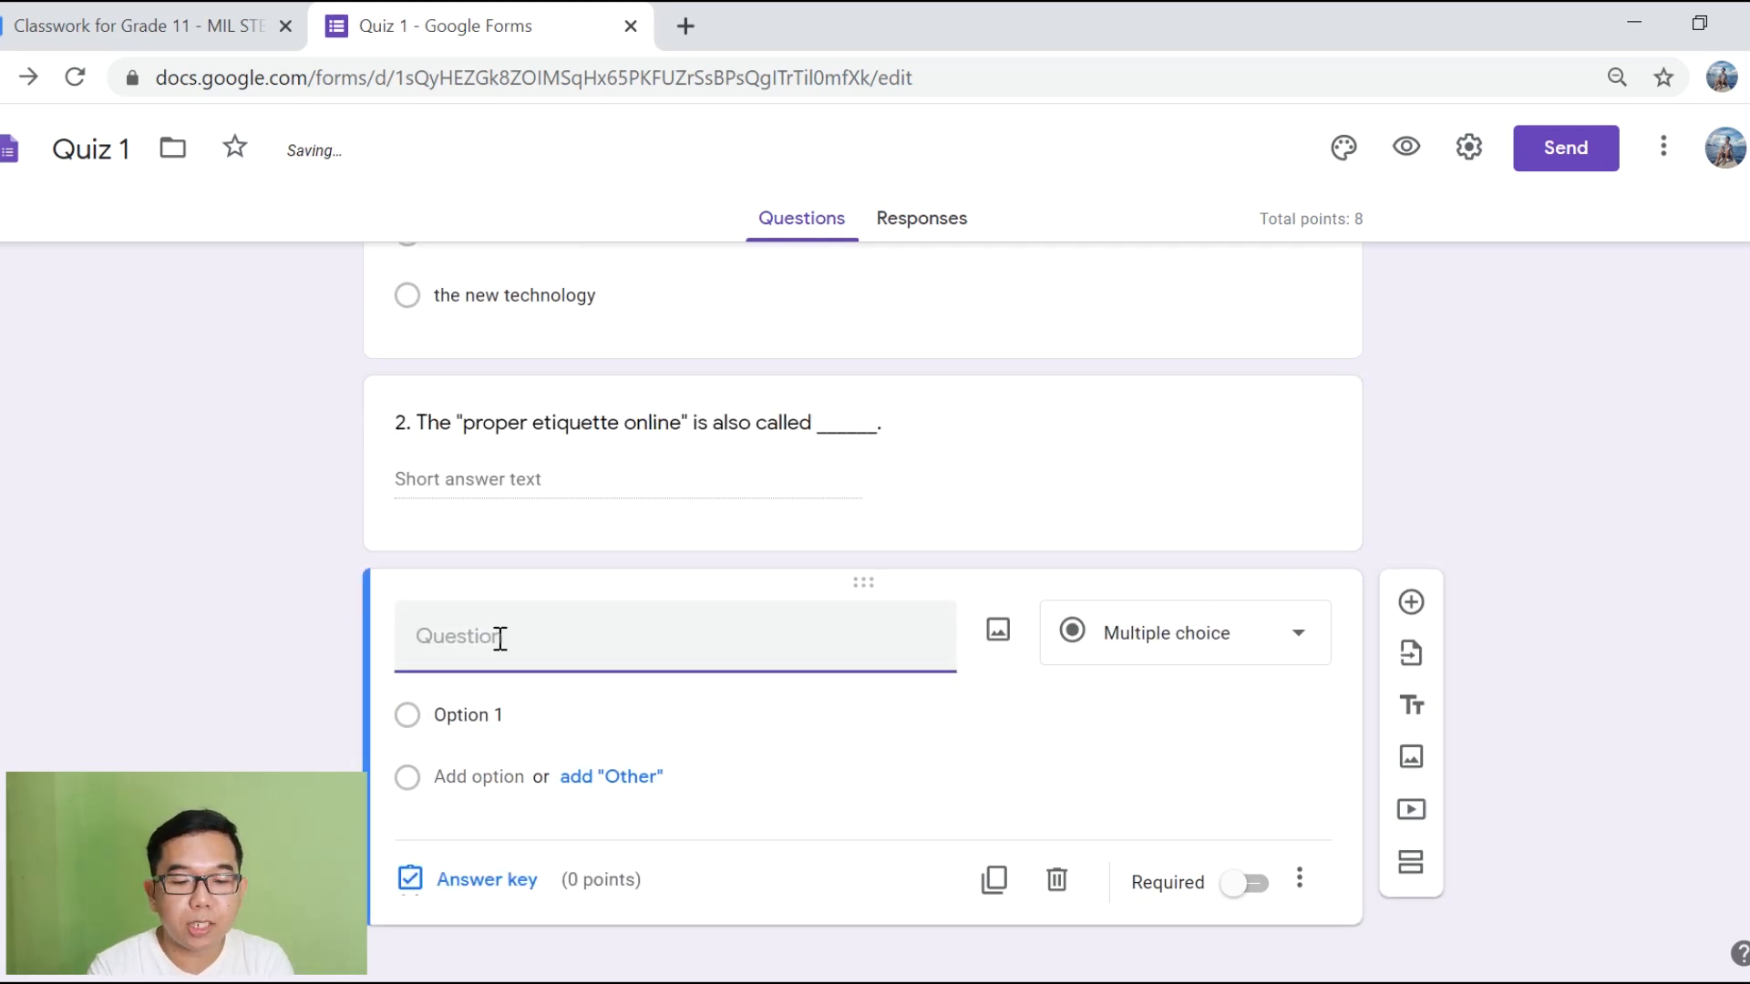
type("3. Mat")
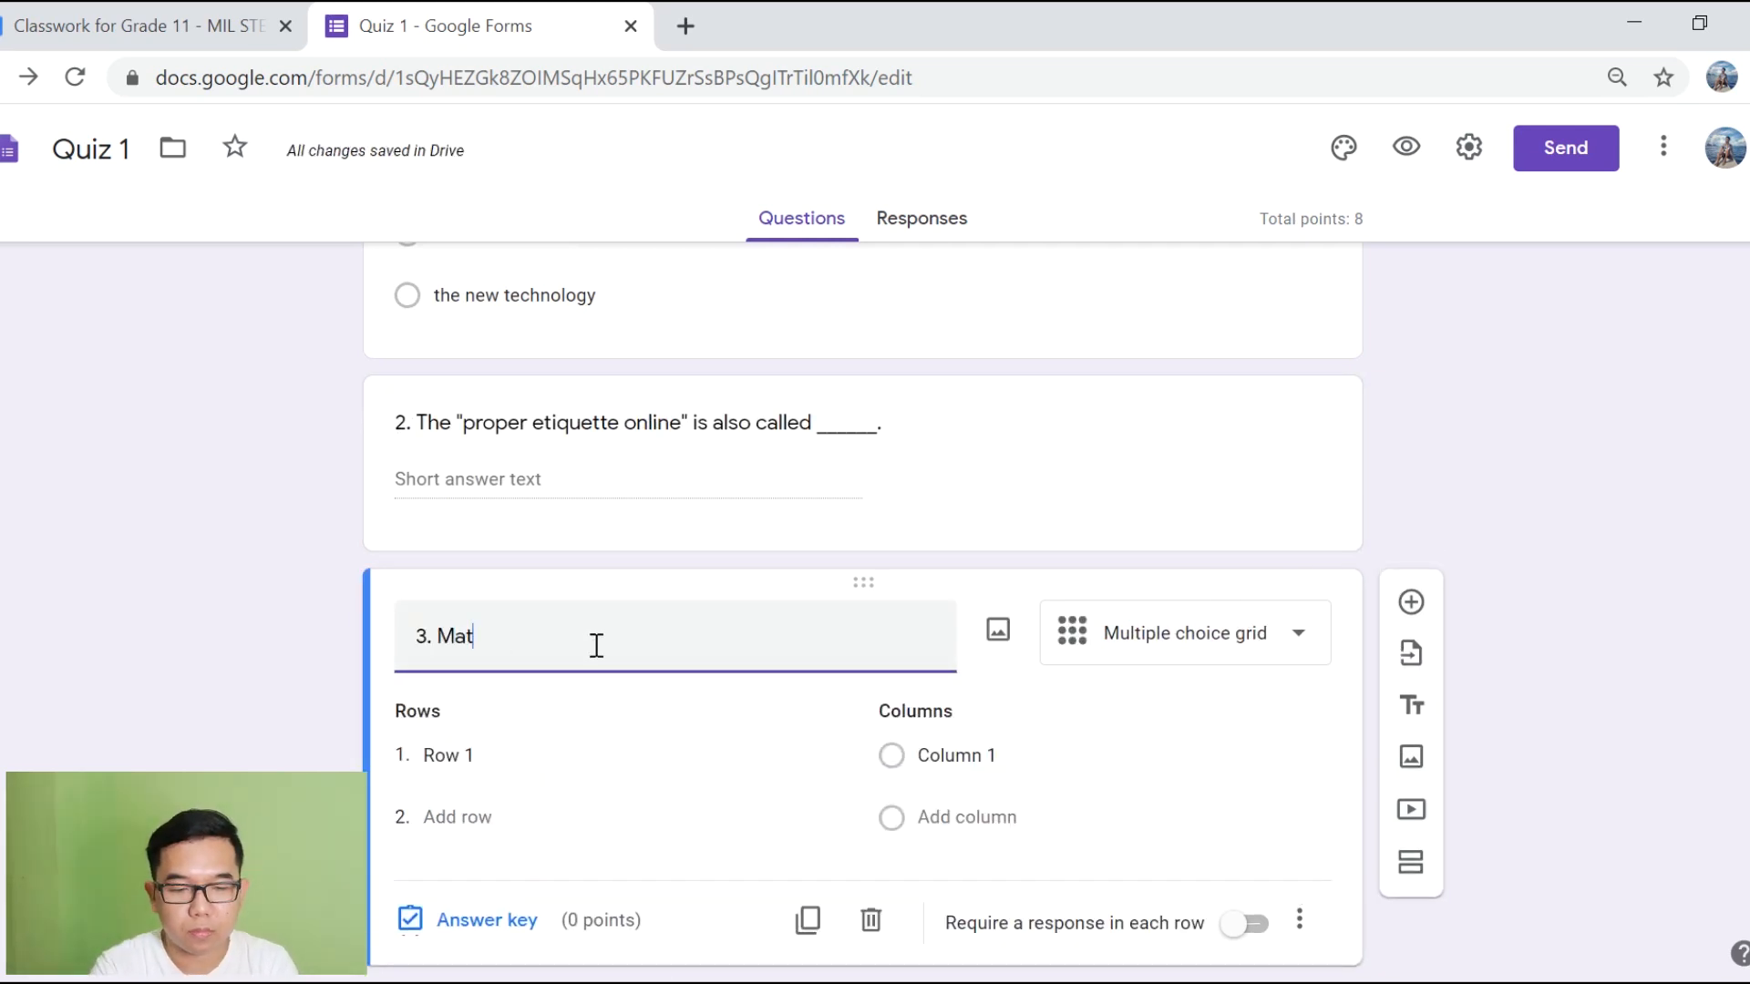
type("ch the term to its definition.")
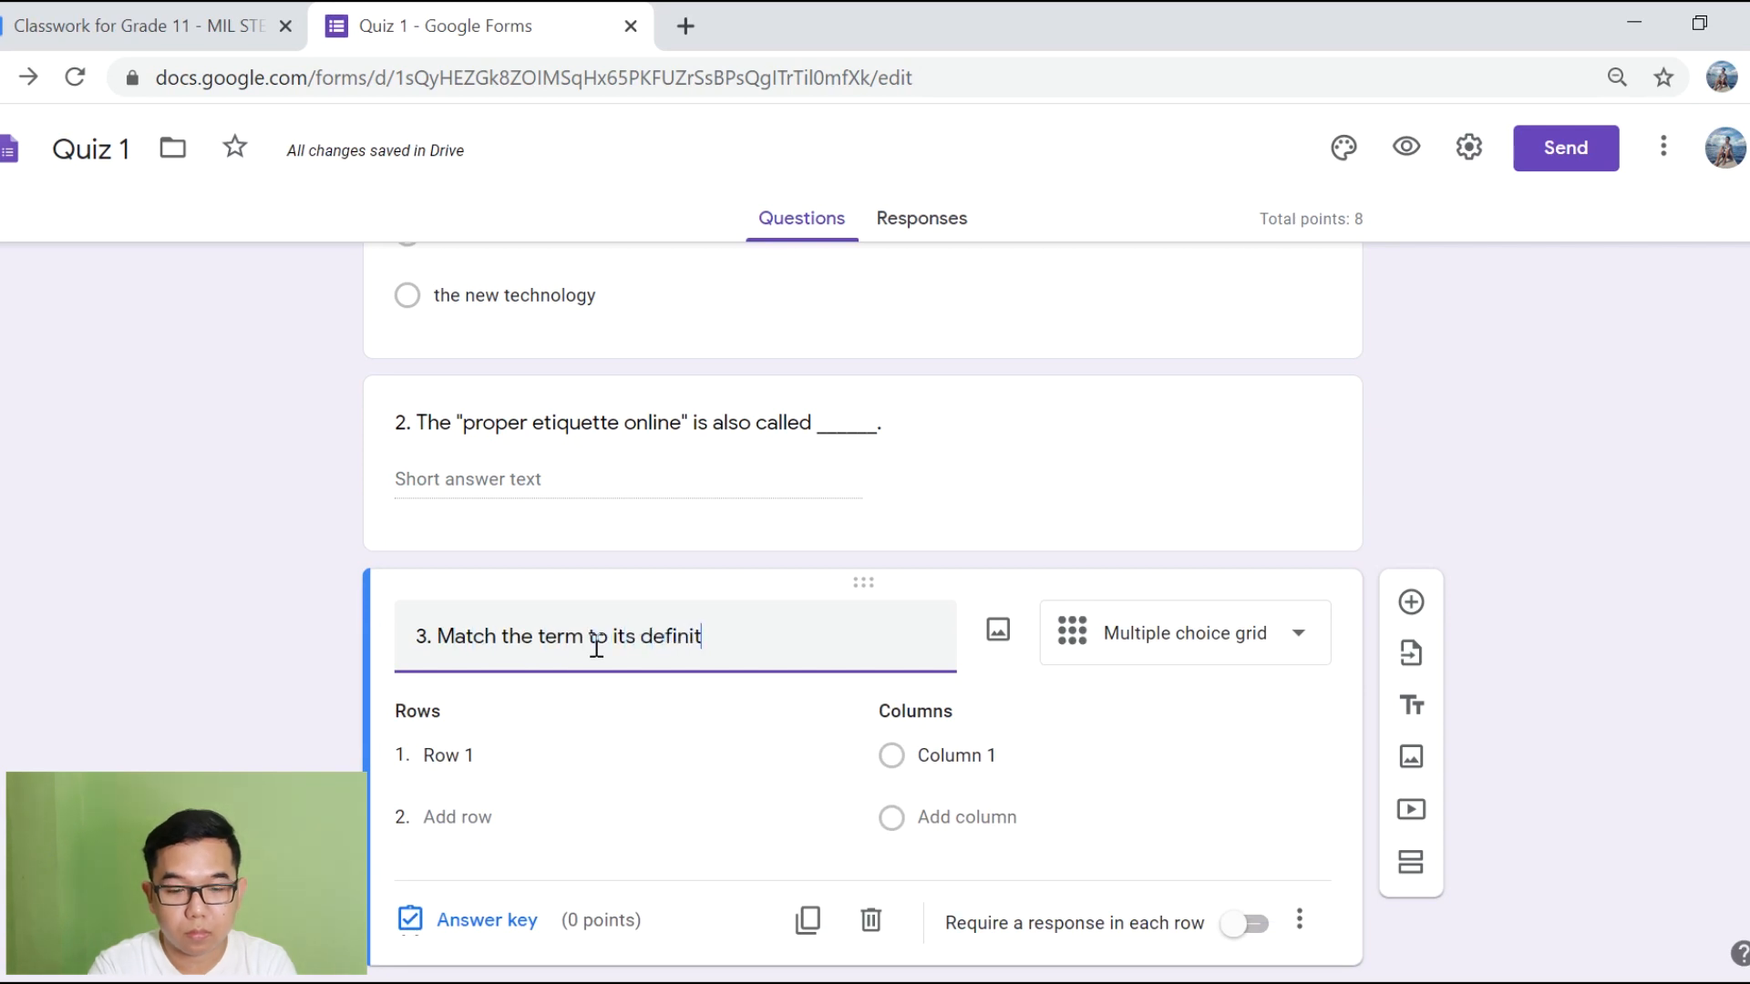
scroll(1062, 661, "down", 1)
left_click(1148, 569)
left_click(1245, 698)
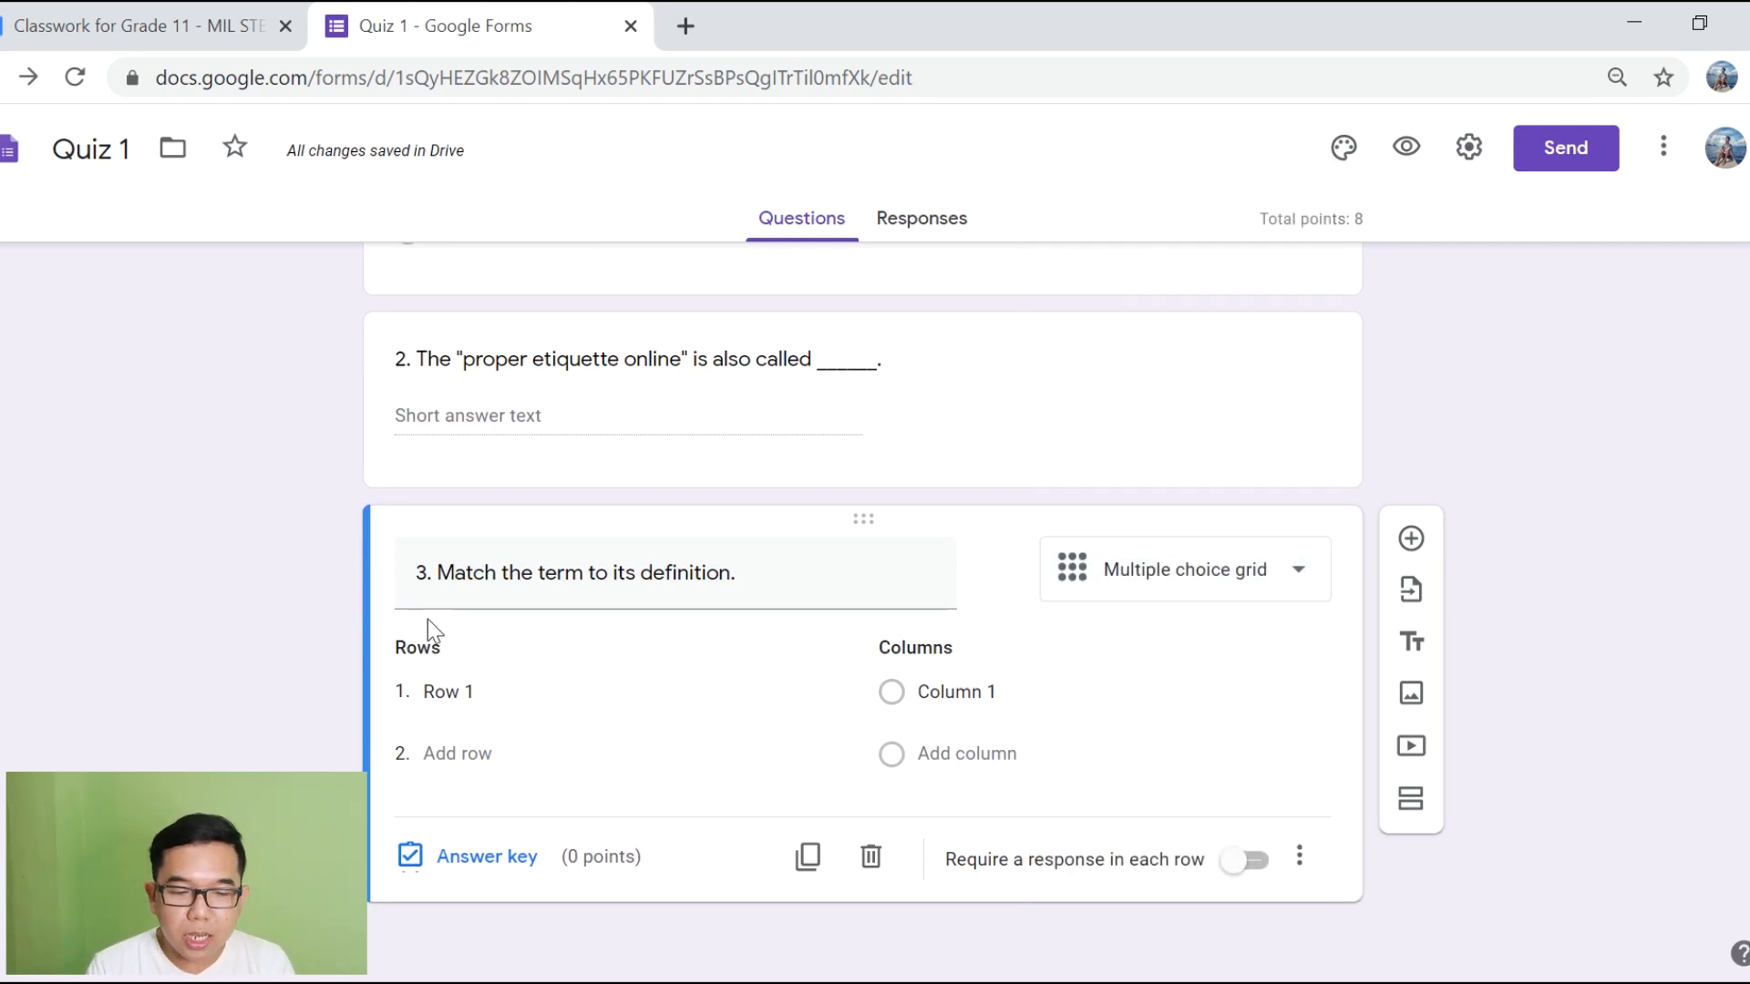
Step: Fill three grid rows with definitions of broadcast, print and new media, the third being "digital media that are interactive and incorporate two-way communication"
left_click(492, 697)
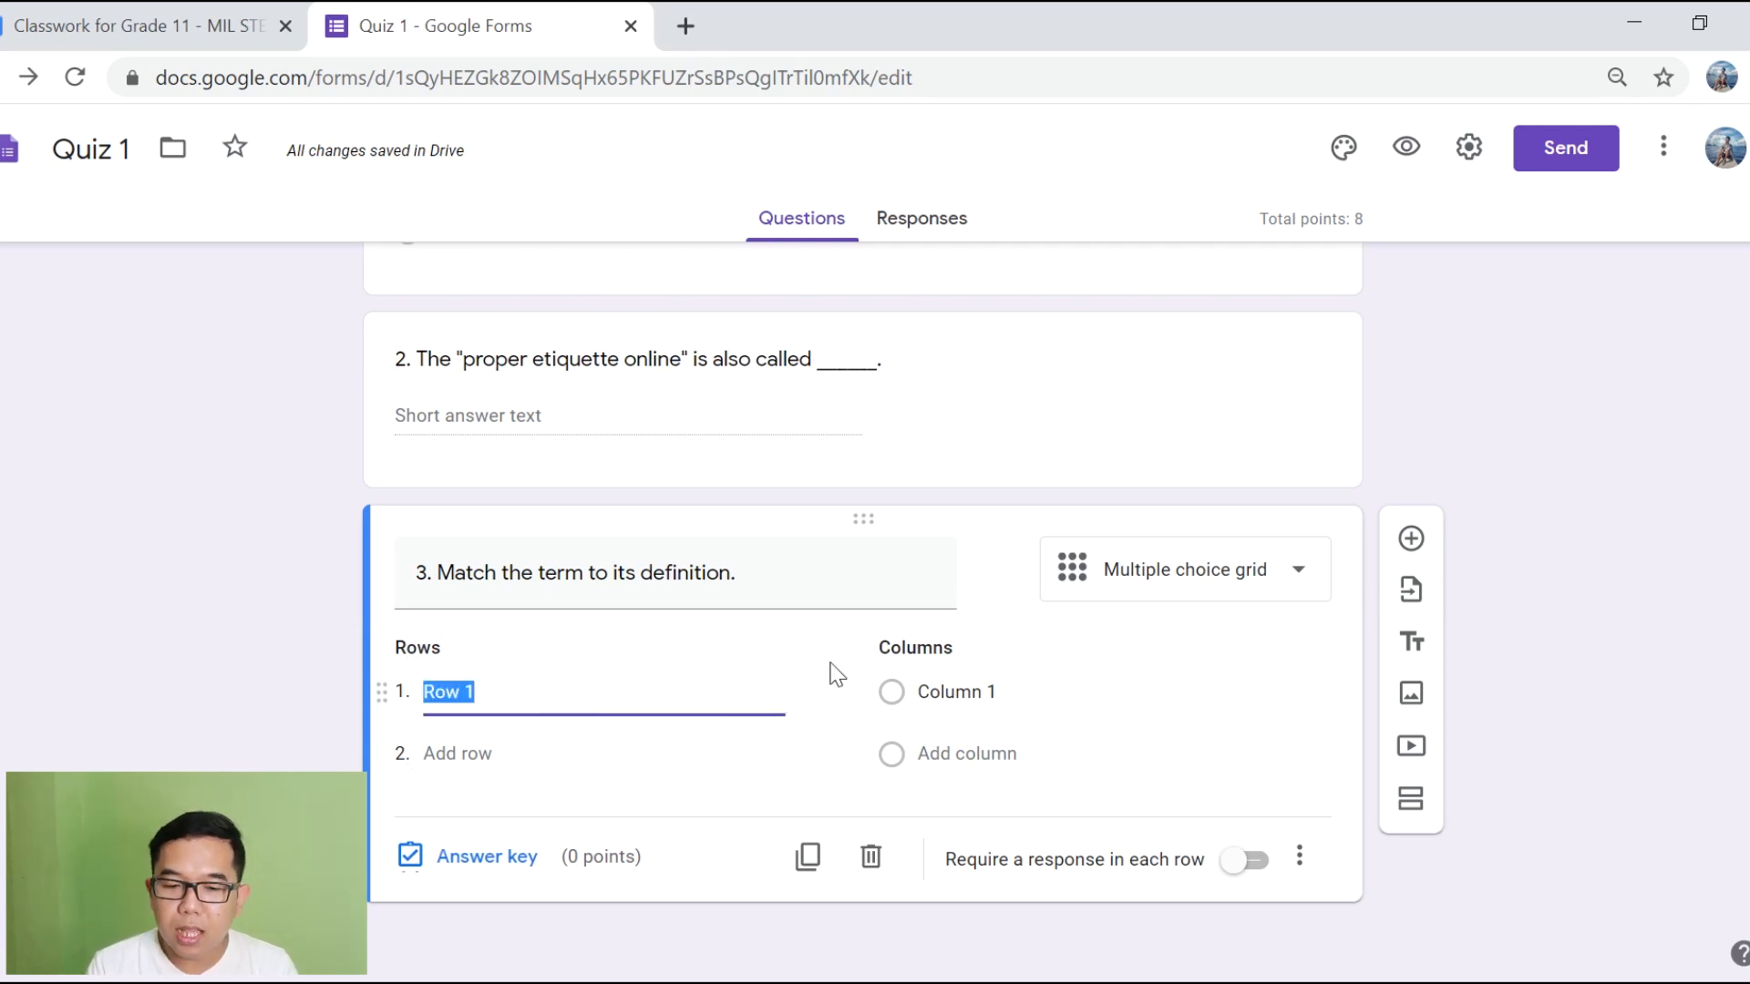
left_click(933, 641)
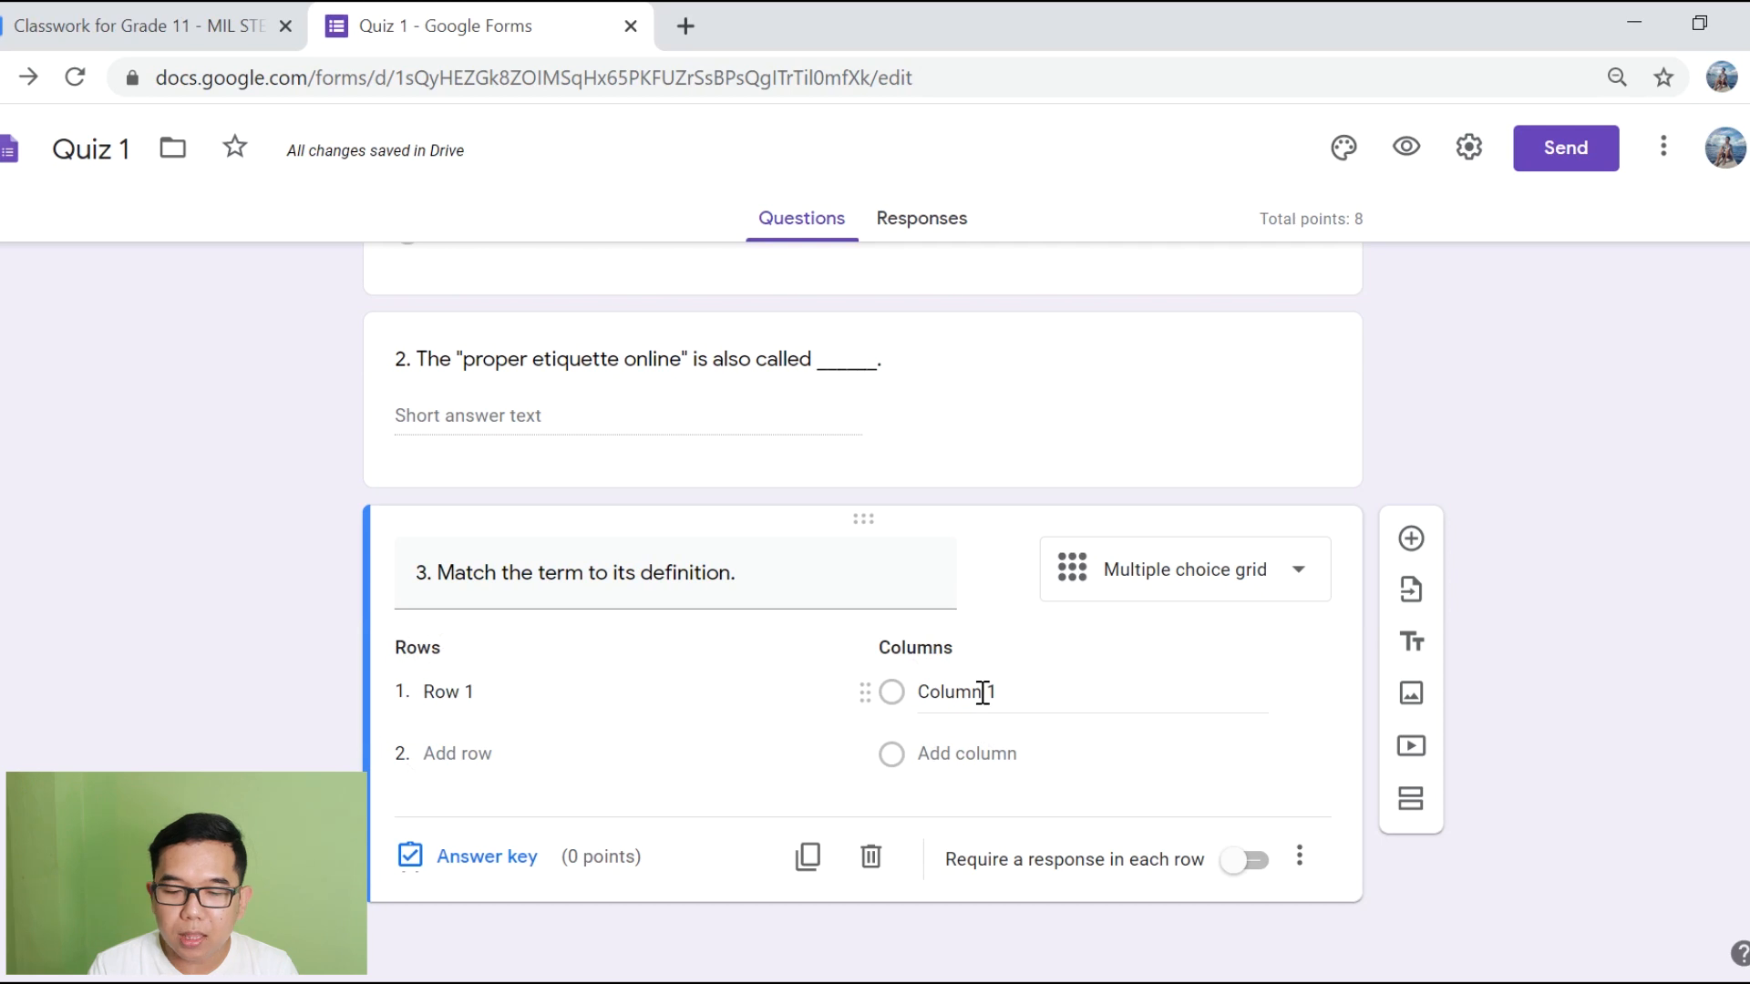
left_click(451, 700)
type("the mo")
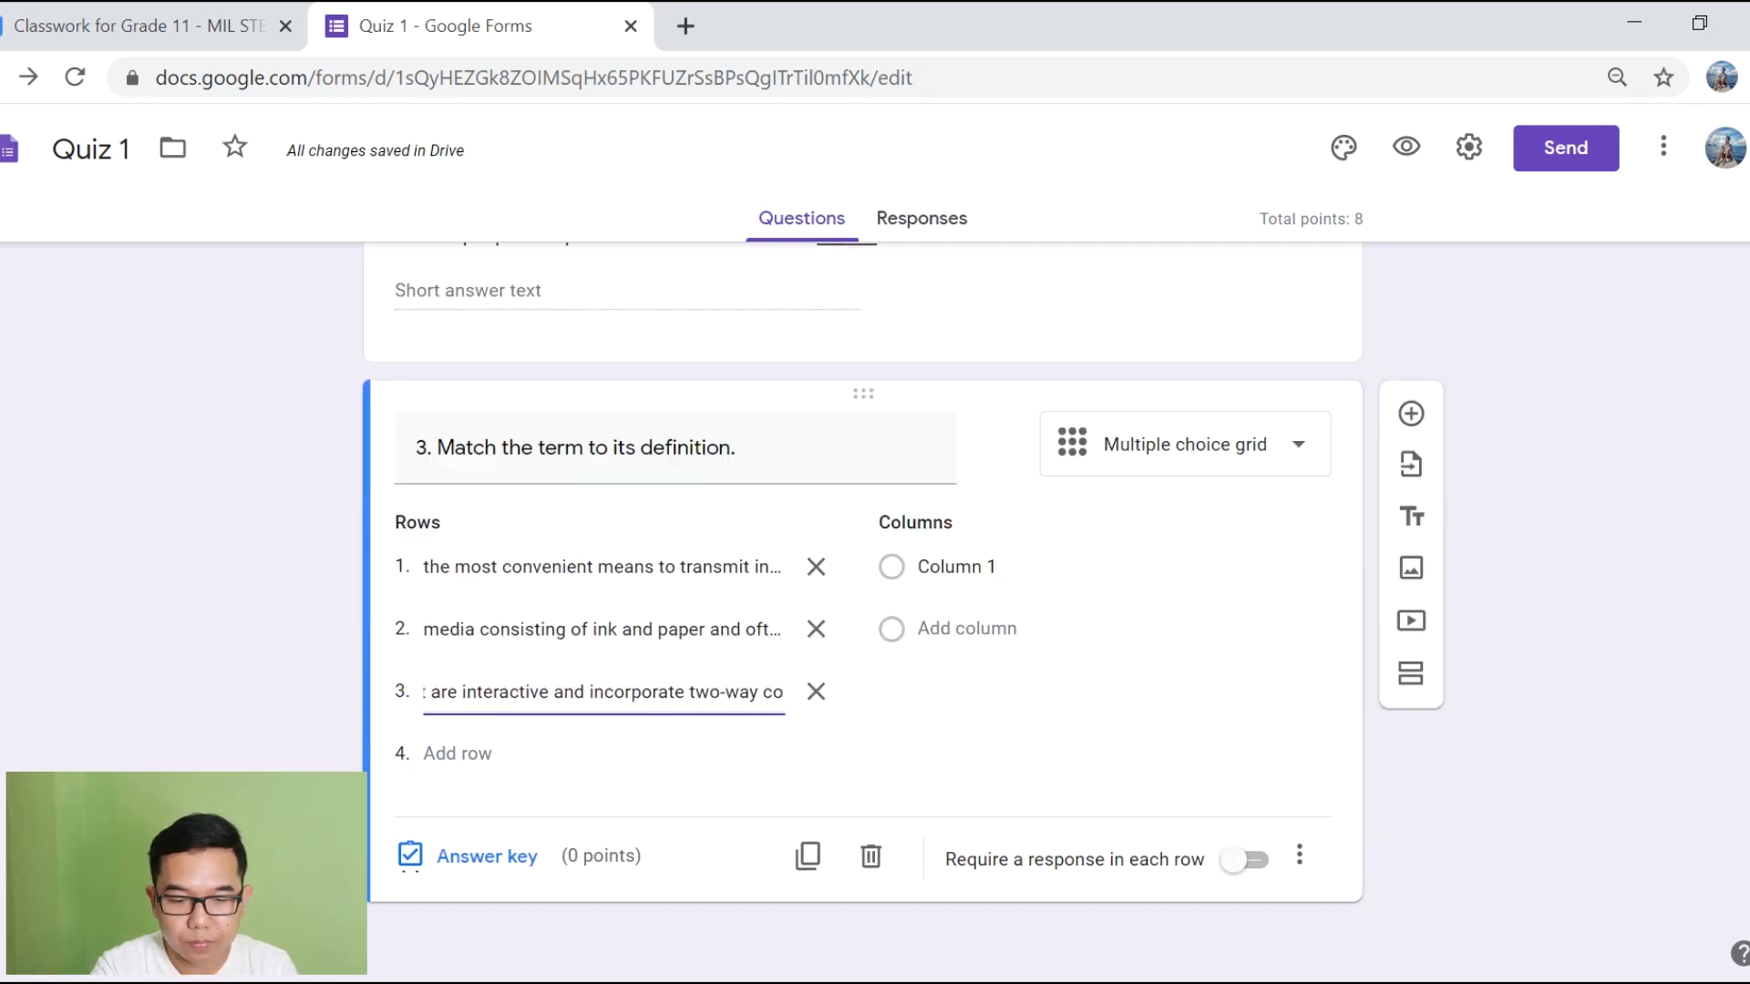
key("BackSpace")
key("BackSpace")
type("communi")
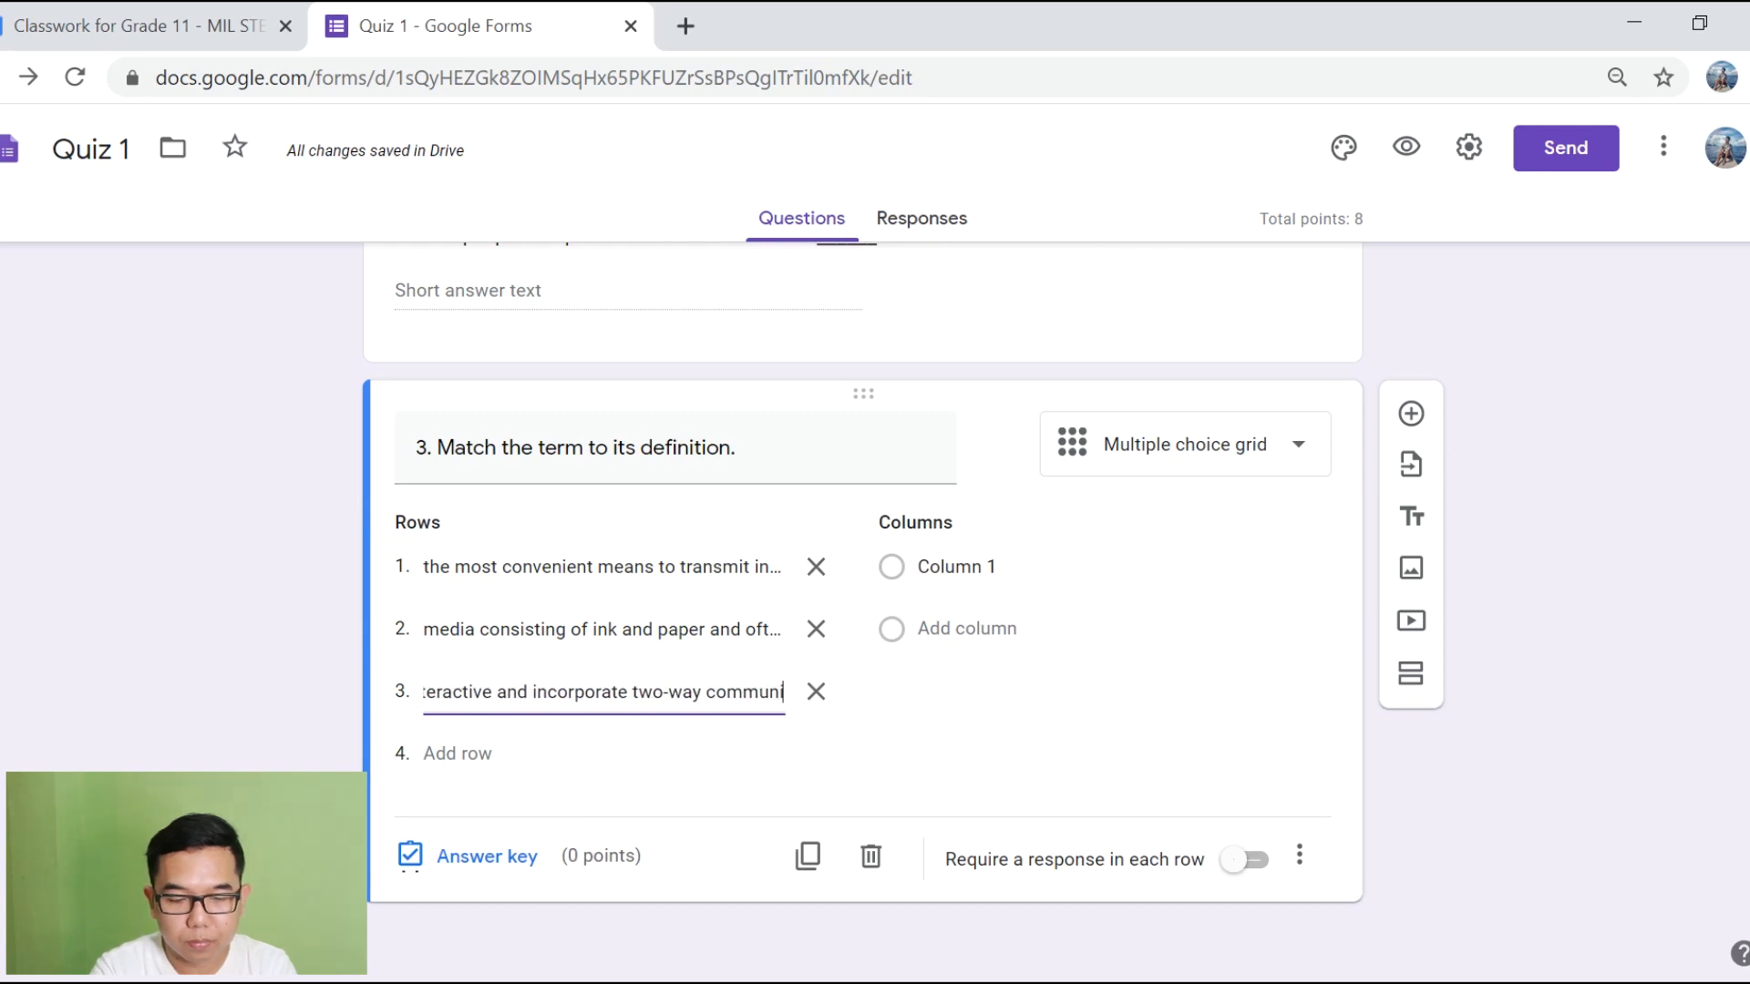
key("shift+Tab")
left_click(727, 690)
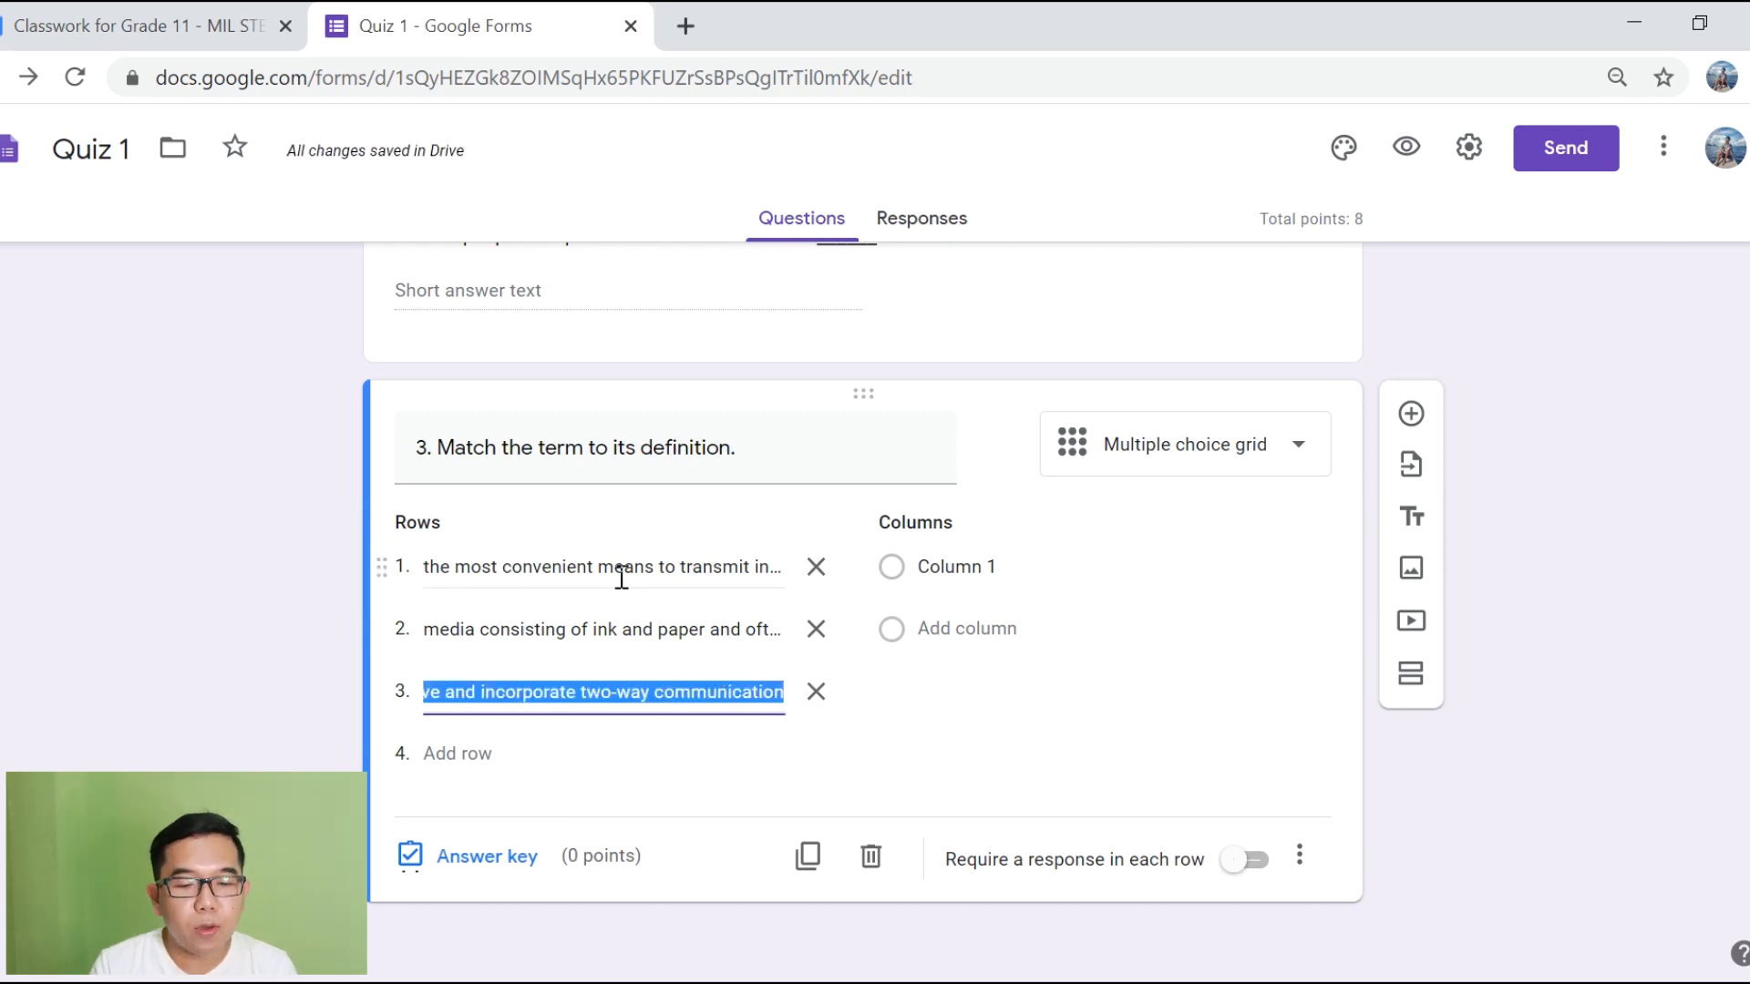
left_click(633, 569)
left_click(646, 622)
left_click(683, 695)
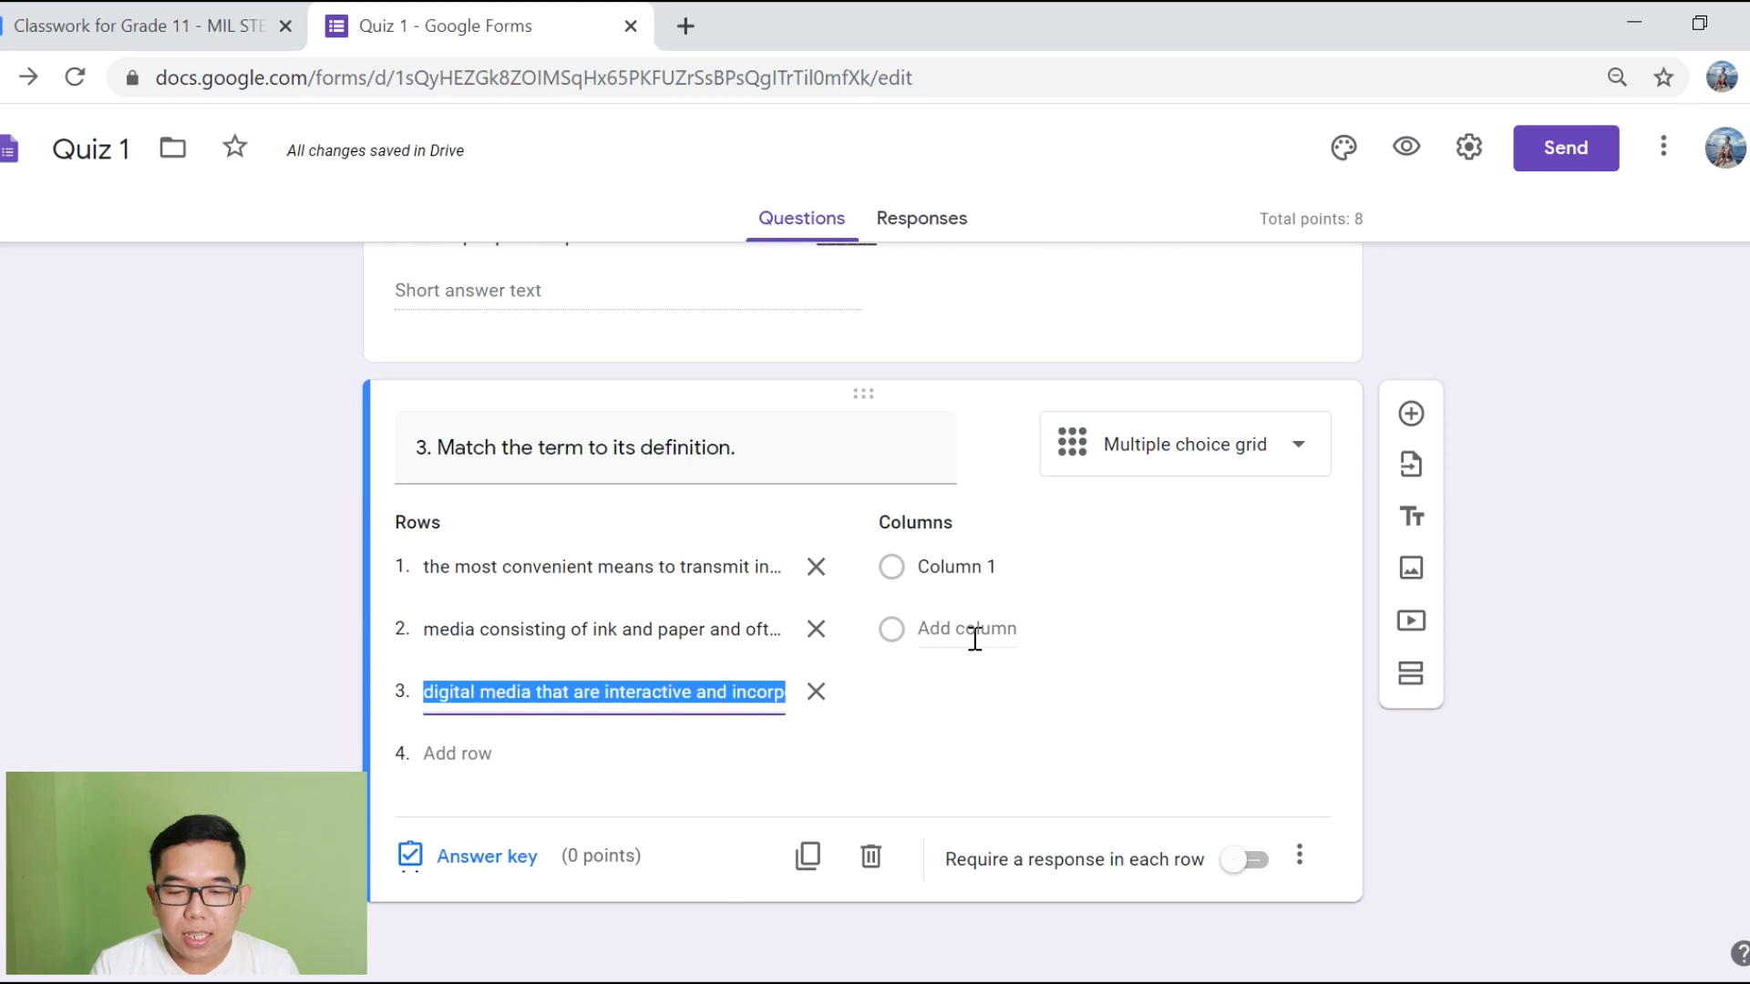
Step: Enter the grid columns "Print Media", "Broadcast Media" and "New Media" for question 3
left_click(988, 573)
type("Print Med")
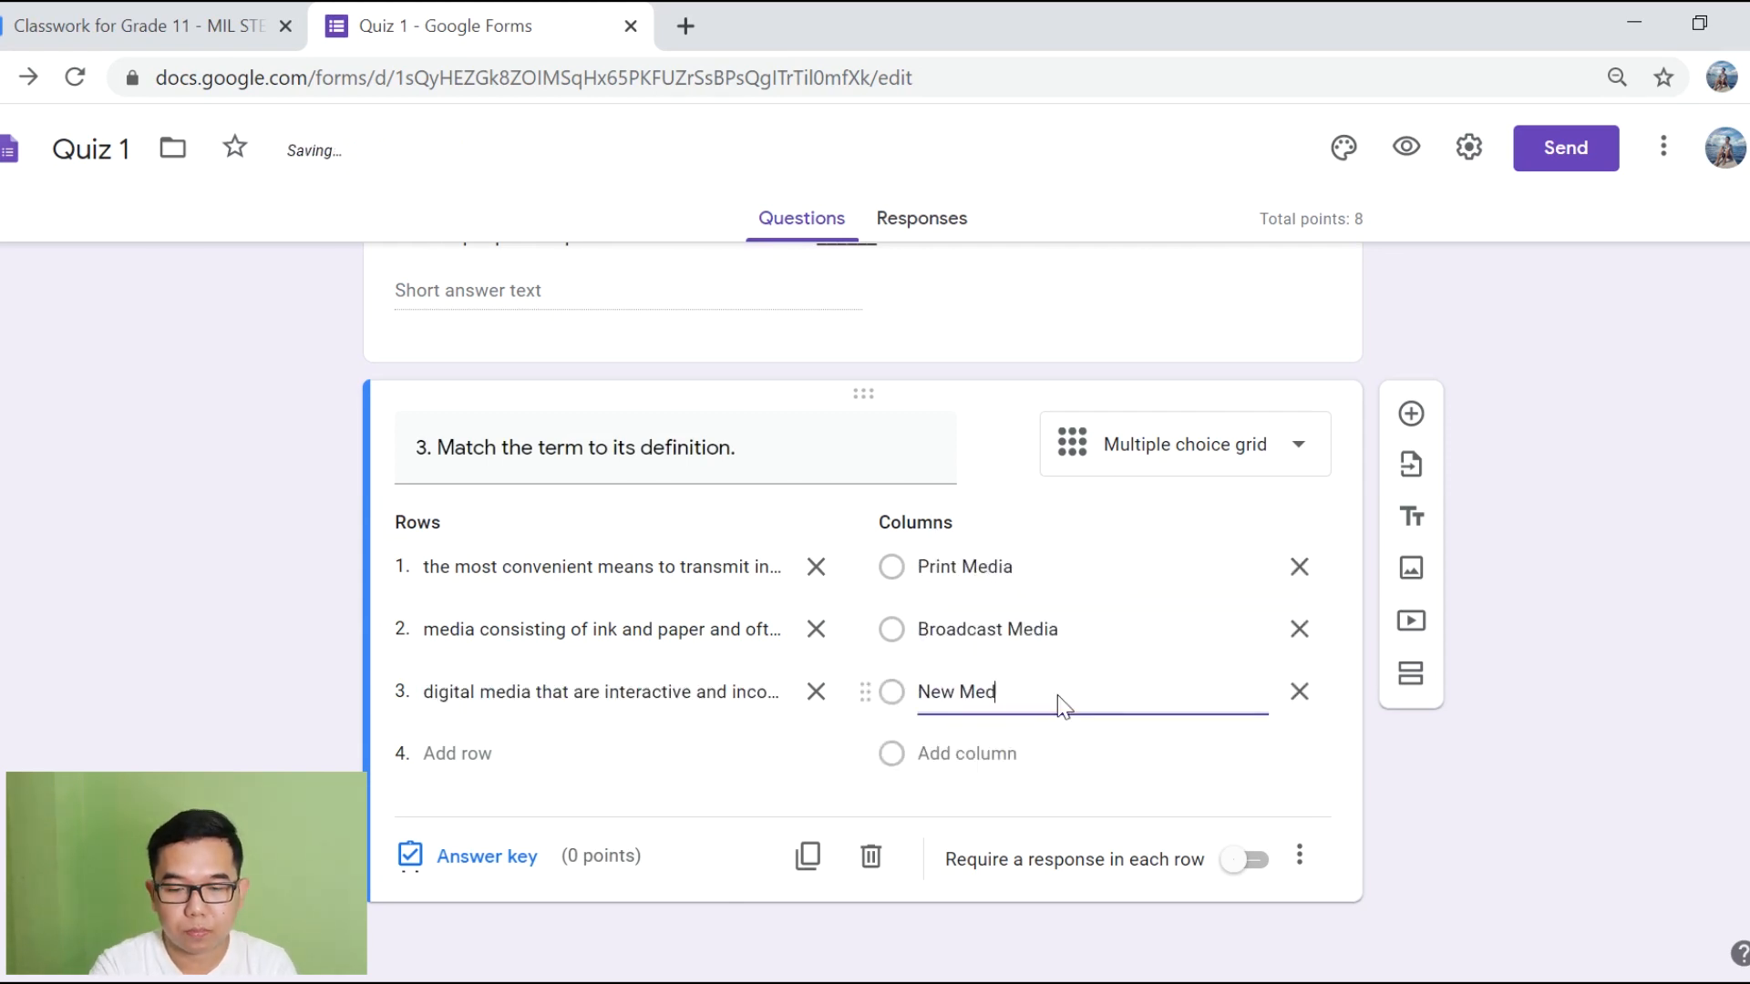
type("ia")
left_click(623, 893)
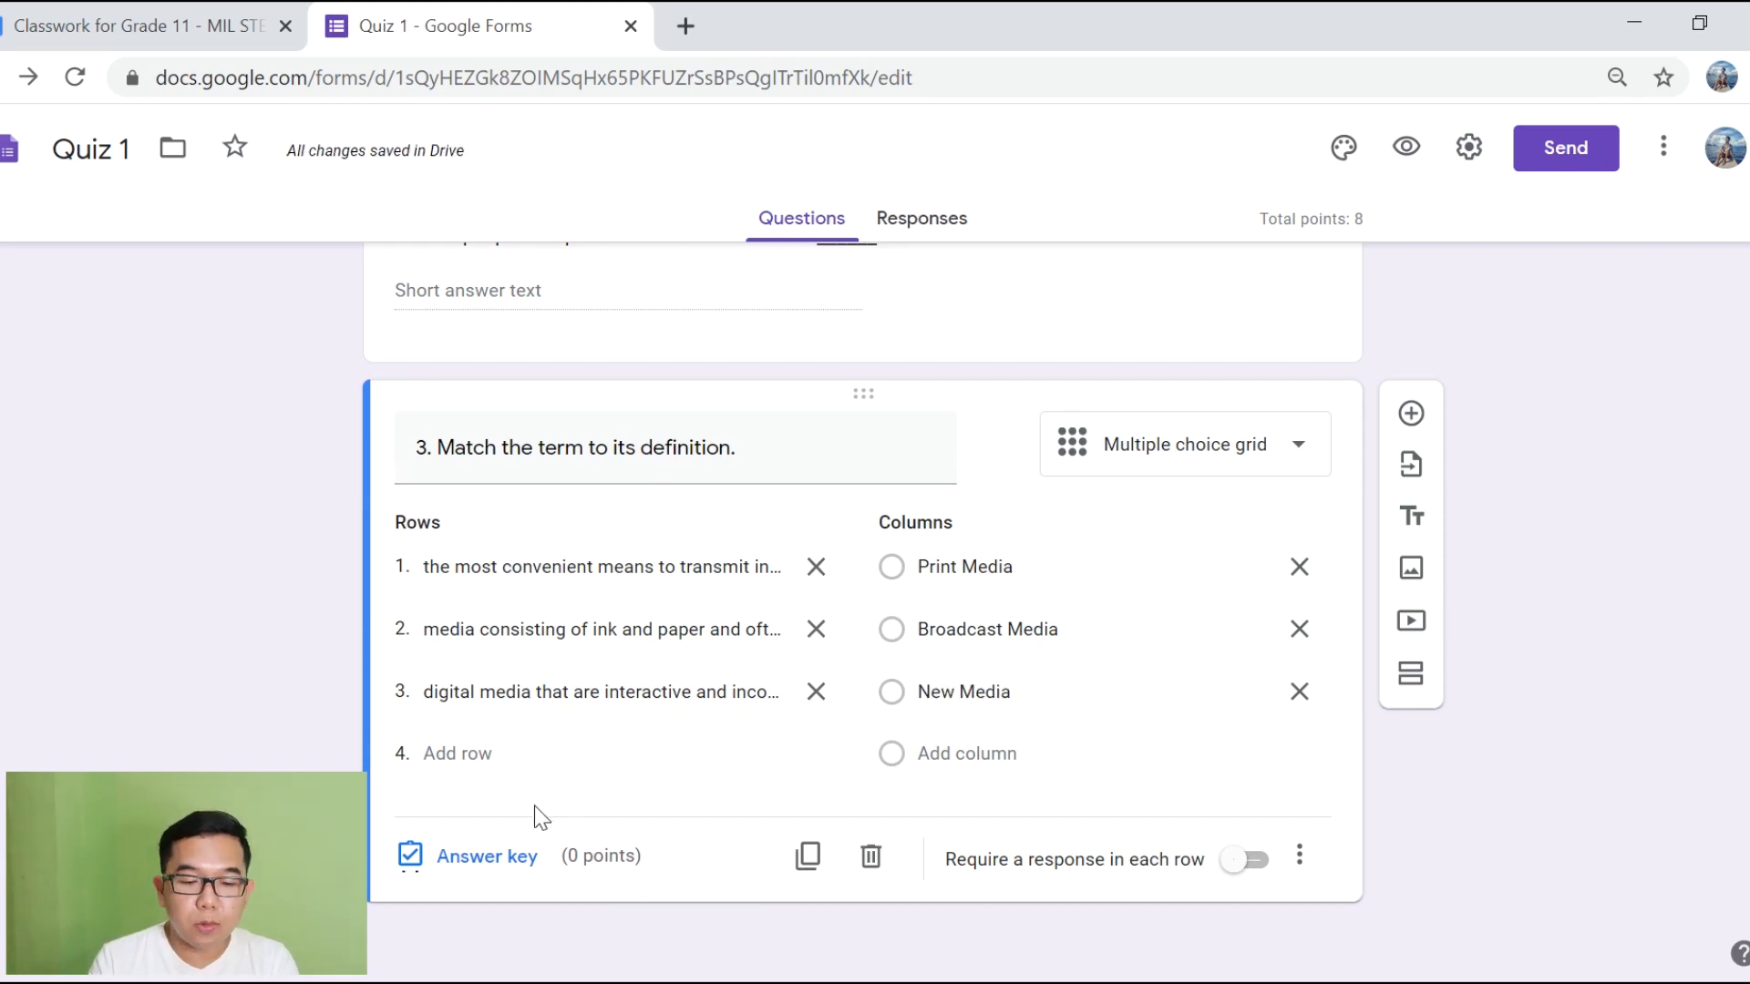
Step: In the answer key of question 3, match the first row to Broadcast Media, the second to Print Media and the third to New Media
left_click(517, 864)
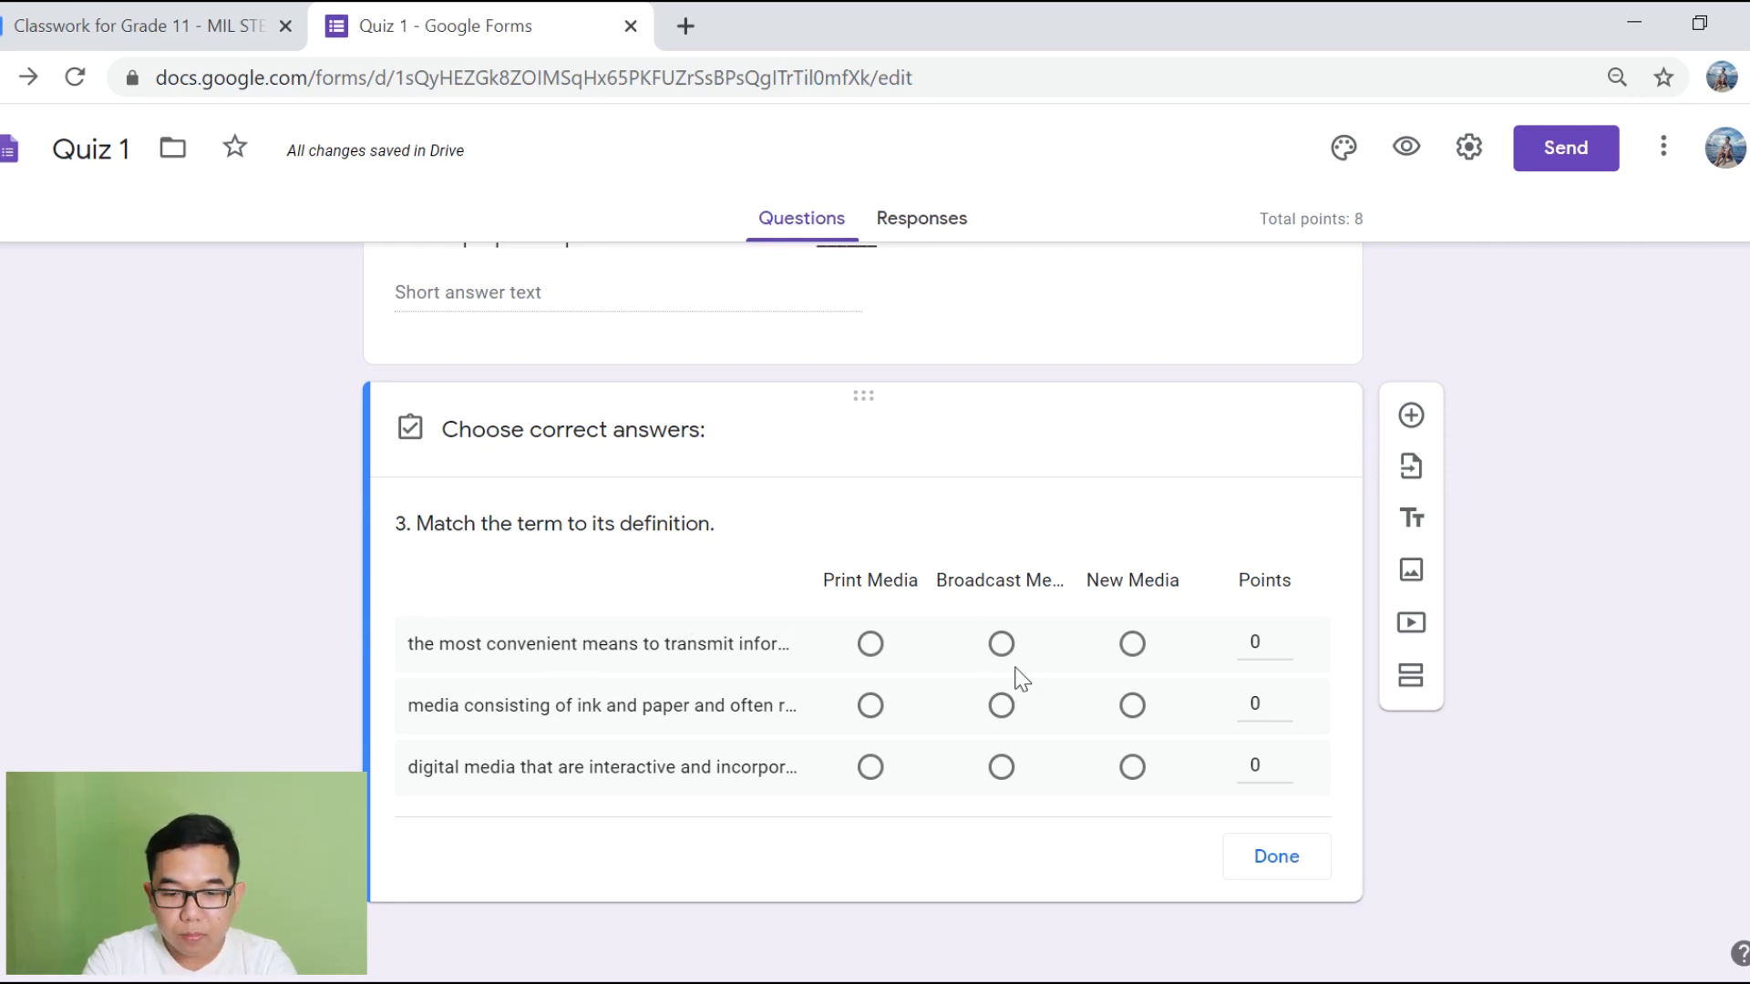
left_click(1001, 647)
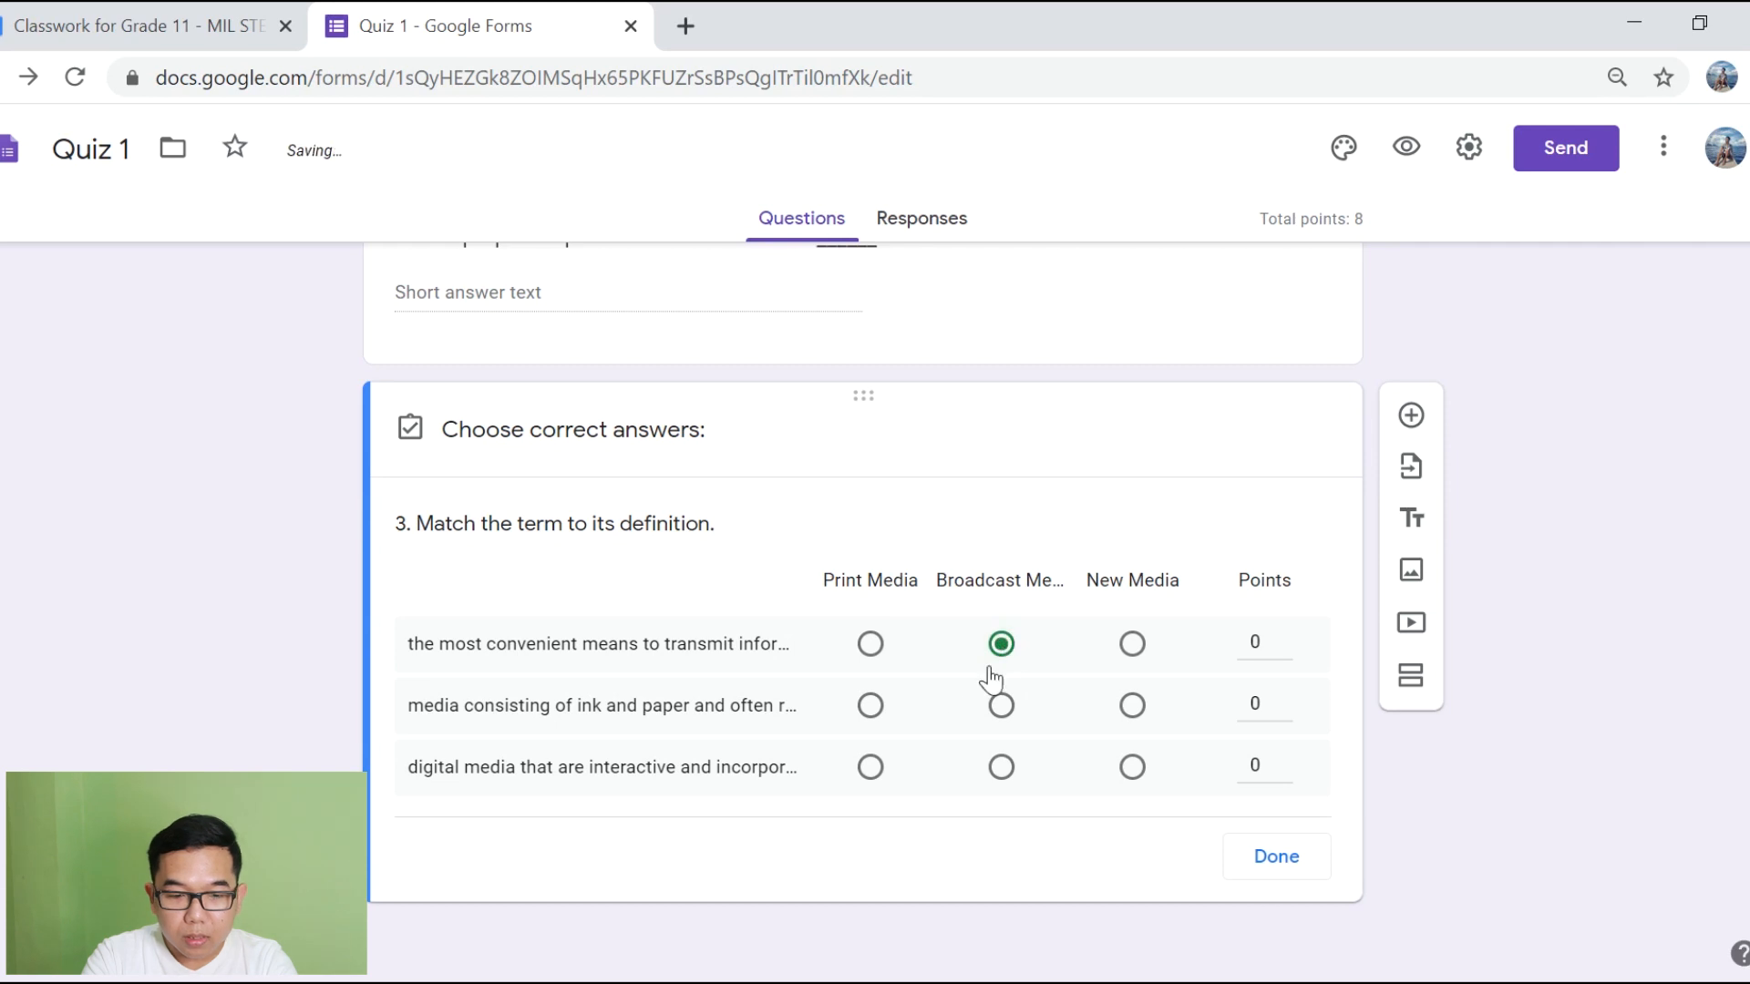
left_click(873, 708)
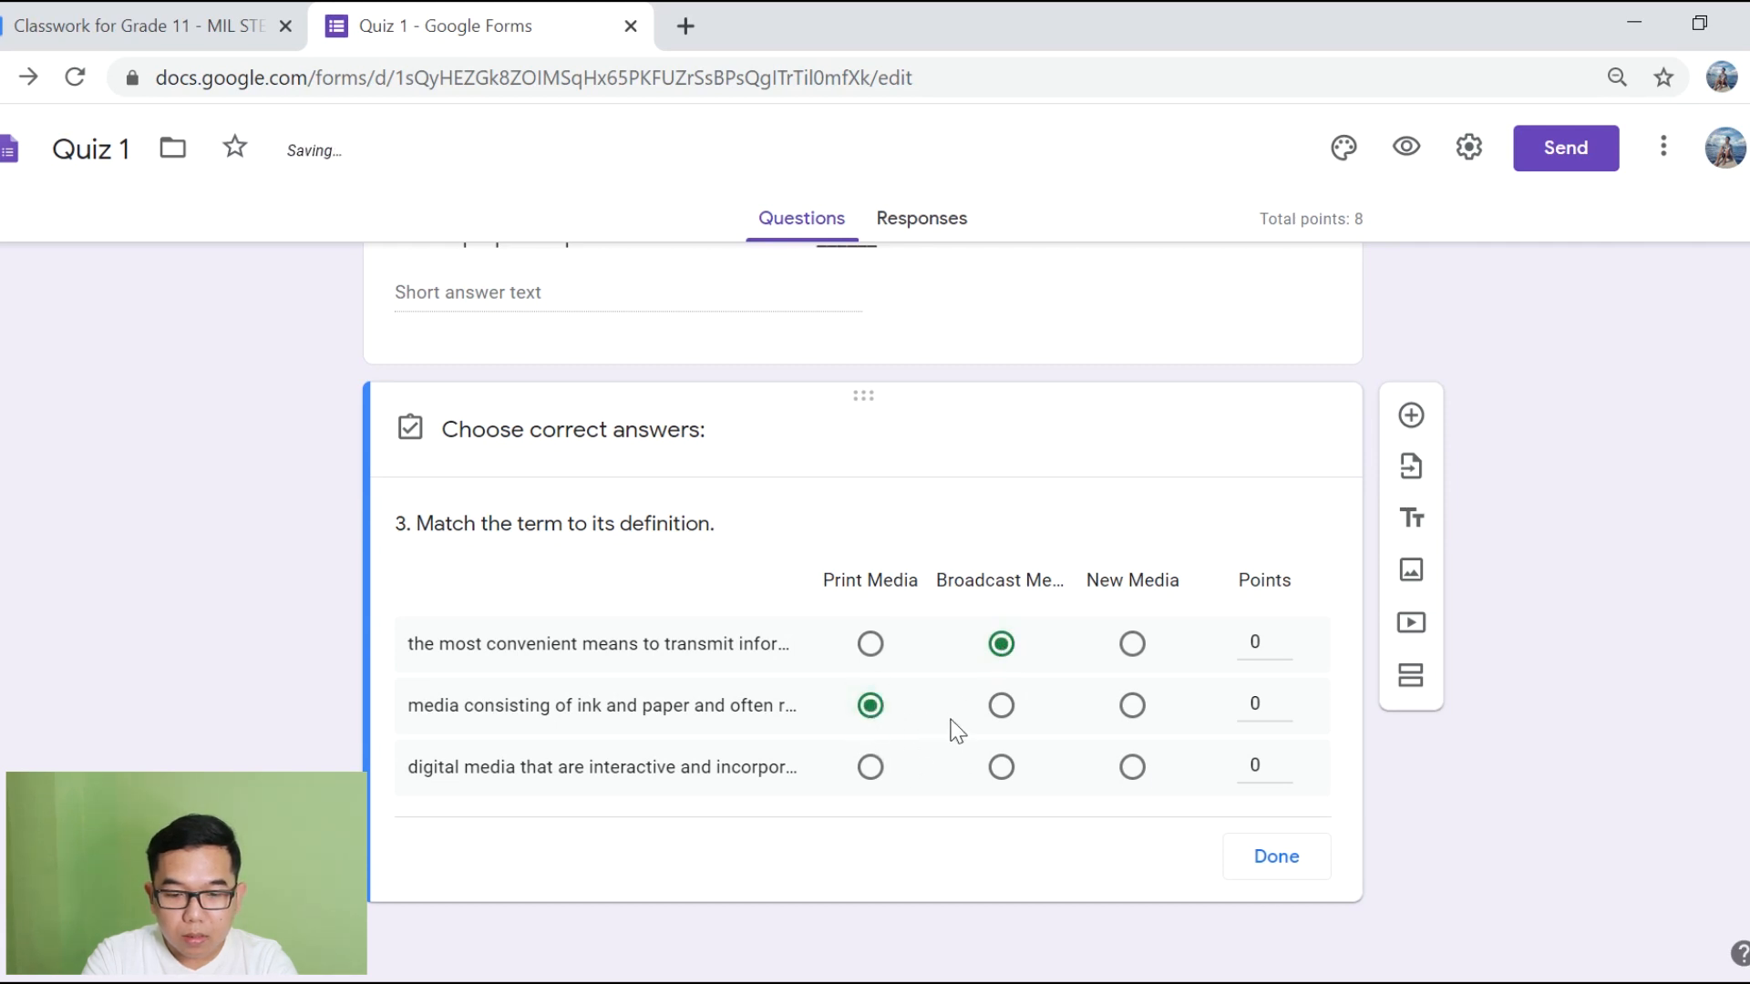
left_click(1133, 770)
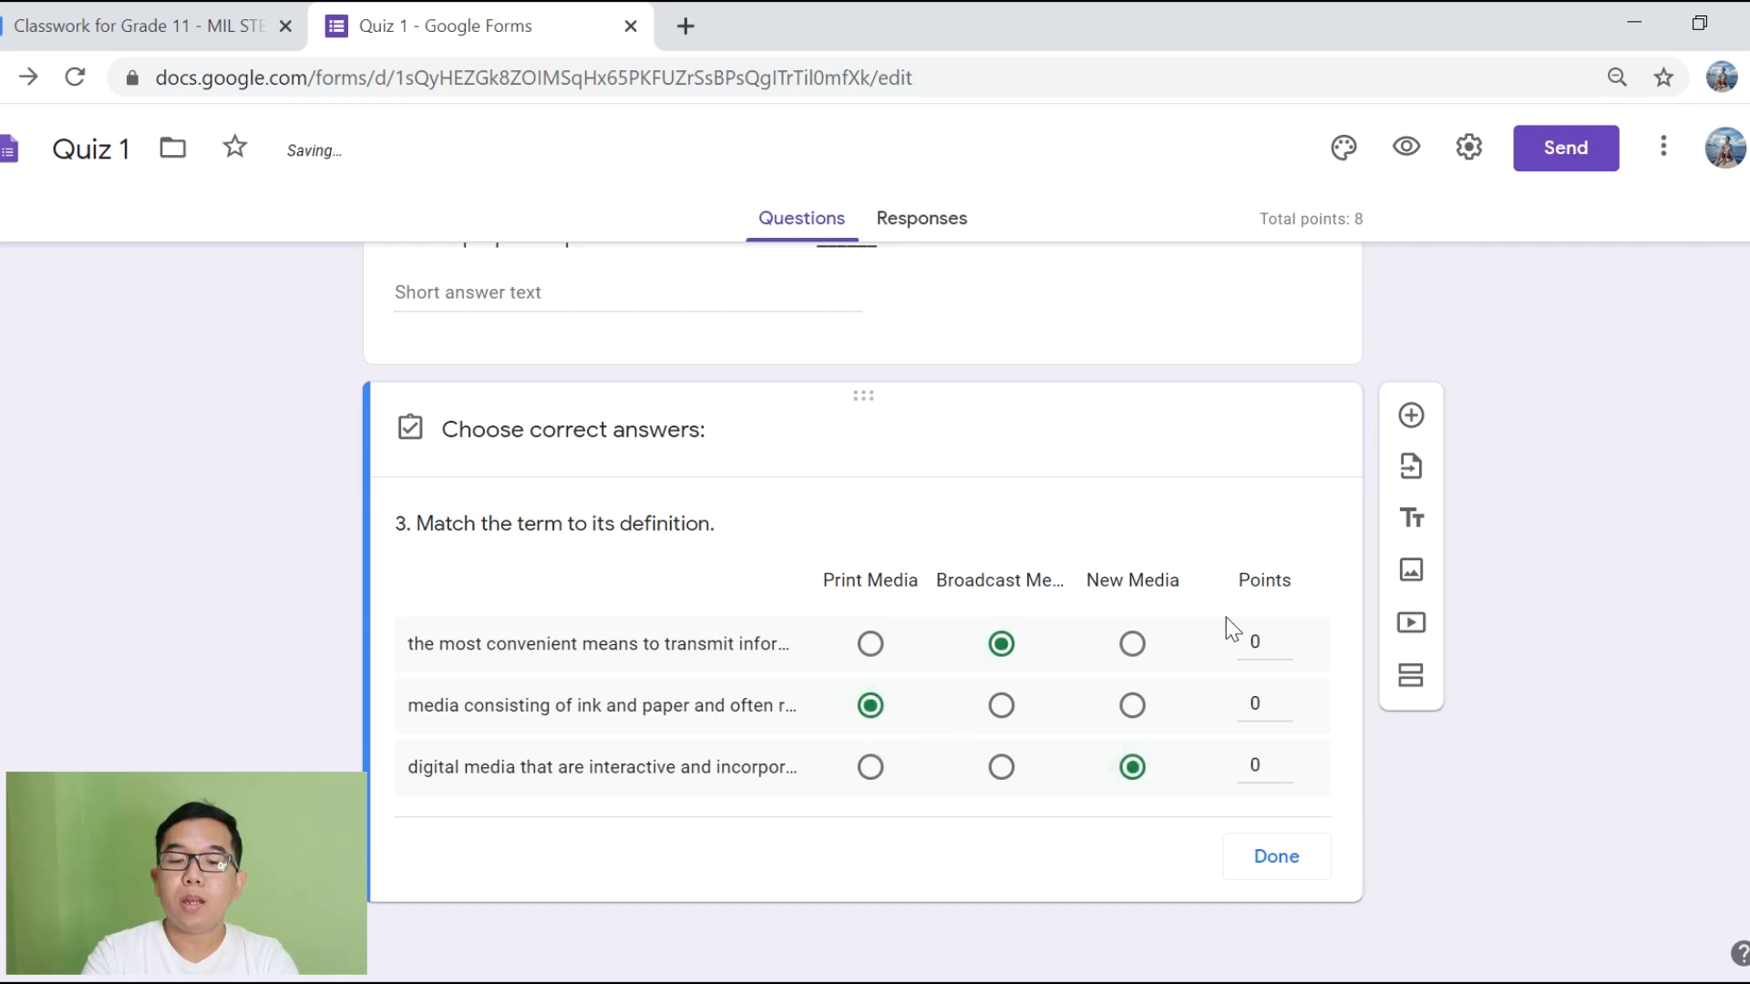
Step: Assign 2 points to each of the three matching rows and require a response in each row
left_click(1284, 637)
left_click(1284, 637)
left_click(1284, 698)
left_click(1284, 698)
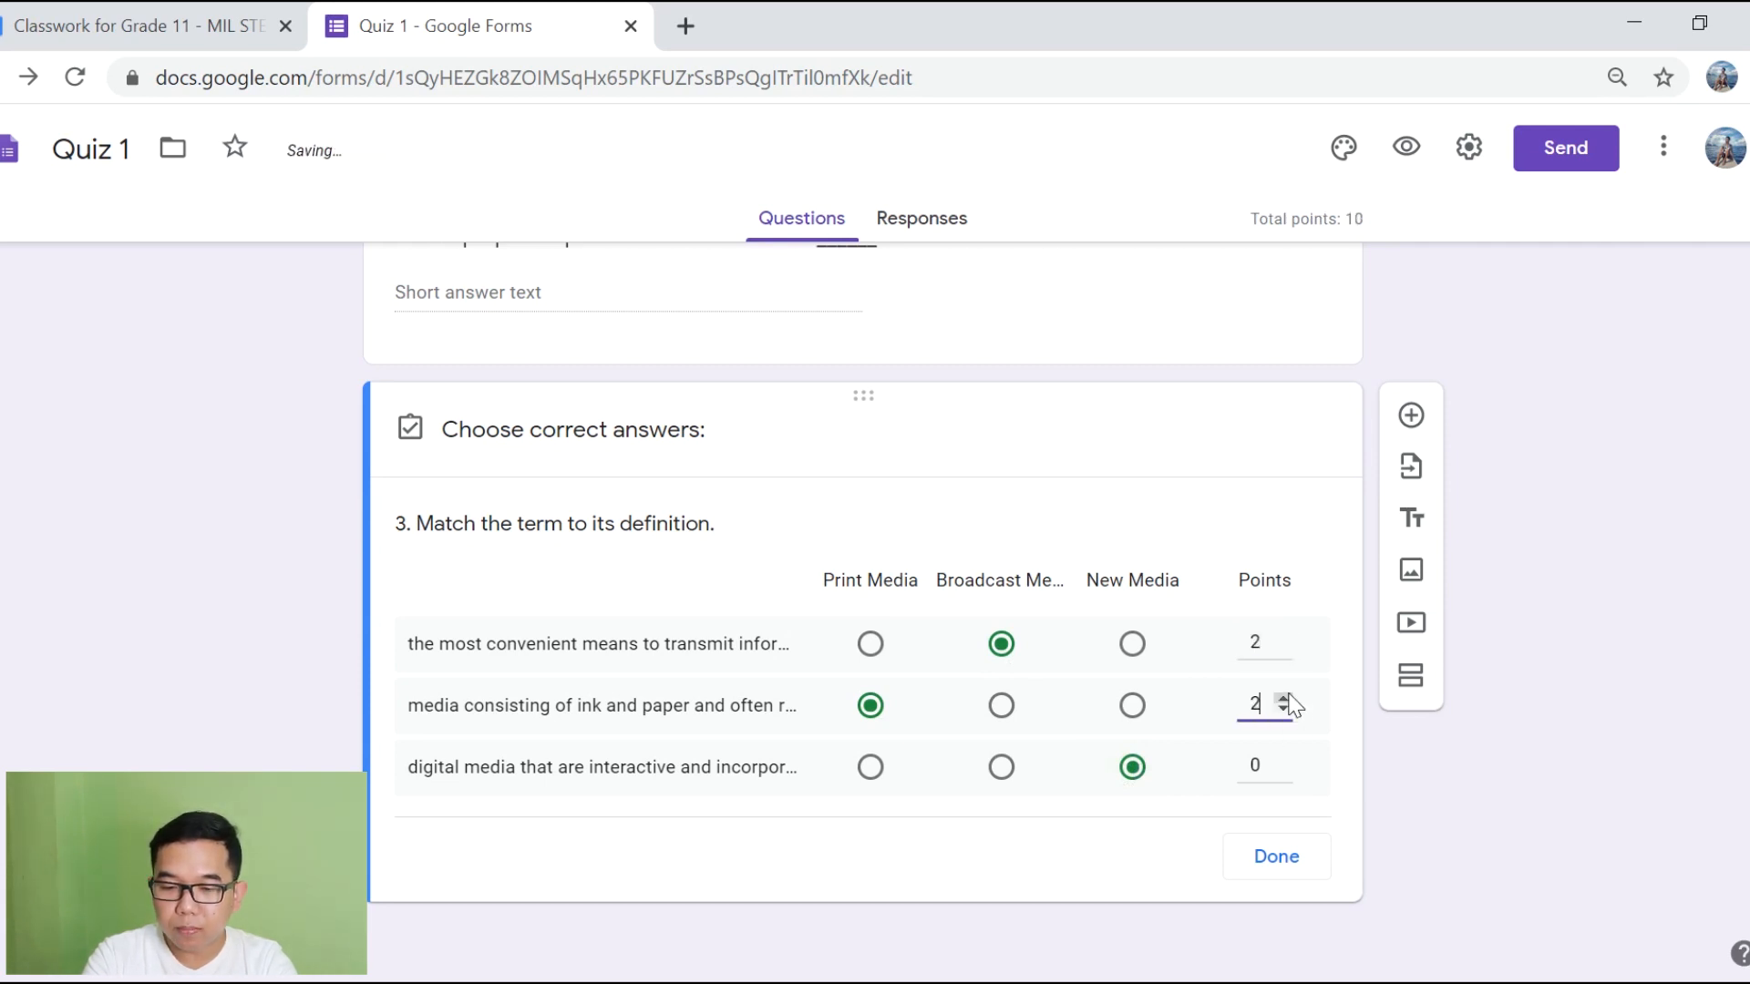
left_click(1284, 759)
left_click(1284, 759)
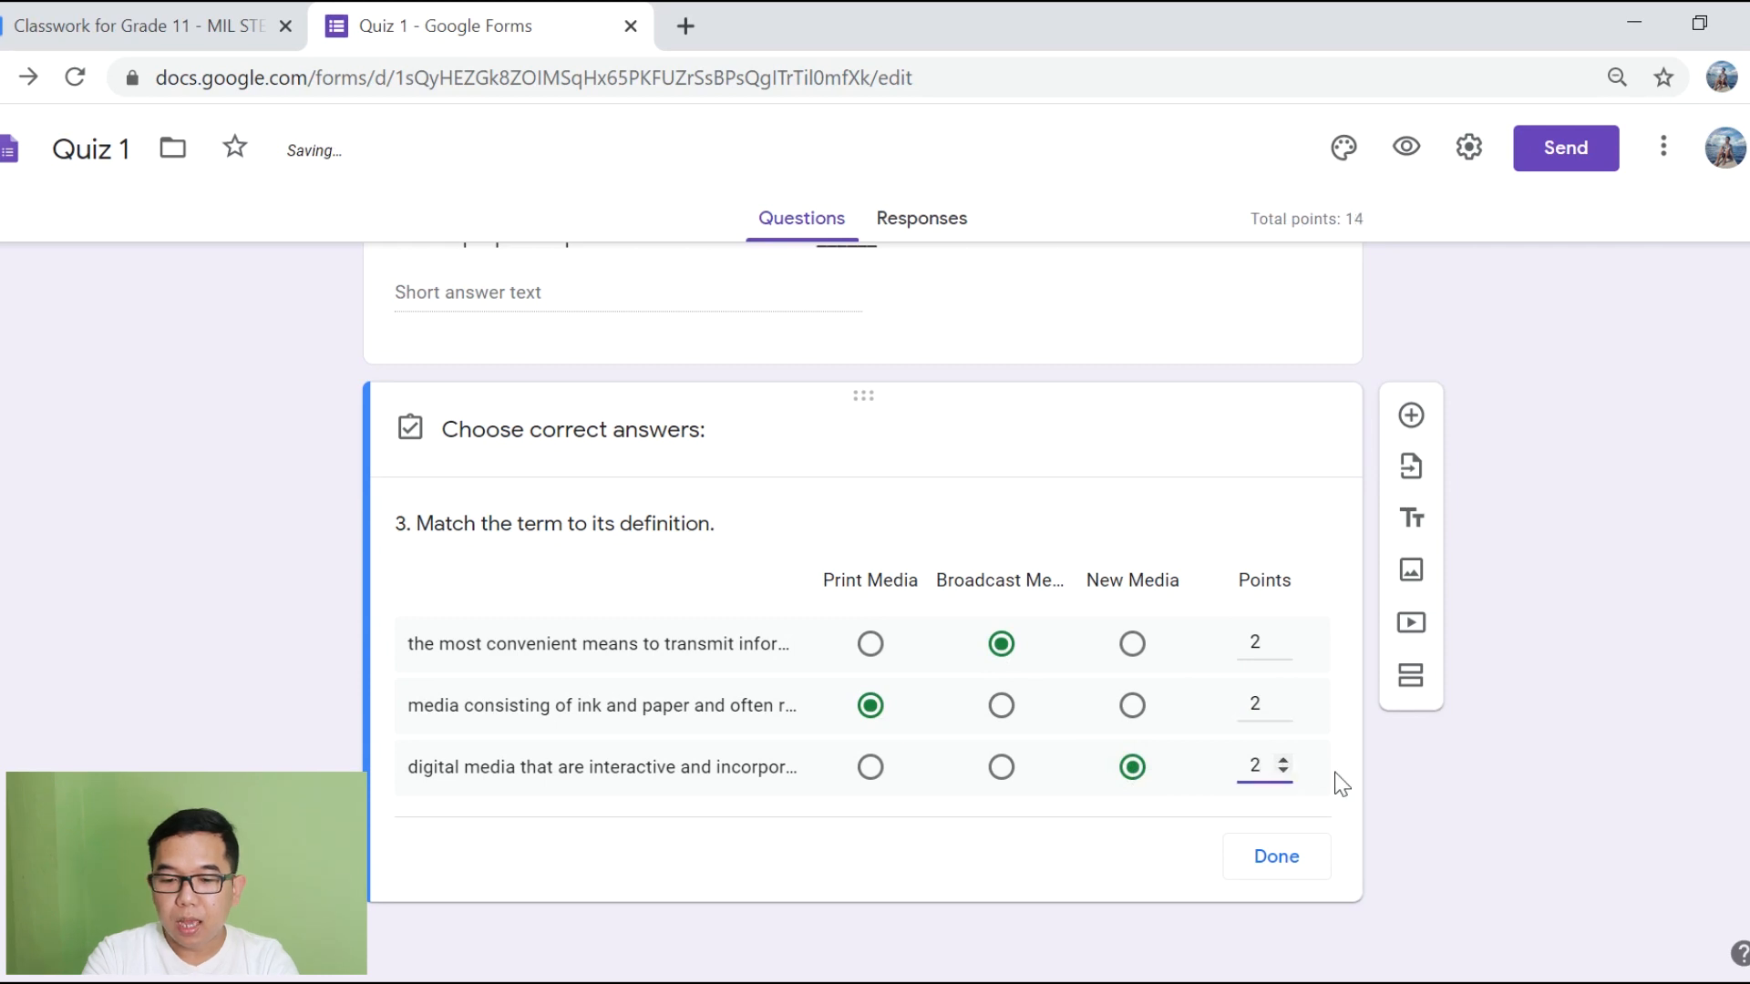
left_click(1276, 865)
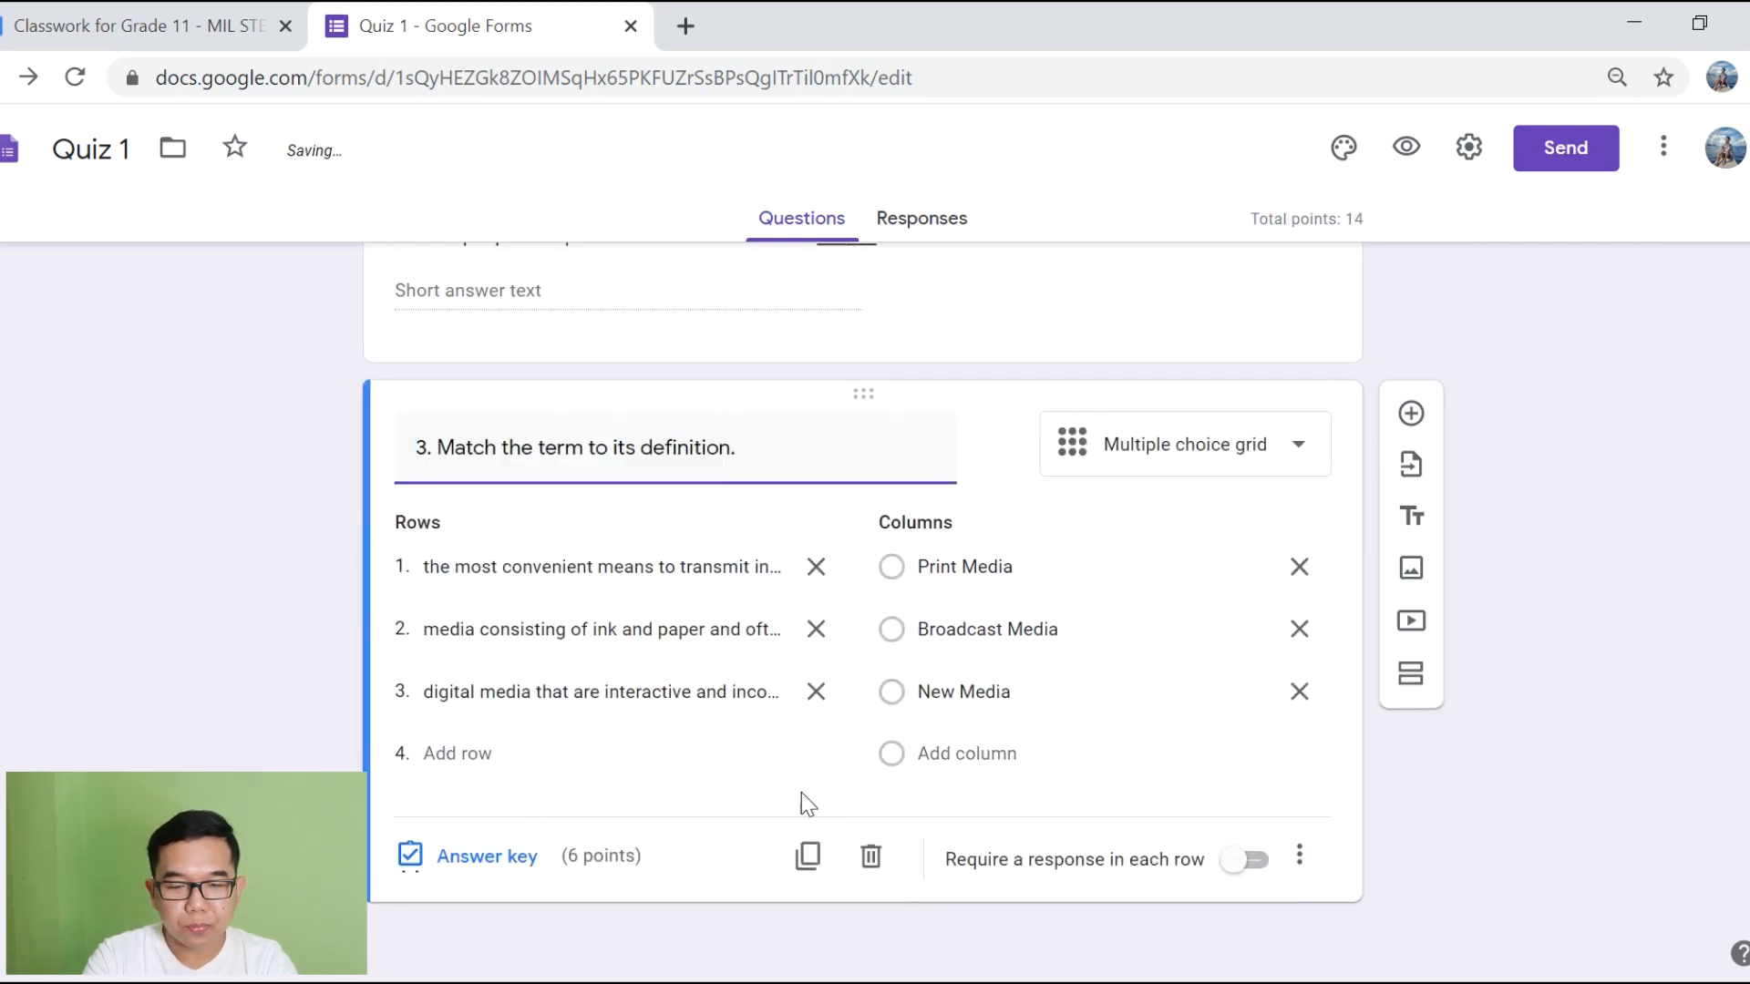
left_click(1246, 861)
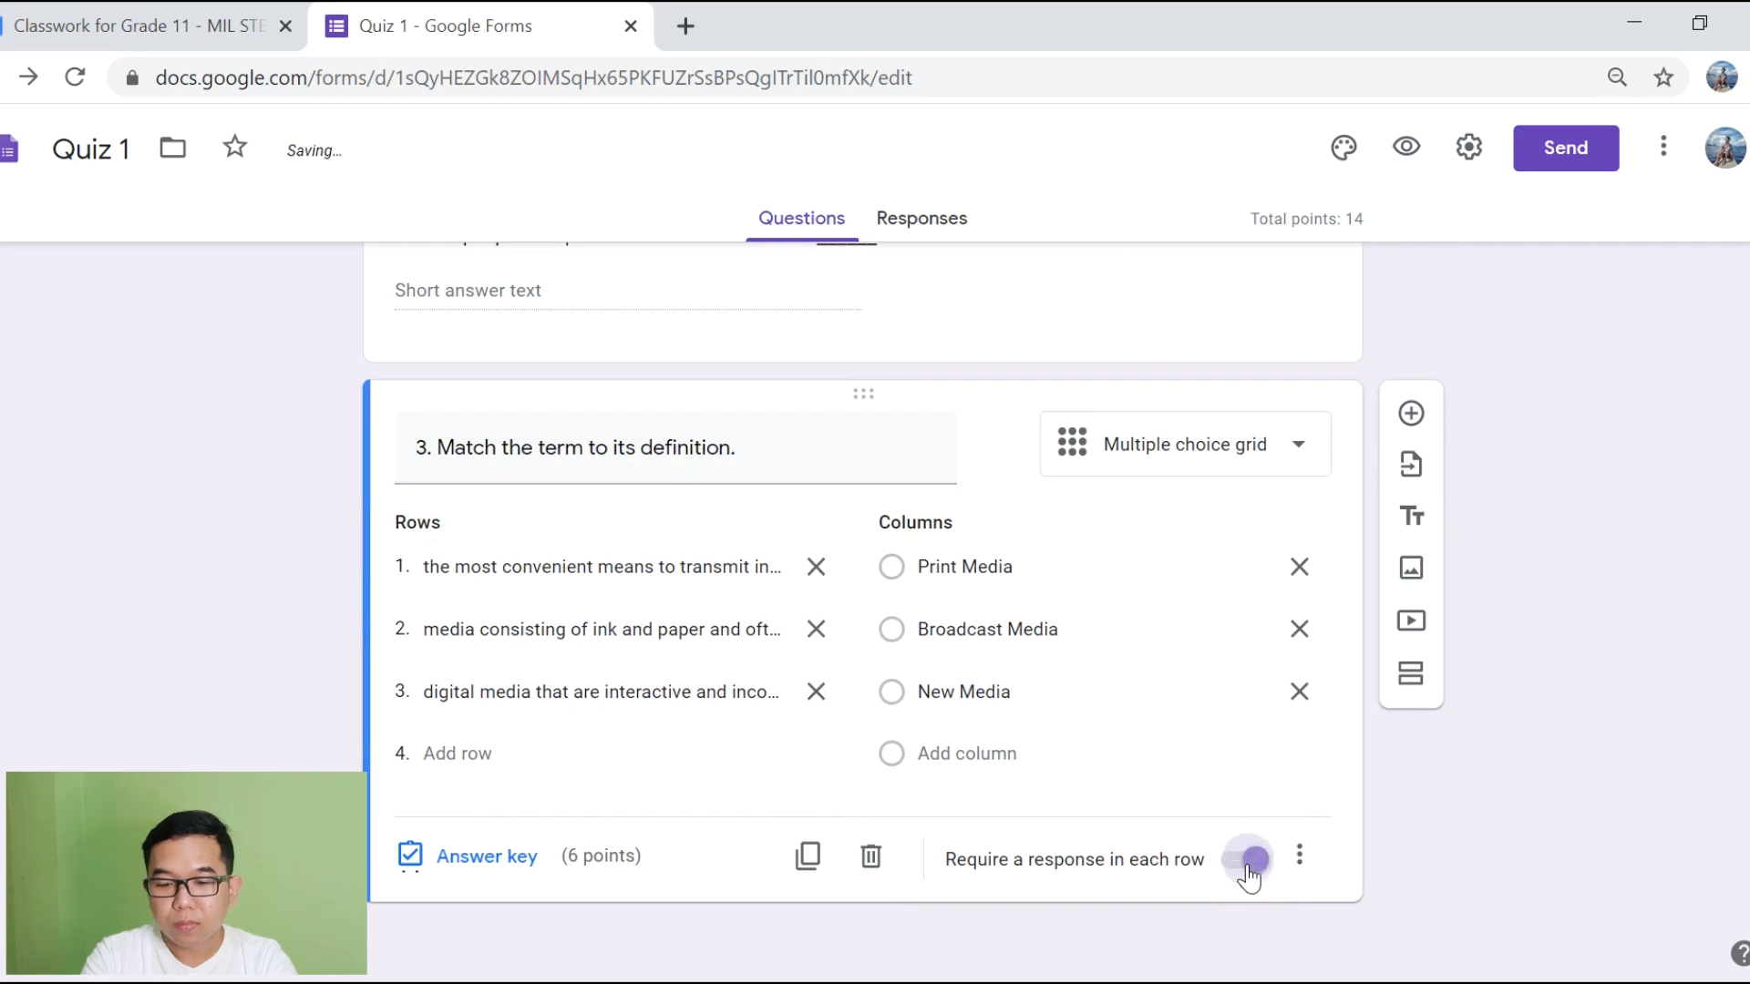
Step: Turn on shuffled row order for the matching grid in question 3
left_click(1300, 857)
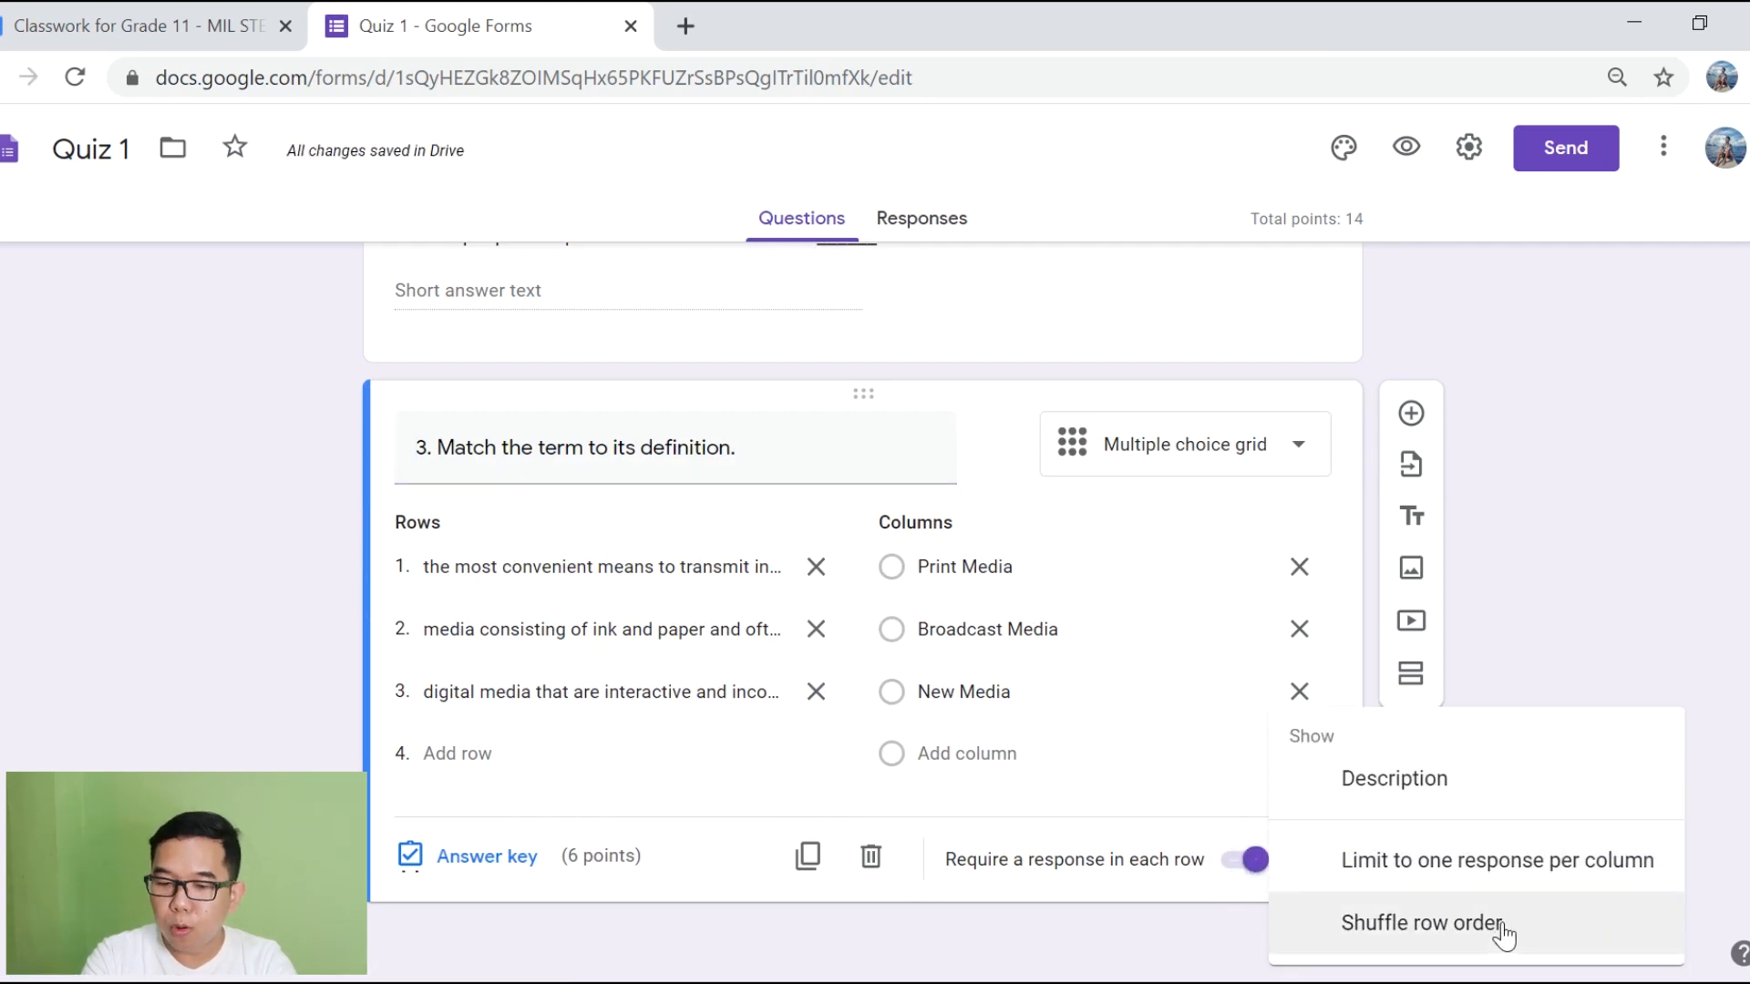
left_click(1403, 923)
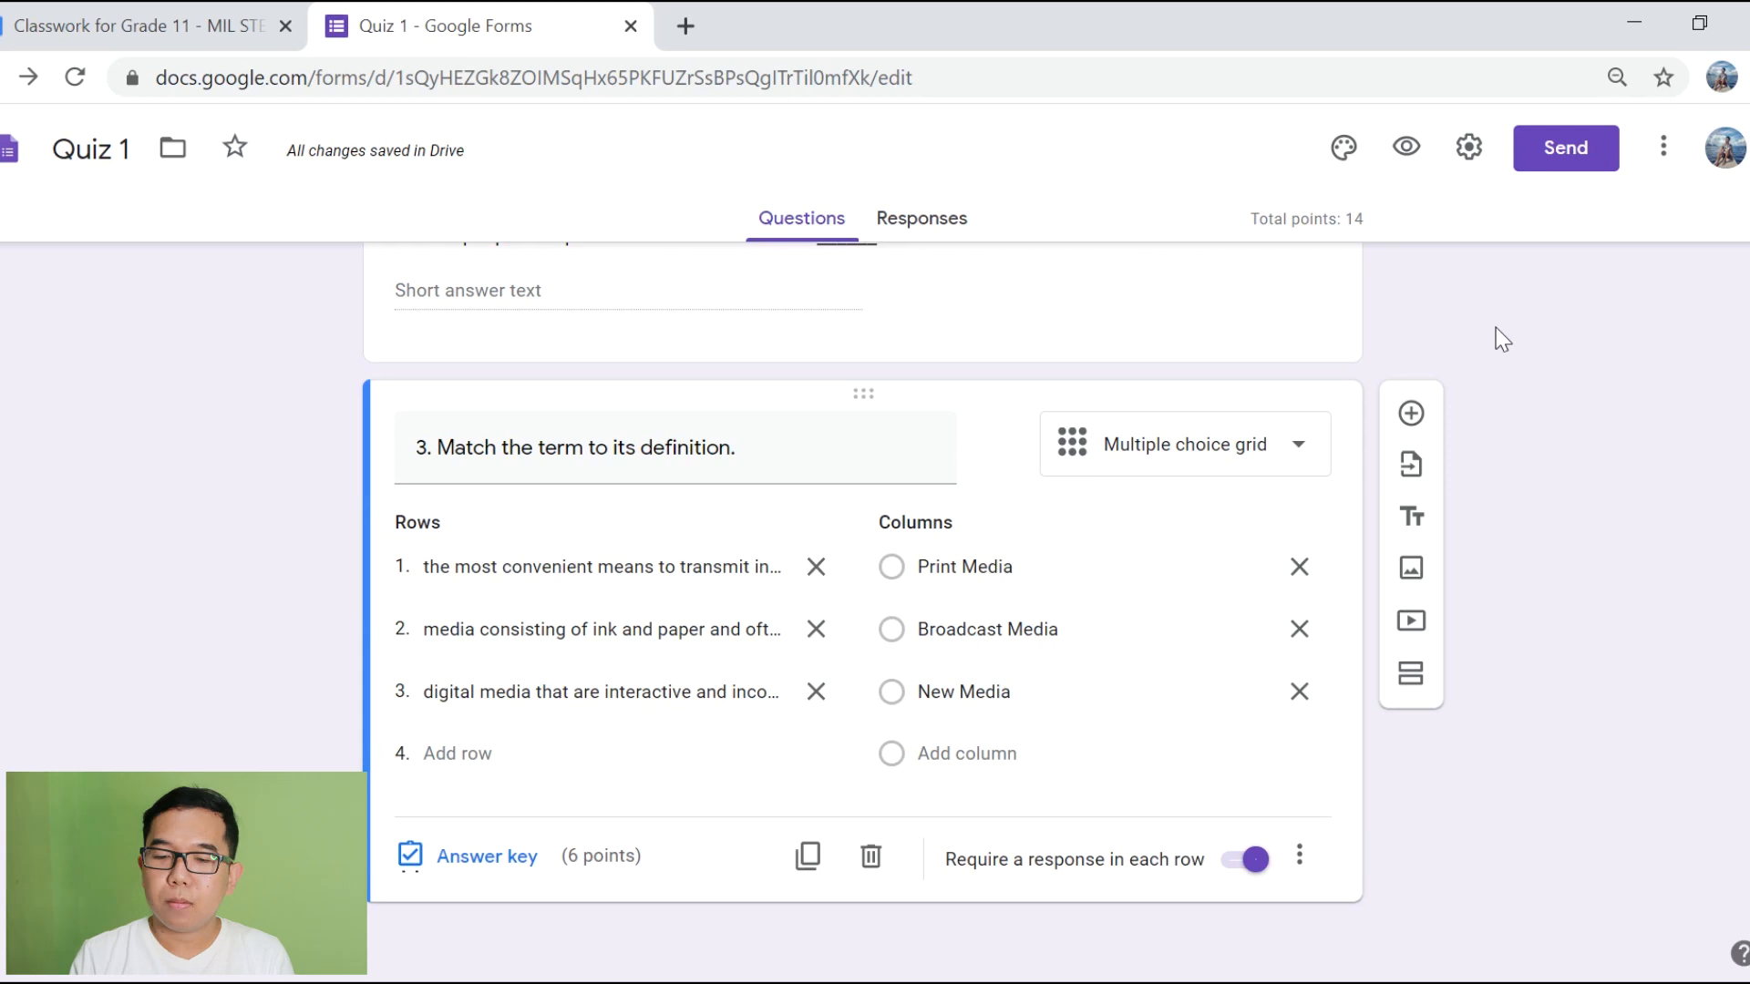
Step: Preview the quiz as a respondent, examine the row order of the question 3 grid, and close the preview
left_click(1406, 149)
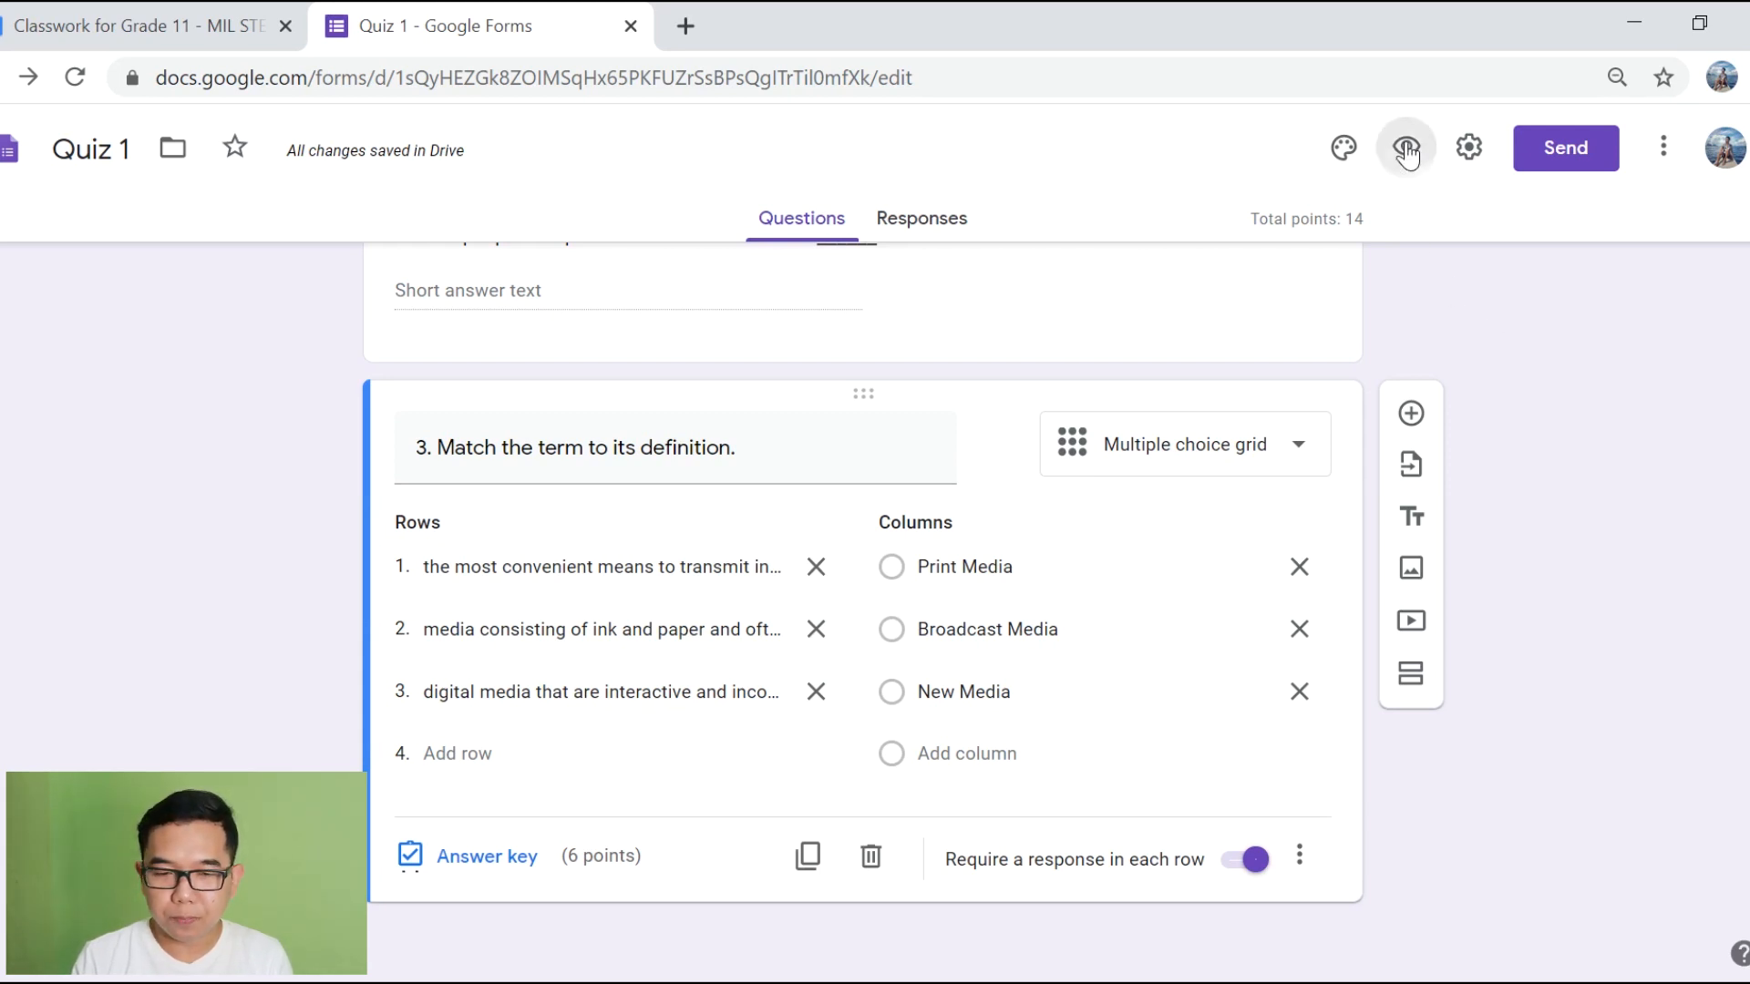
scroll(656, 334, "down", 2)
scroll(659, 335, "up", 2)
scroll(660, 335, "down", 5)
scroll(722, 368, "down", 5)
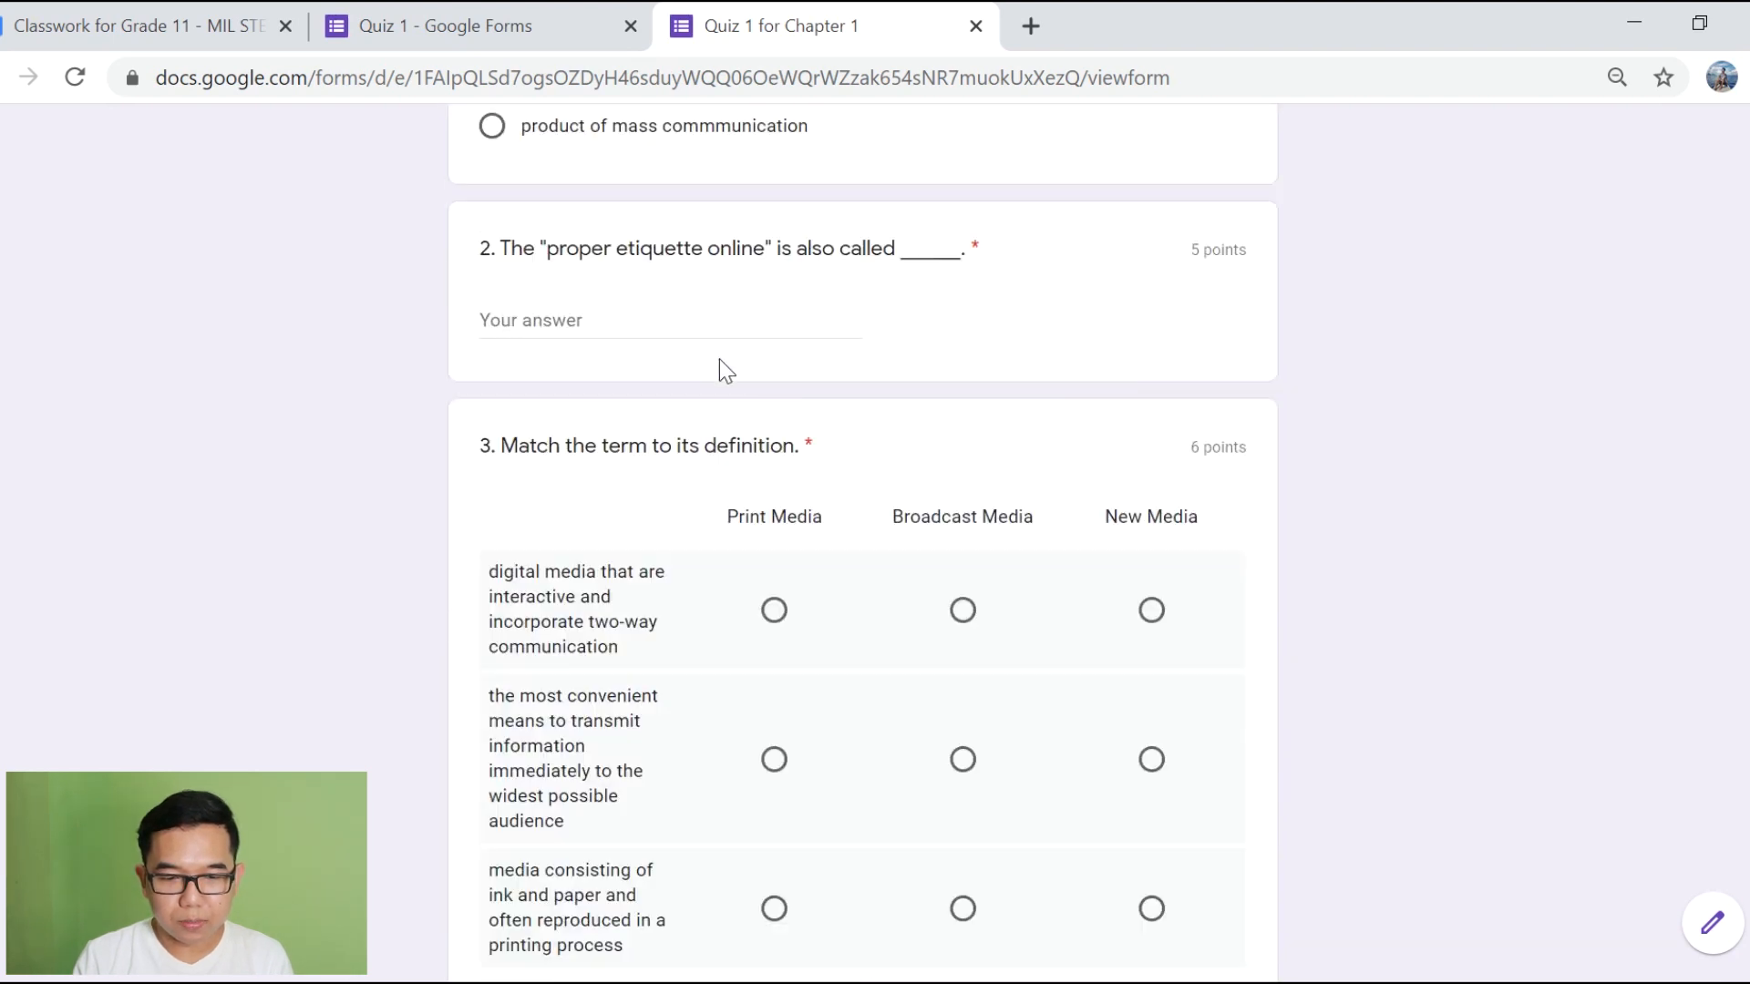
scroll(902, 504, "down", 3)
left_click_drag(537, 291, 657, 376)
left_click(1363, 350)
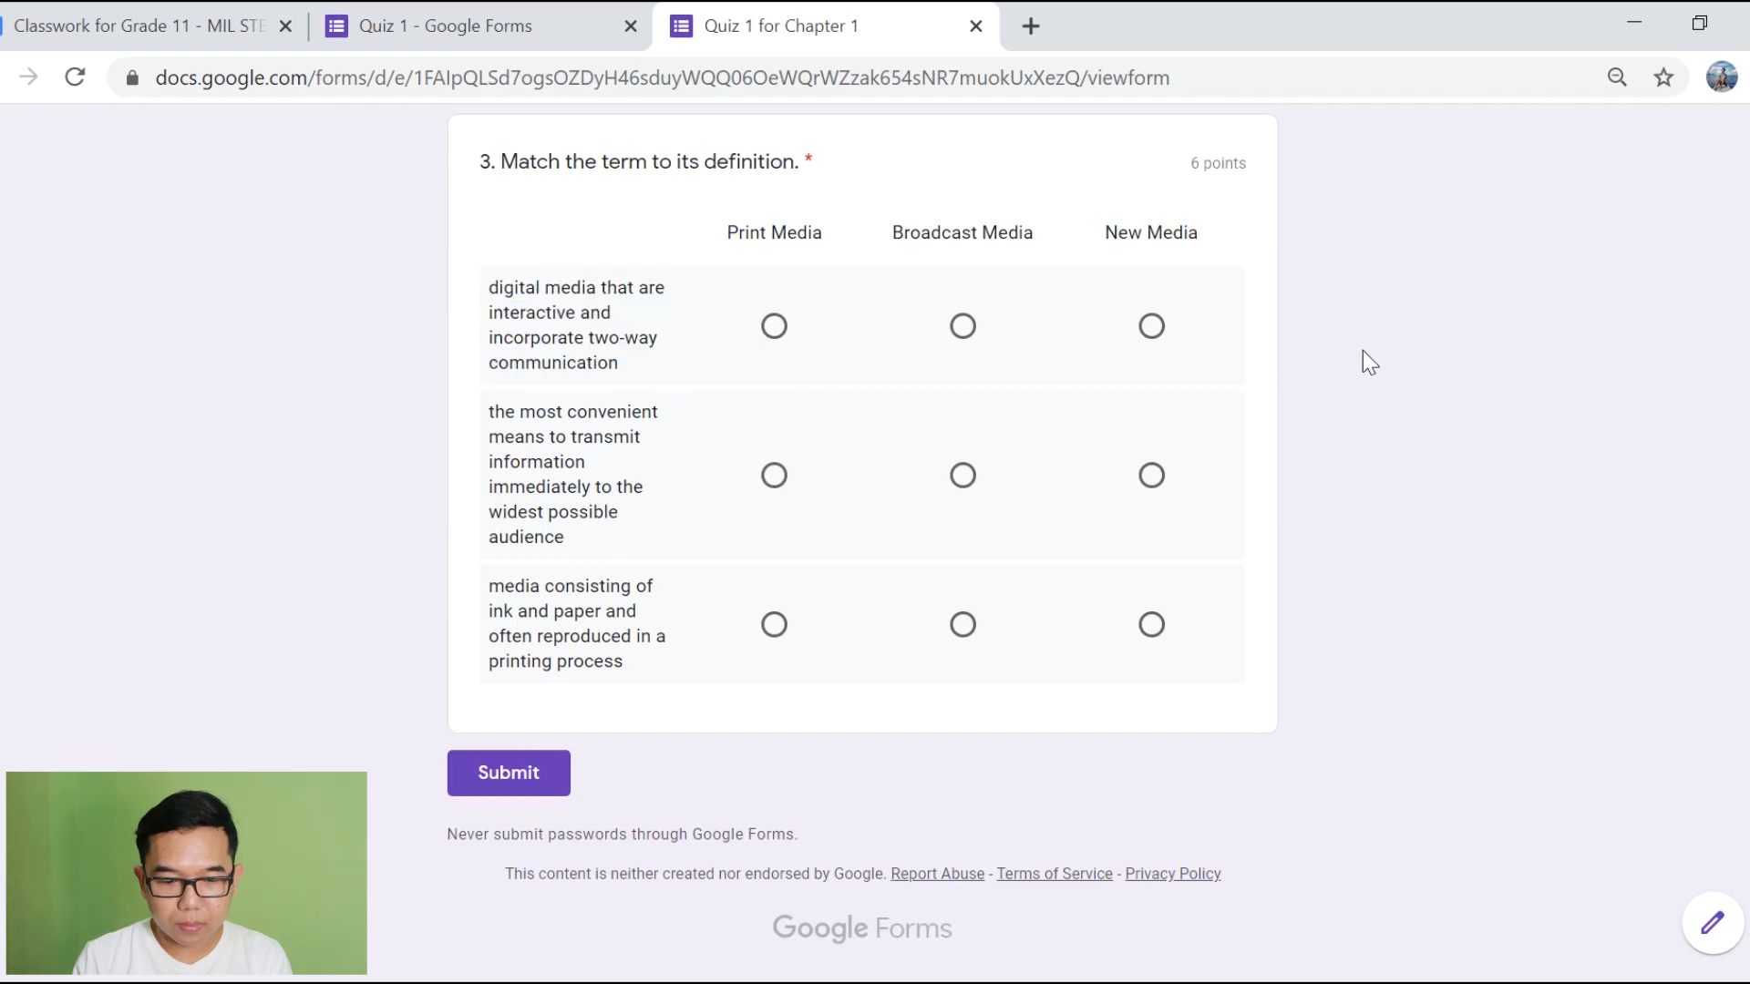
left_click(975, 27)
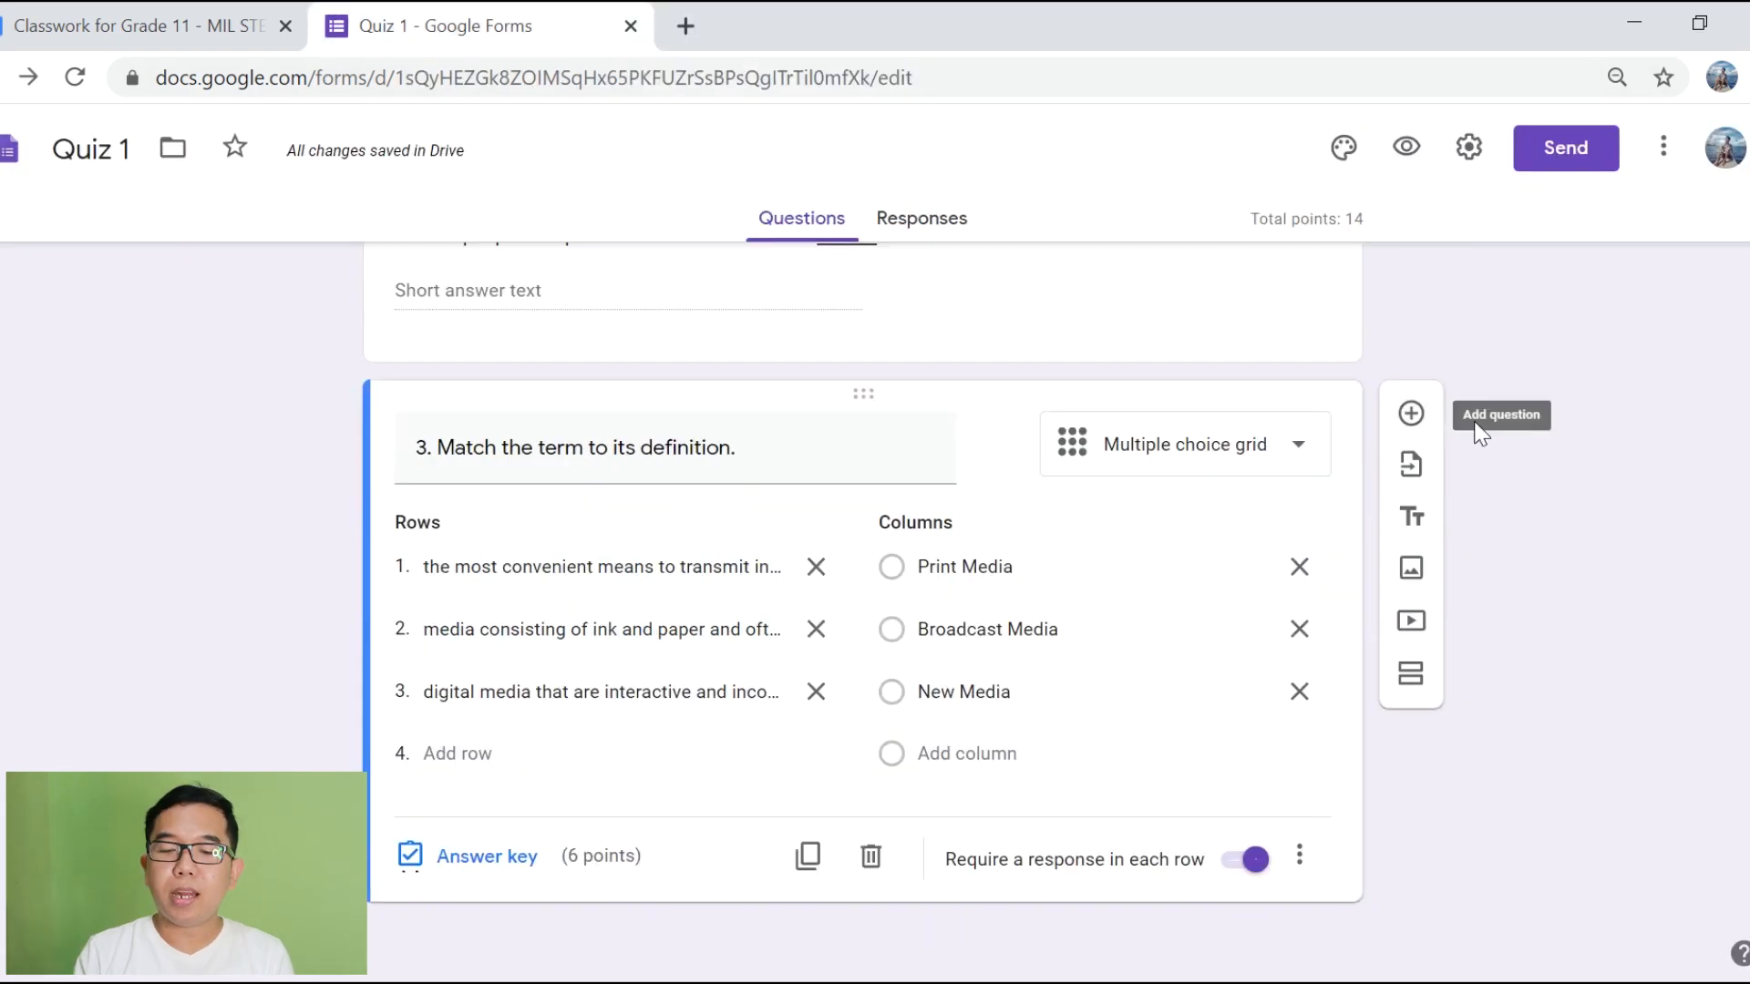
Step: Add a new question reading "4. The picture below shows what age of media evolution?"
left_click(1410, 417)
type("4.")
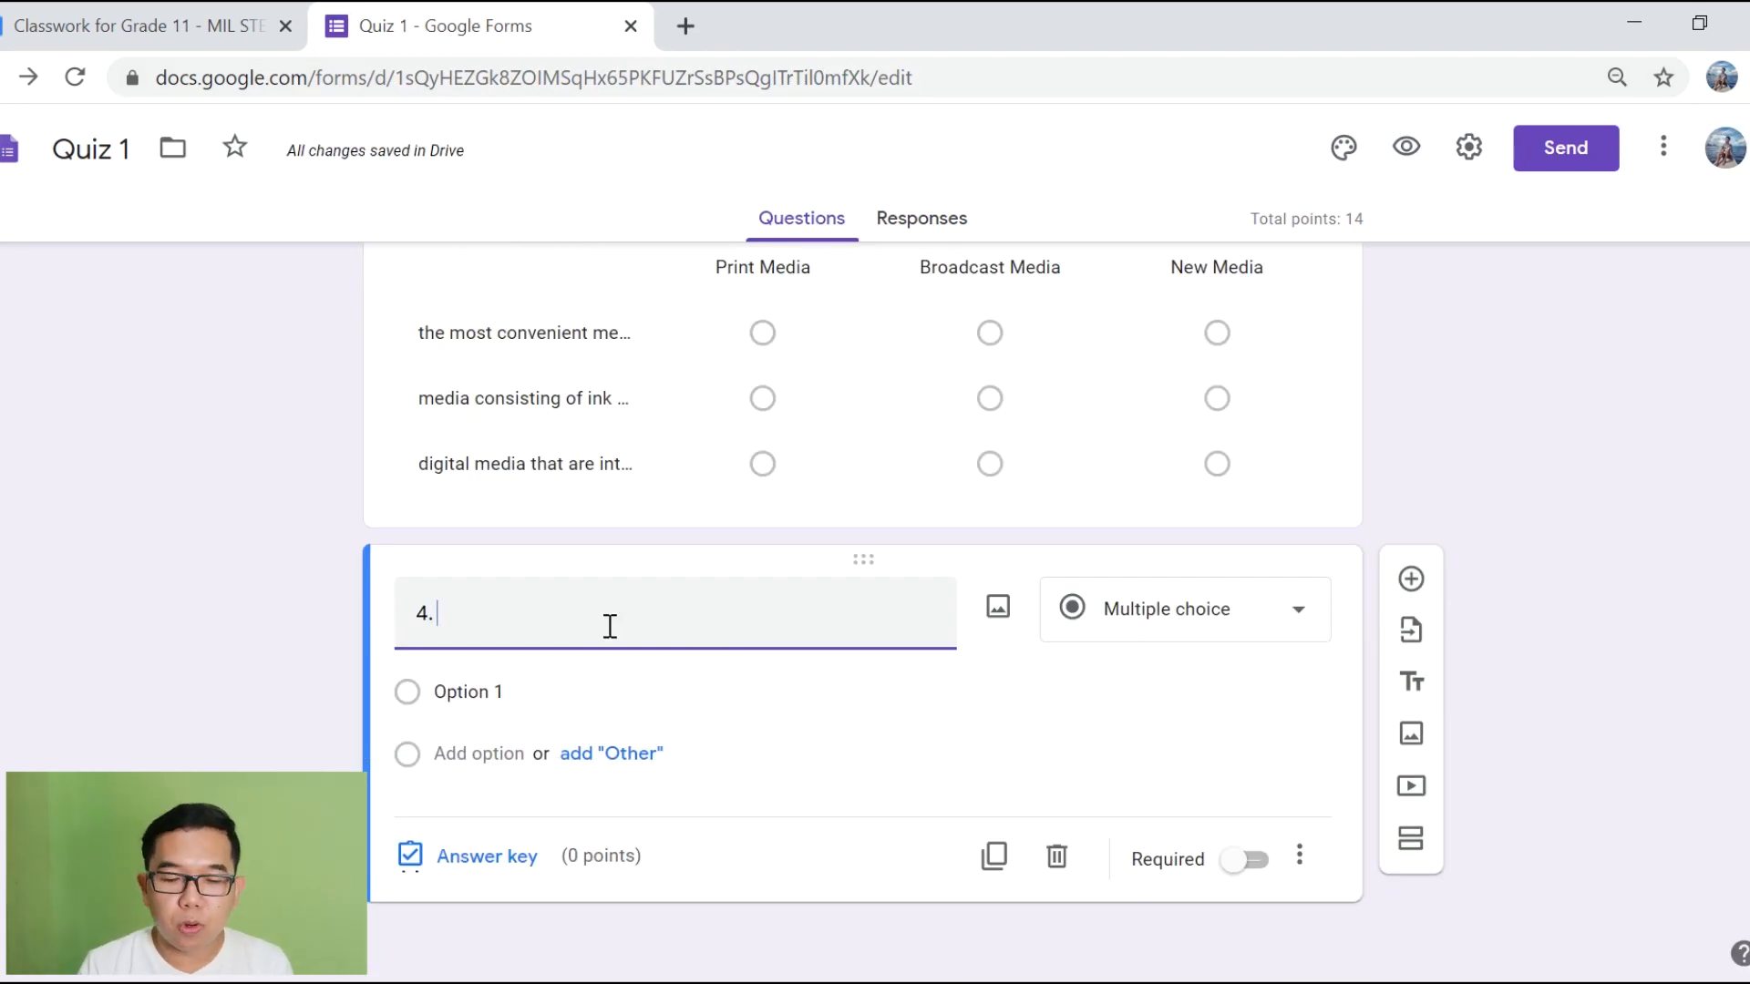
type(" The picture")
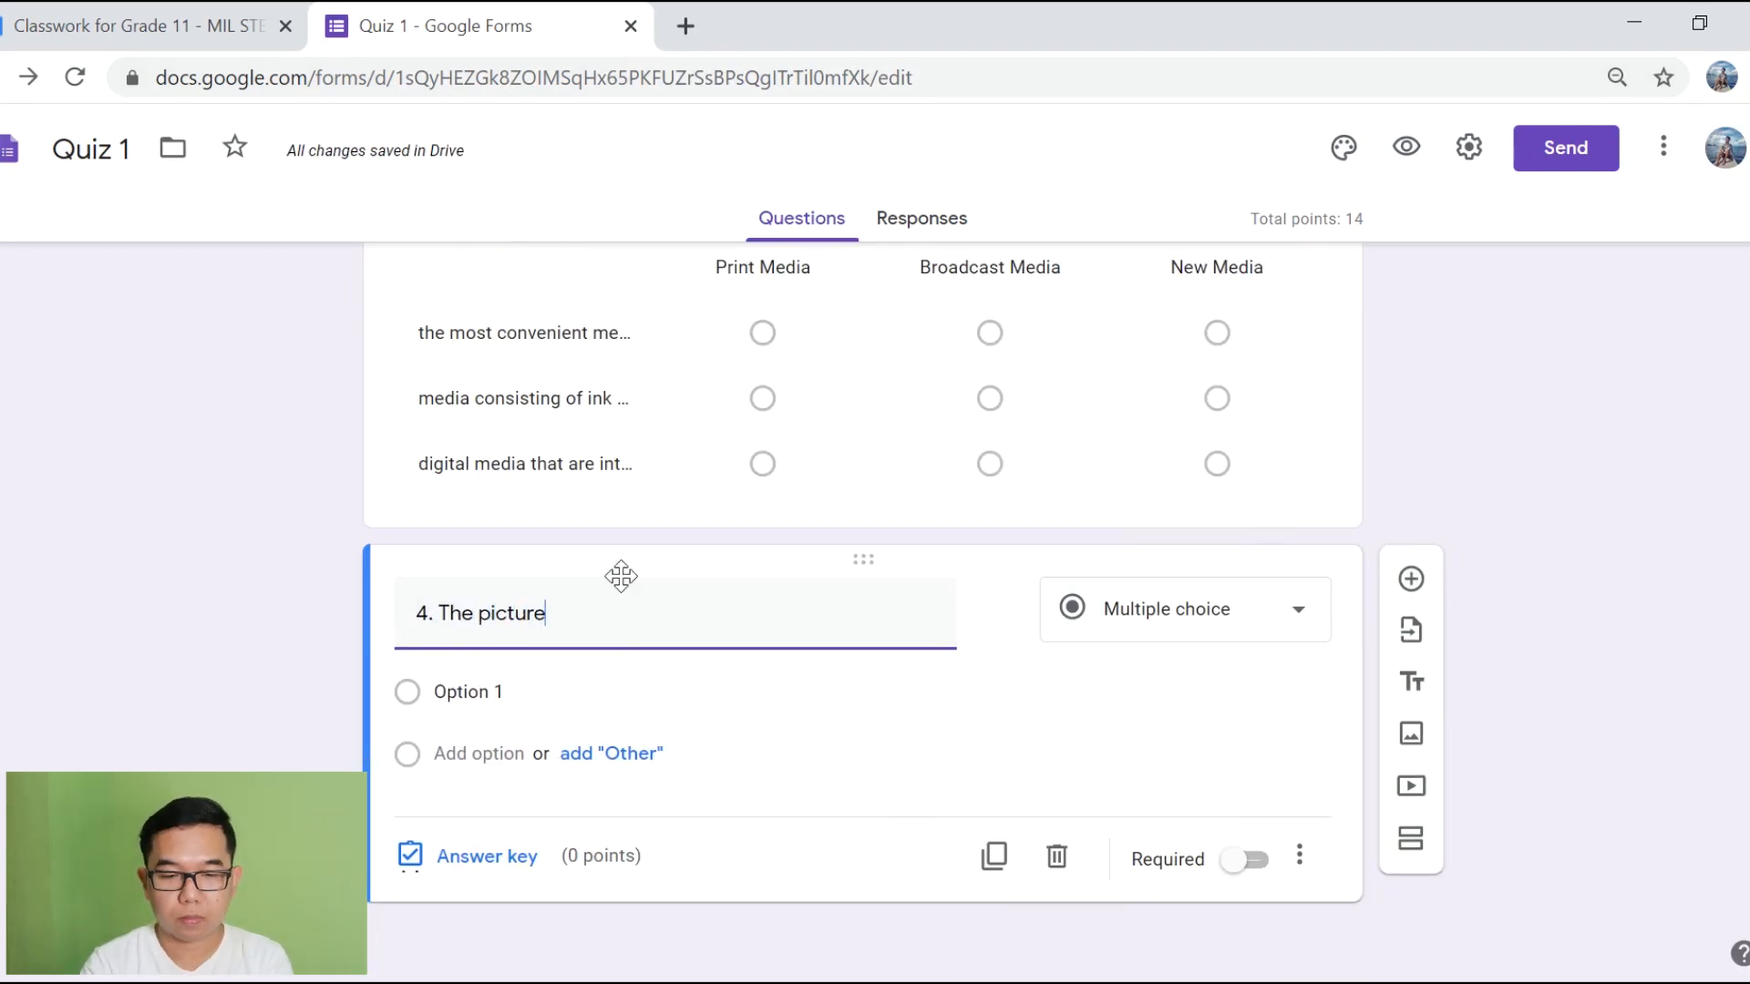
type(" below shows what age of media evolution?")
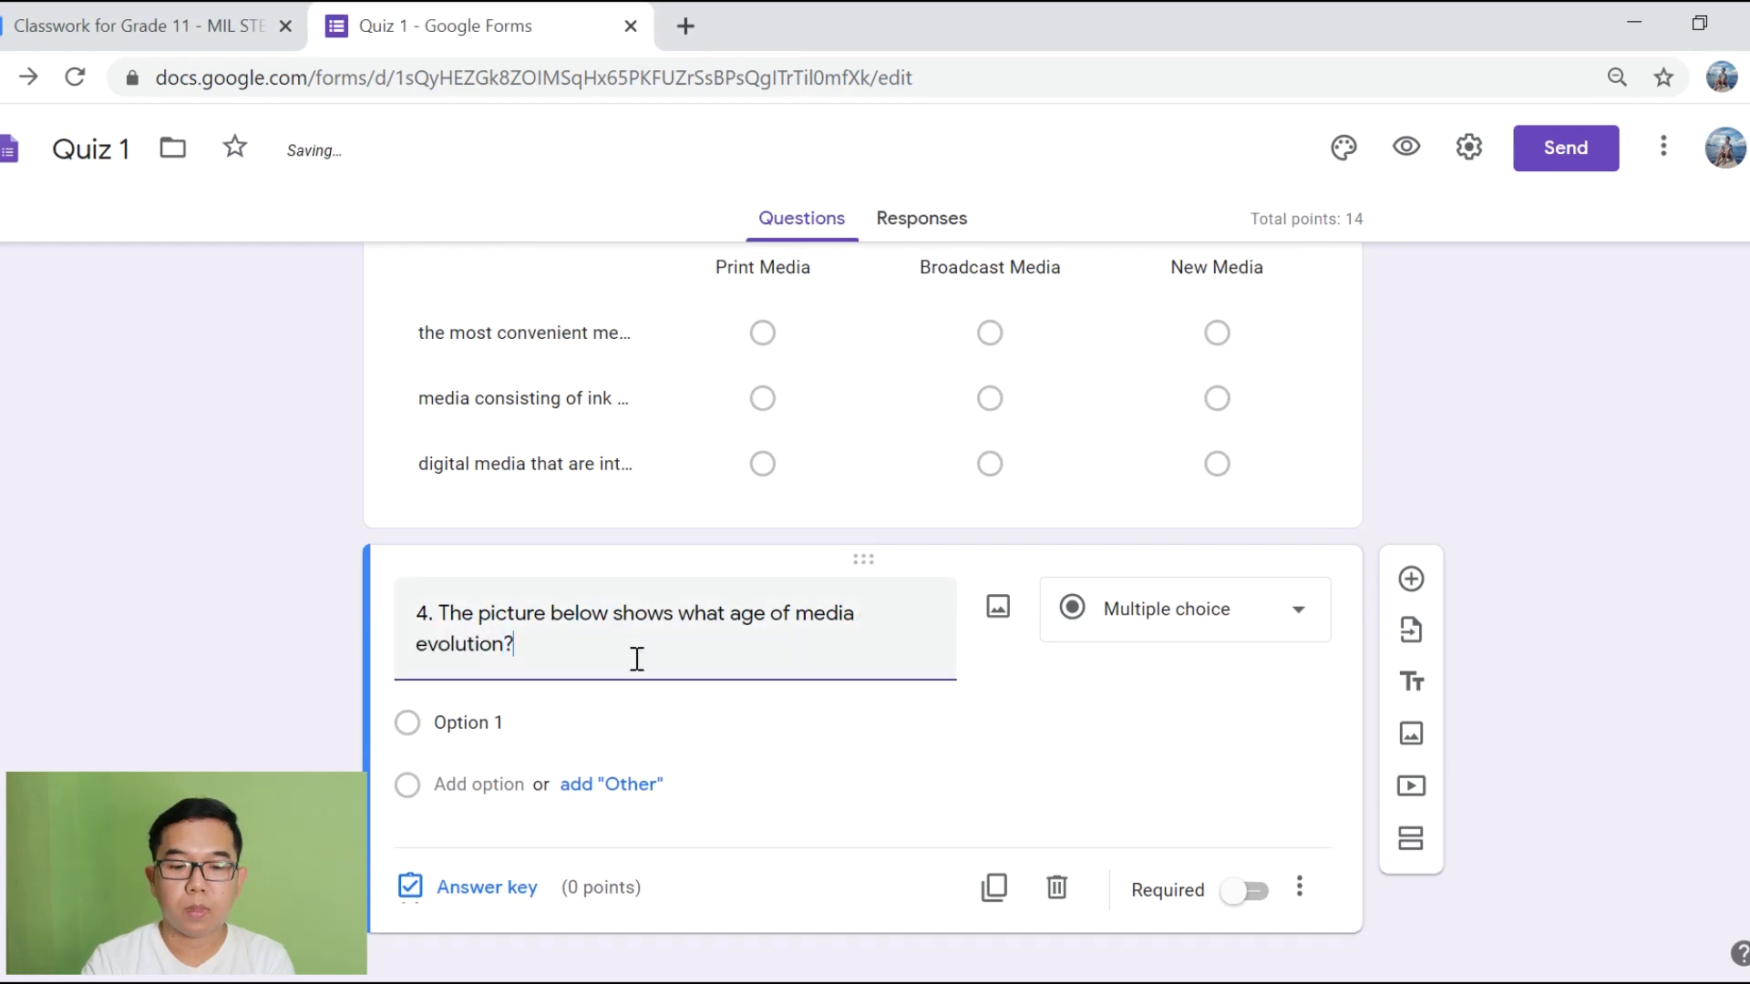
Step: Insert the MEDIA PICTURE file from the Desktop as the image of question 4
left_click(1003, 611)
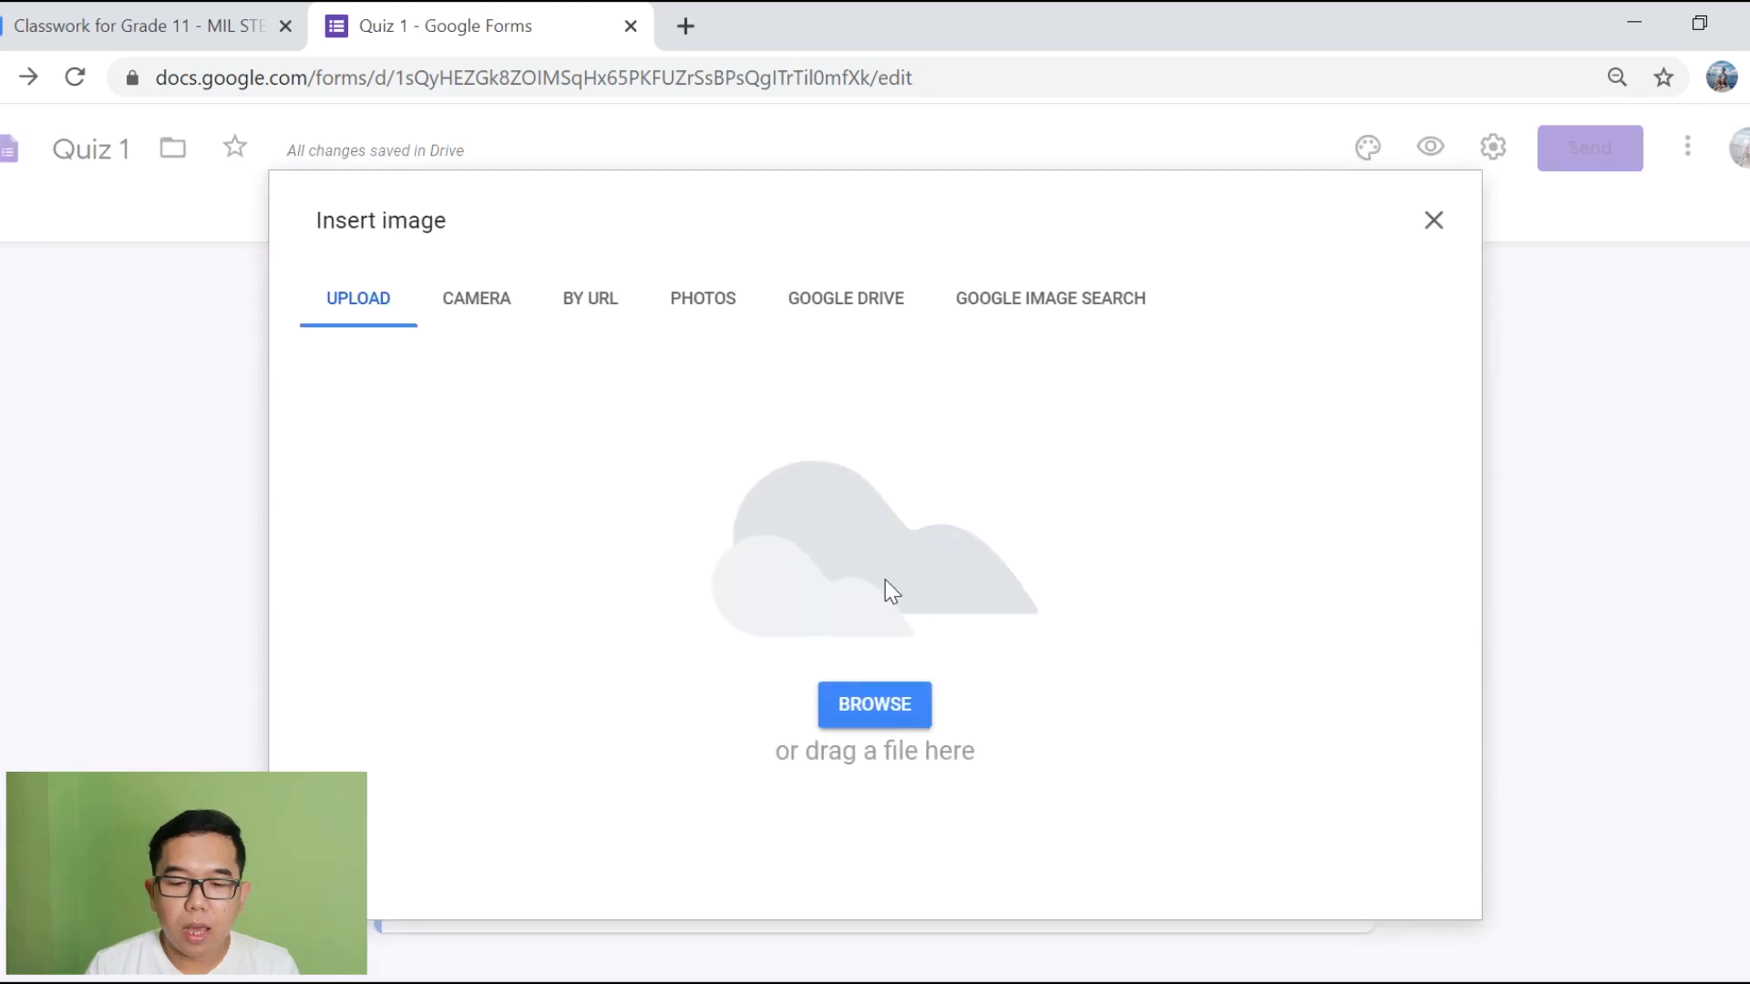
left_click(870, 698)
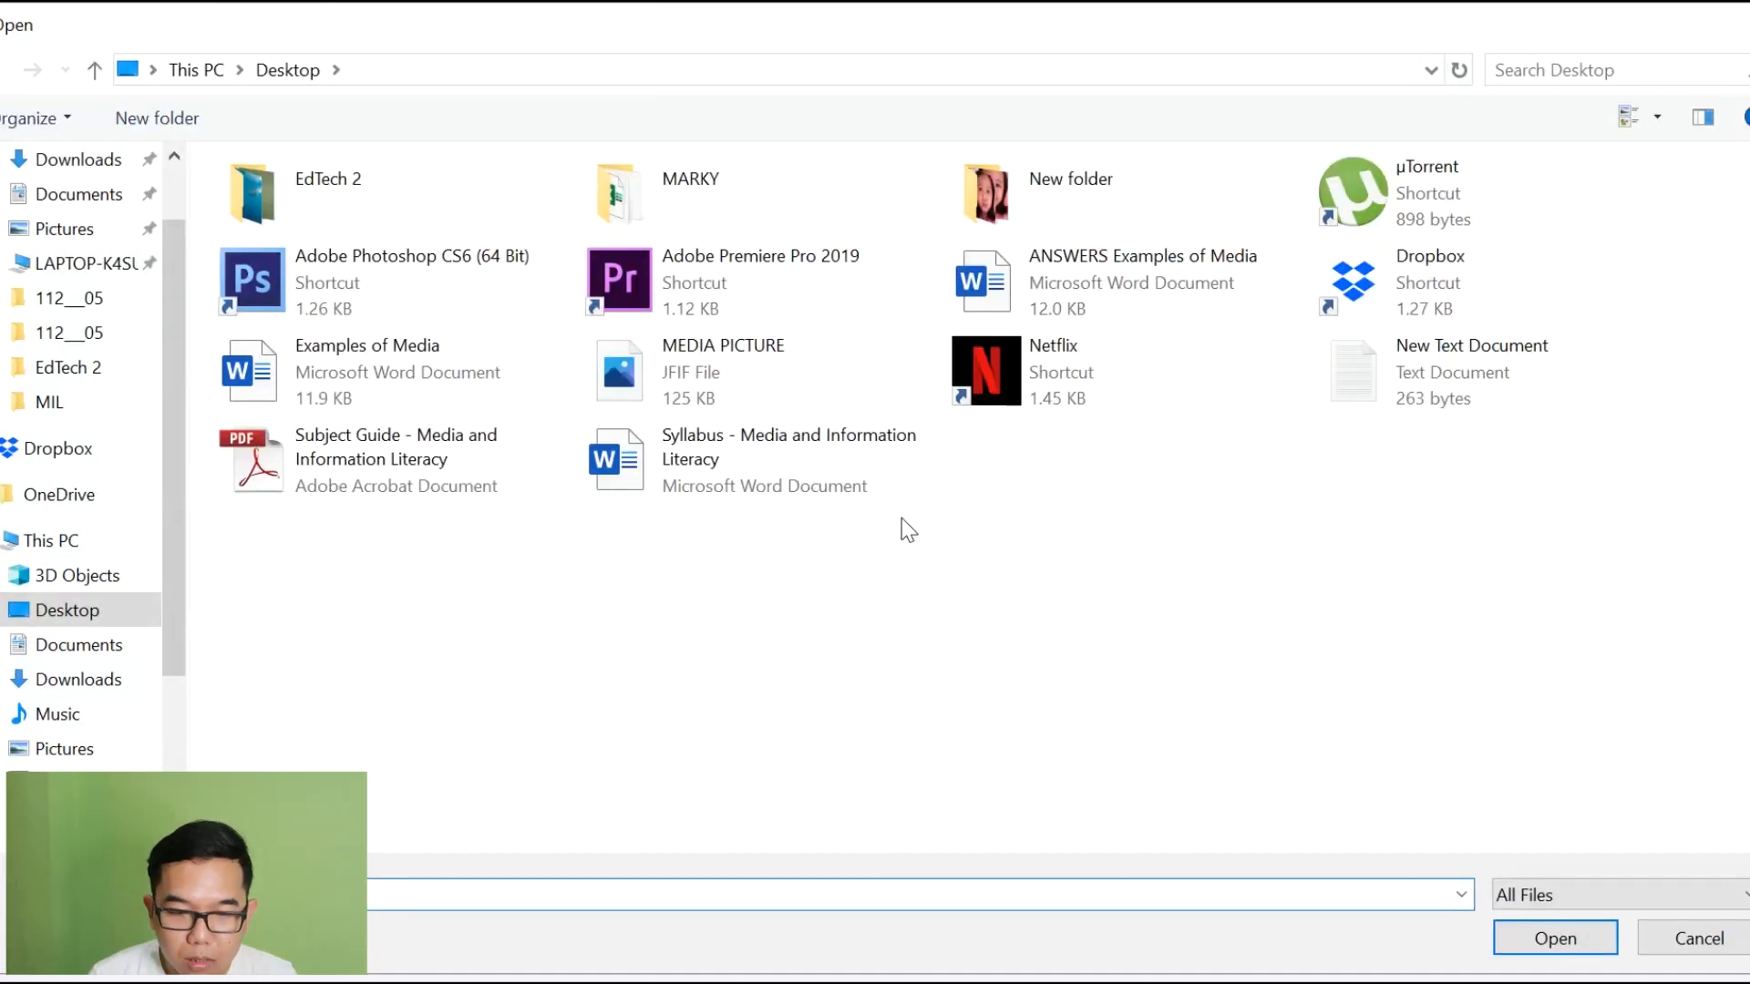
double_click(734, 377)
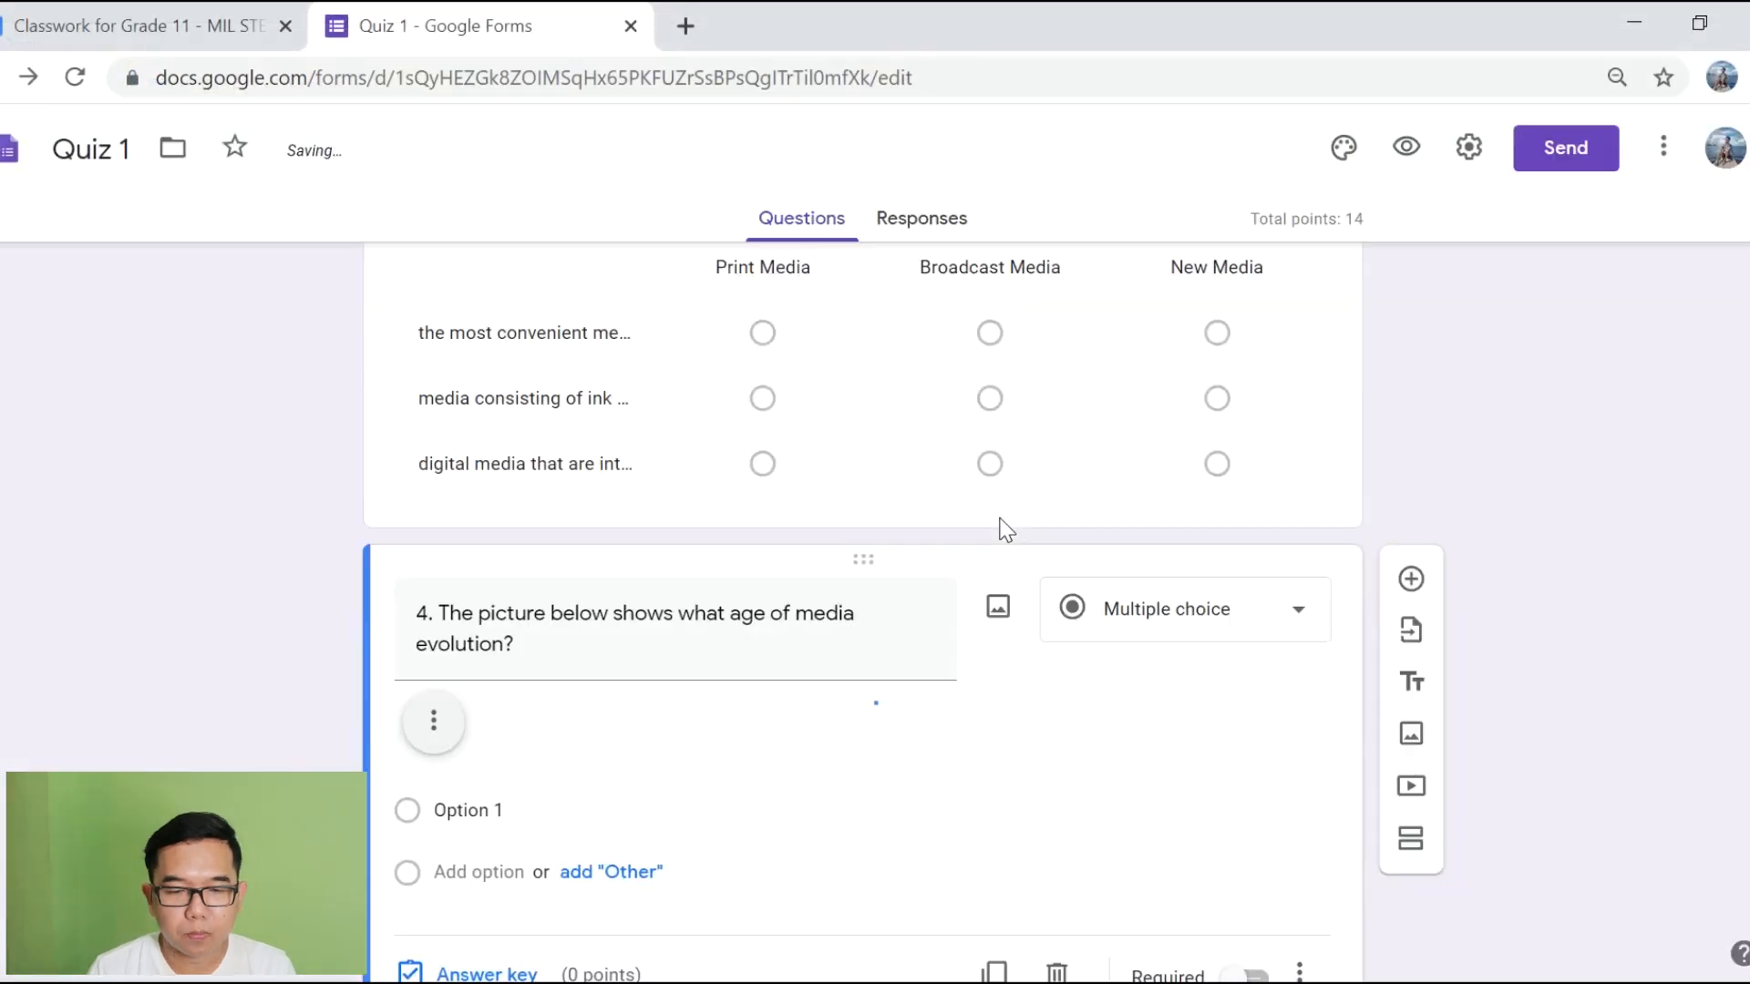
scroll(1024, 730, "down", 2)
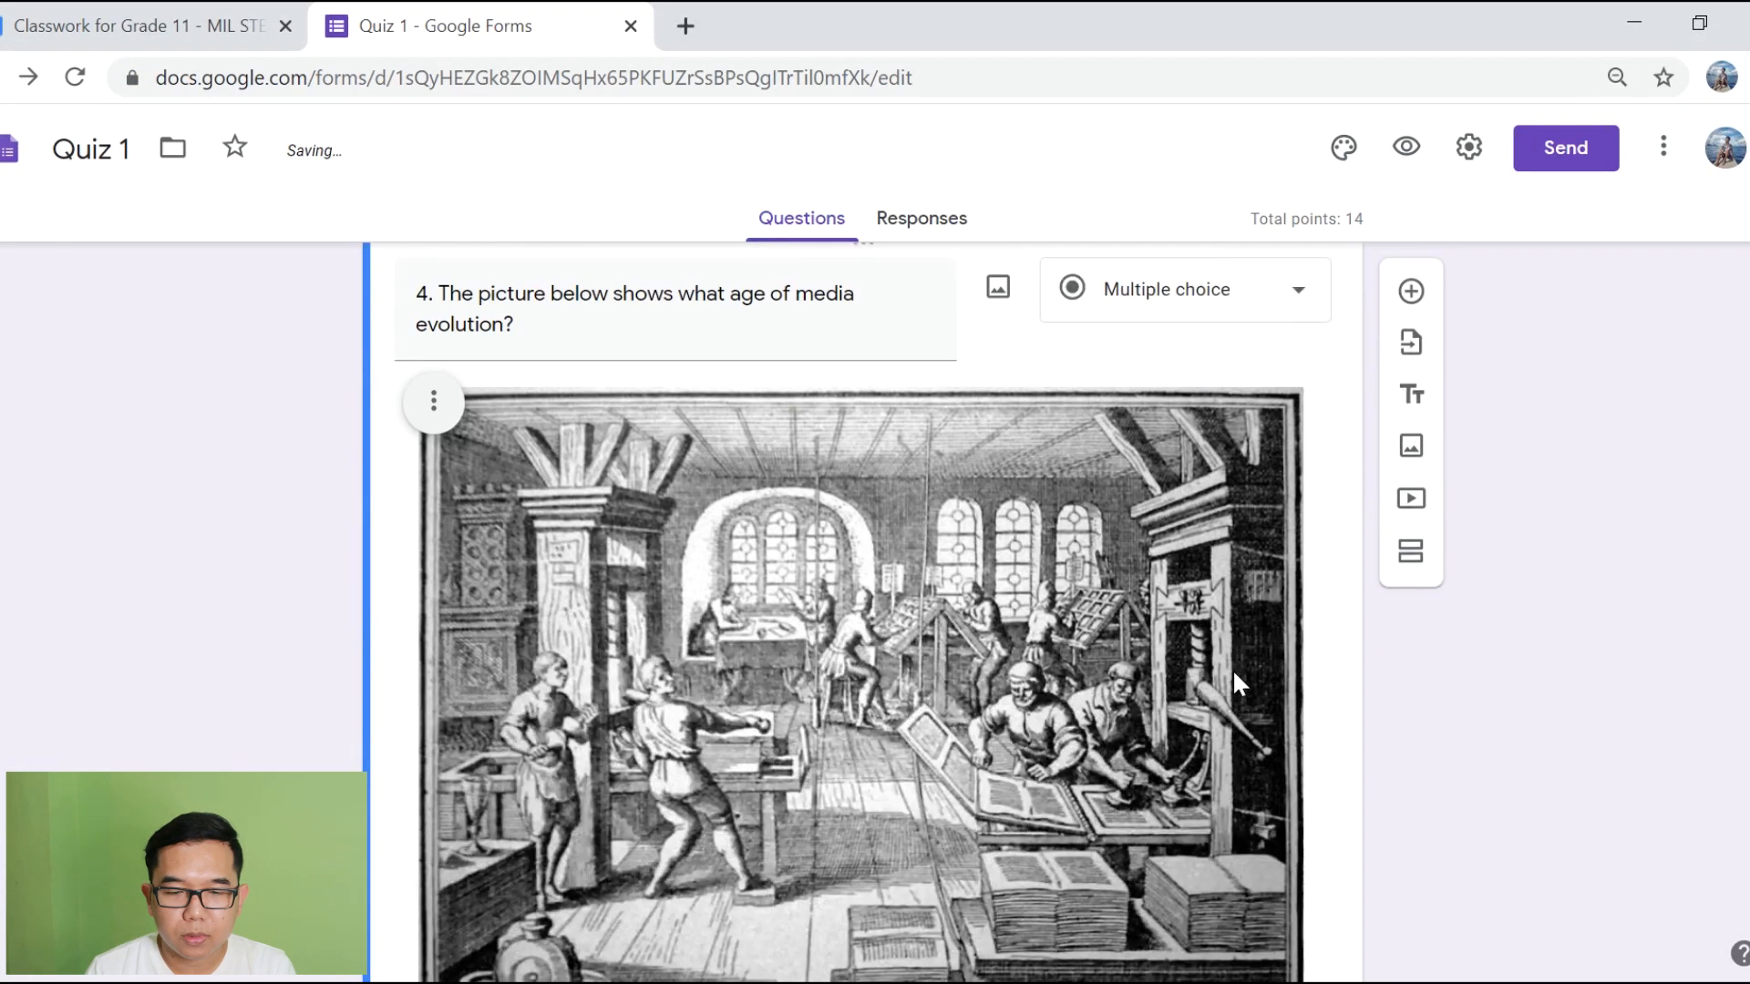
Step: Keep question 4 as multiple choice and enter the options Print Age, Literacy Age, Industrial Age and Electronic Age
left_click(1176, 299)
left_click(1185, 342)
scroll(577, 707, "down", 5)
left_click(480, 704)
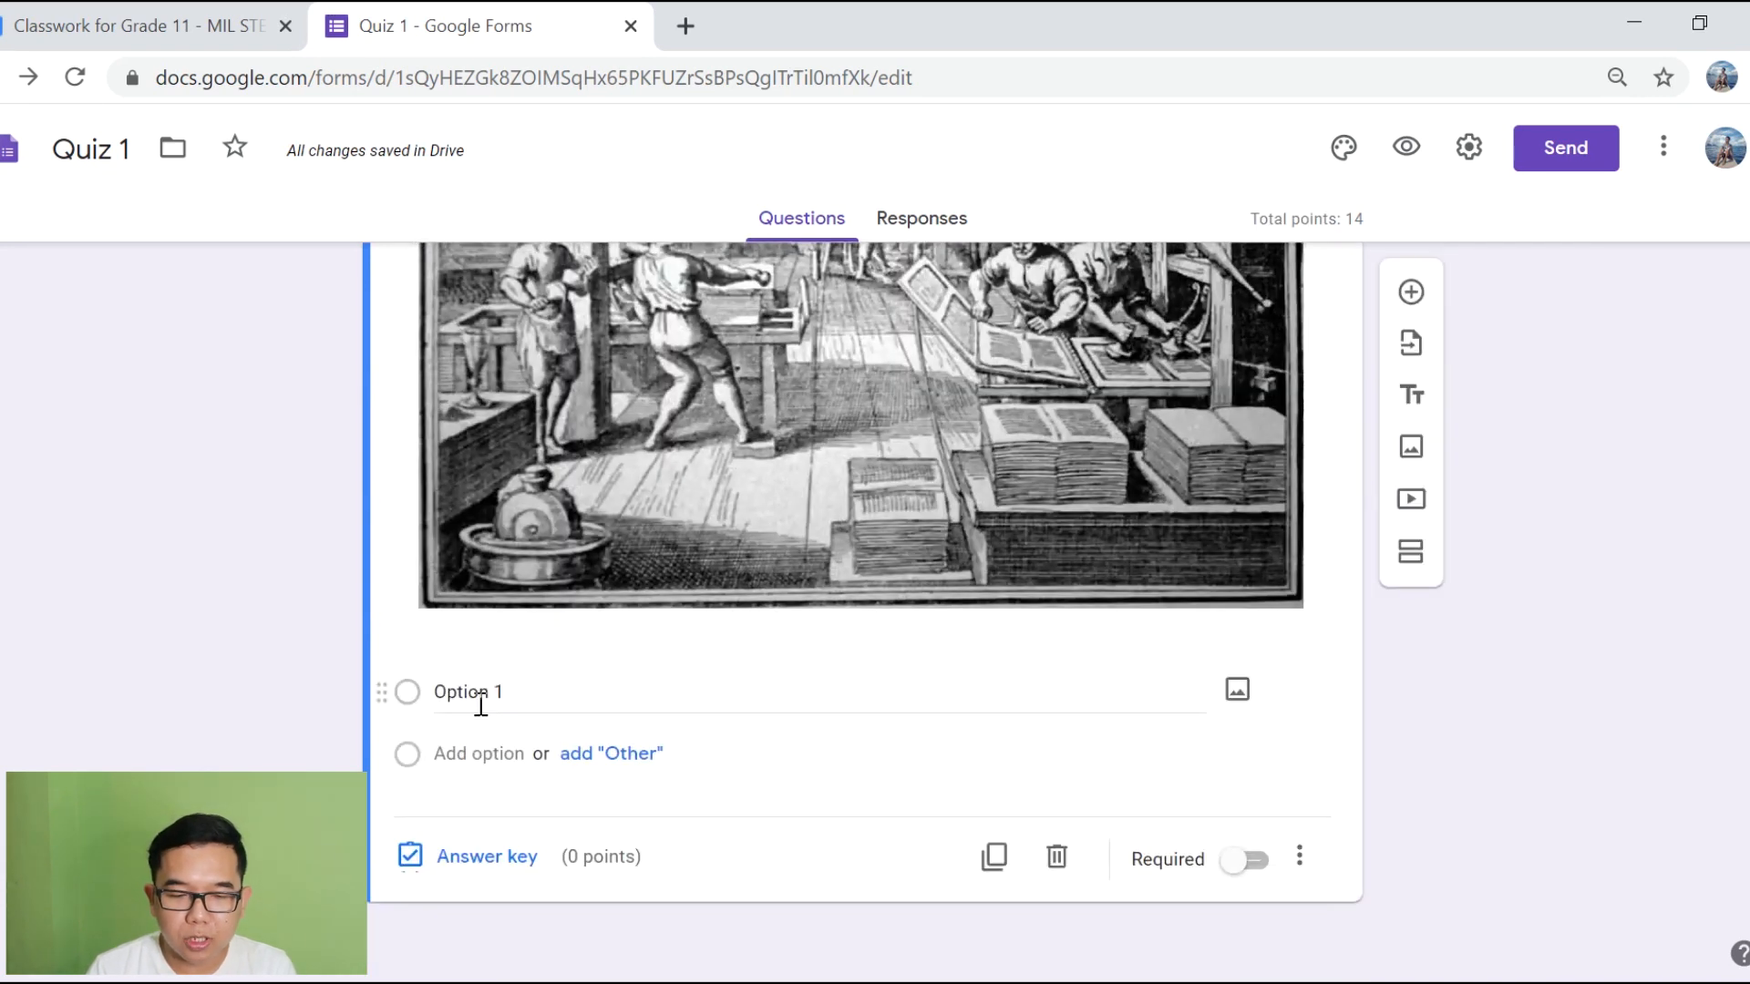
type("Print Age")
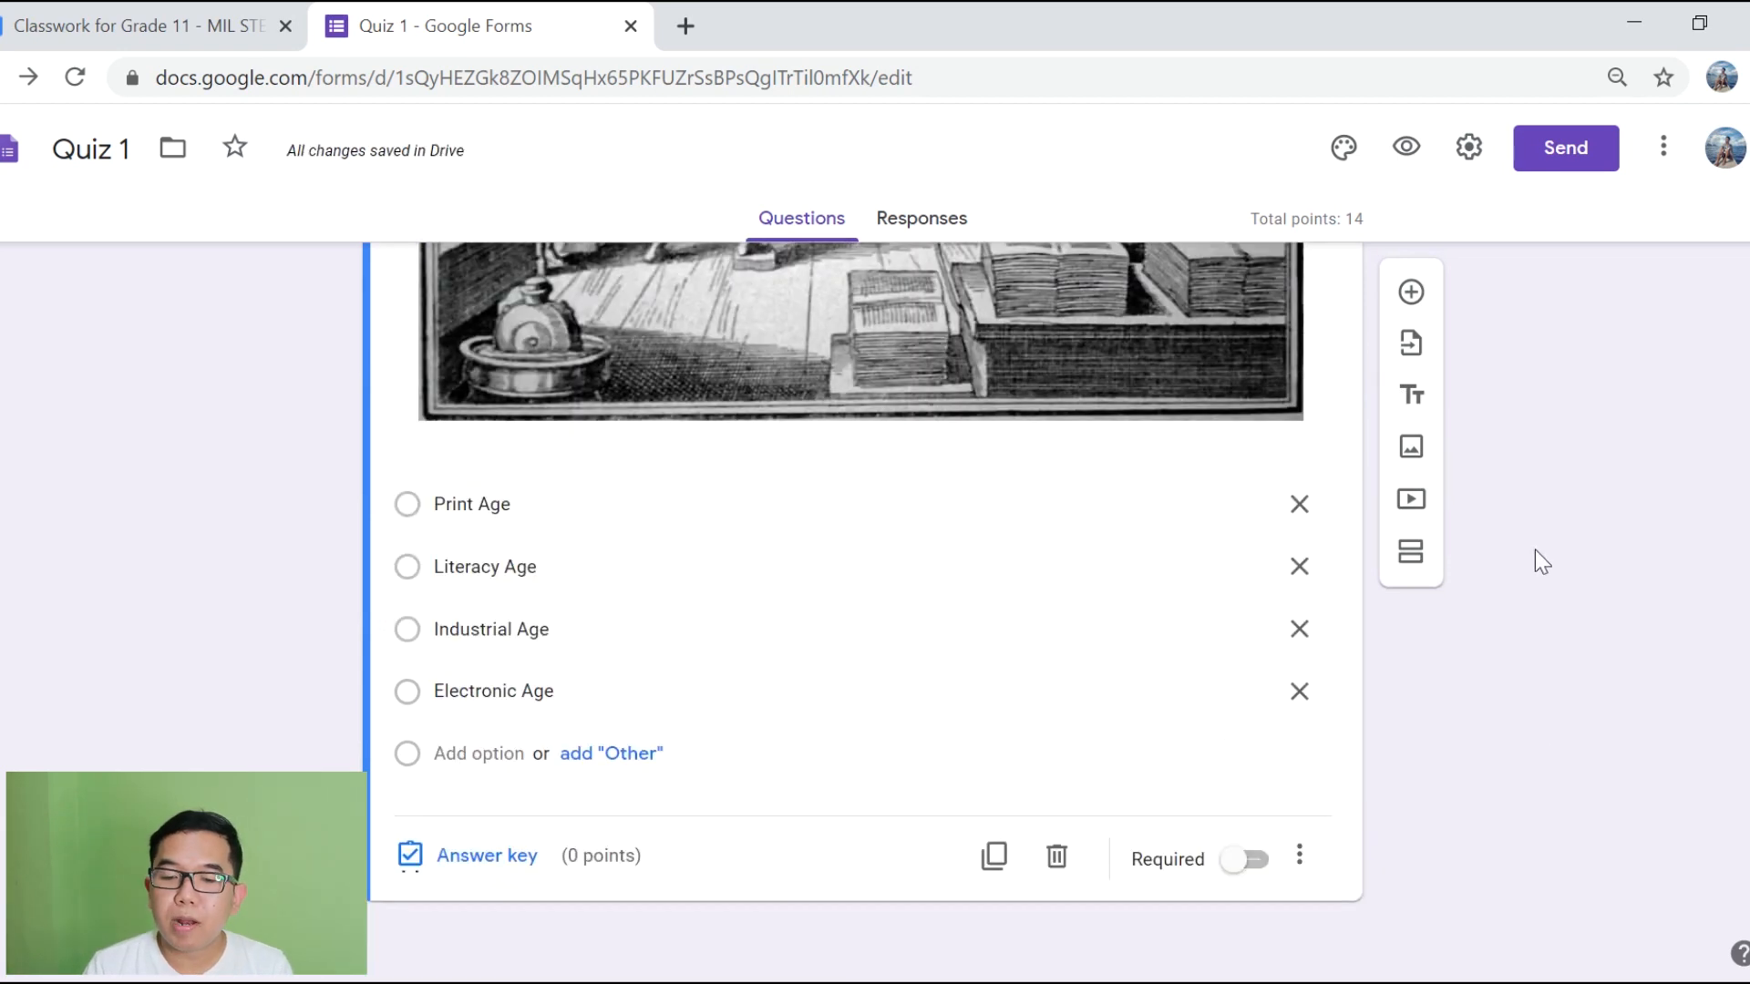
Step: Add a paragraph question reading "5. What is the the importance of Media in the modern world?"
left_click(1411, 292)
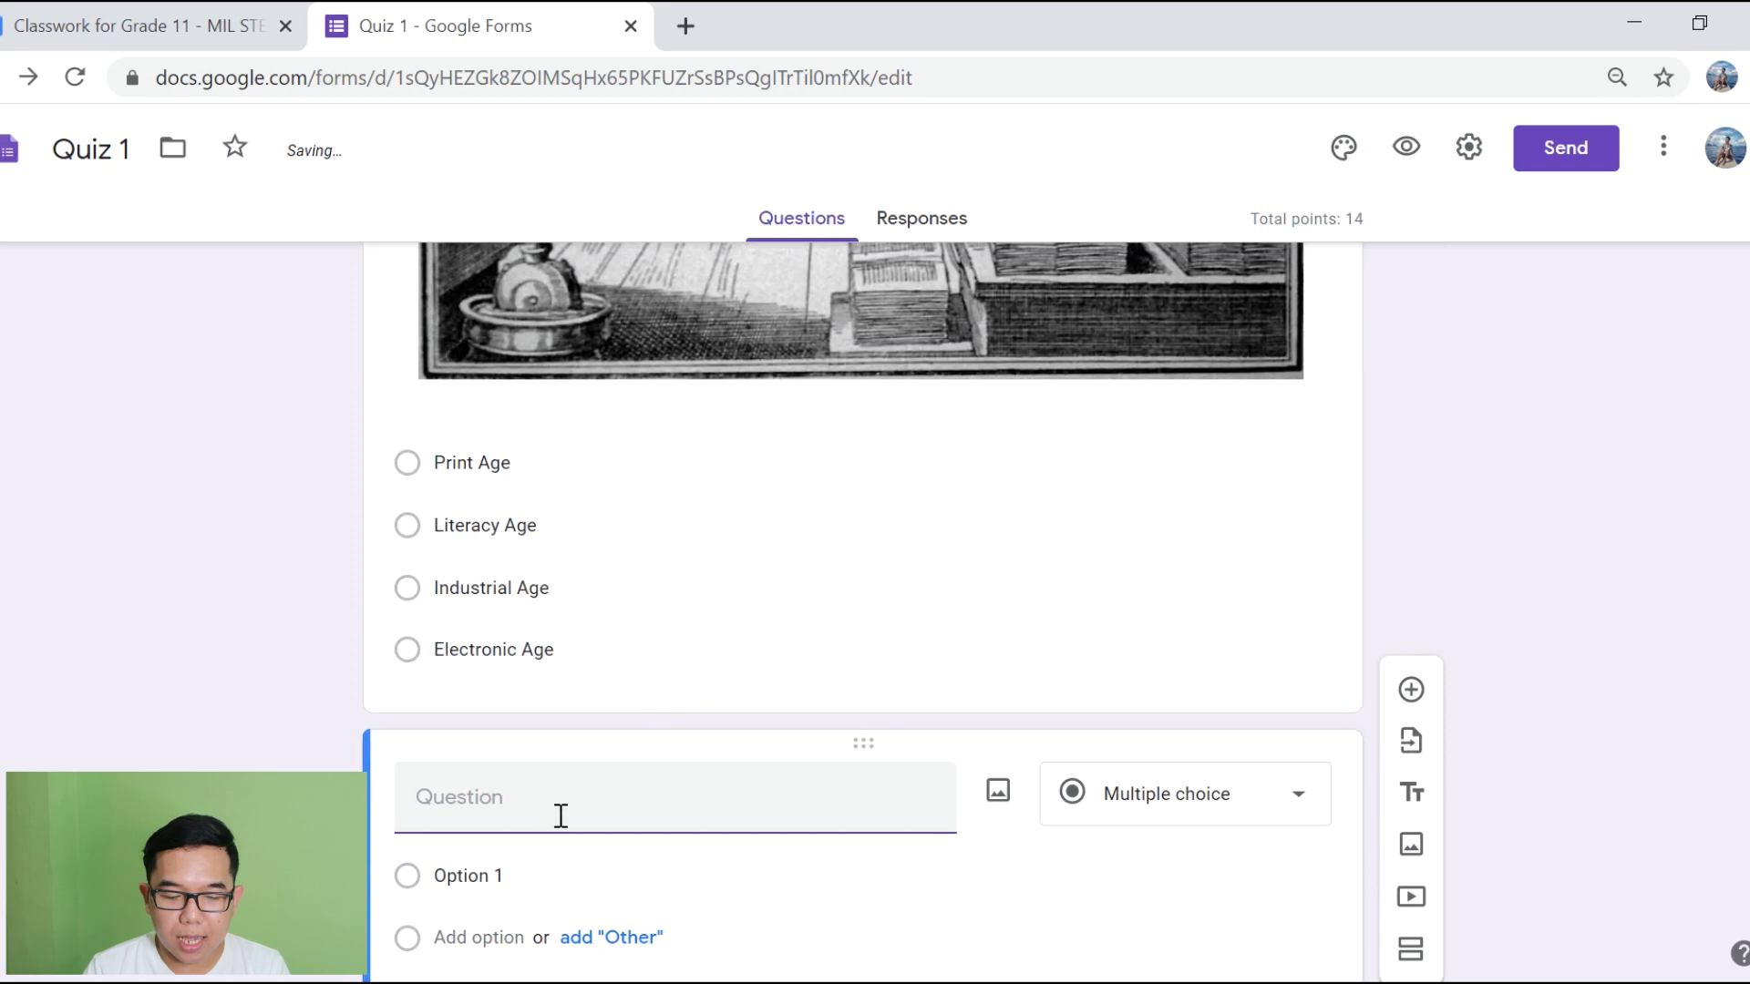
type("5. What is the the importance of Media in the modern world?")
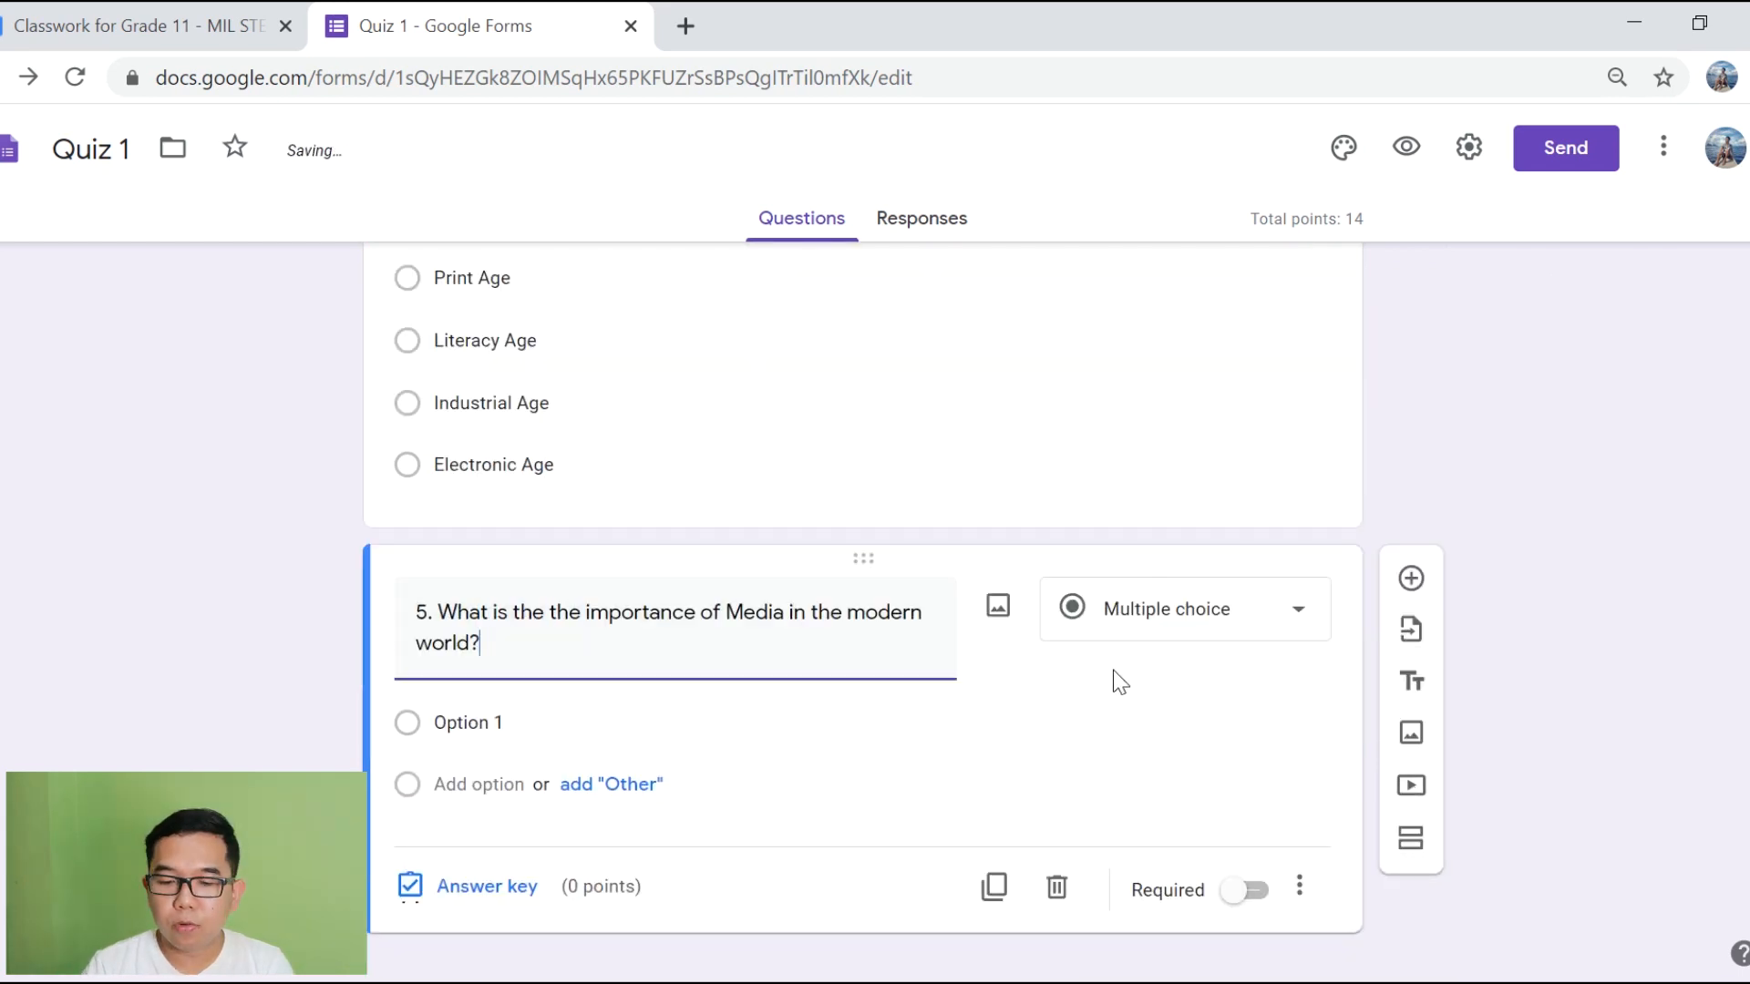
left_click(1232, 620)
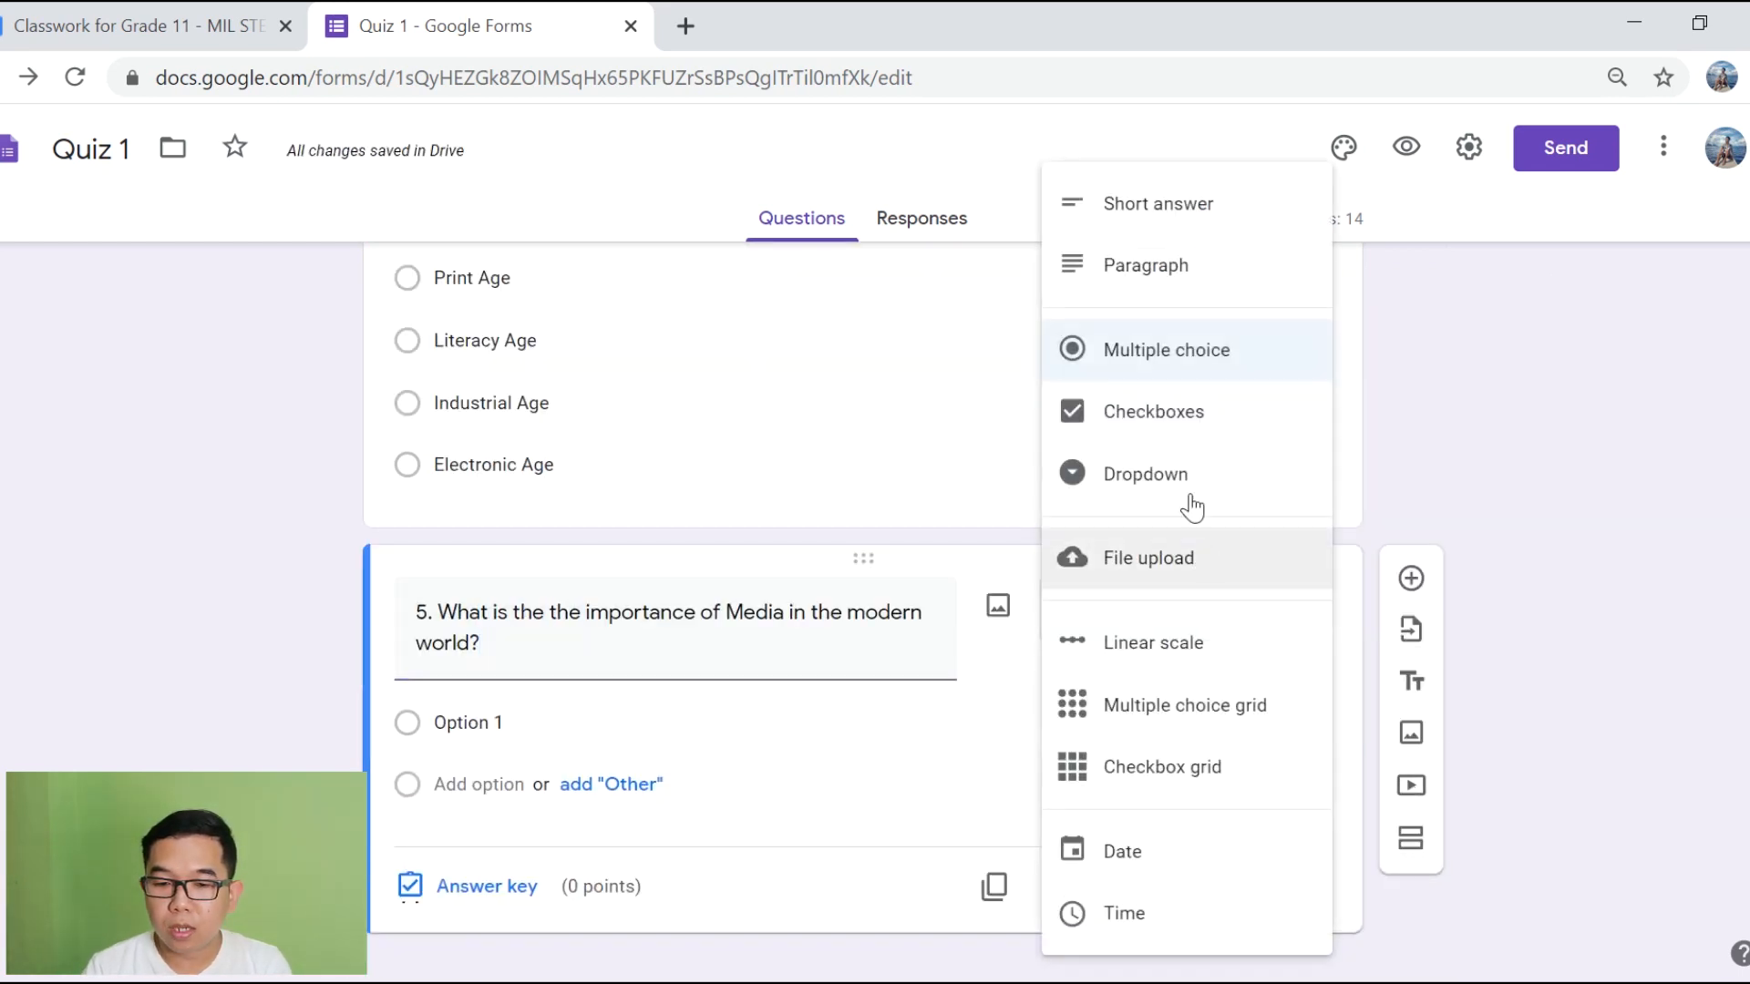
left_click(1183, 271)
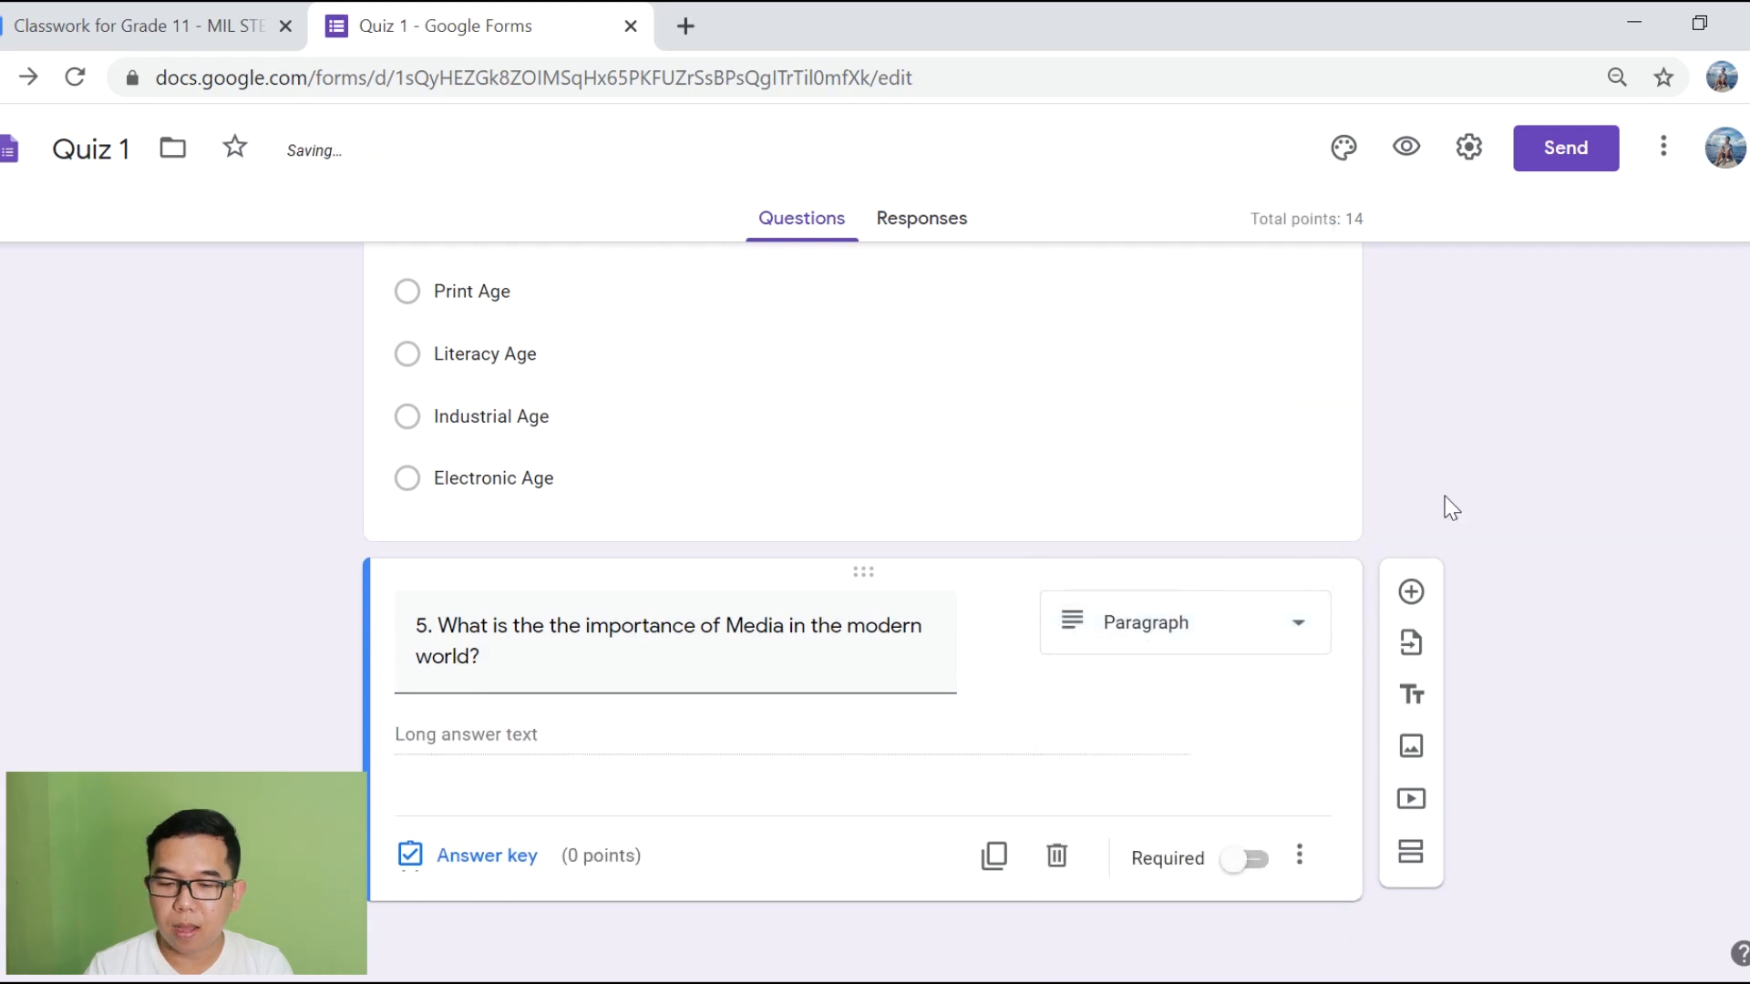
left_click(1601, 550)
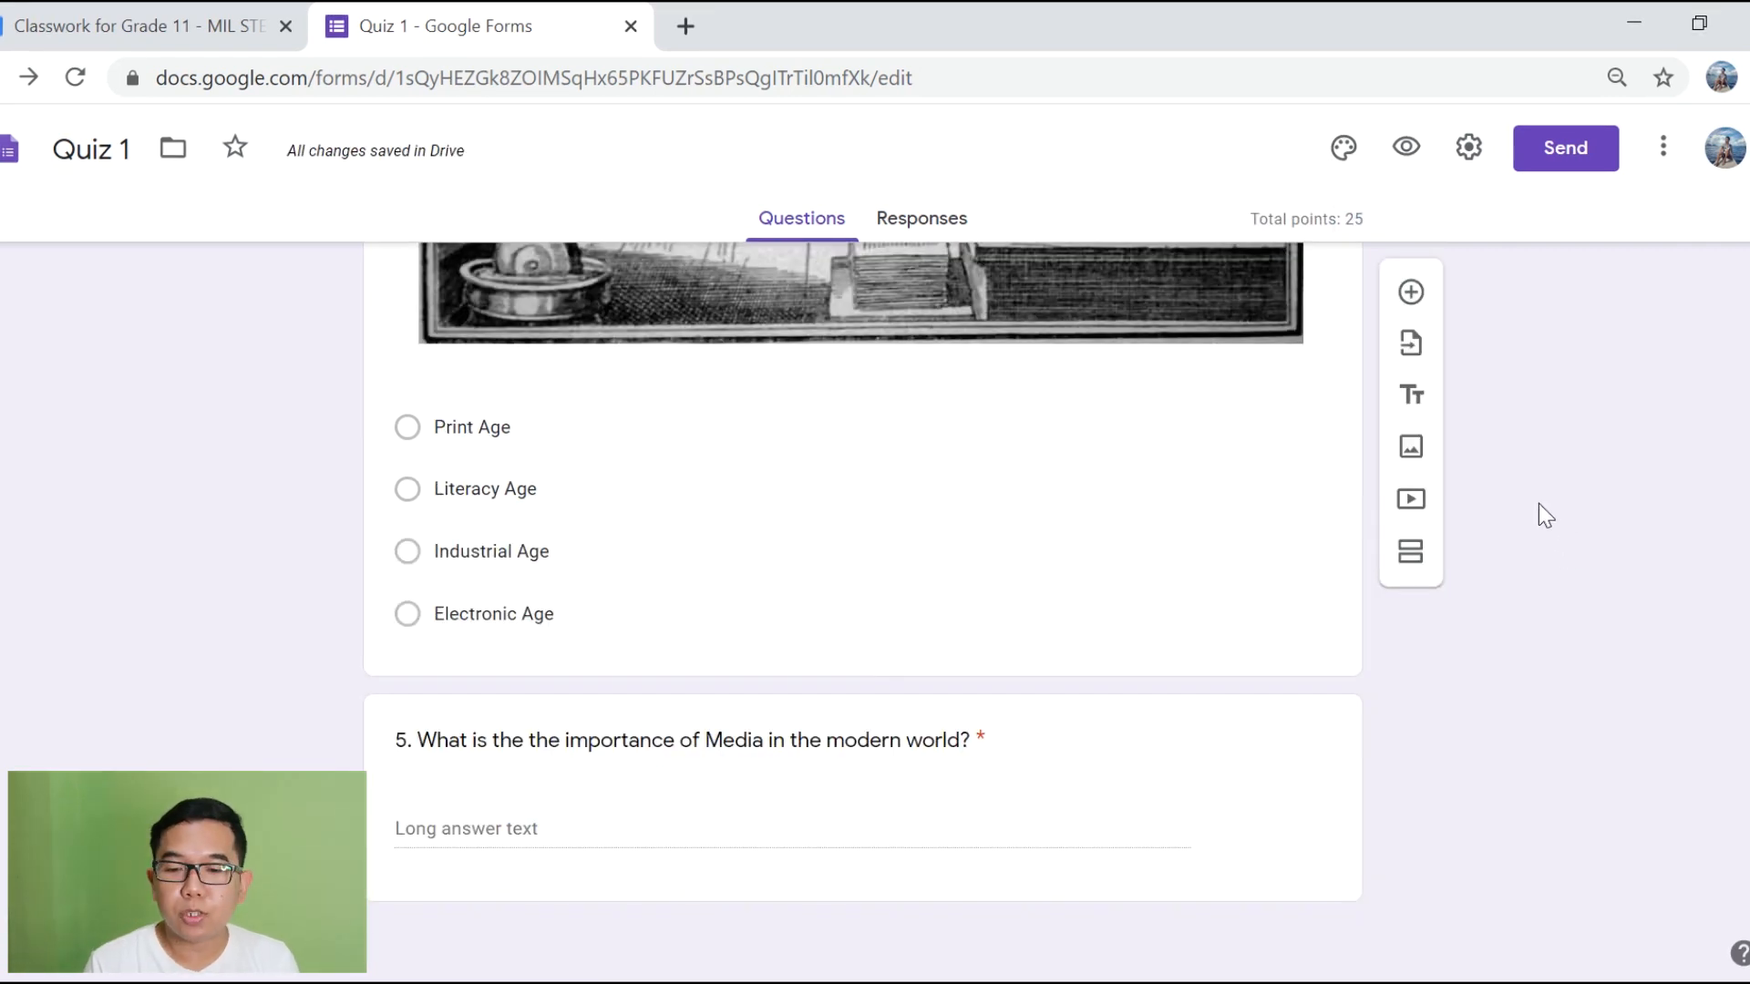
left_click_drag(1248, 221, 1369, 226)
left_click(1404, 223)
left_click(1354, 222)
left_click(1489, 203)
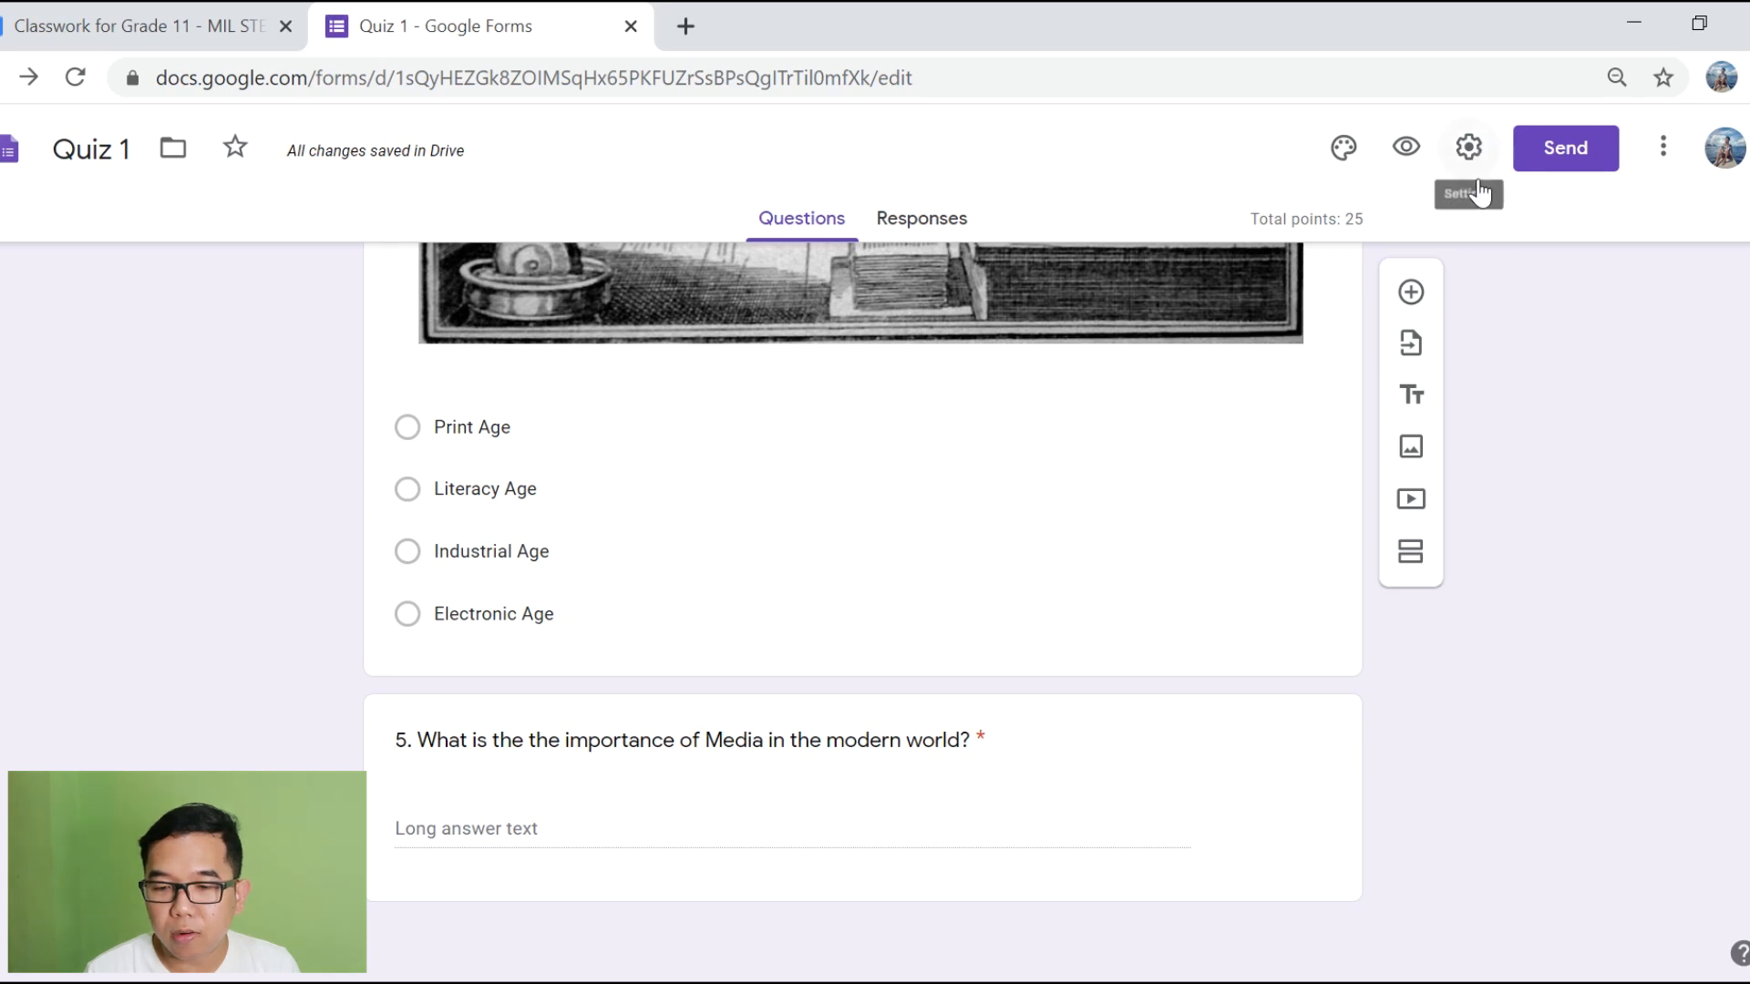
Step: In the form's general settings, limit each respondent to 1 response
left_click(1469, 149)
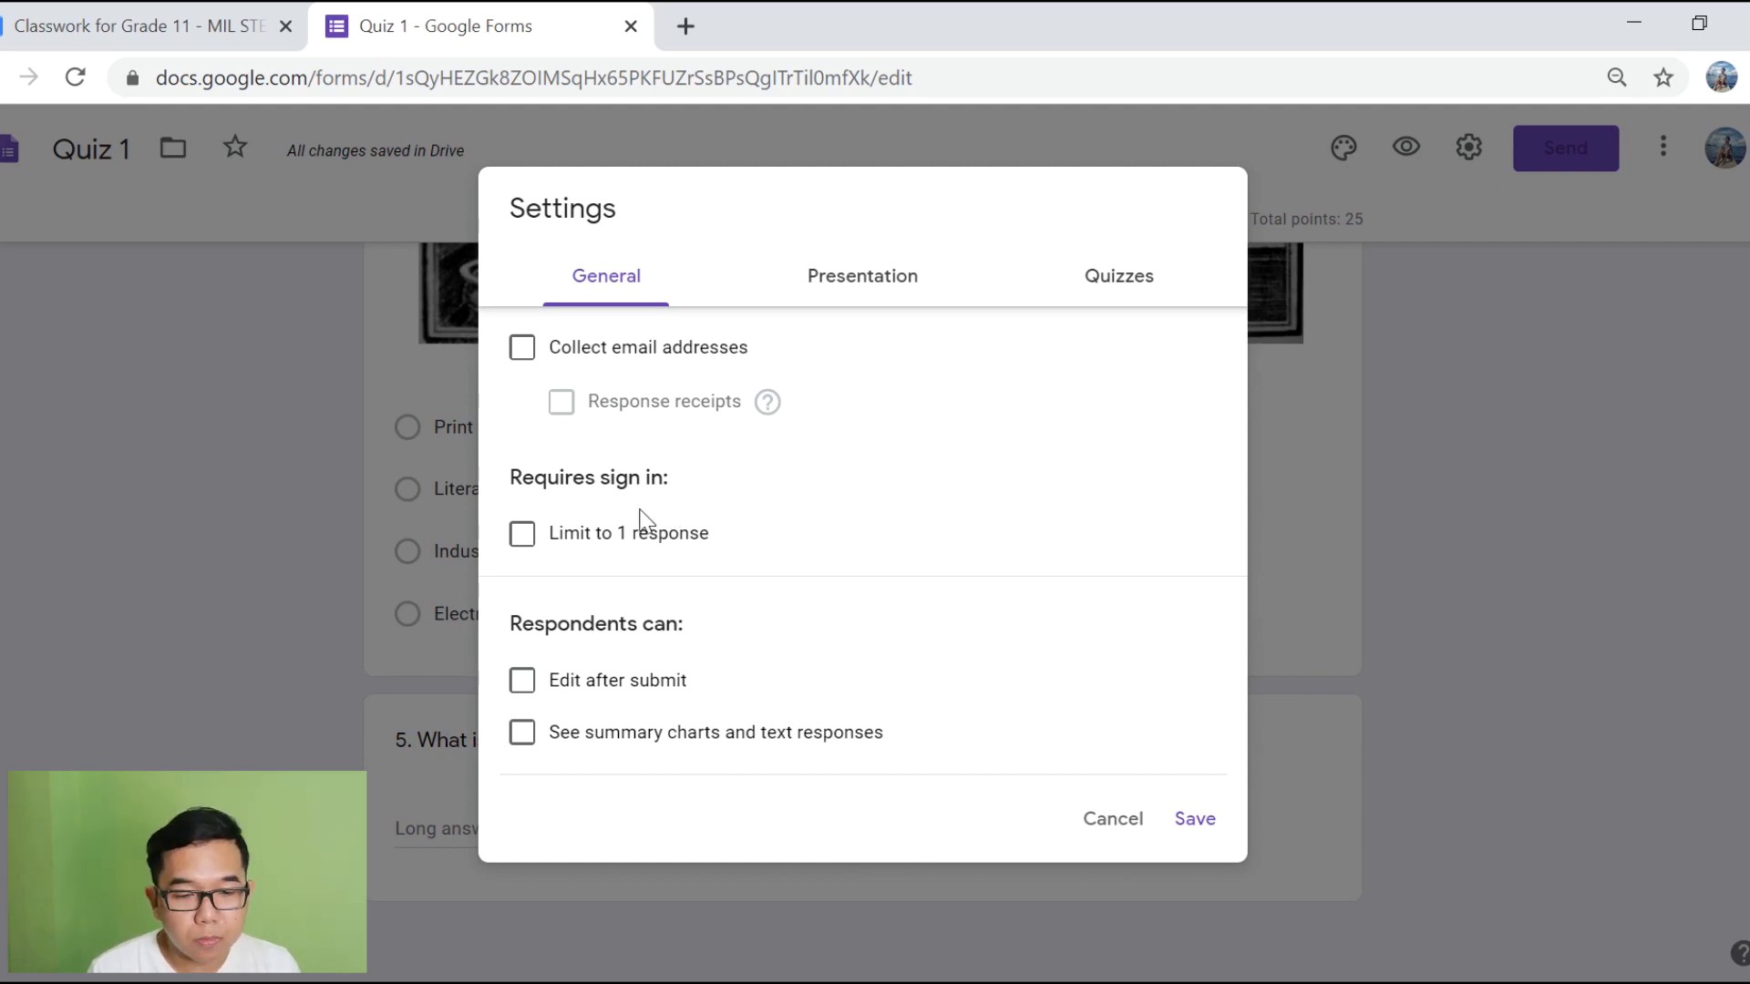
left_click(522, 537)
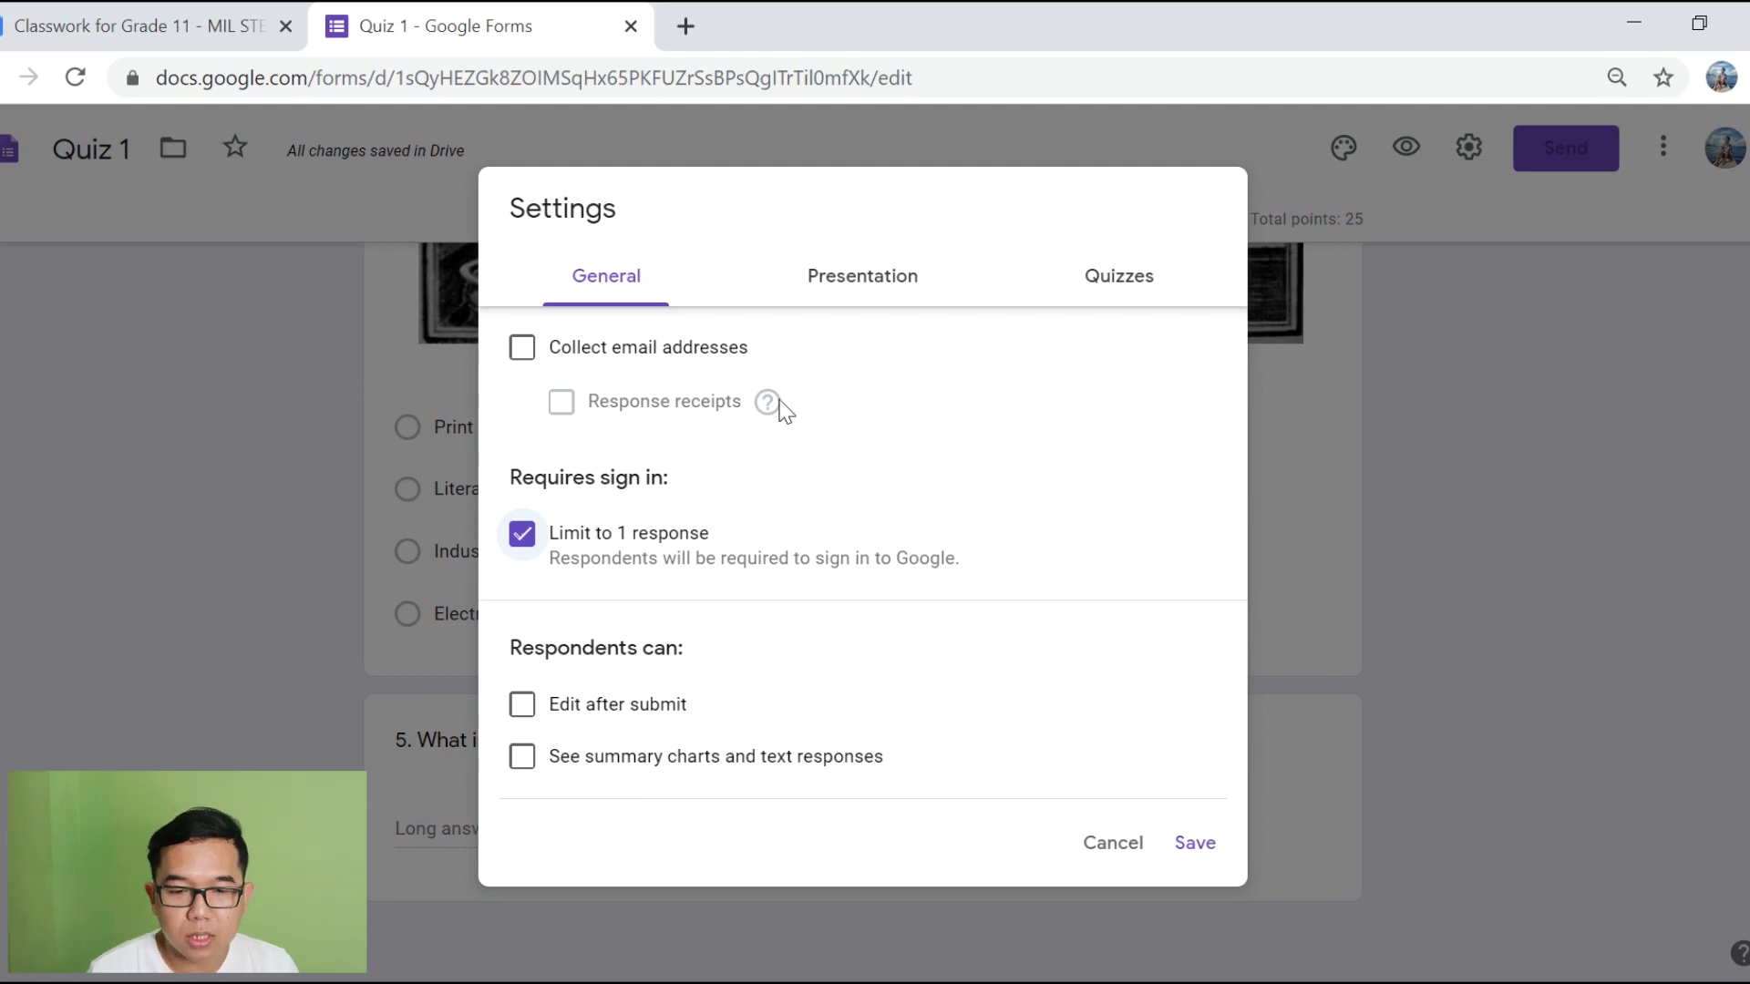
left_click(861, 284)
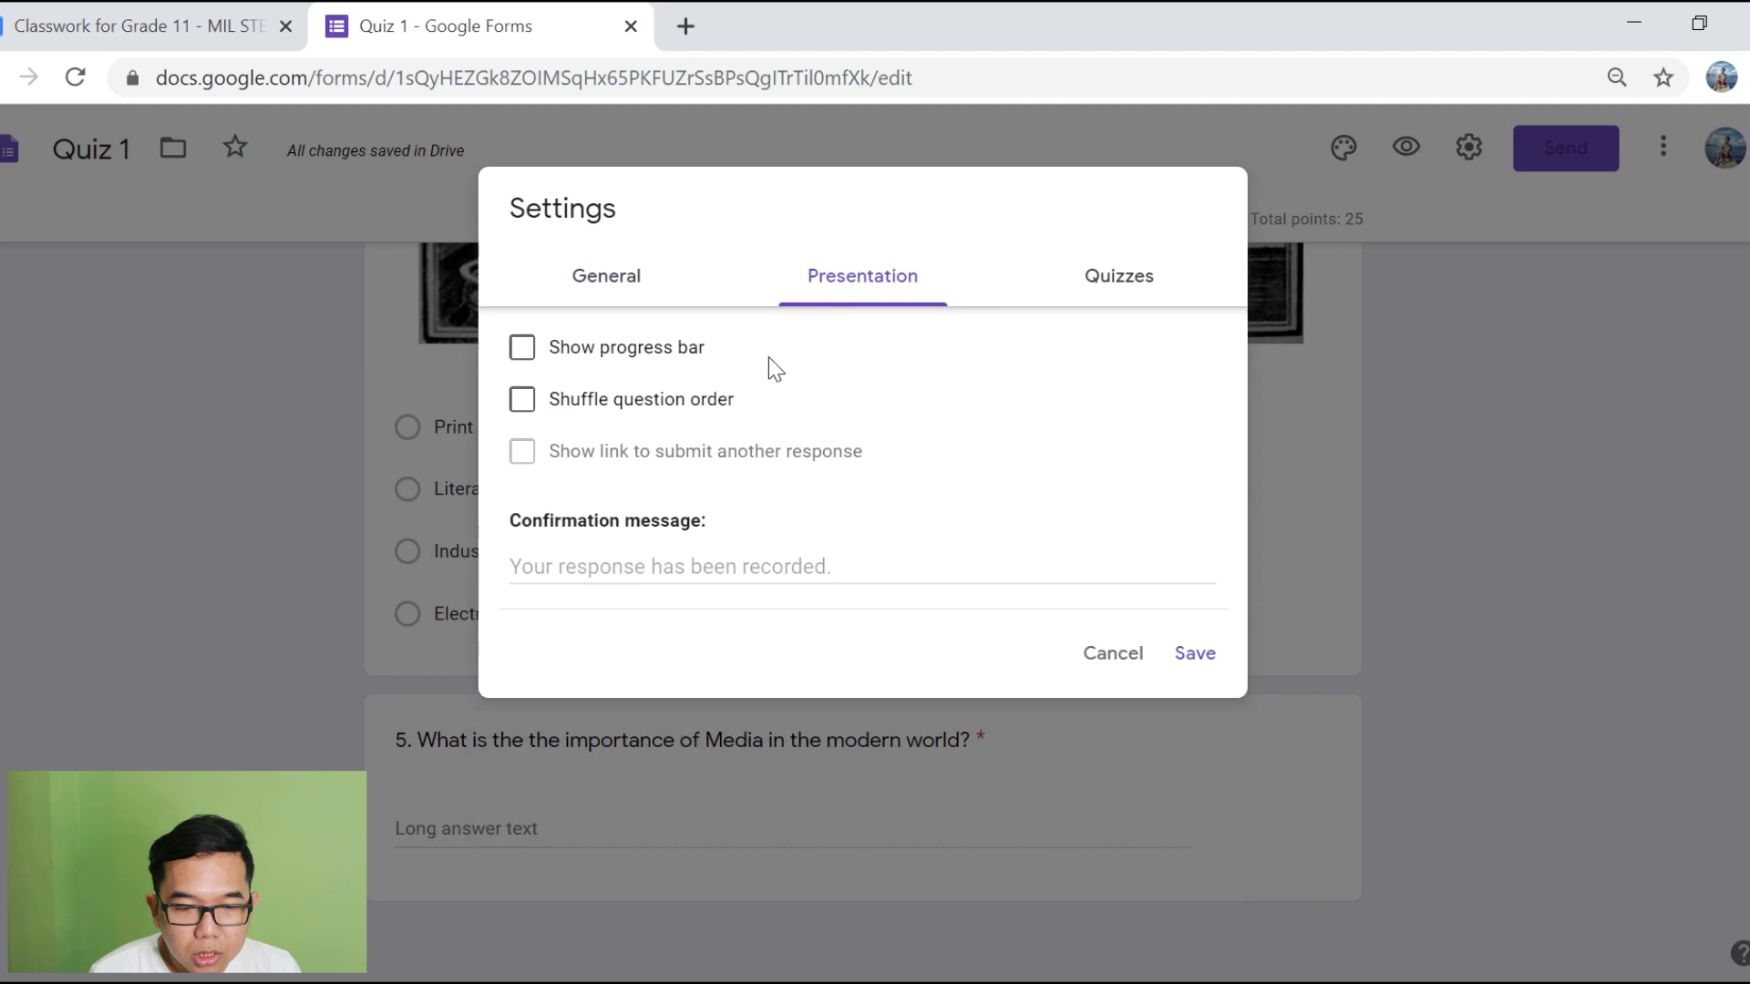
left_click(671, 362)
left_click(675, 363)
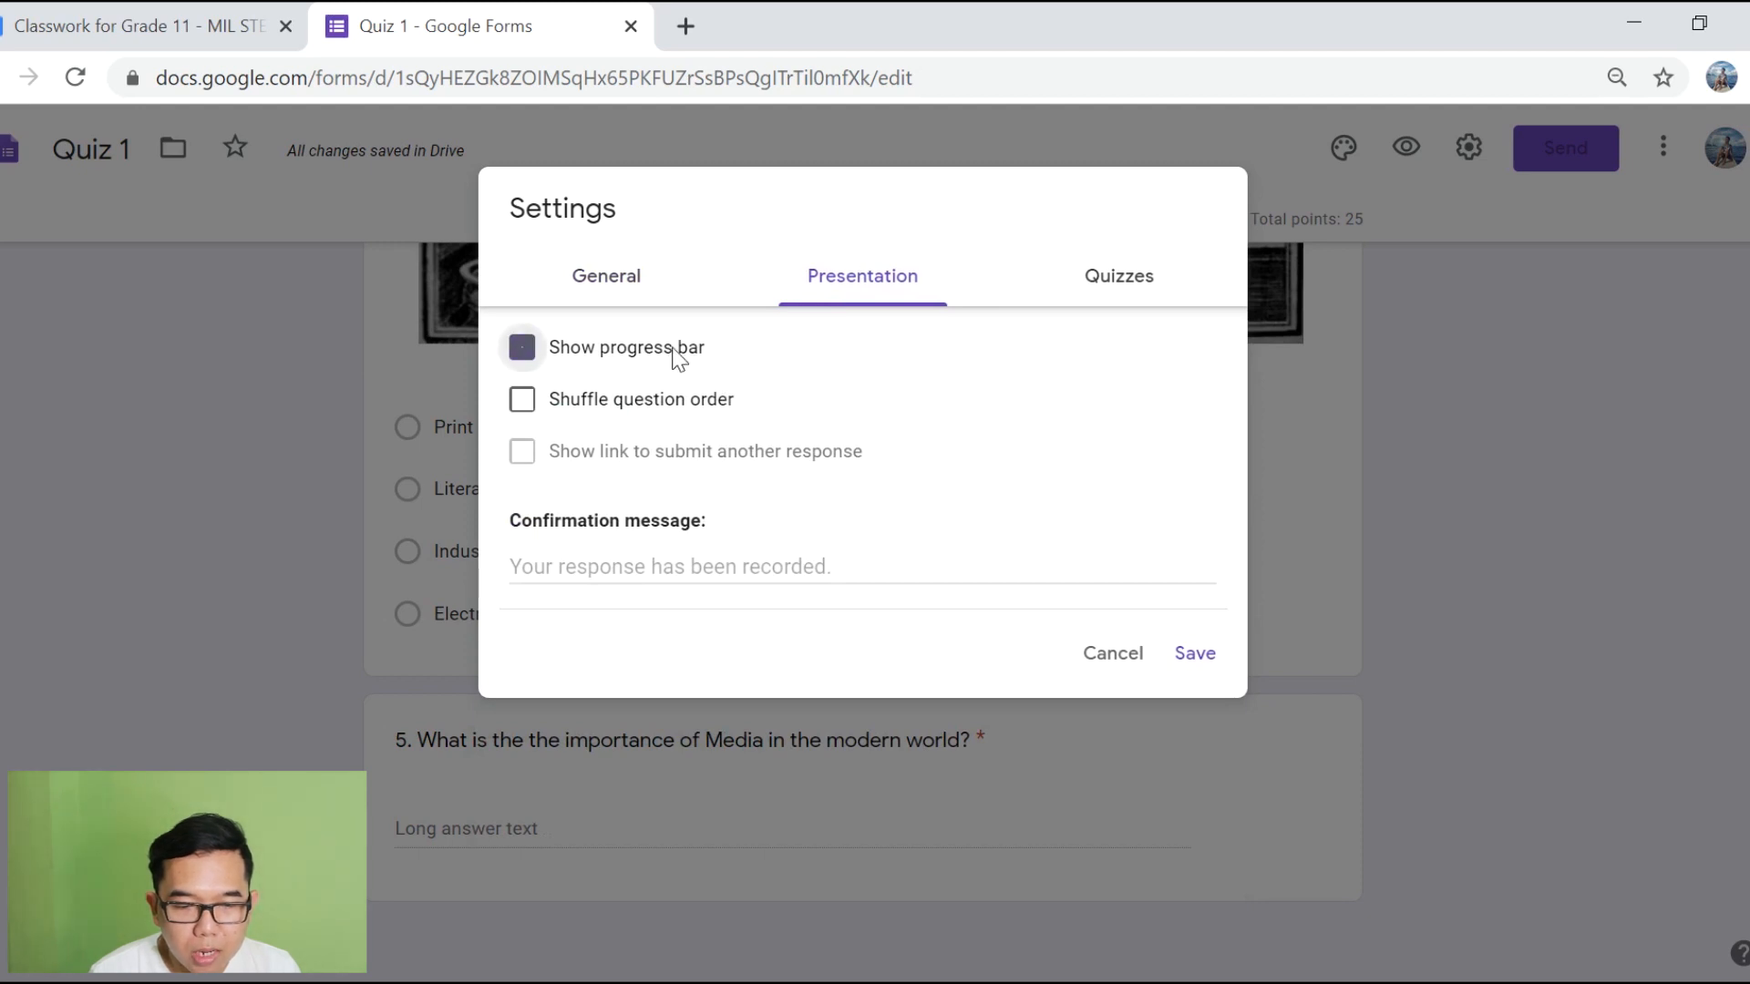
left_click(677, 401)
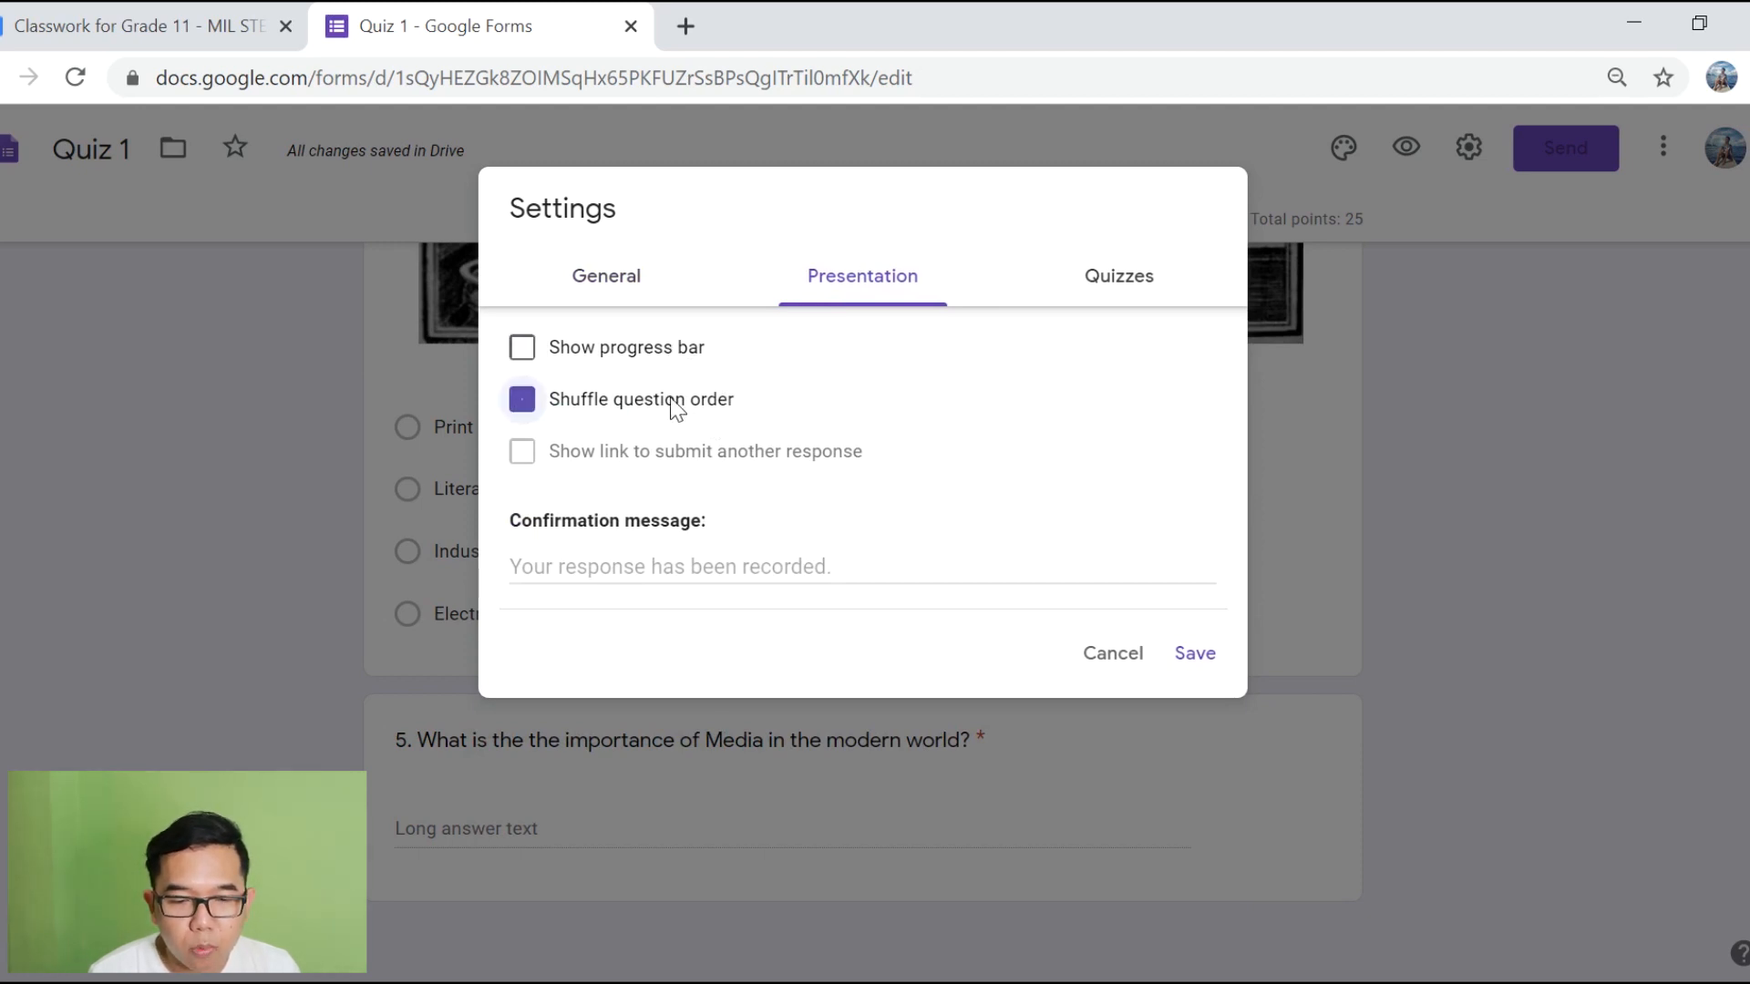
left_click(714, 415)
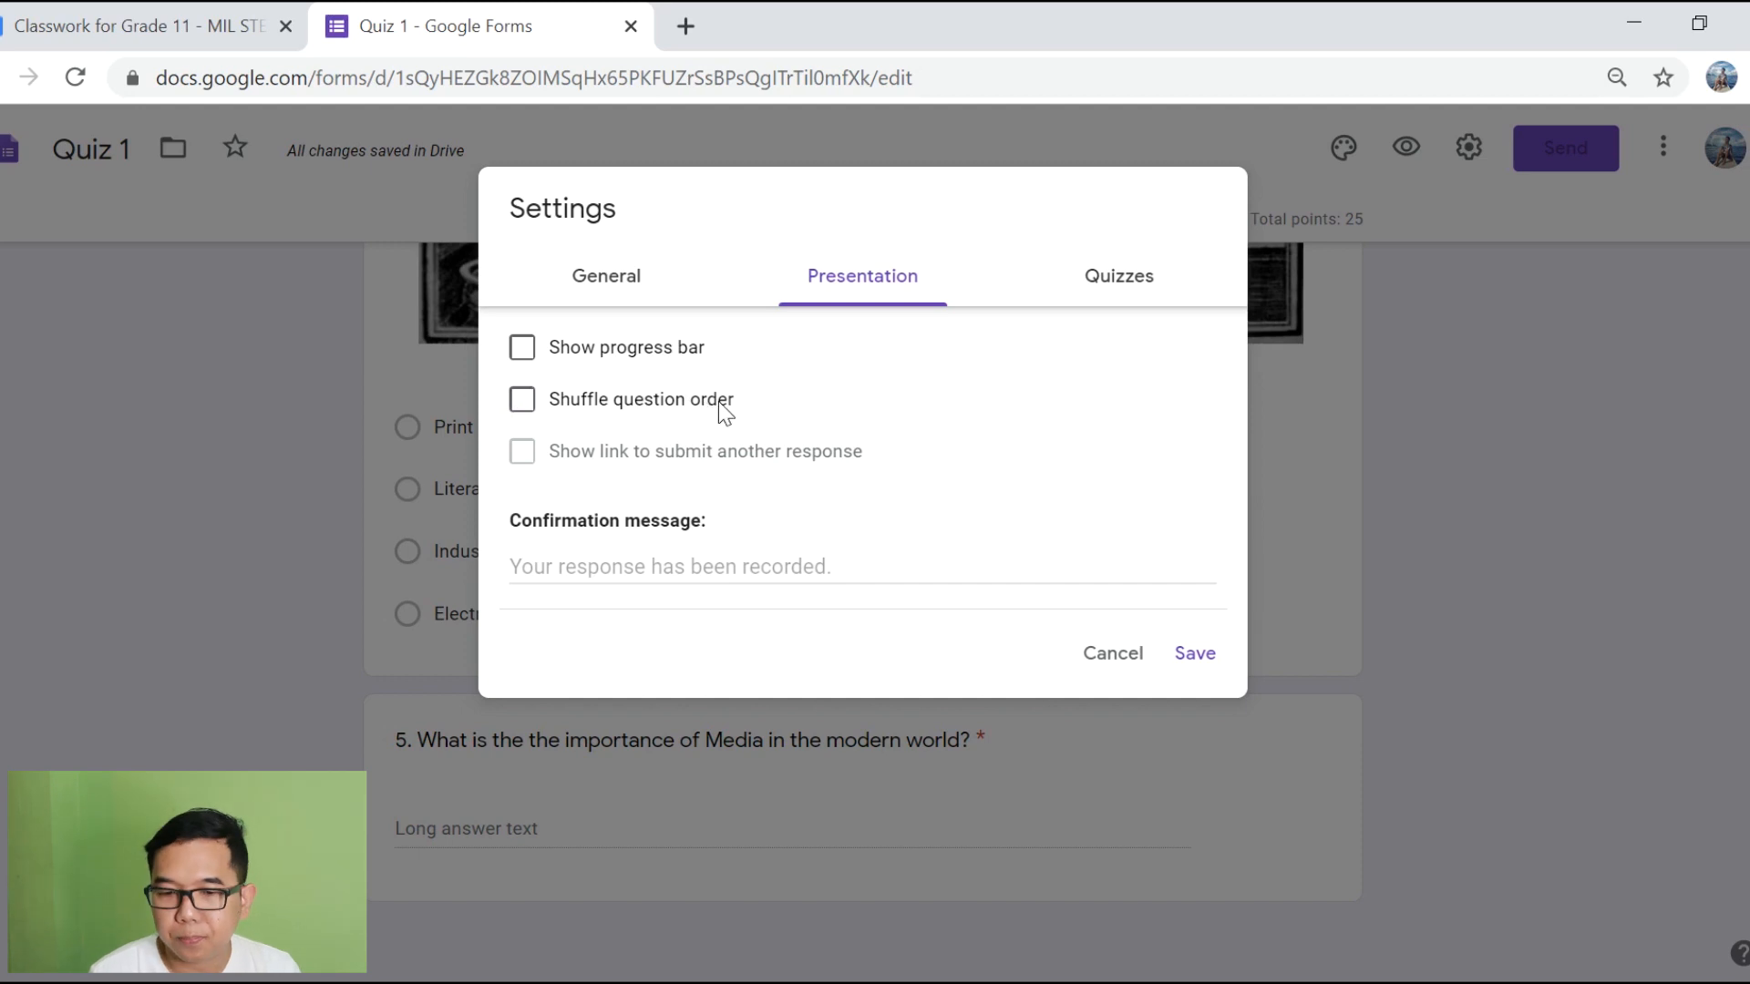
Step: In the quiz options, hide missed questions and correct answers from respondents and save the settings
left_click(1126, 284)
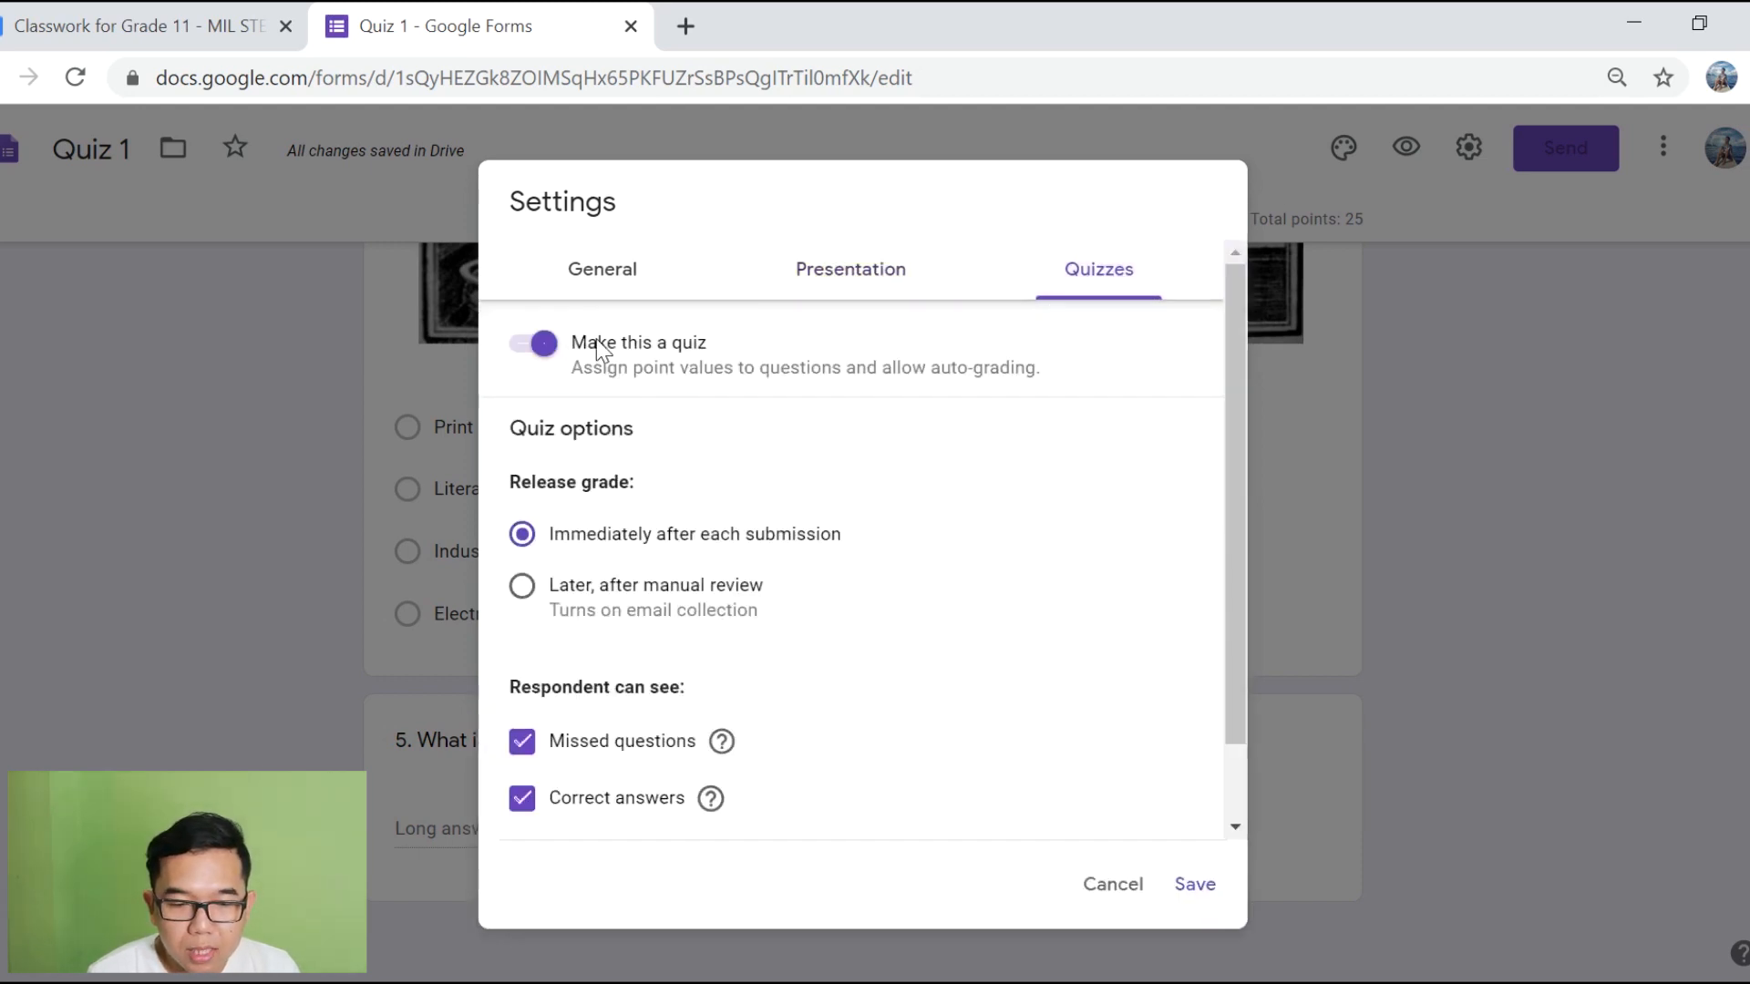
left_click(665, 740)
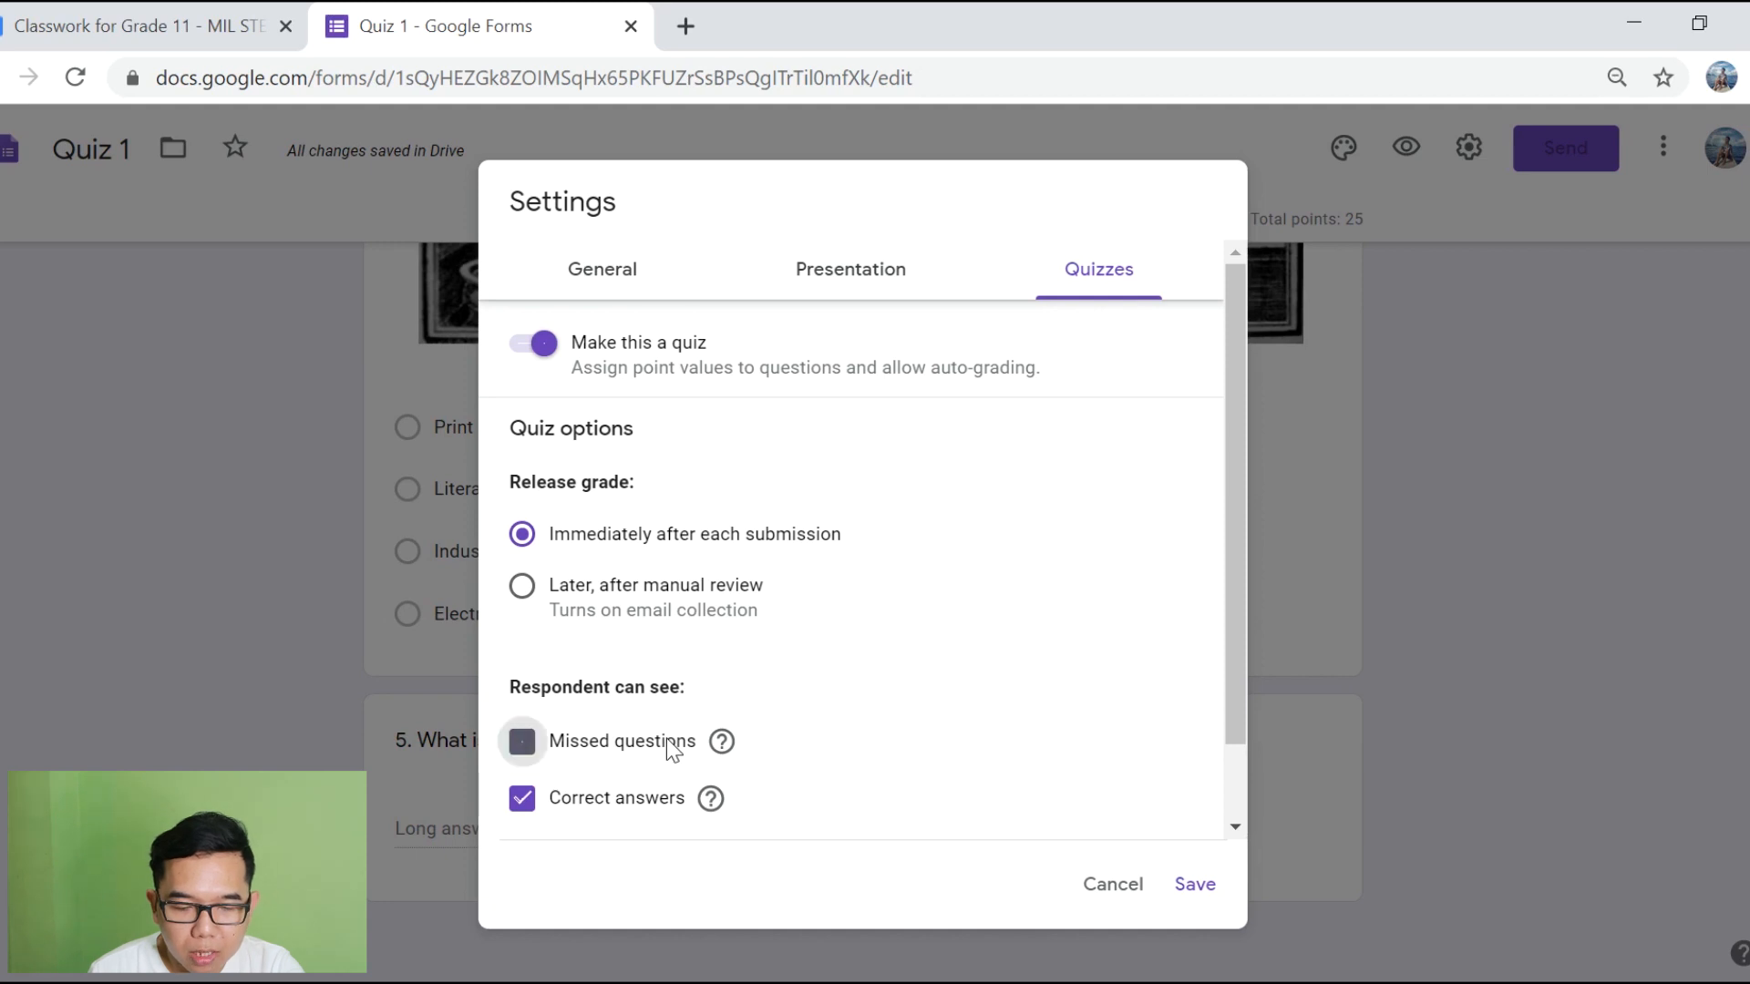
left_click(643, 805)
left_click(643, 805)
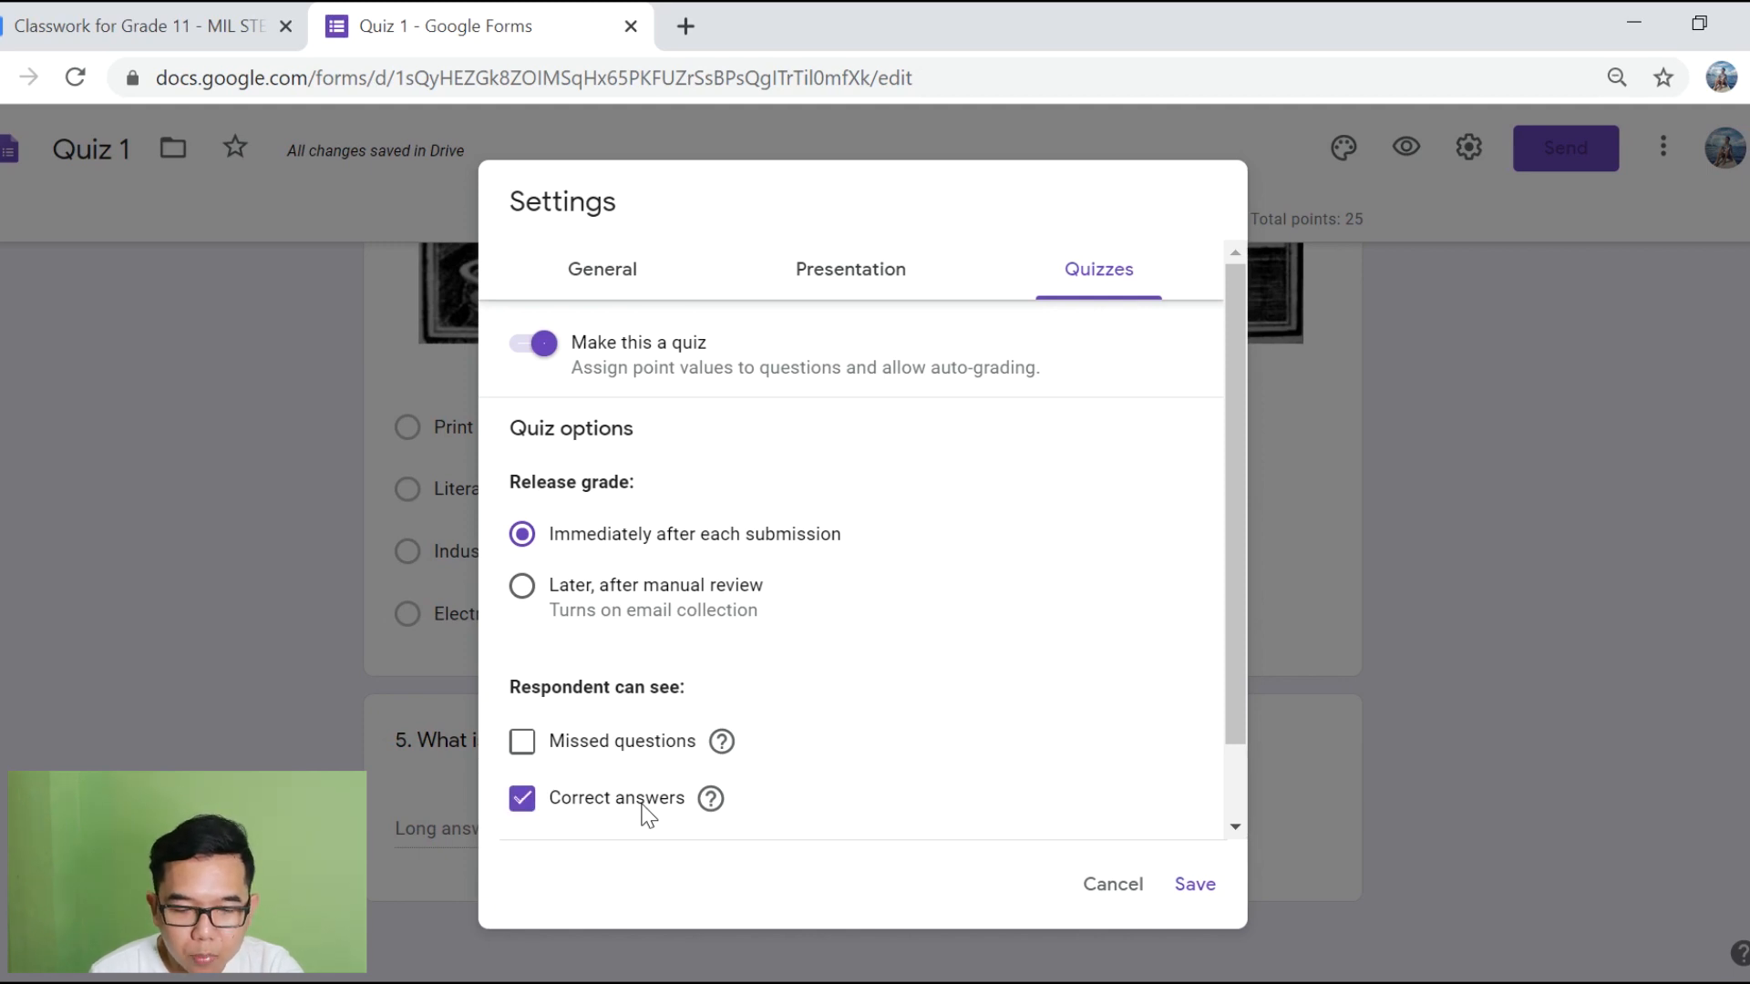
left_click(644, 807)
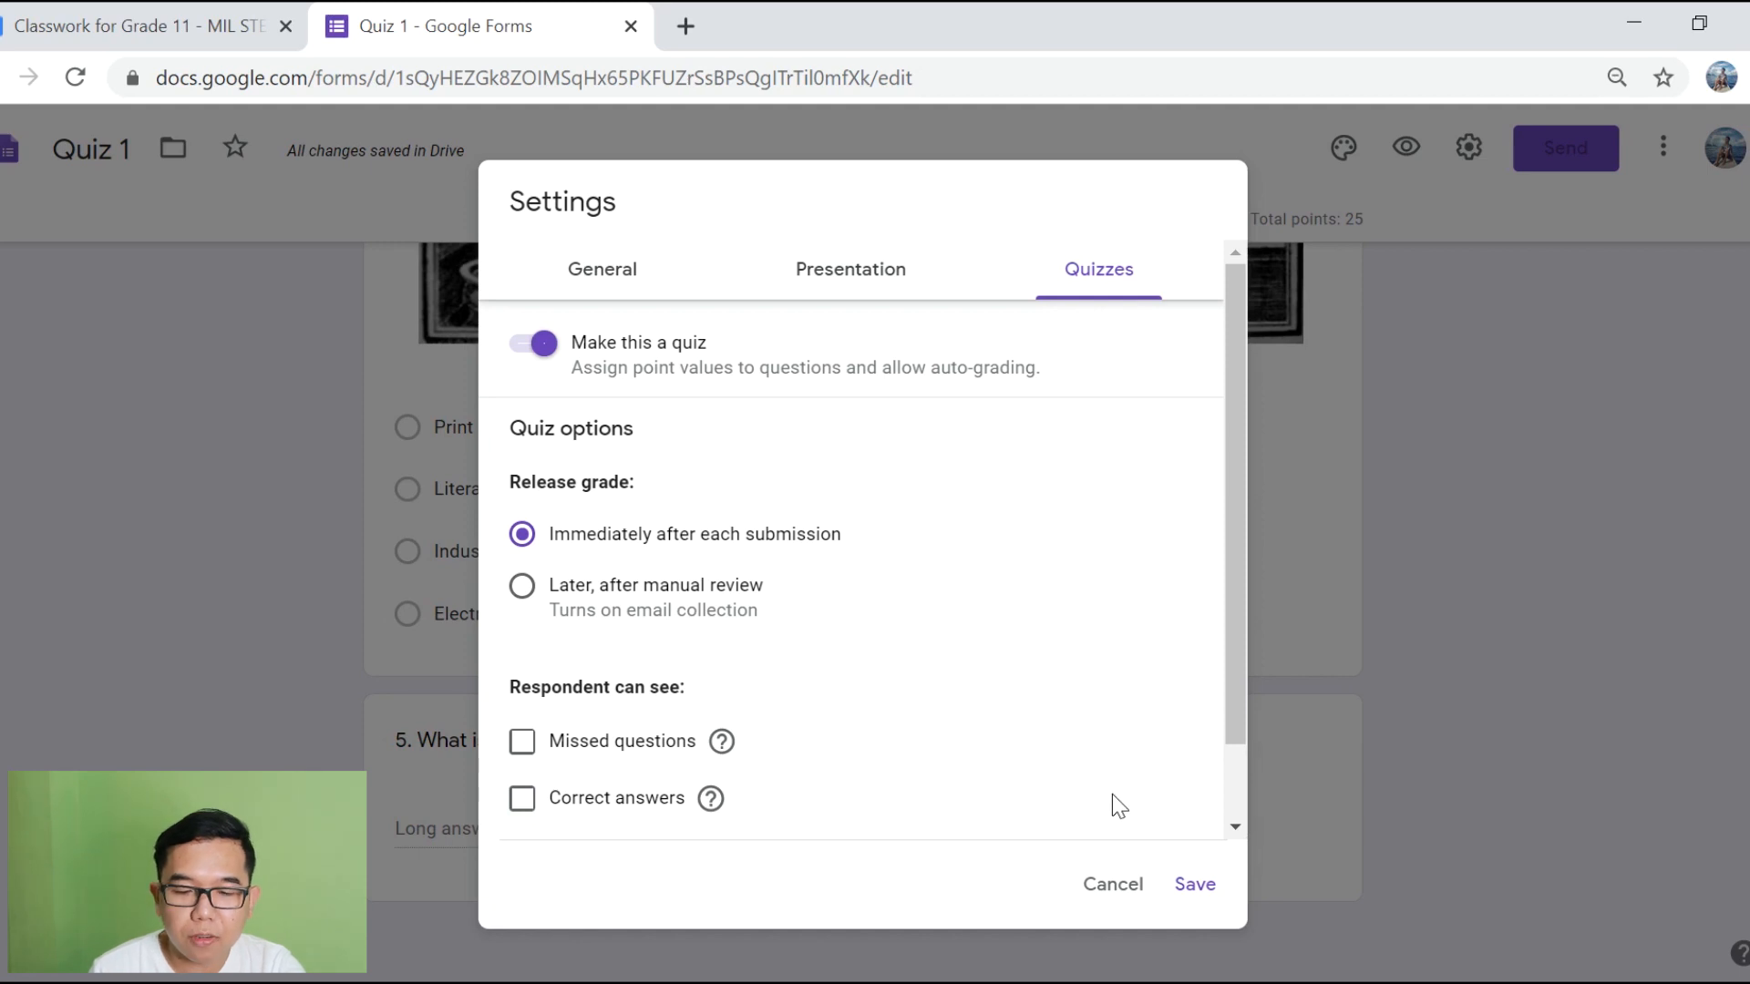
left_click(1194, 886)
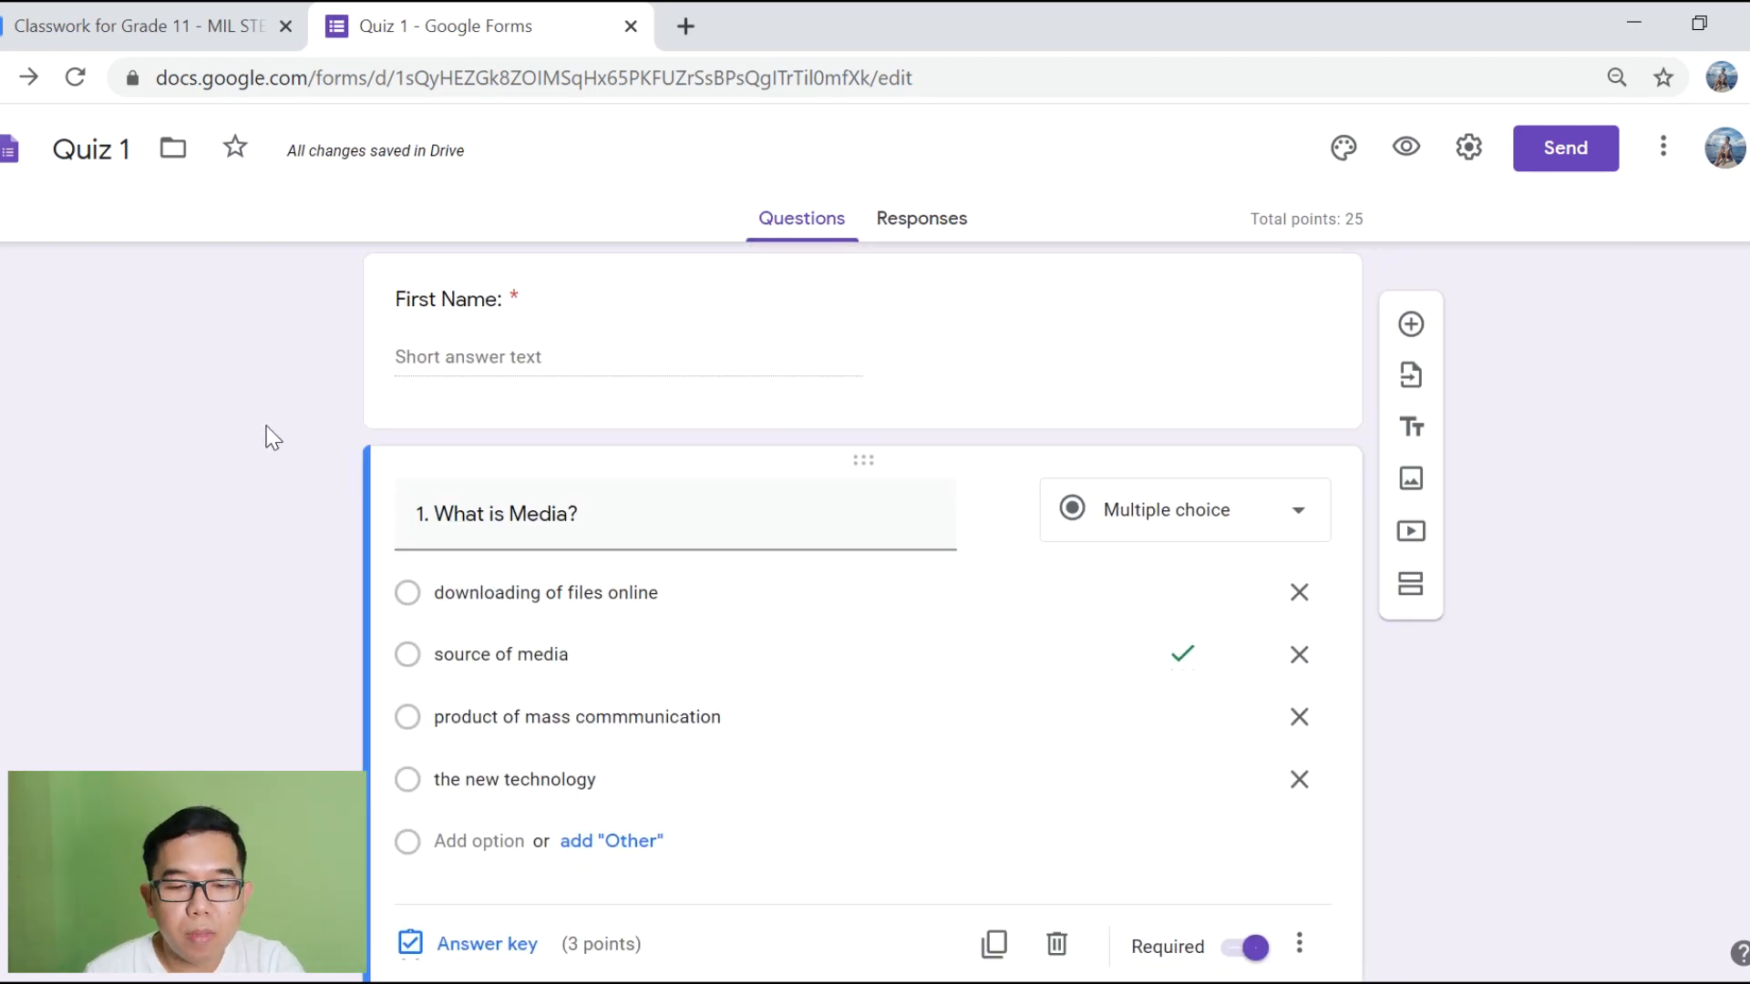
Step: Close the form and reopen the attached Blank Quiz from the Google Classroom assignment
mouse_move(314, 159)
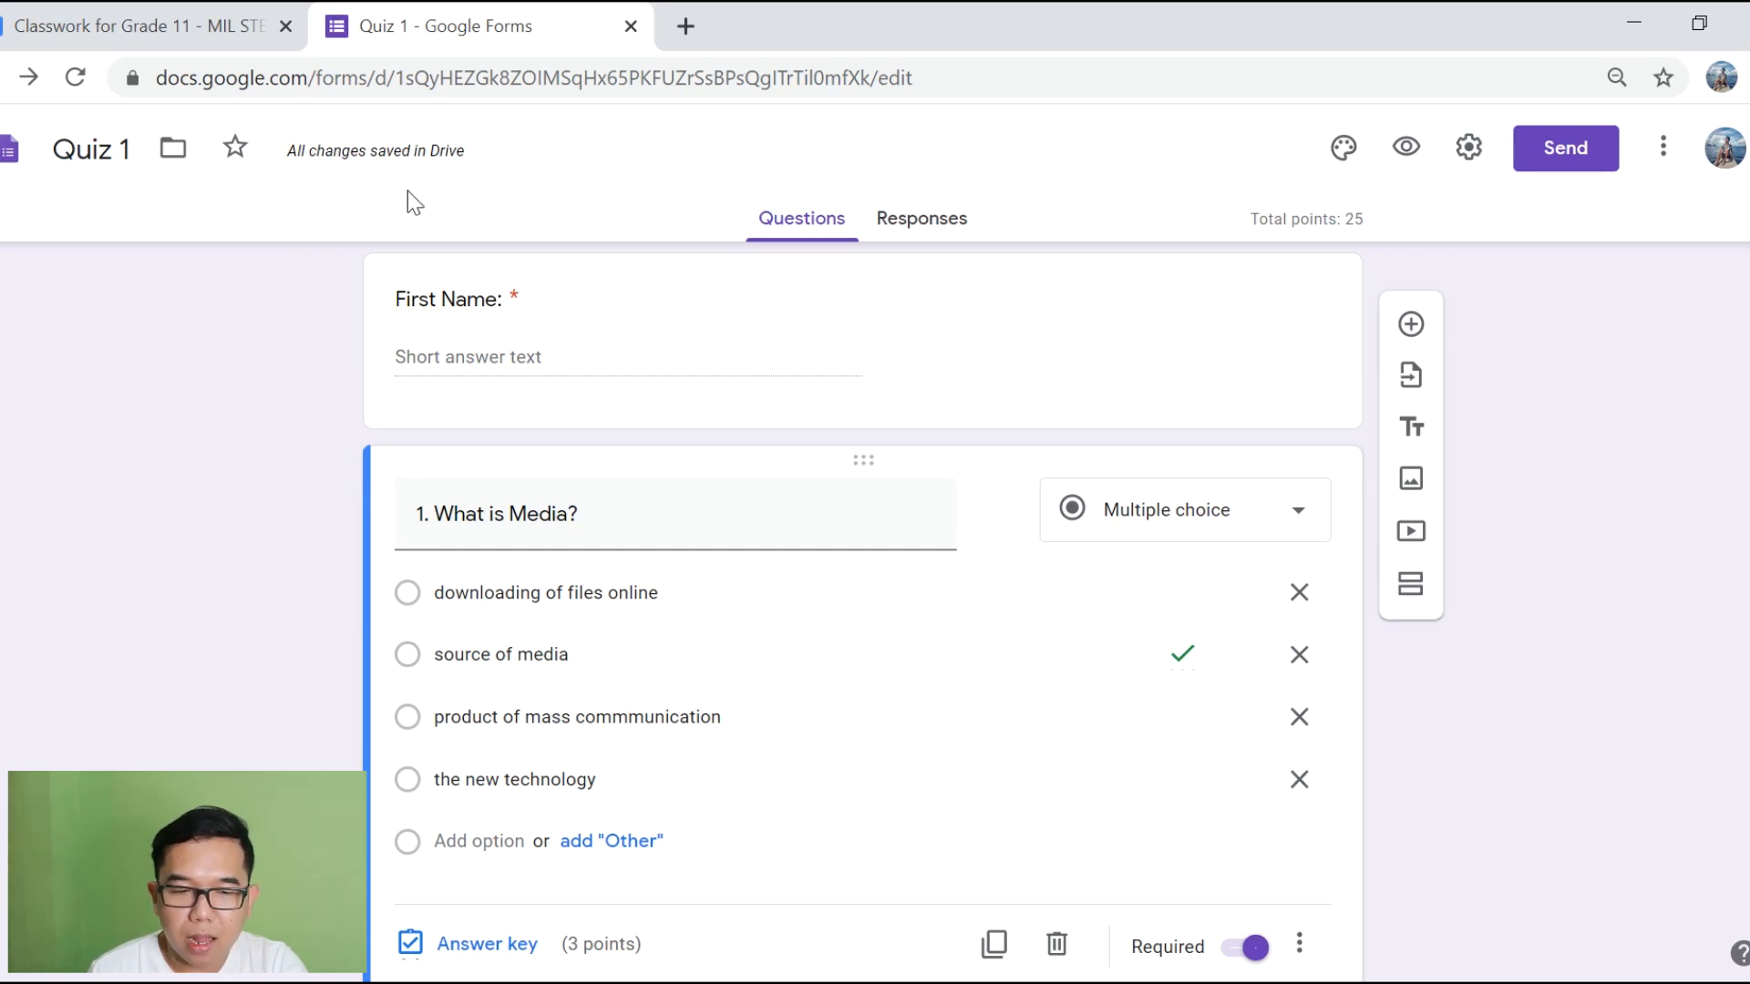
left_click(631, 26)
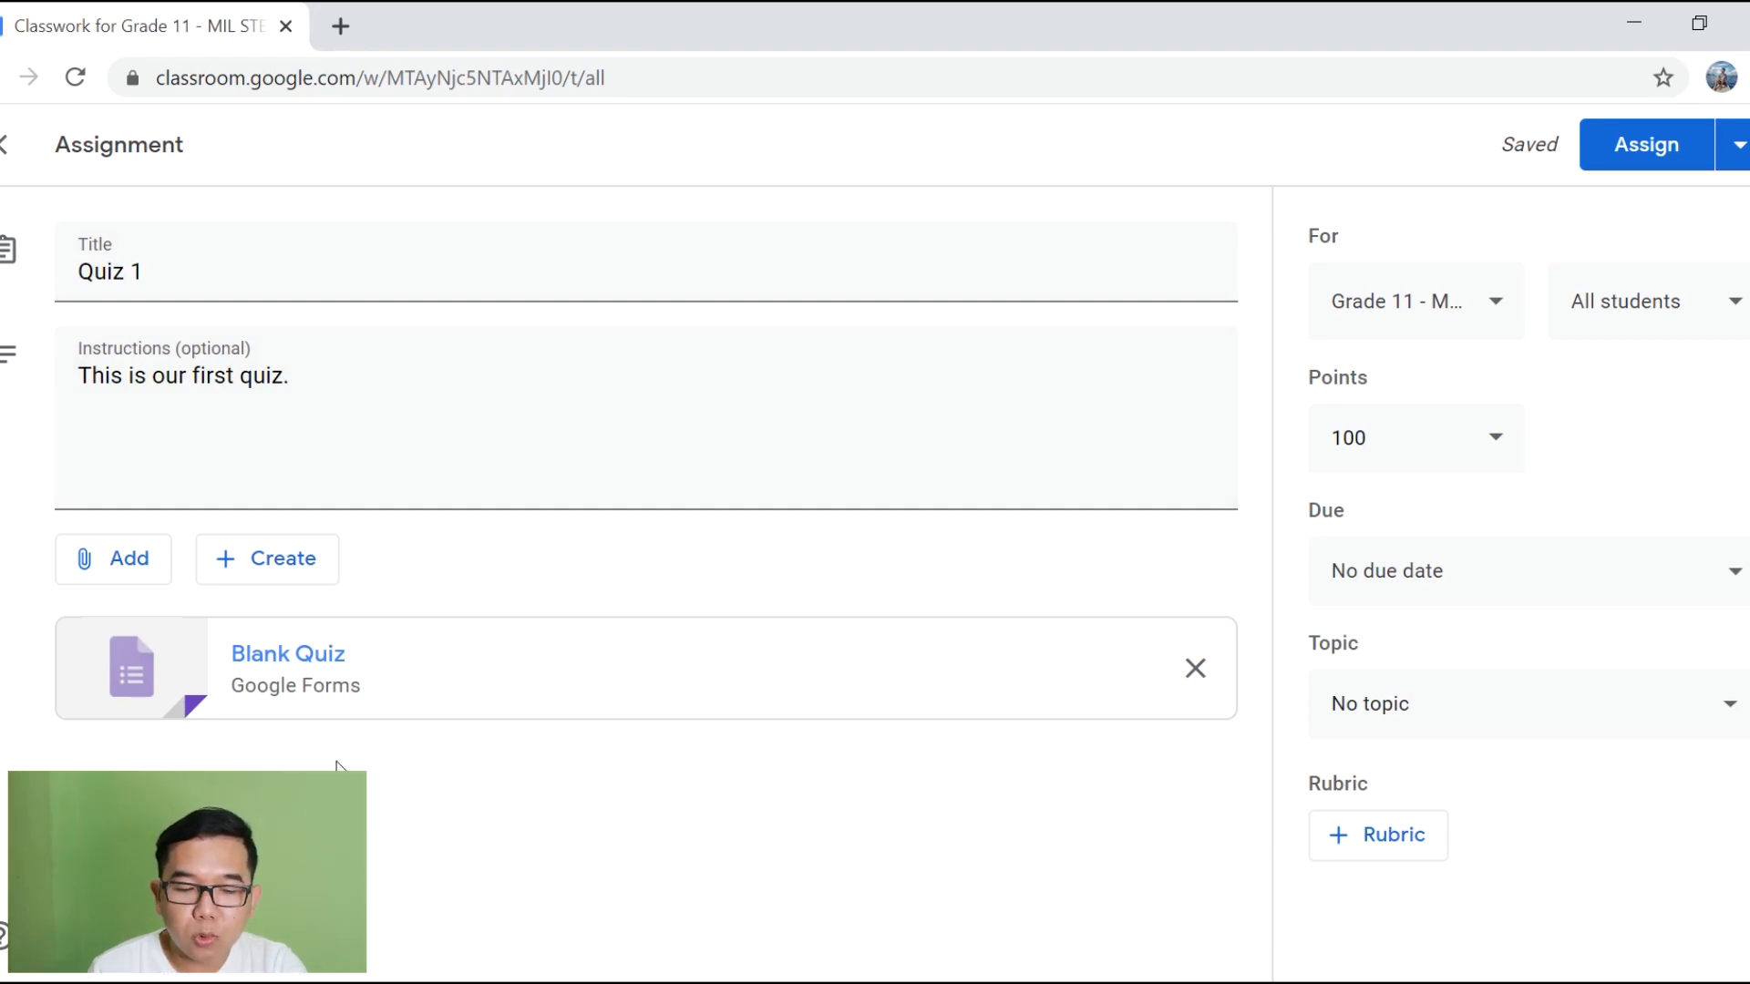
left_click(302, 660)
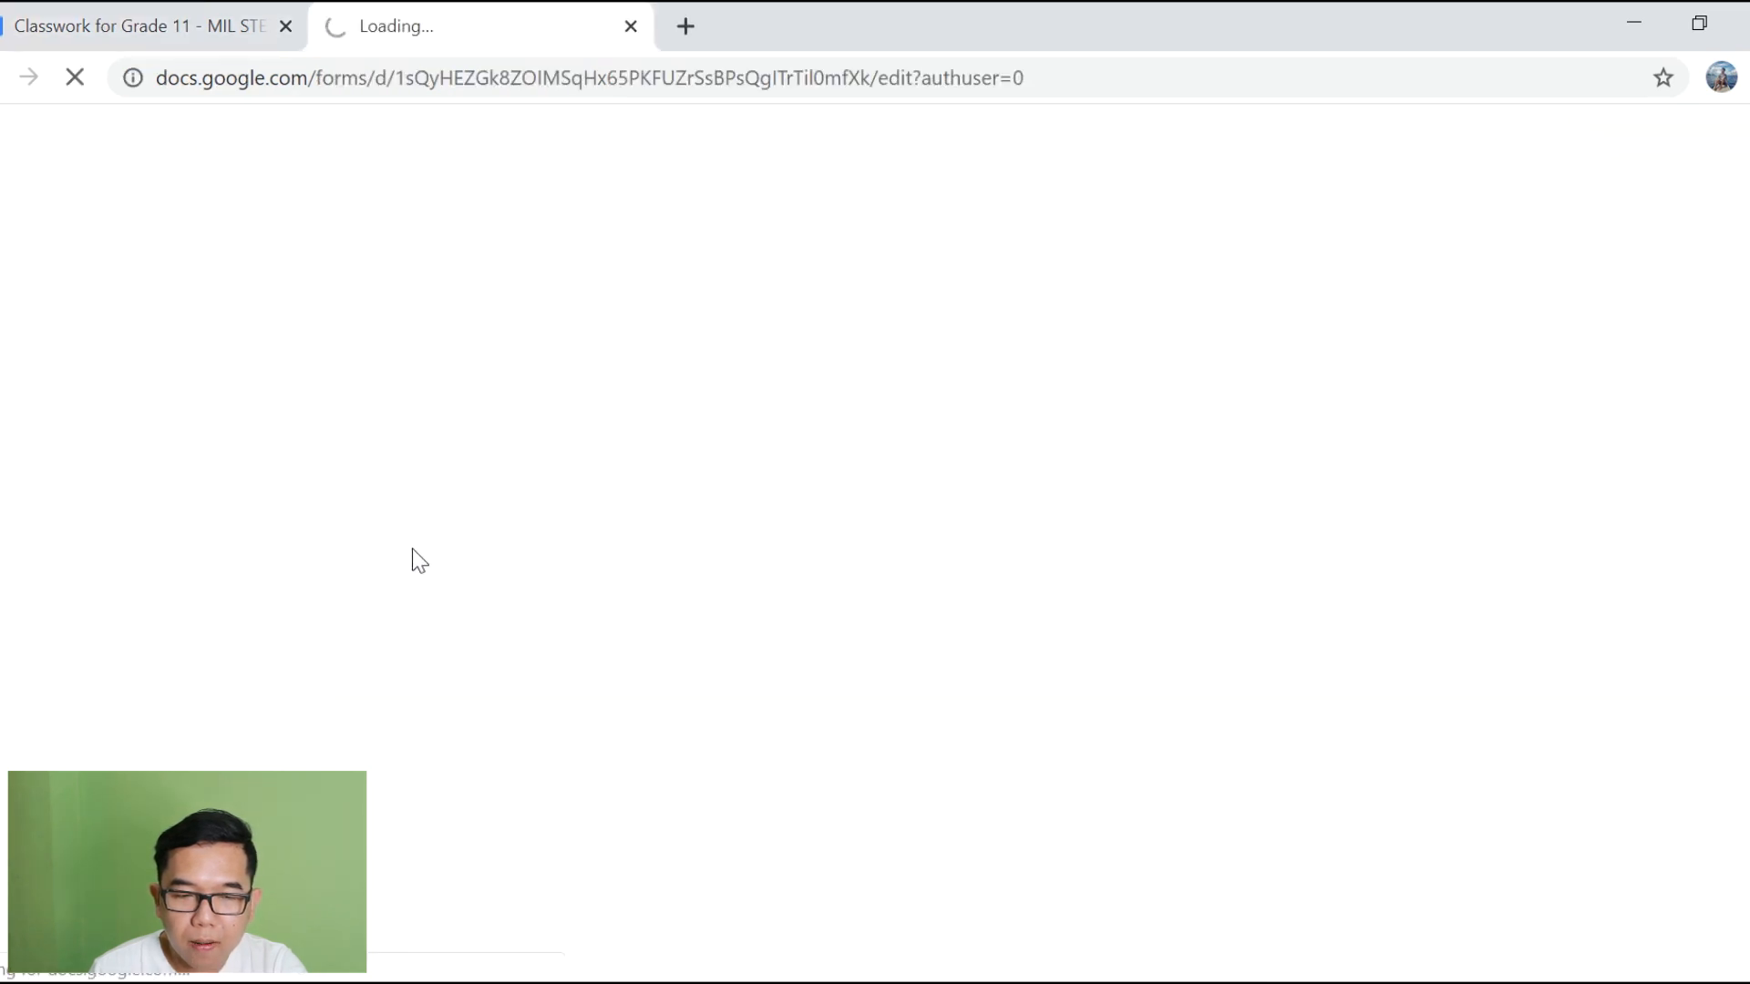
Step: Look through the questions in the Quiz 1 form and close it to return to the assignment
scroll(1048, 521, "down", 10)
scroll(1052, 521, "up", 10)
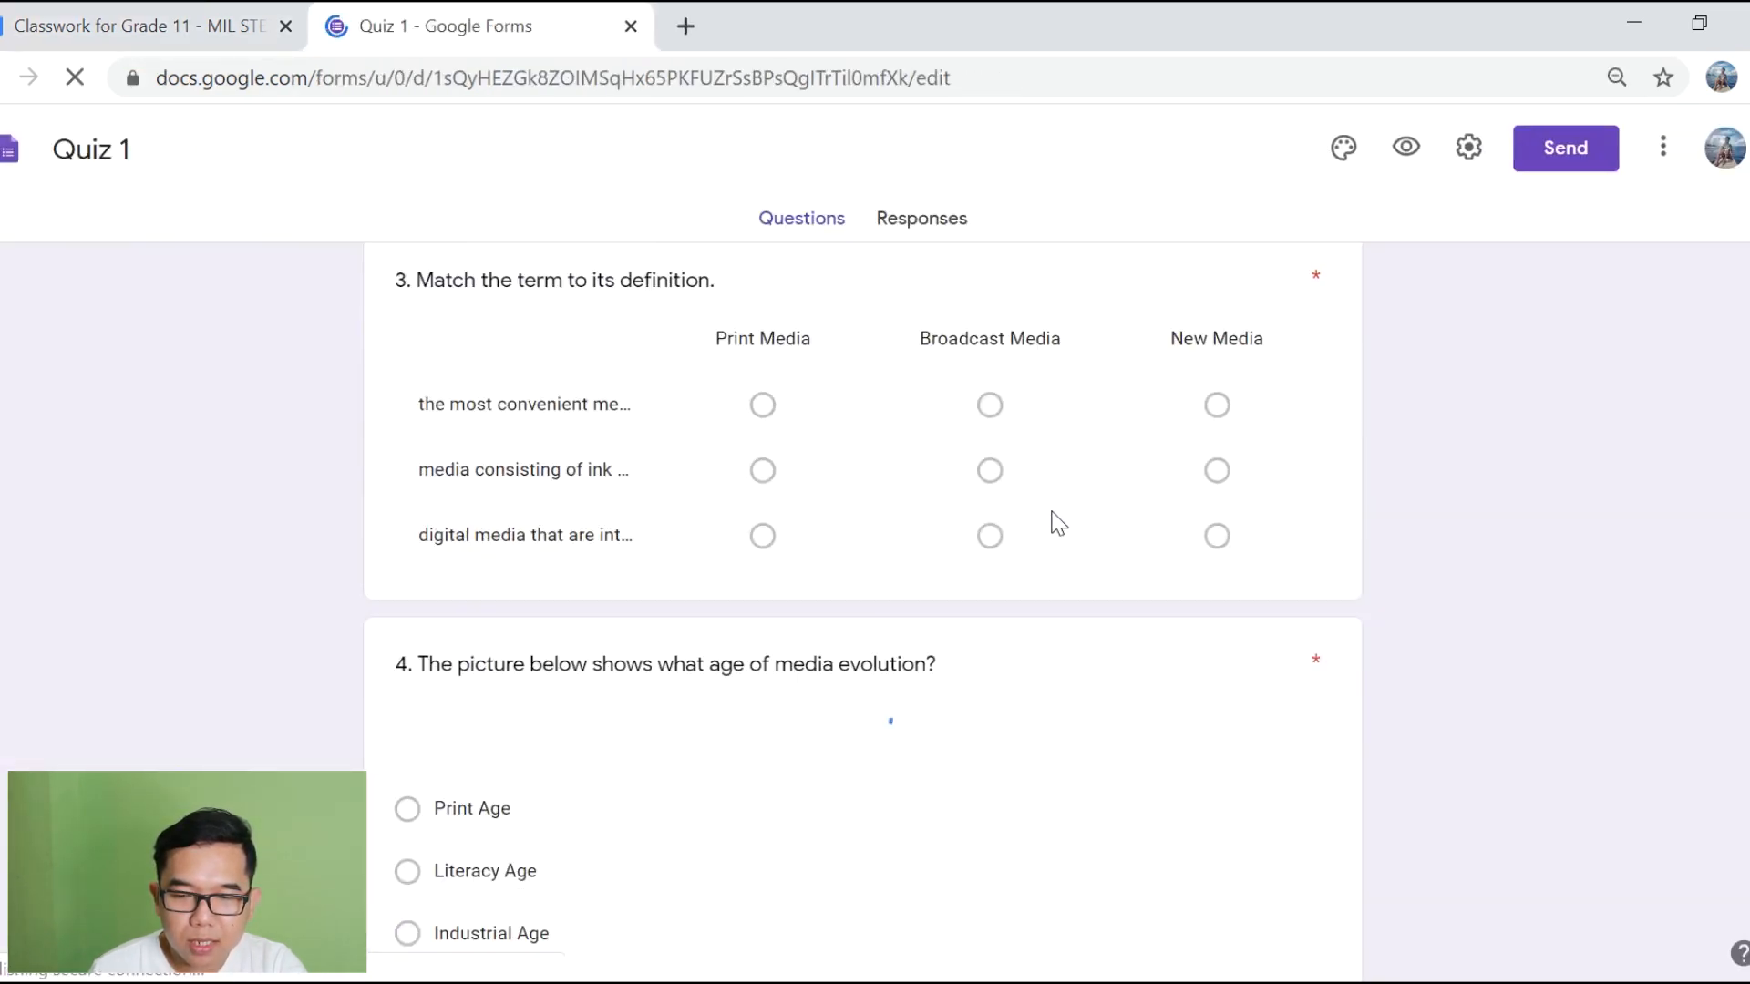
left_click(629, 26)
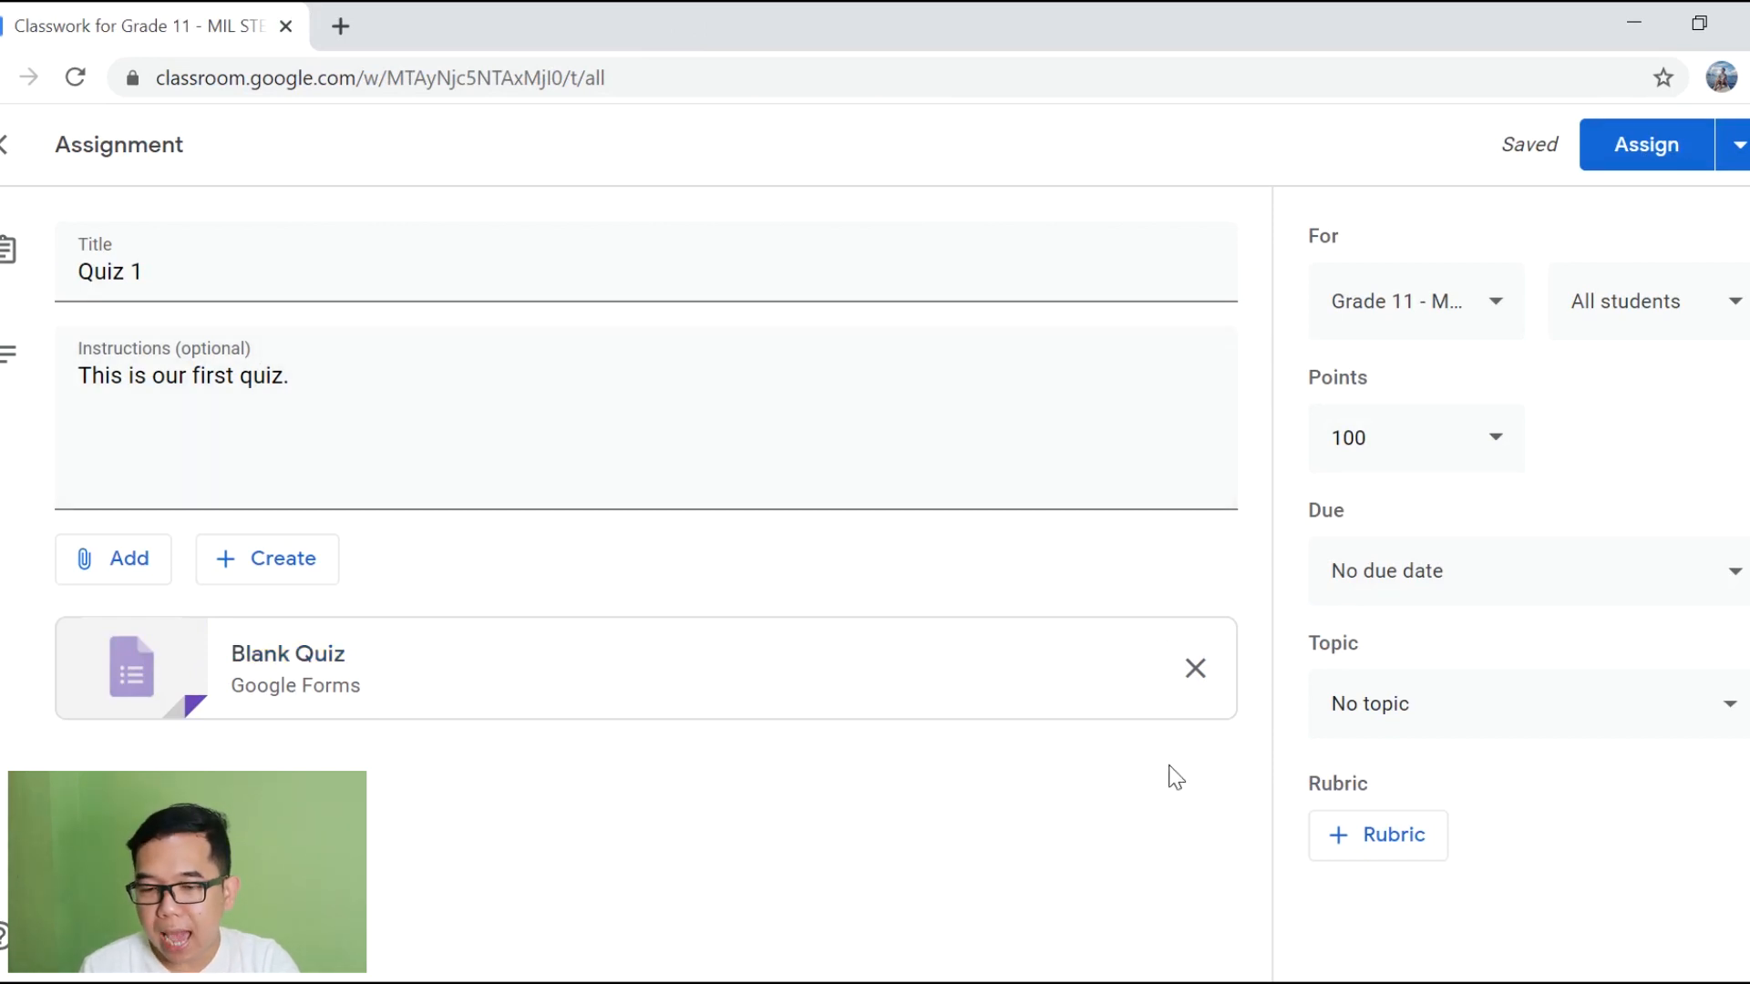
Step: Check the assignment's class and student recipients and set its points to 25
left_click(1473, 310)
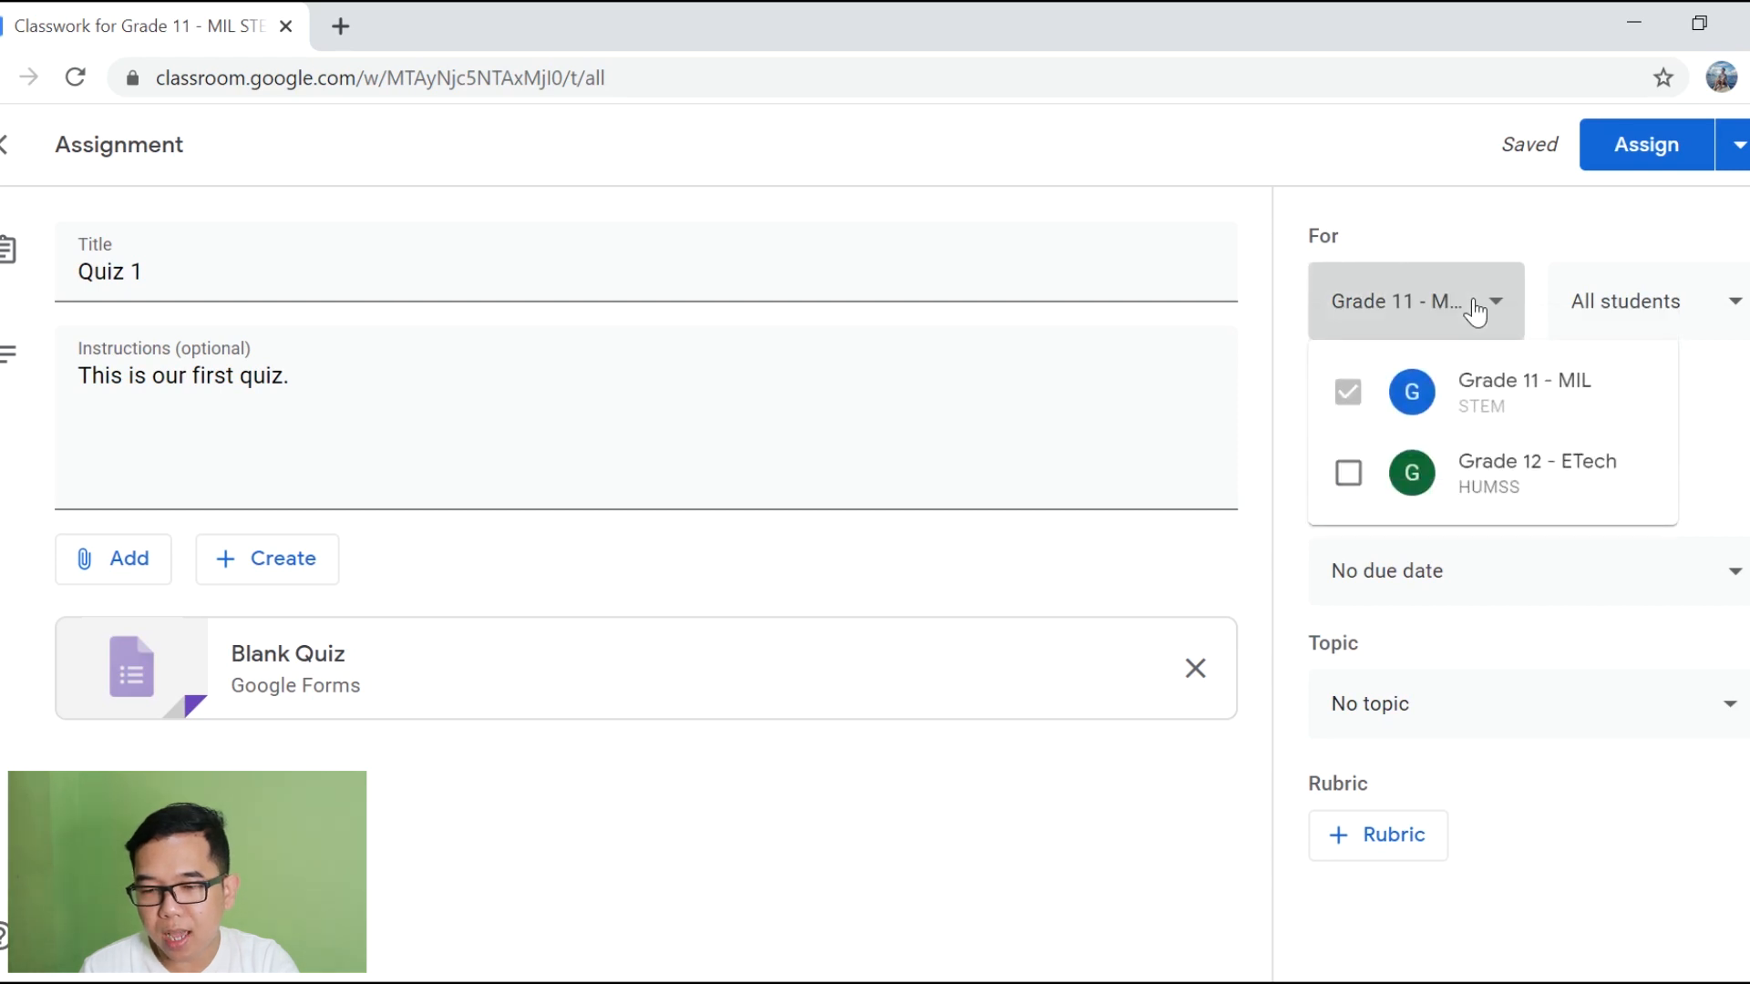
left_click(1472, 310)
left_click(1634, 305)
left_click(1640, 308)
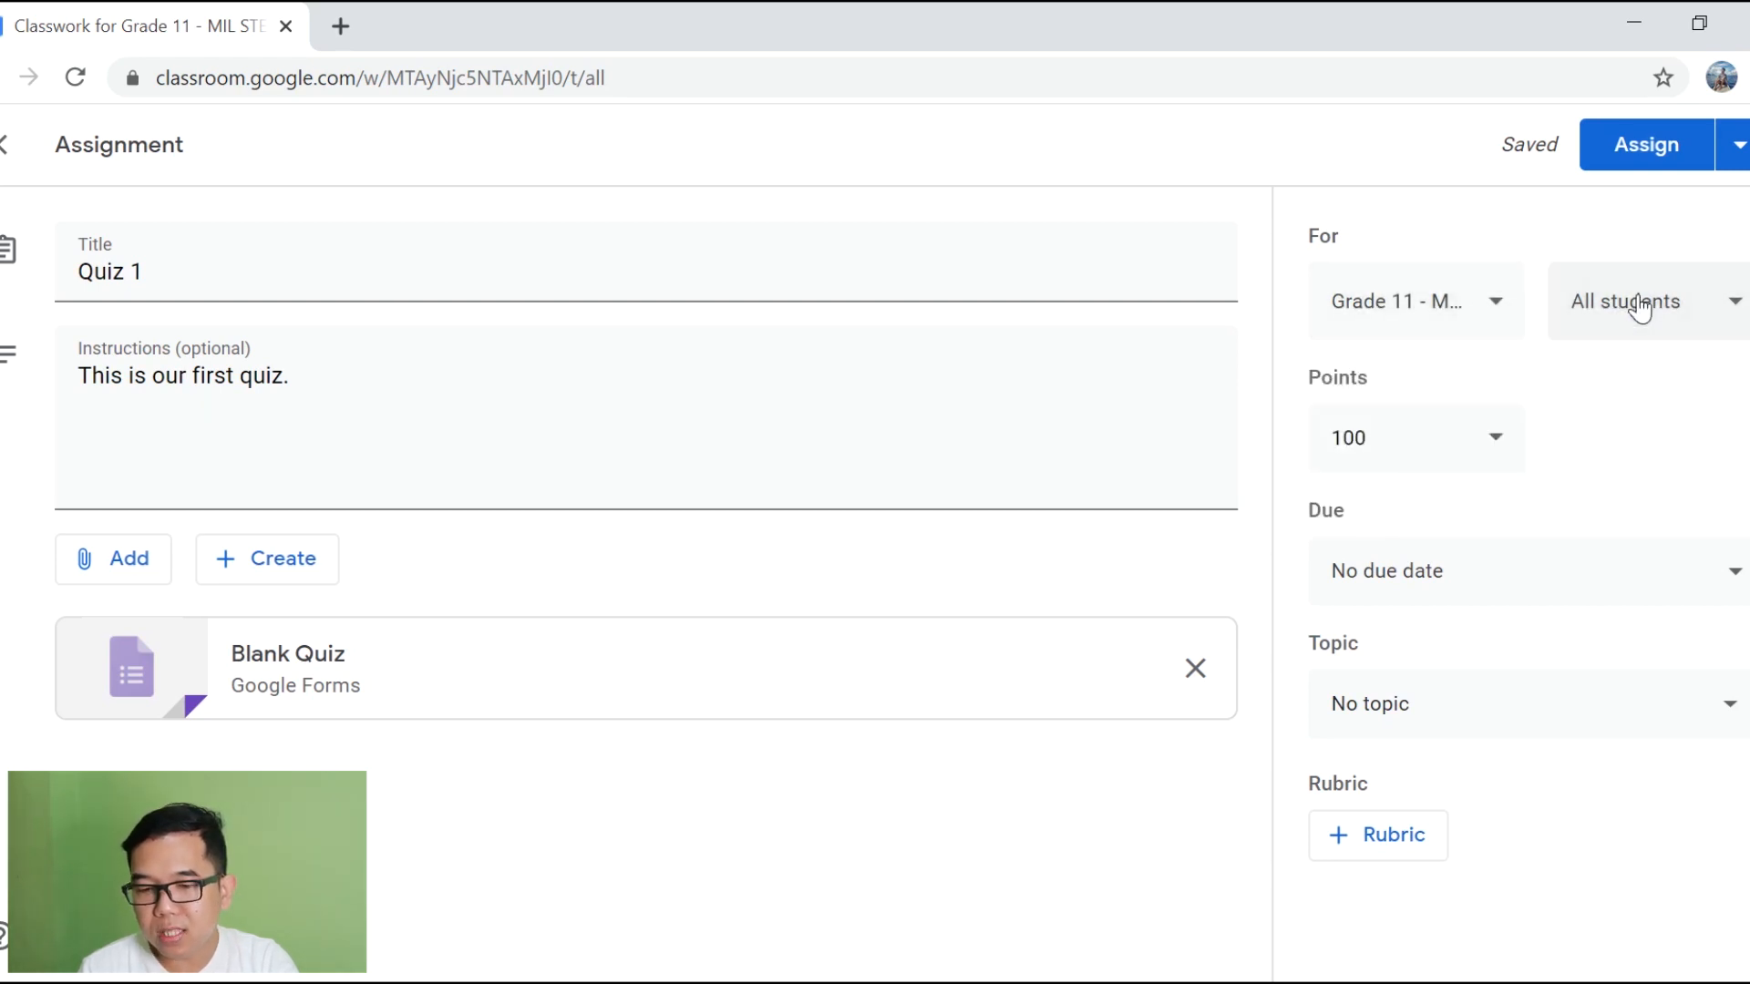
double_click(1414, 438)
type("25")
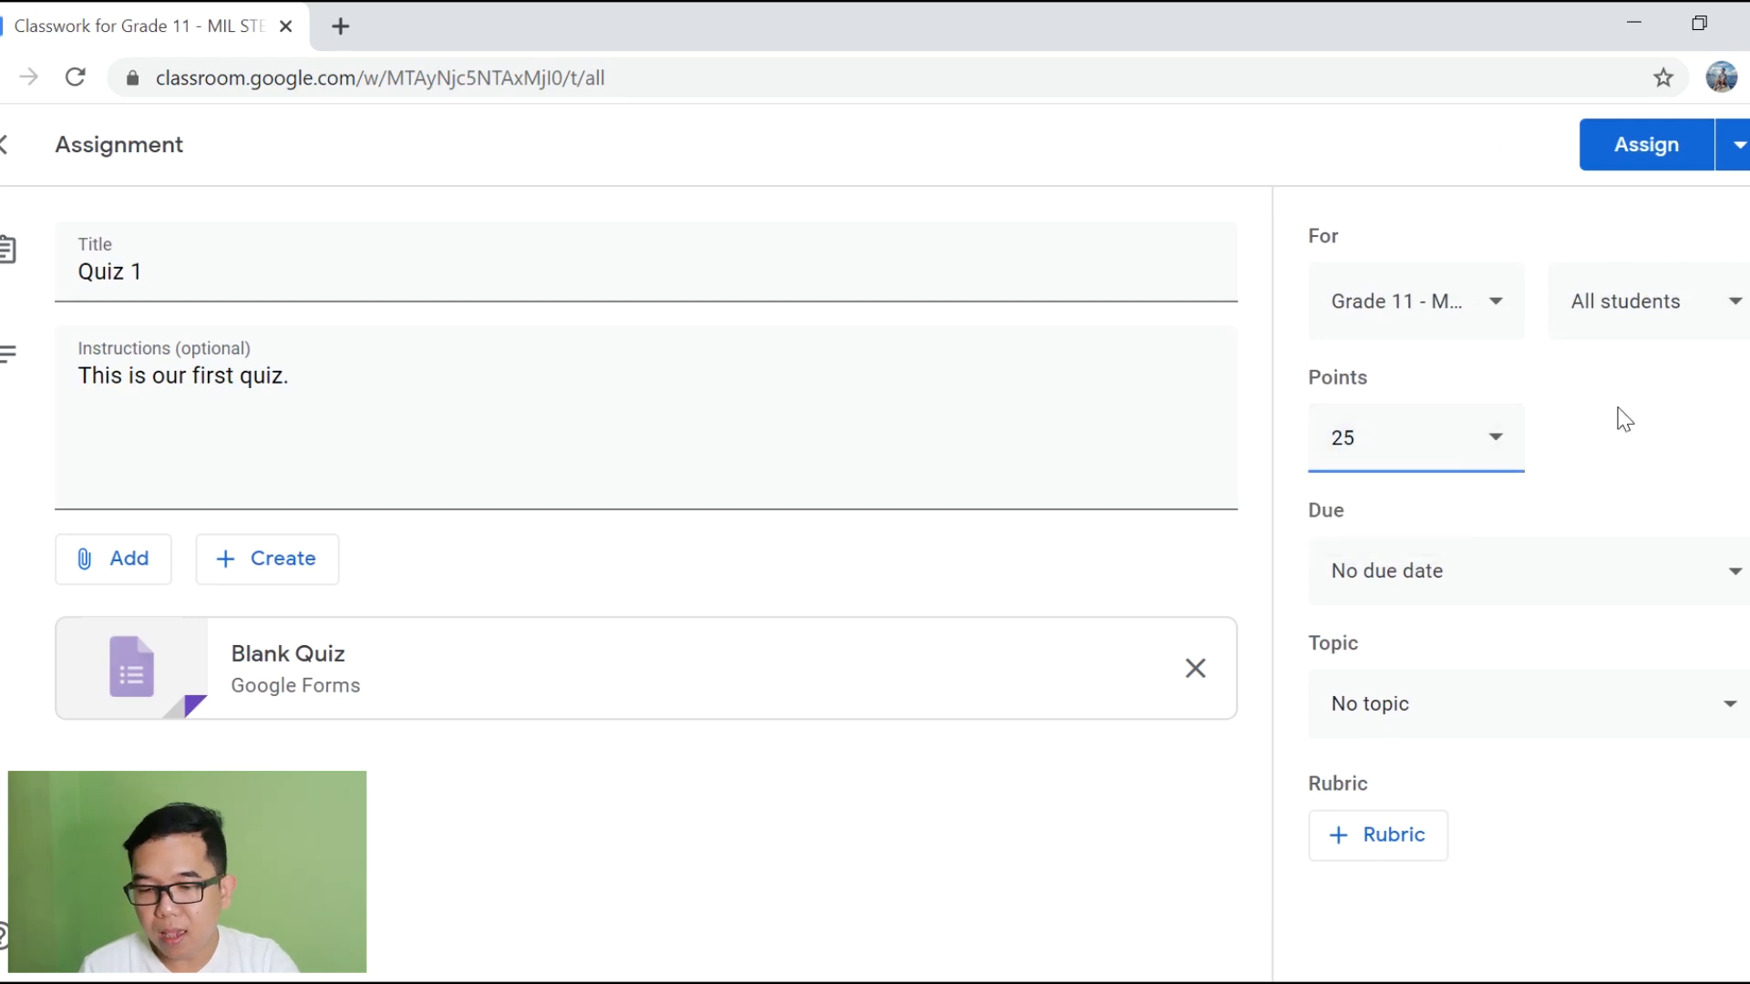
Step: Set the assignment's due date to May 27, 2020 and its topic to Chapter 1 - Intro to MIL
left_click(1505, 574)
left_click(1477, 676)
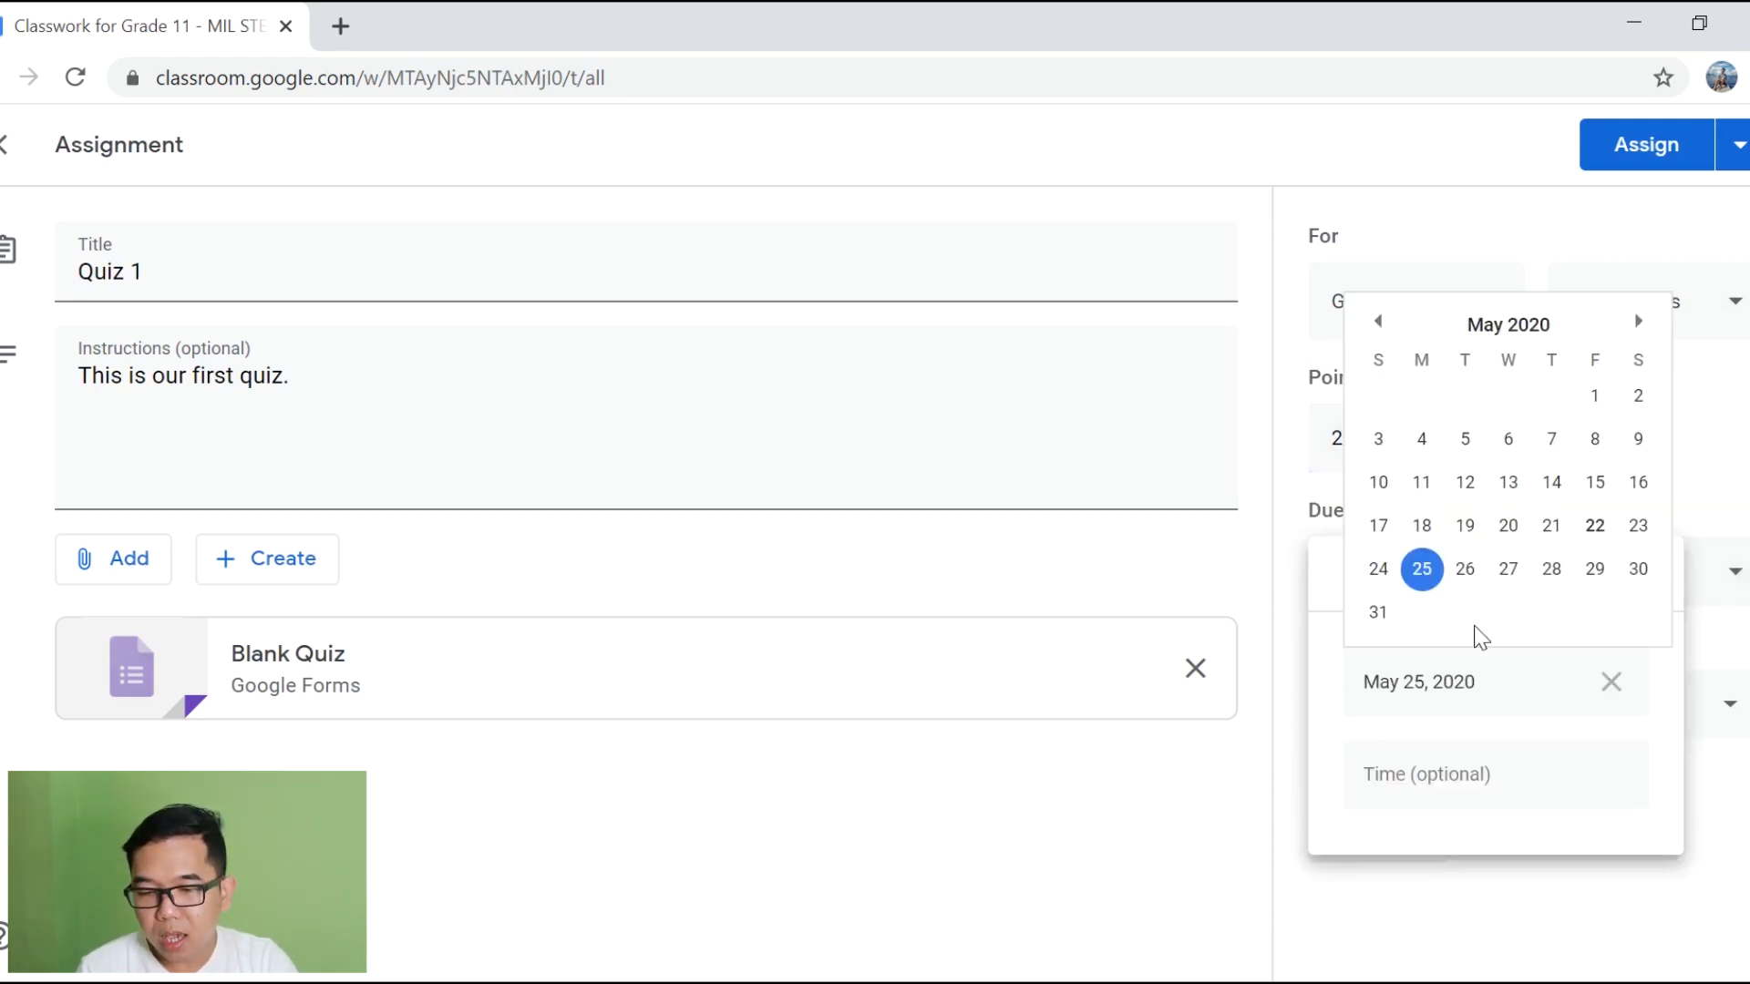
left_click(1511, 569)
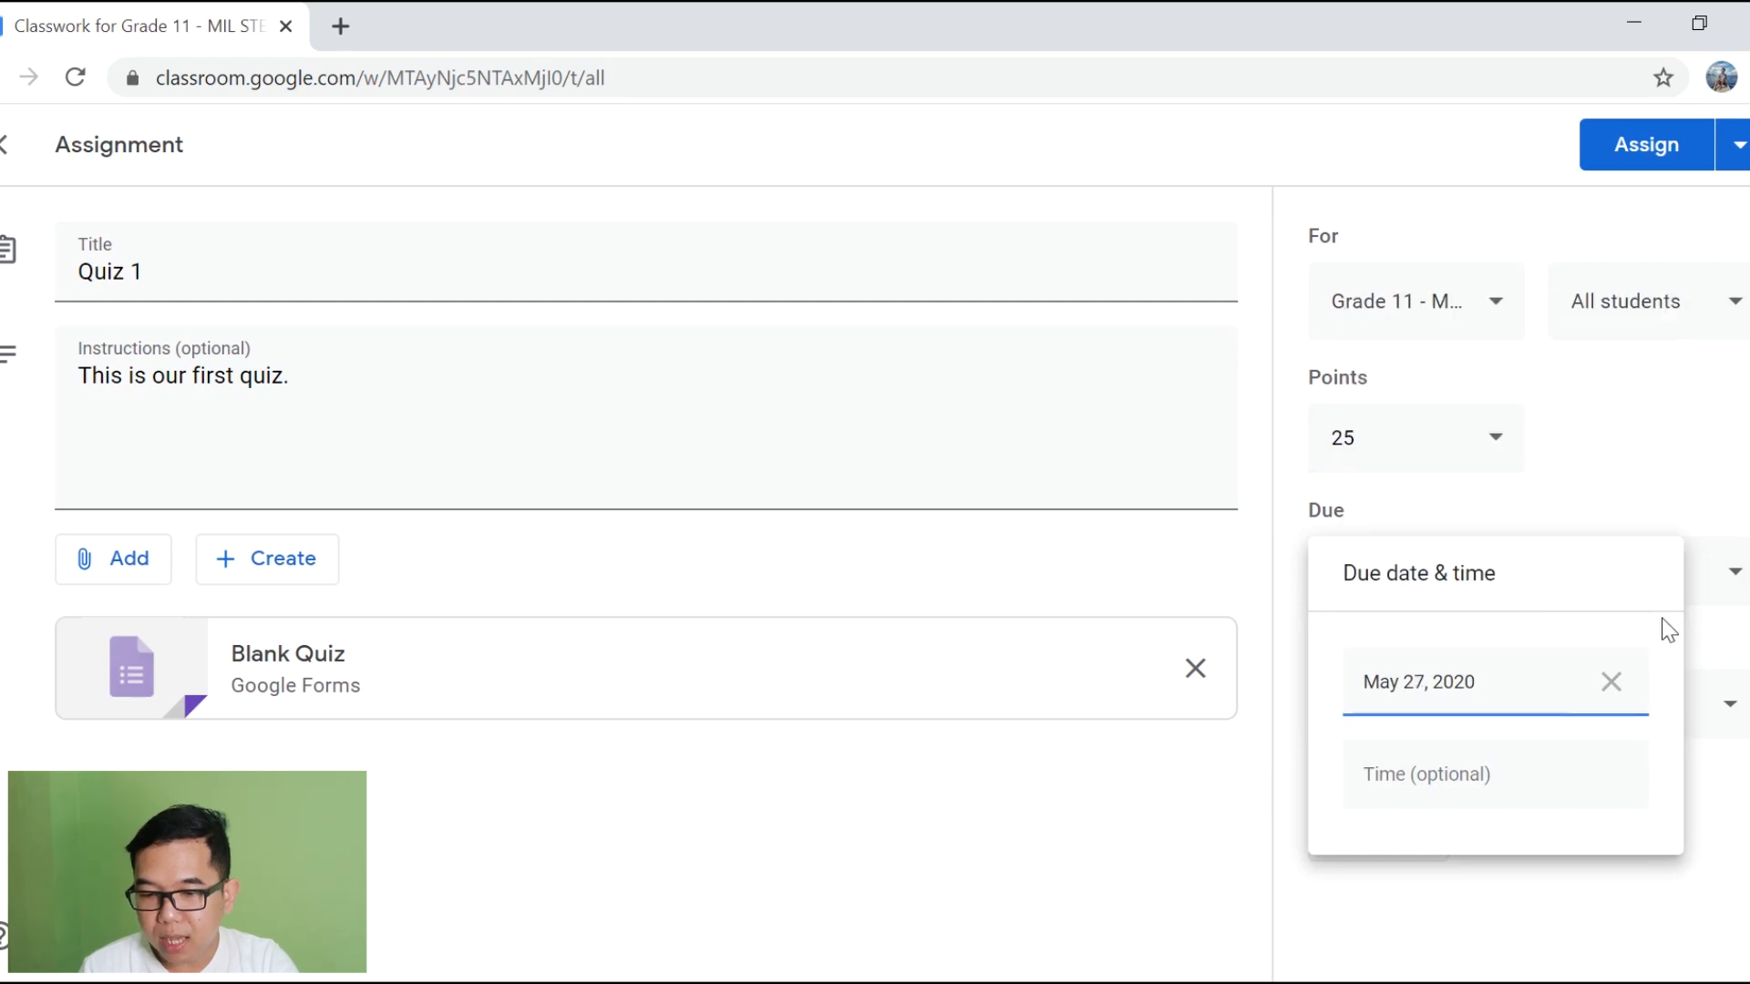
left_click(1686, 442)
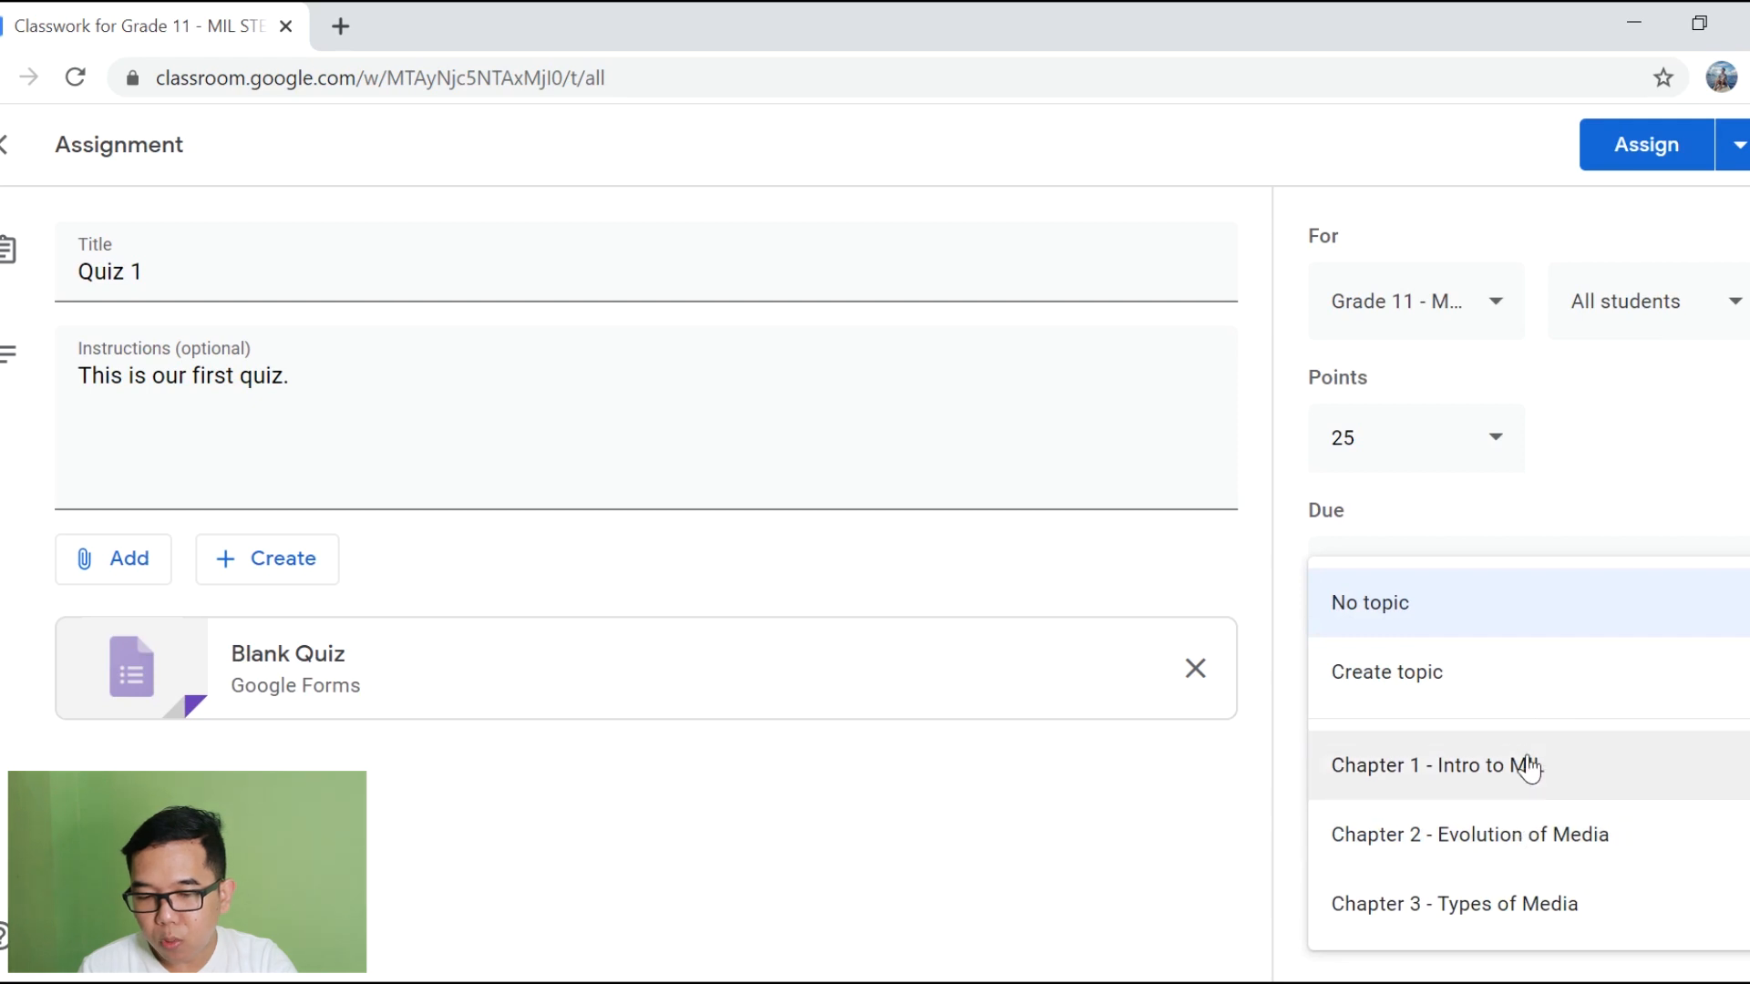
left_click(1528, 767)
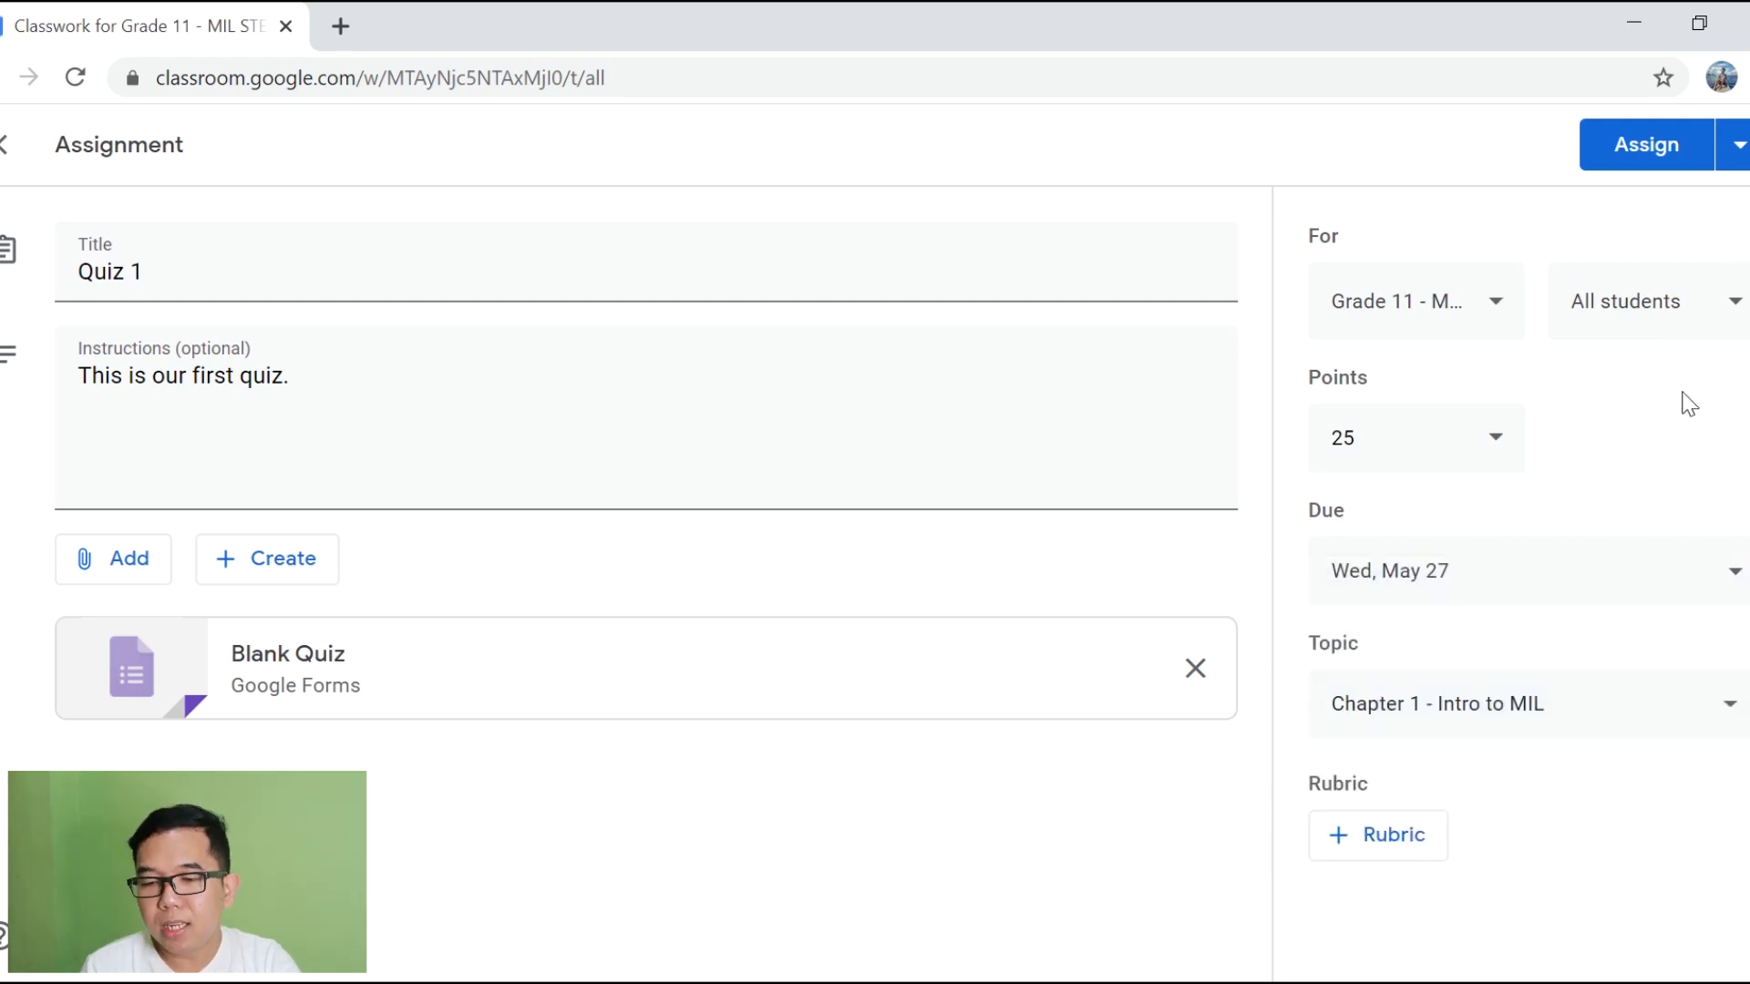
Step: Review the posting options, assign Quiz 1 to the class immediately and open its classwork entry
left_click(1739, 155)
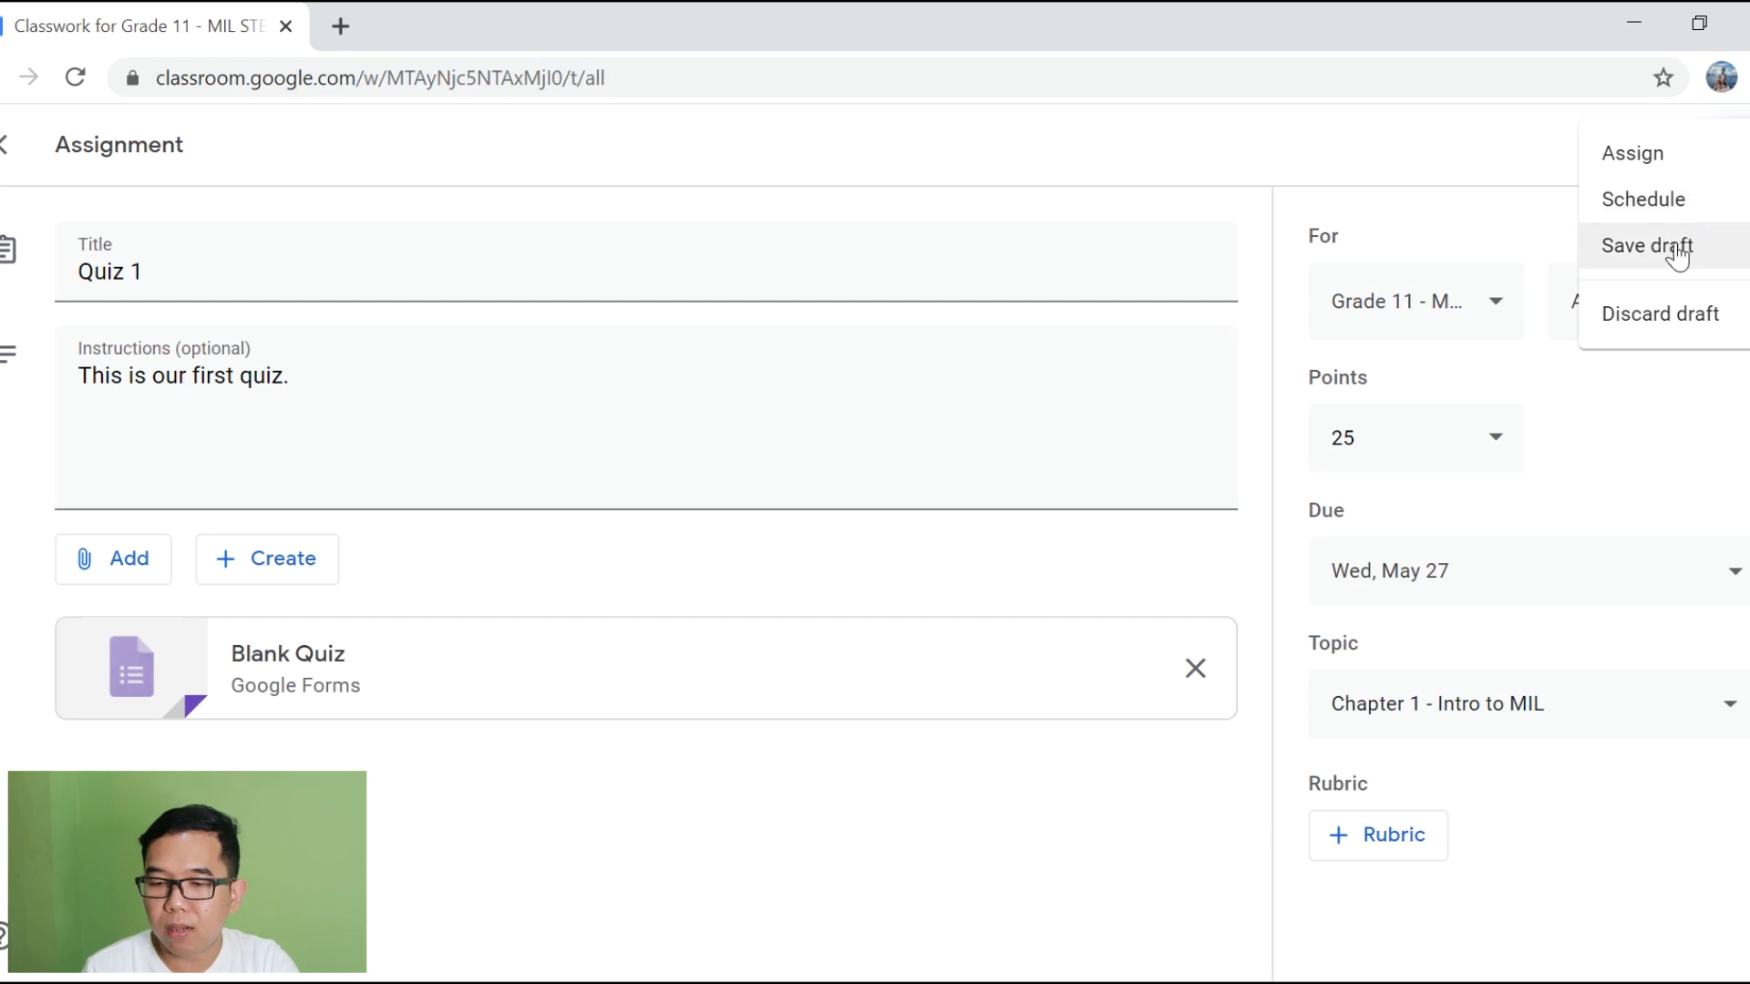
left_click(1502, 173)
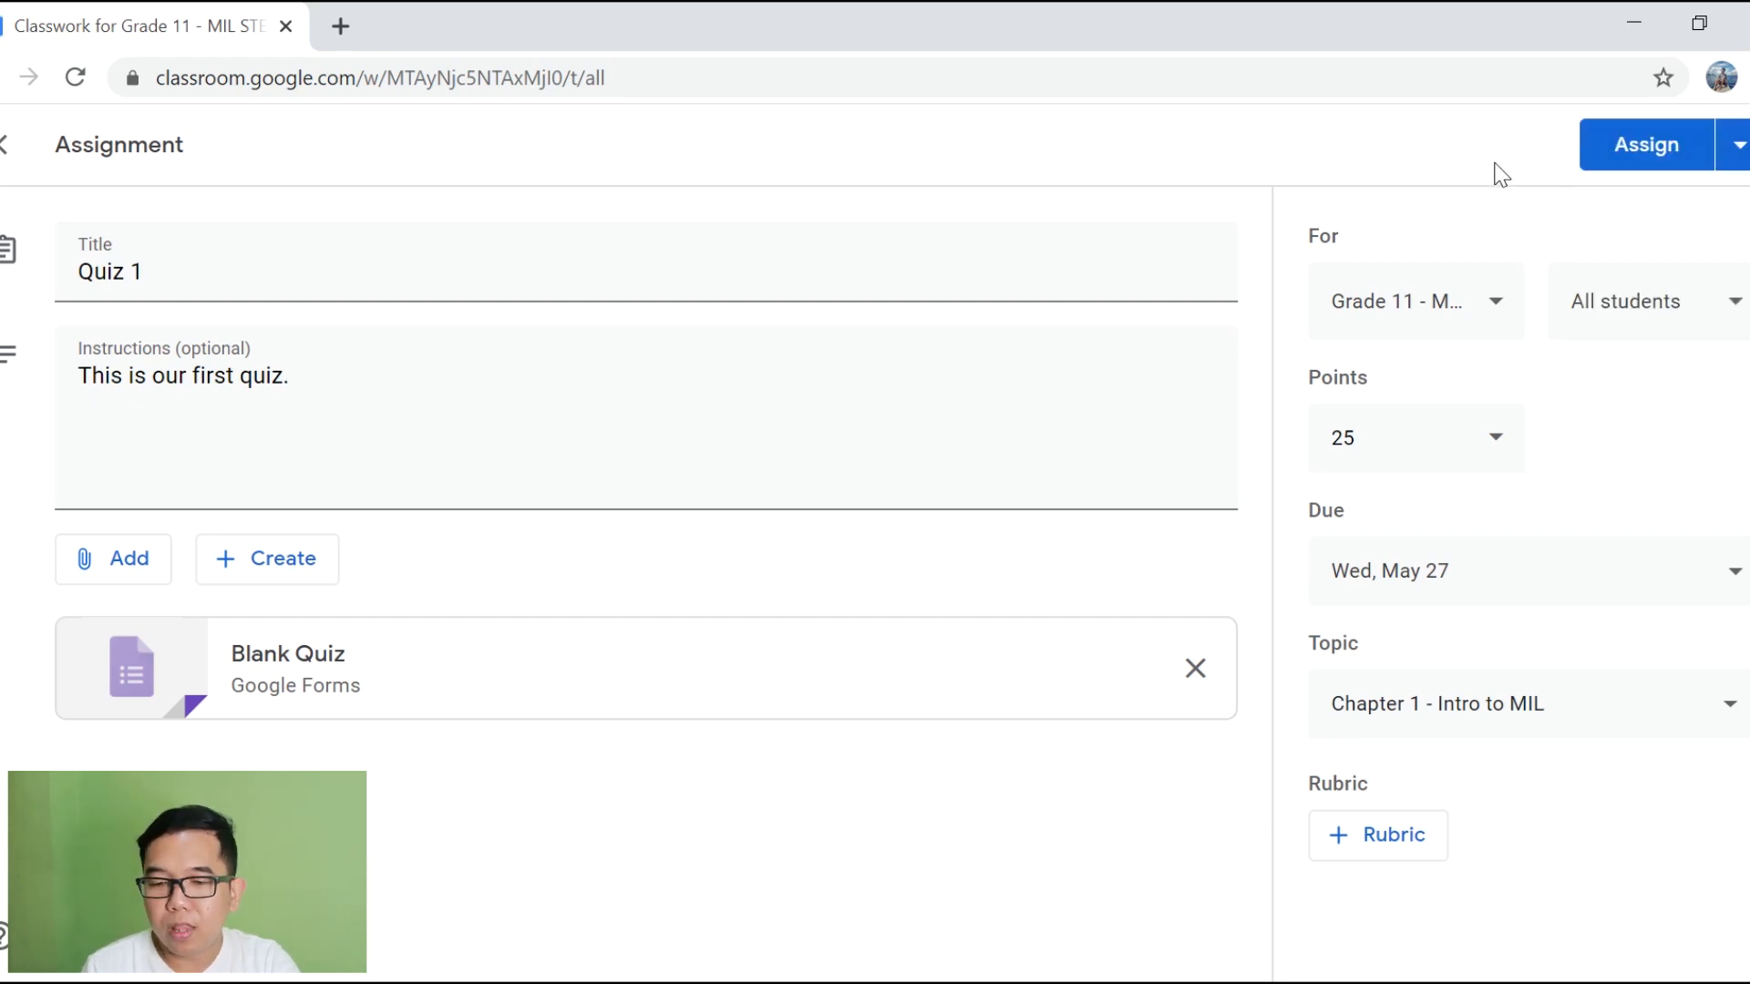
left_click(1652, 154)
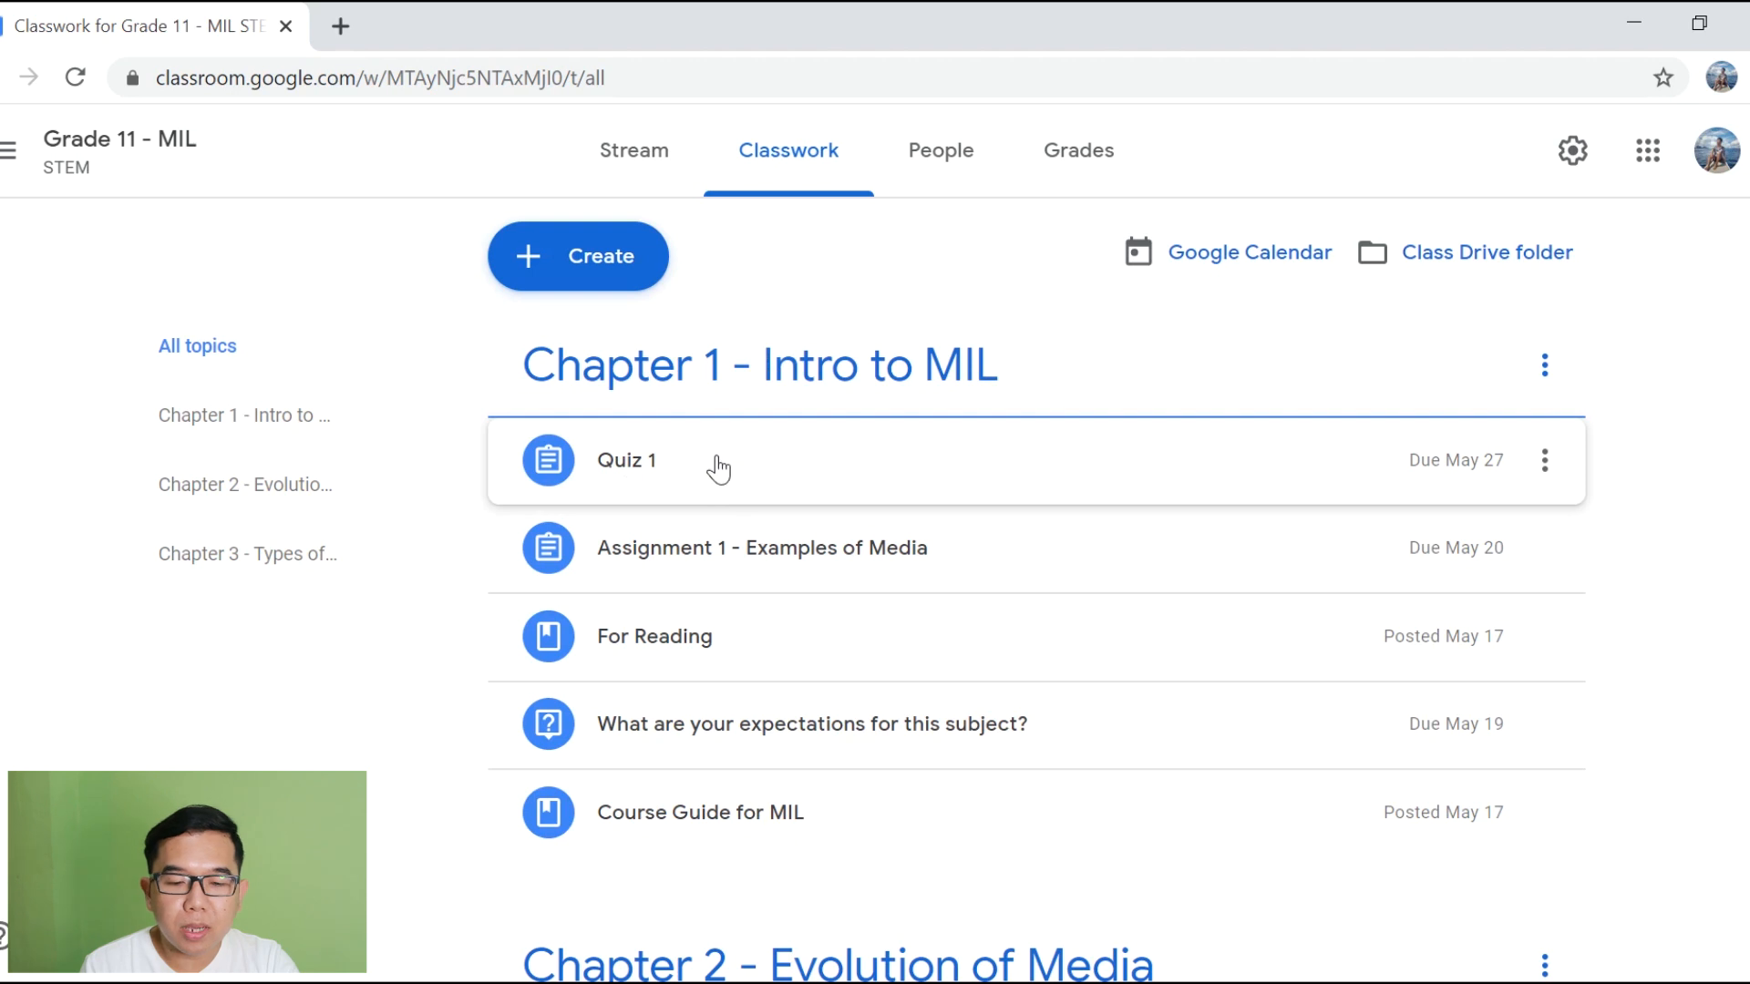
left_click(704, 476)
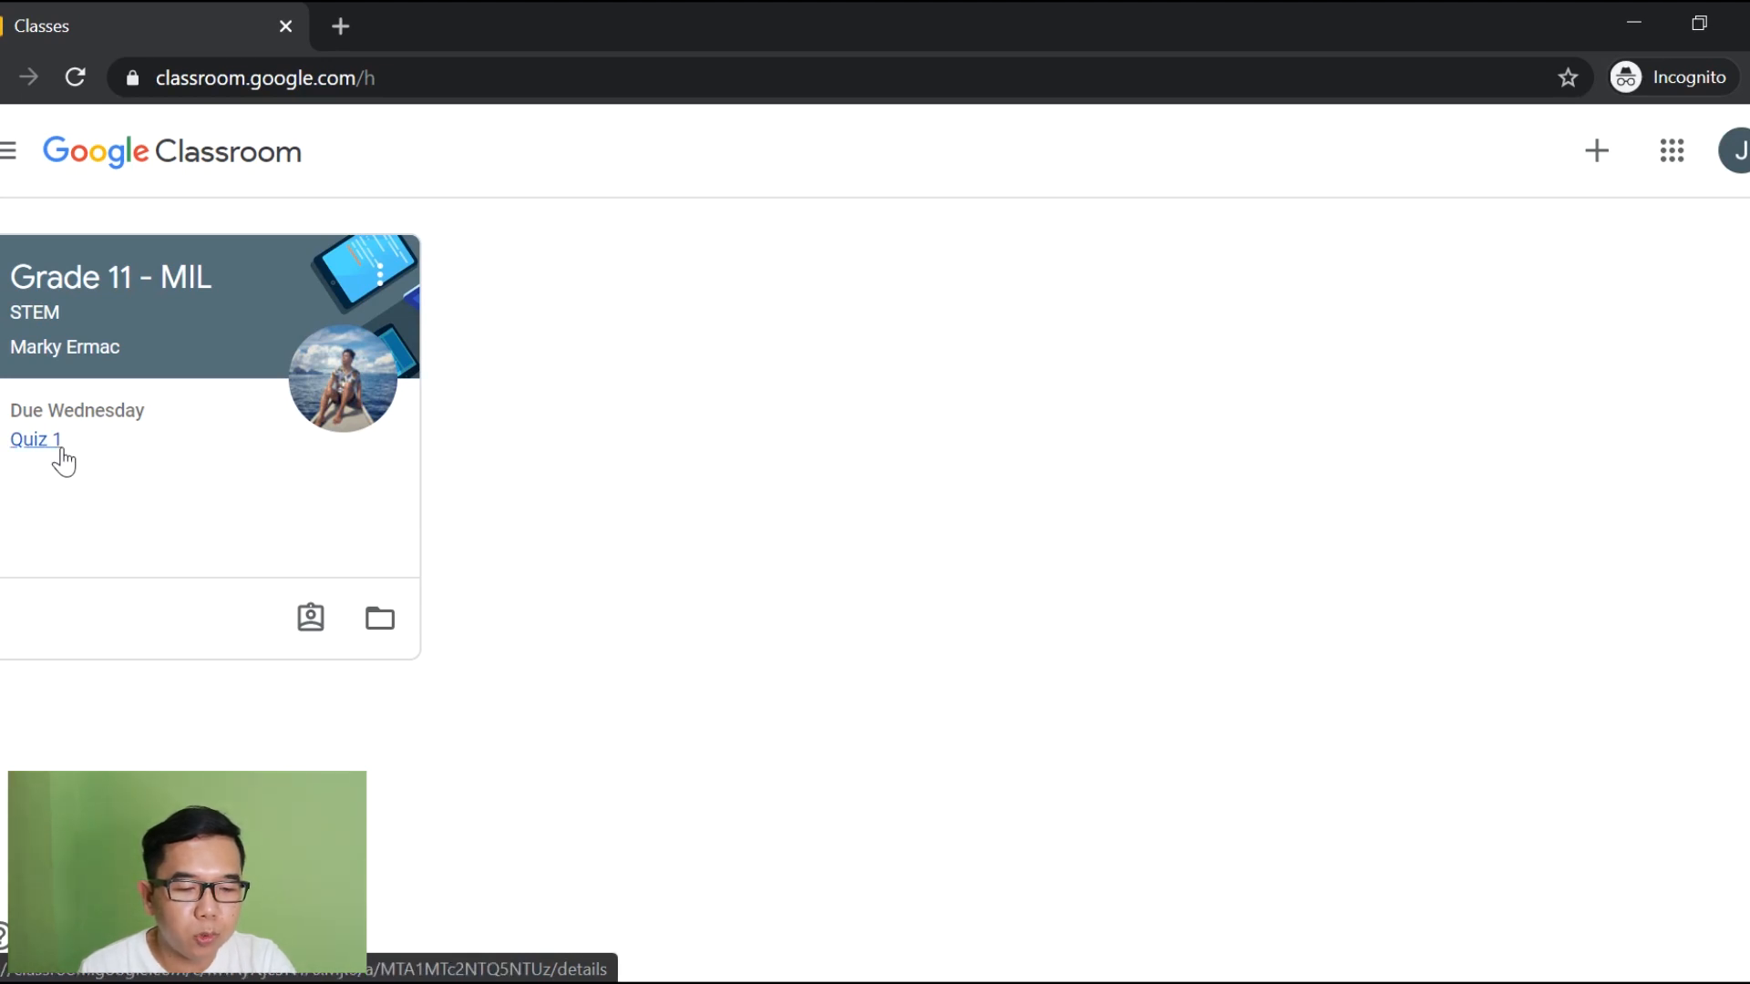
Step: In the student's Classroom window, open the Quiz 1 assignment in Grade 11 - MIL and launch its attached quiz form
left_click(161, 296)
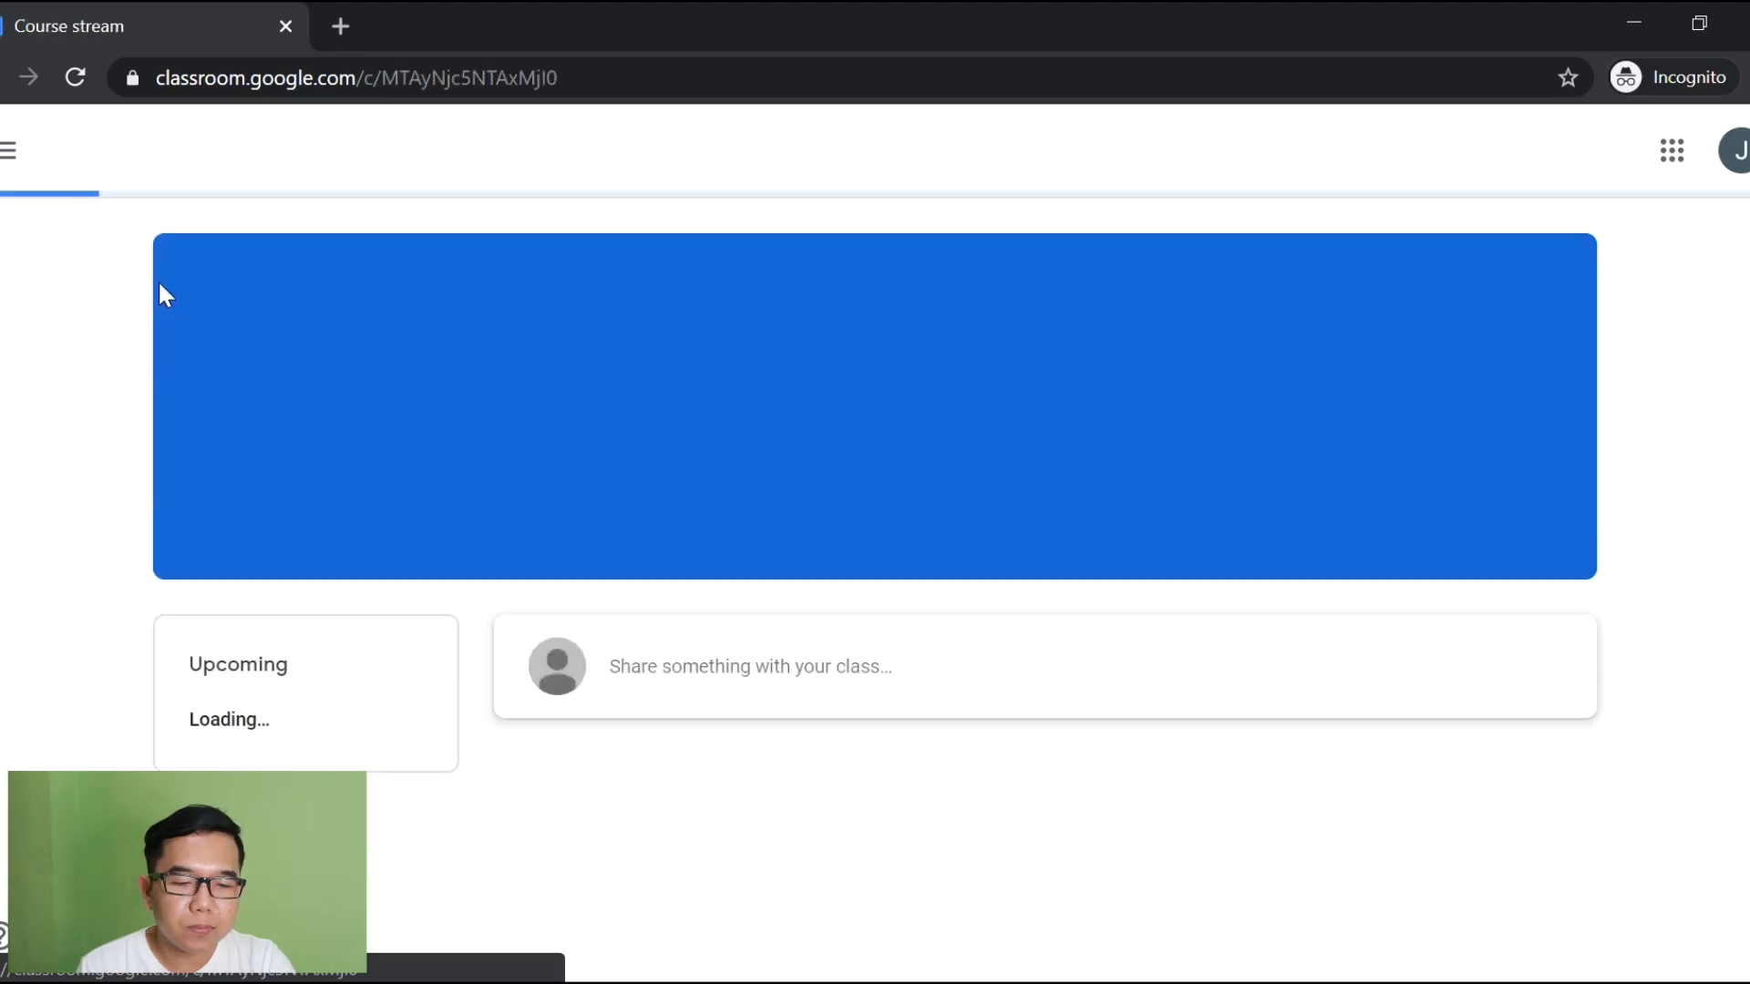
left_click(872, 150)
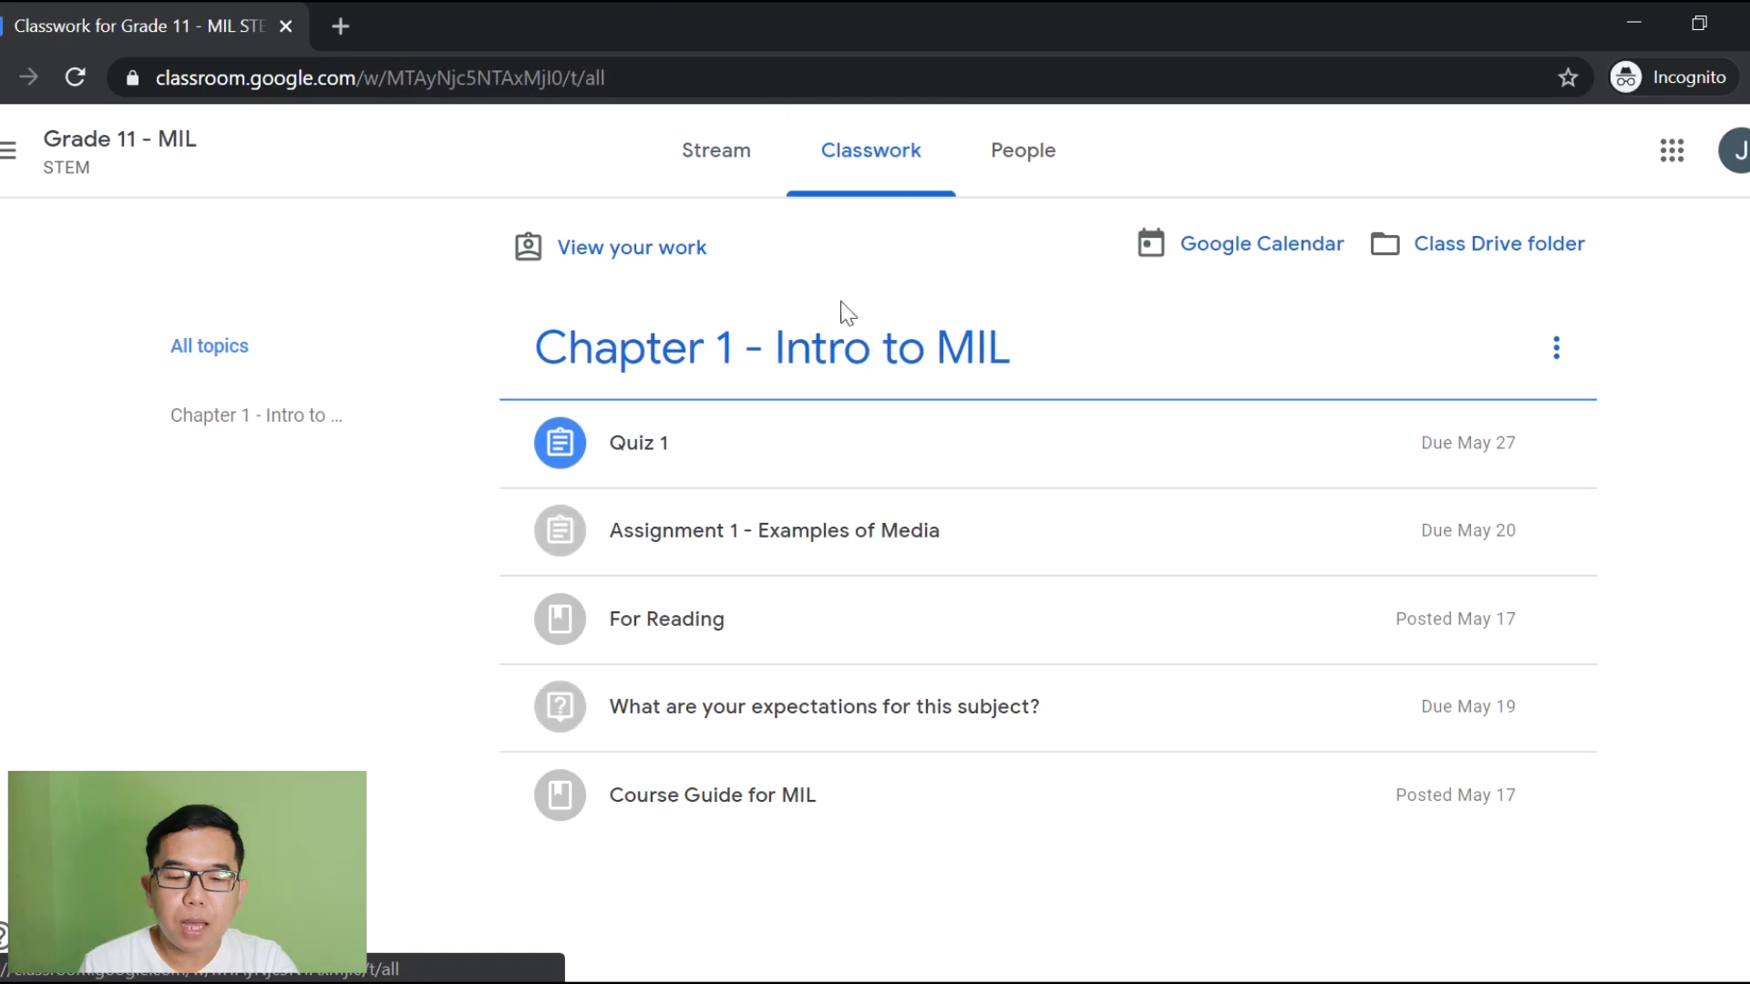
left_click(661, 455)
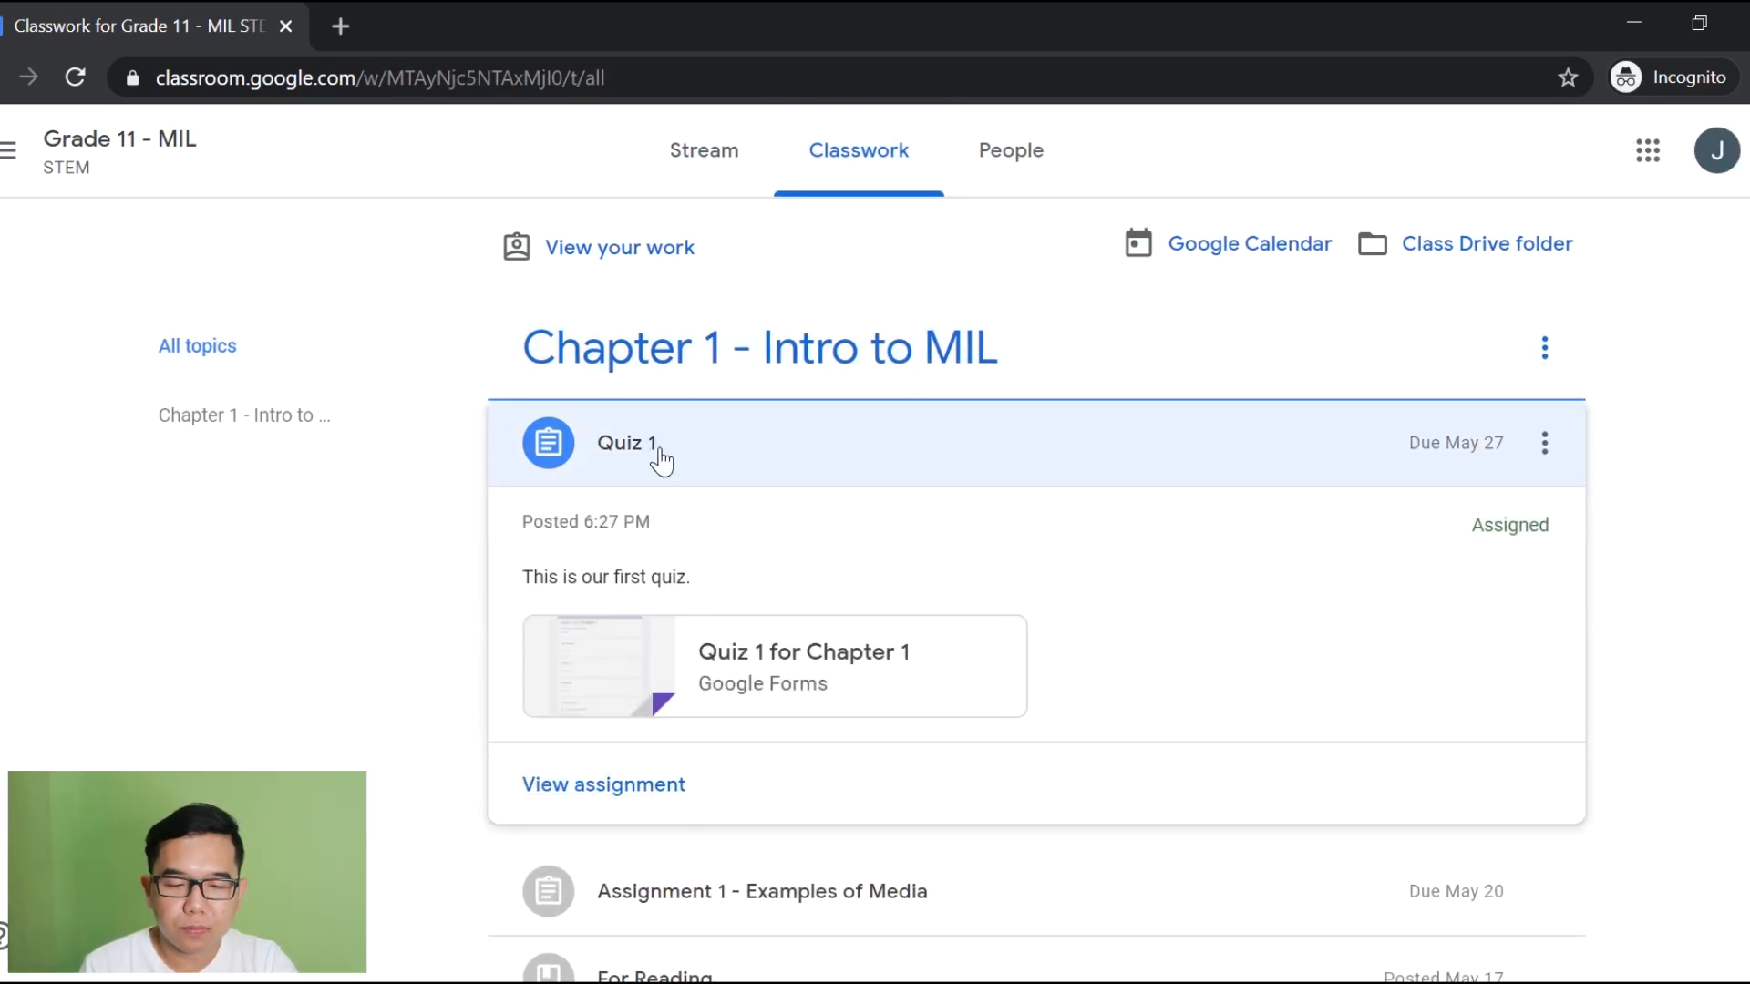
scroll(711, 456, "down", 3)
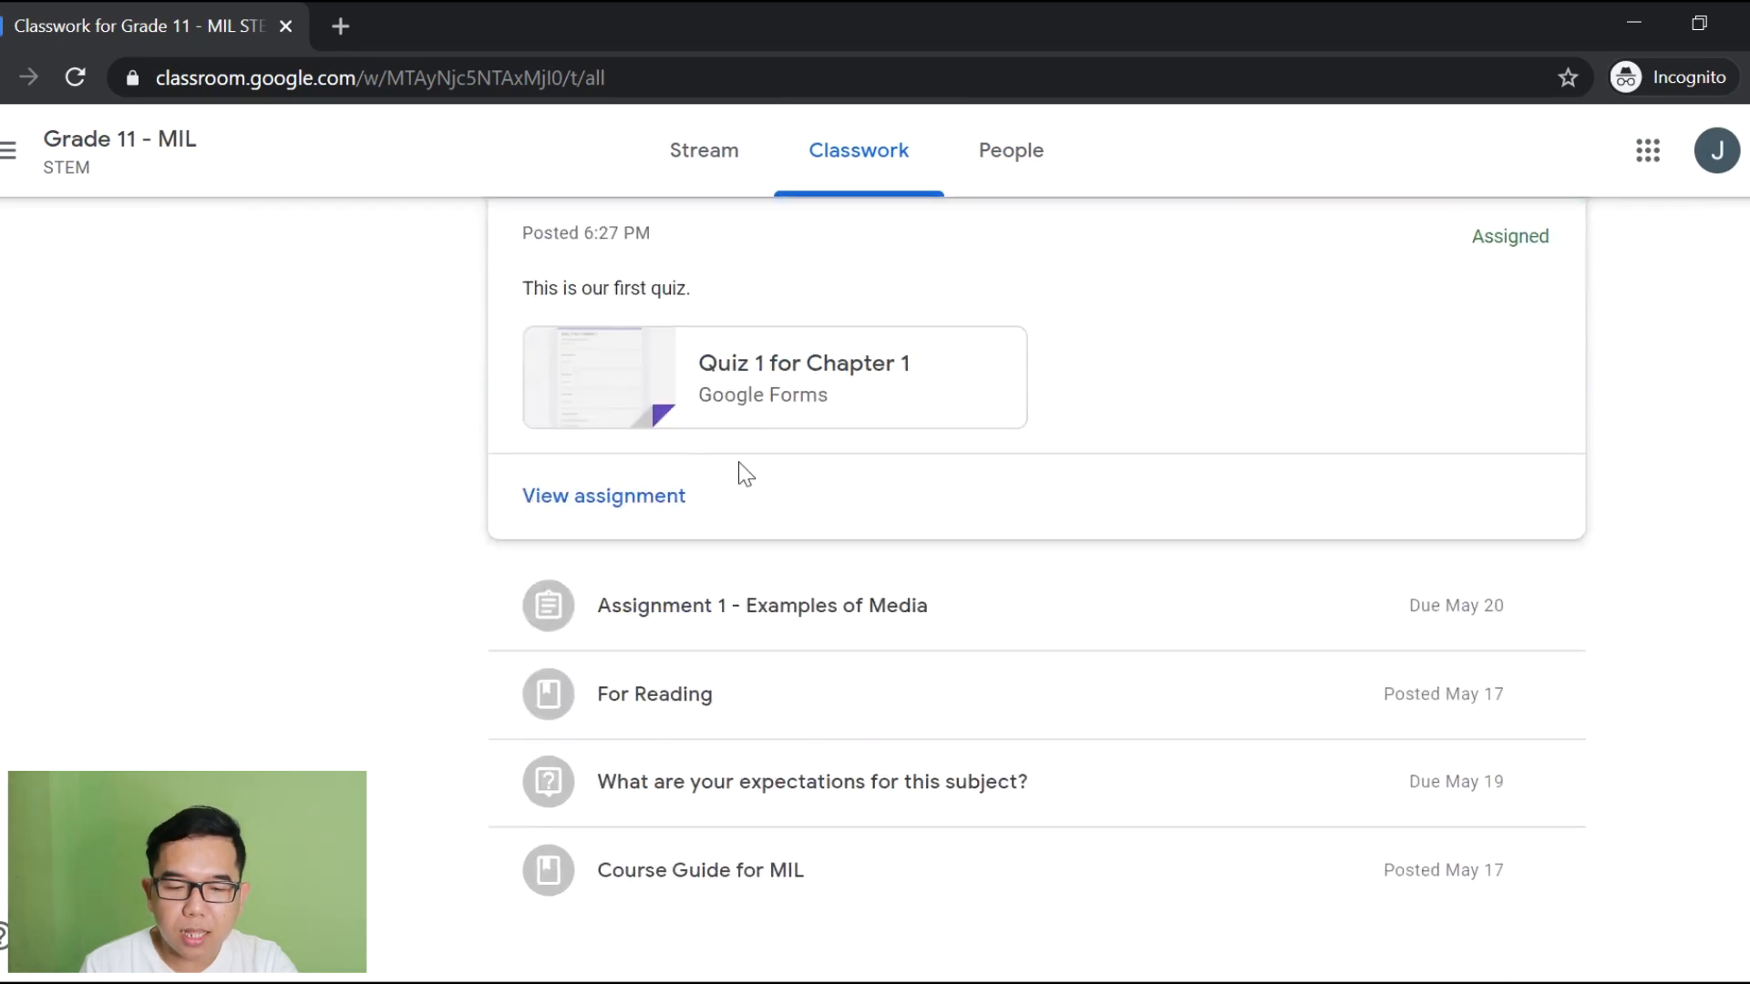
left_click(644, 499)
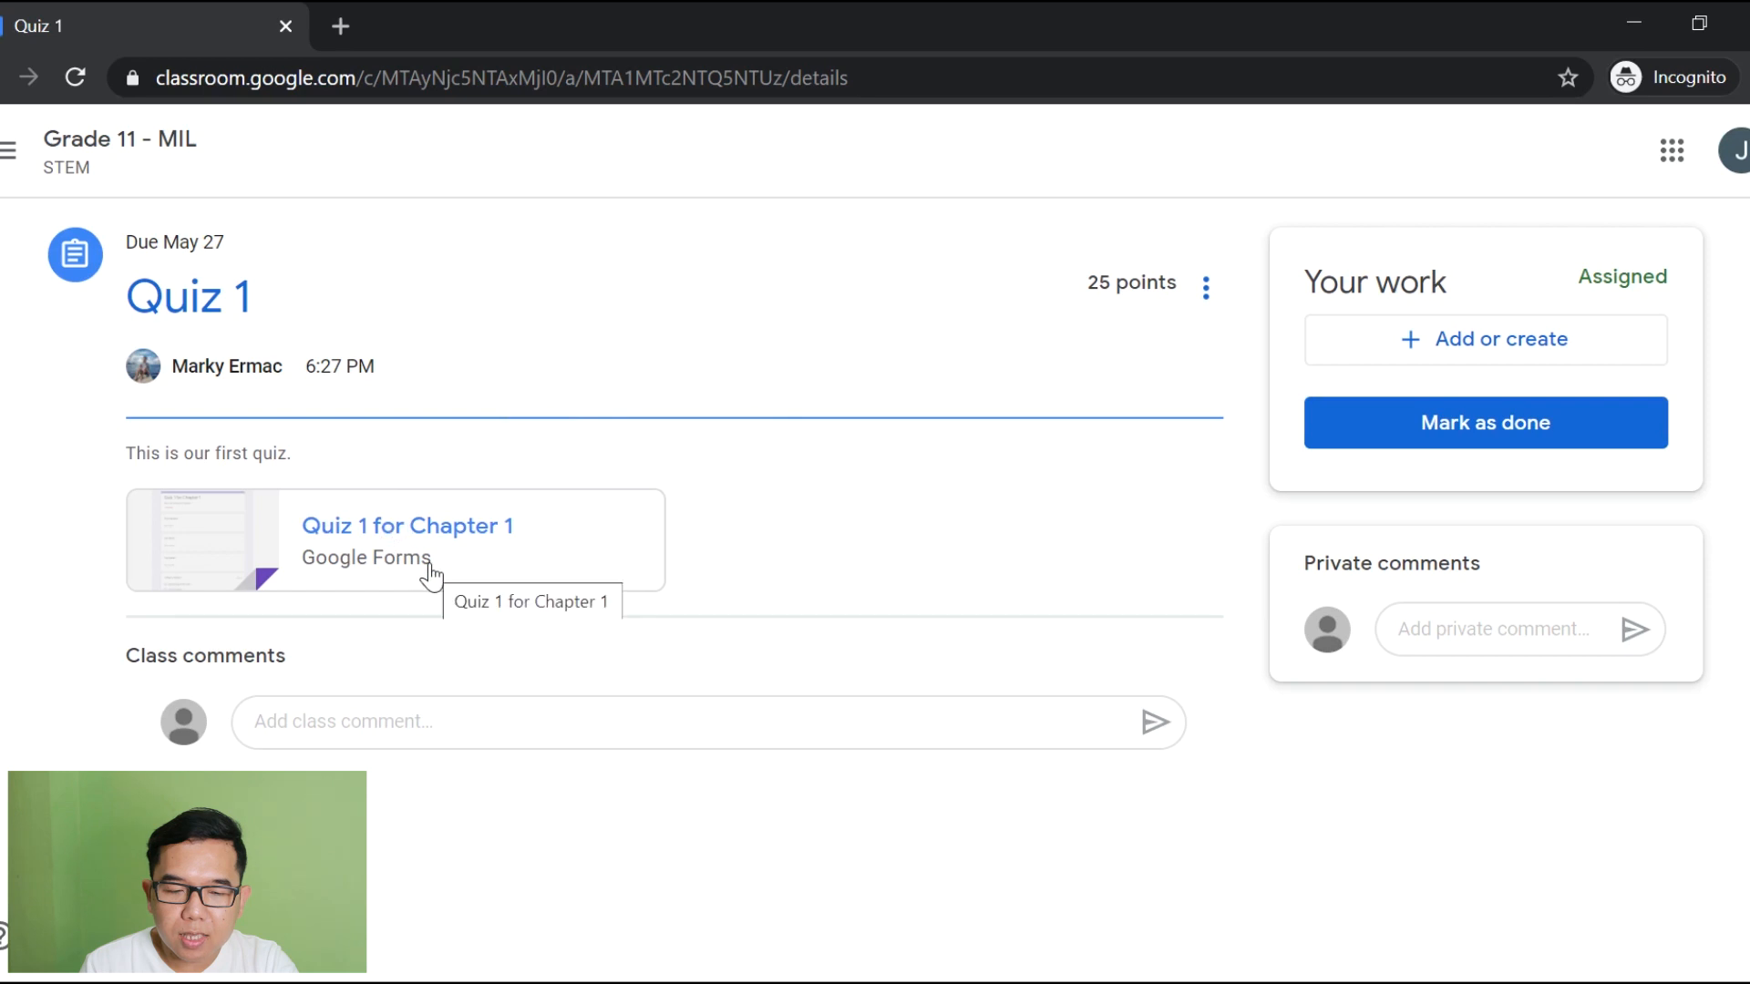
left_click(460, 545)
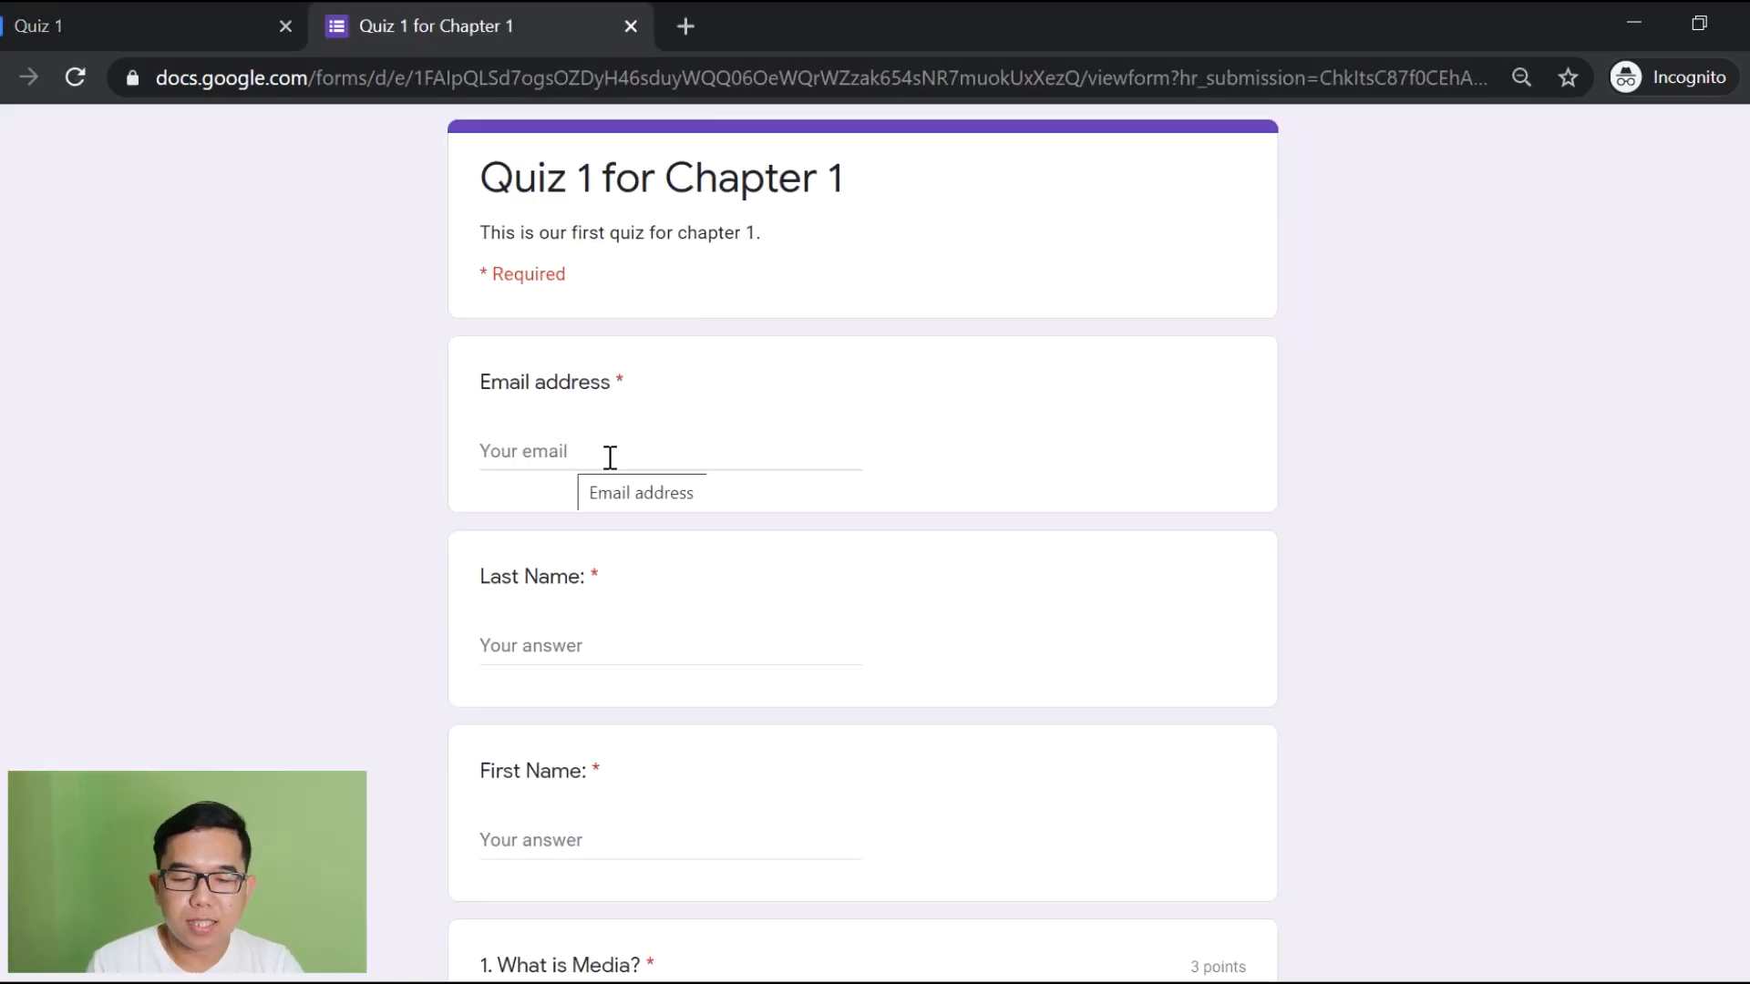
Step: Fill in the student's e-mail address, last name and first name, and answer question 1 with "source of media"
left_click(609, 458)
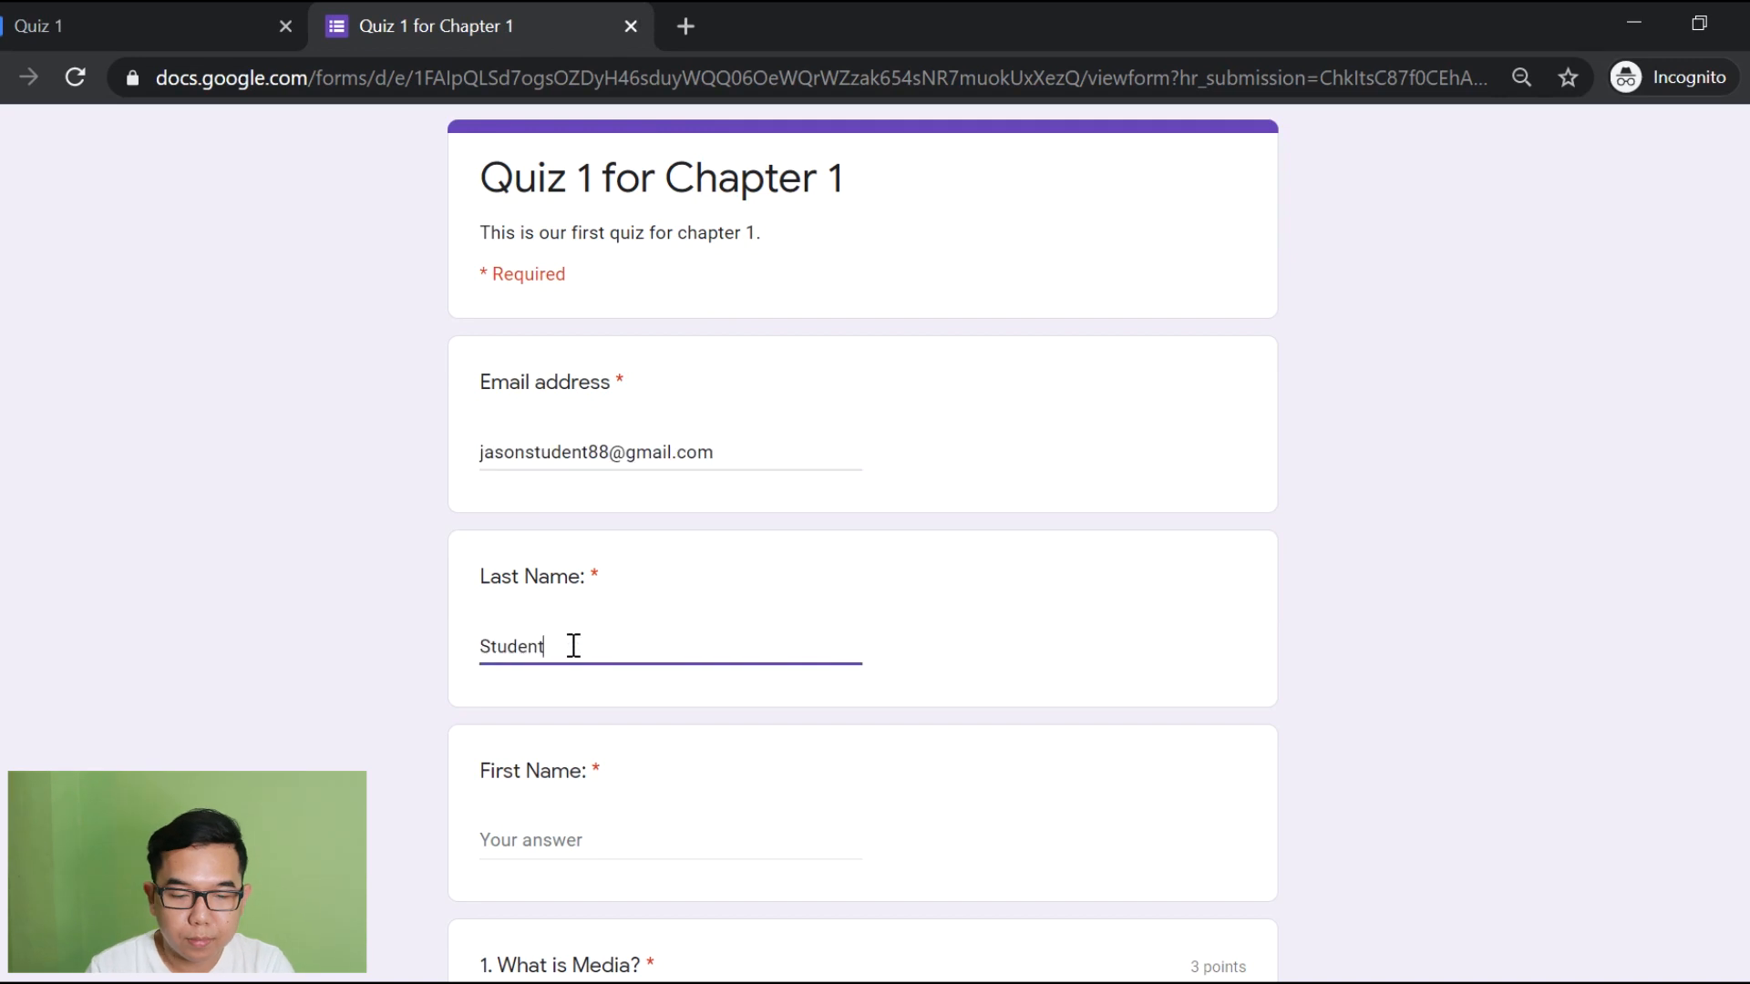
left_click(609, 829)
left_click(577, 835)
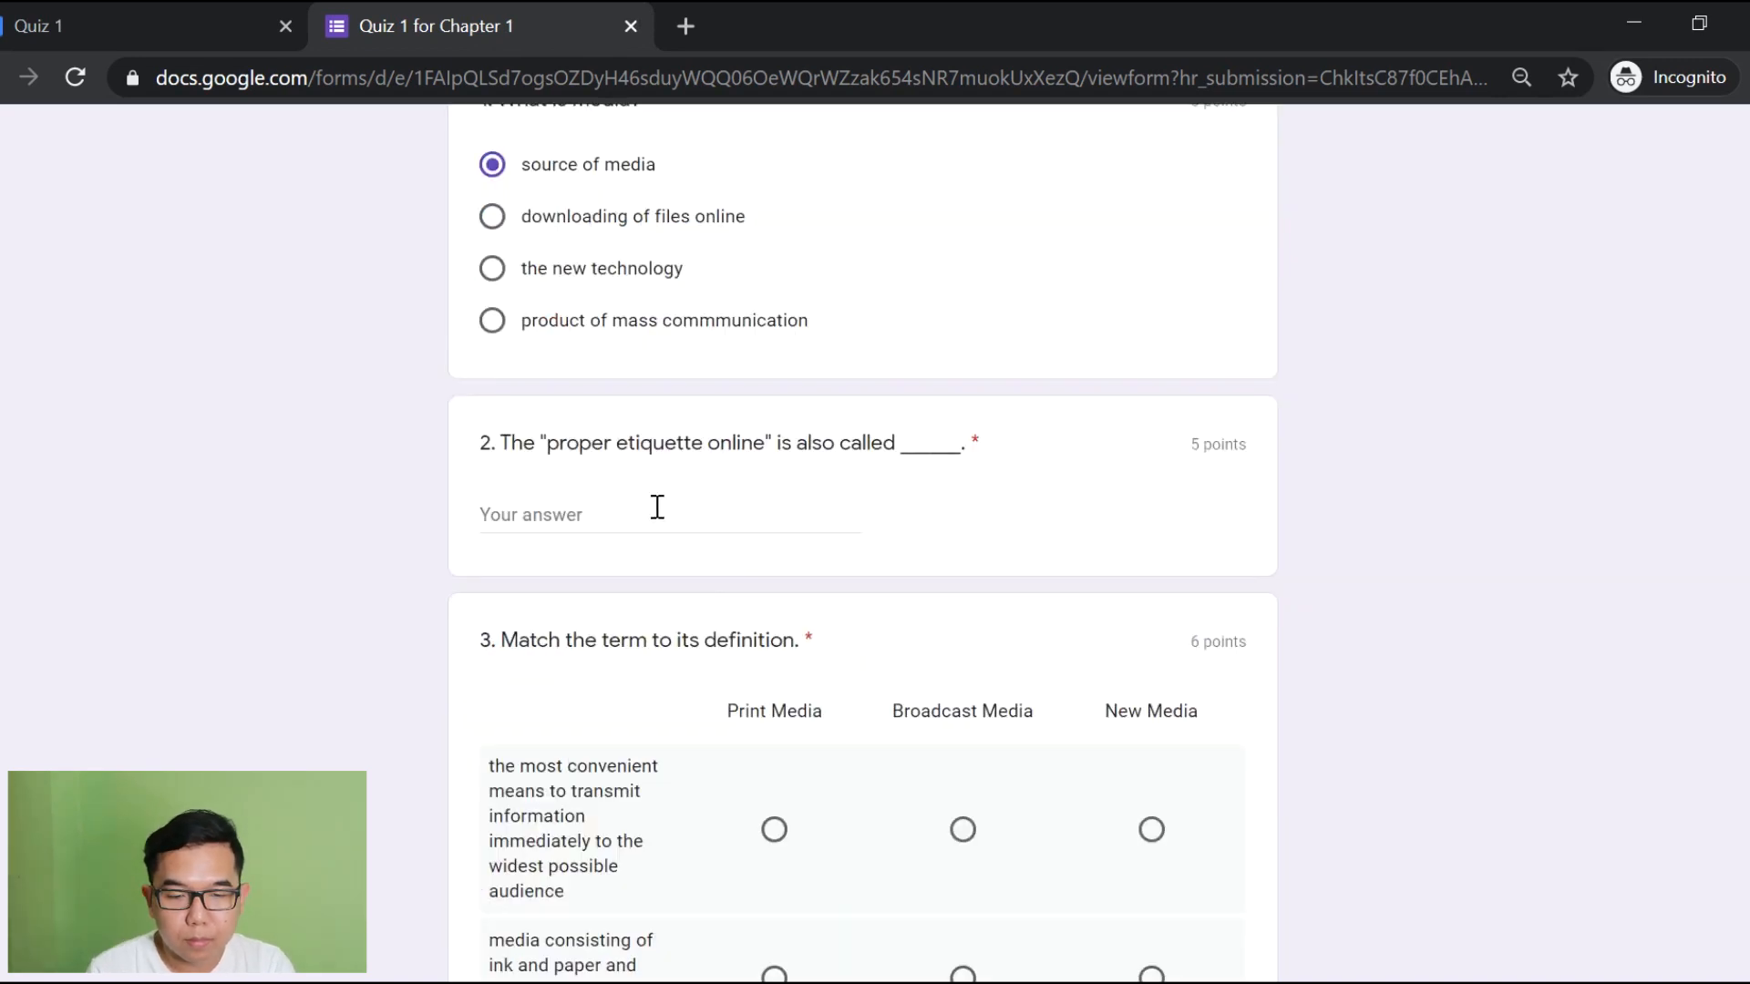
Step: Answer question 2 with "netiquette" and match question 3's first definition to Broadcast Media
left_click(575, 512)
type("net")
type("iquette")
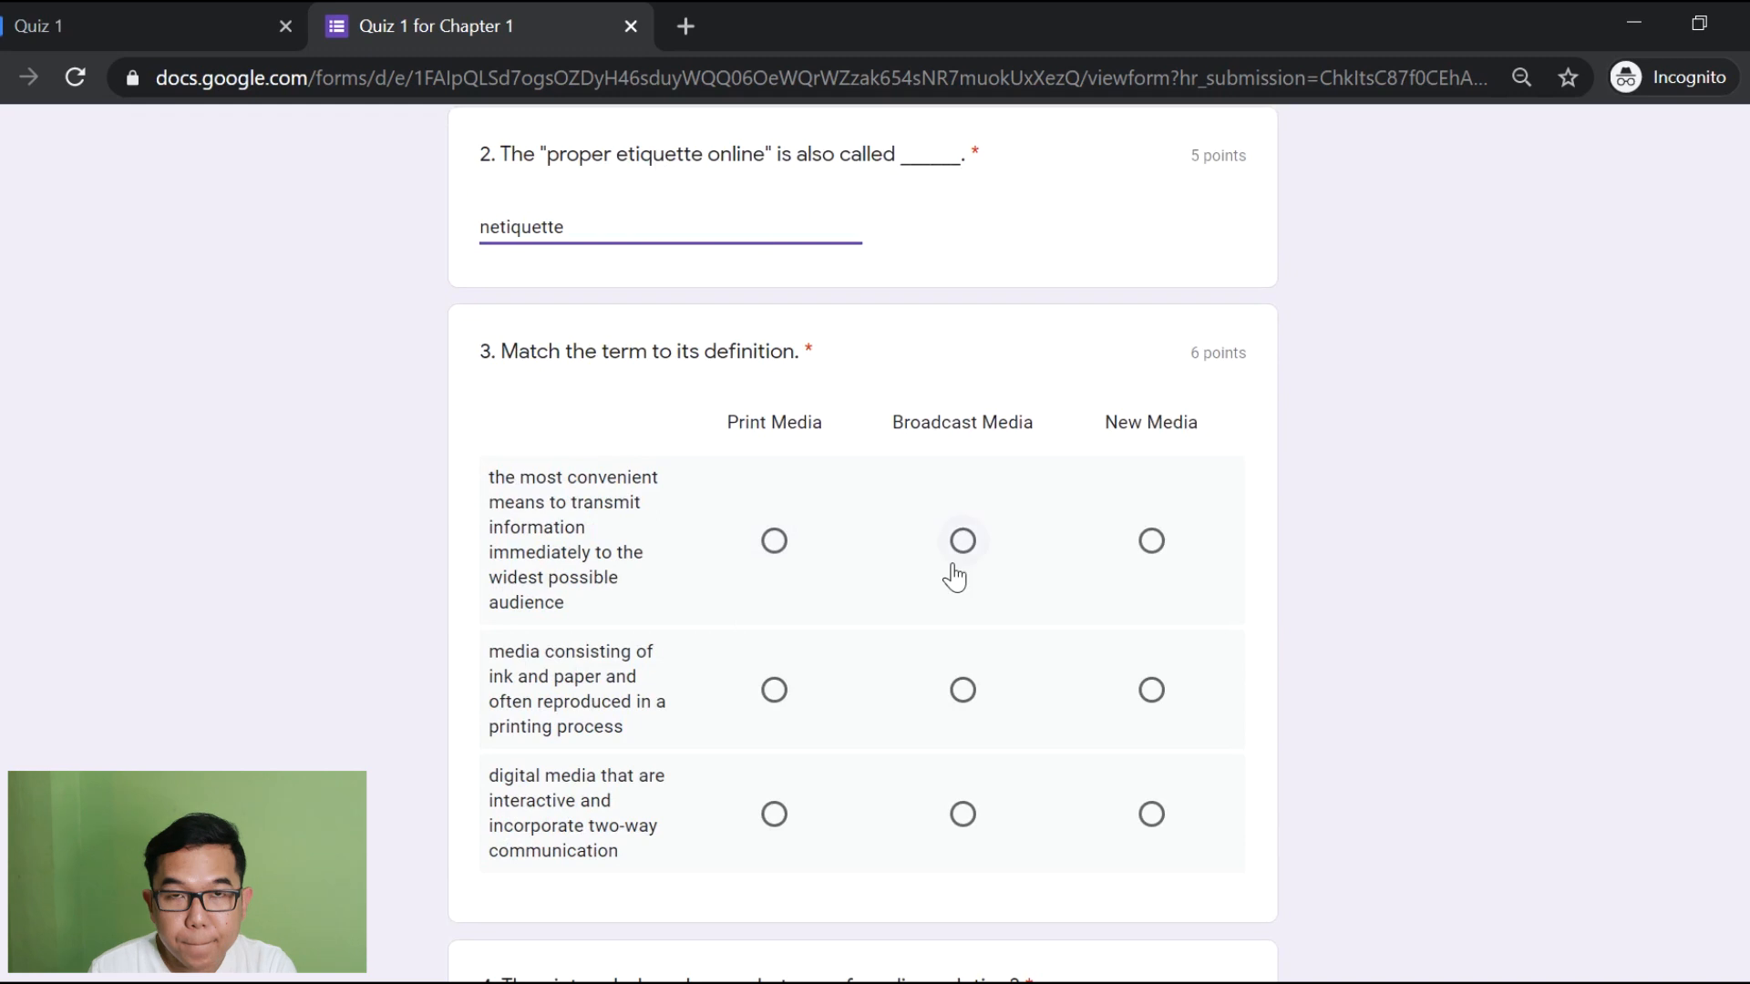
left_click(962, 540)
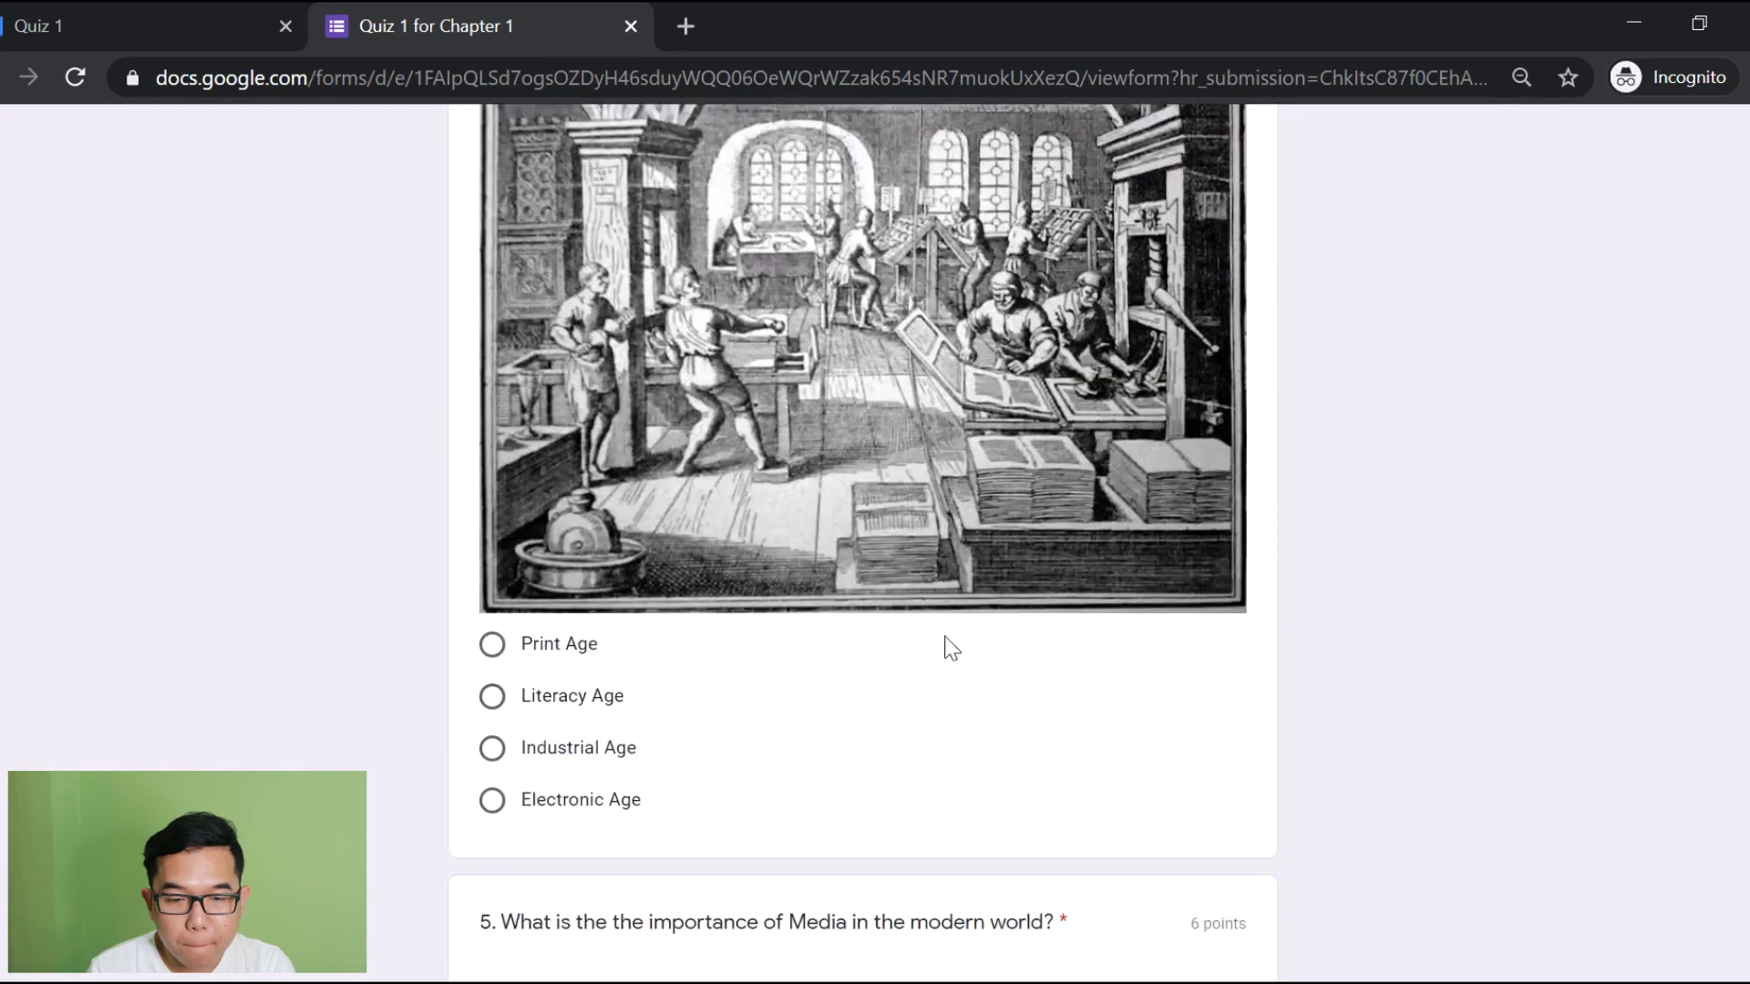
Step: Choose Print Age for question 4, answer question 5 with "This is my answer." and submit the quiz
left_click(562, 645)
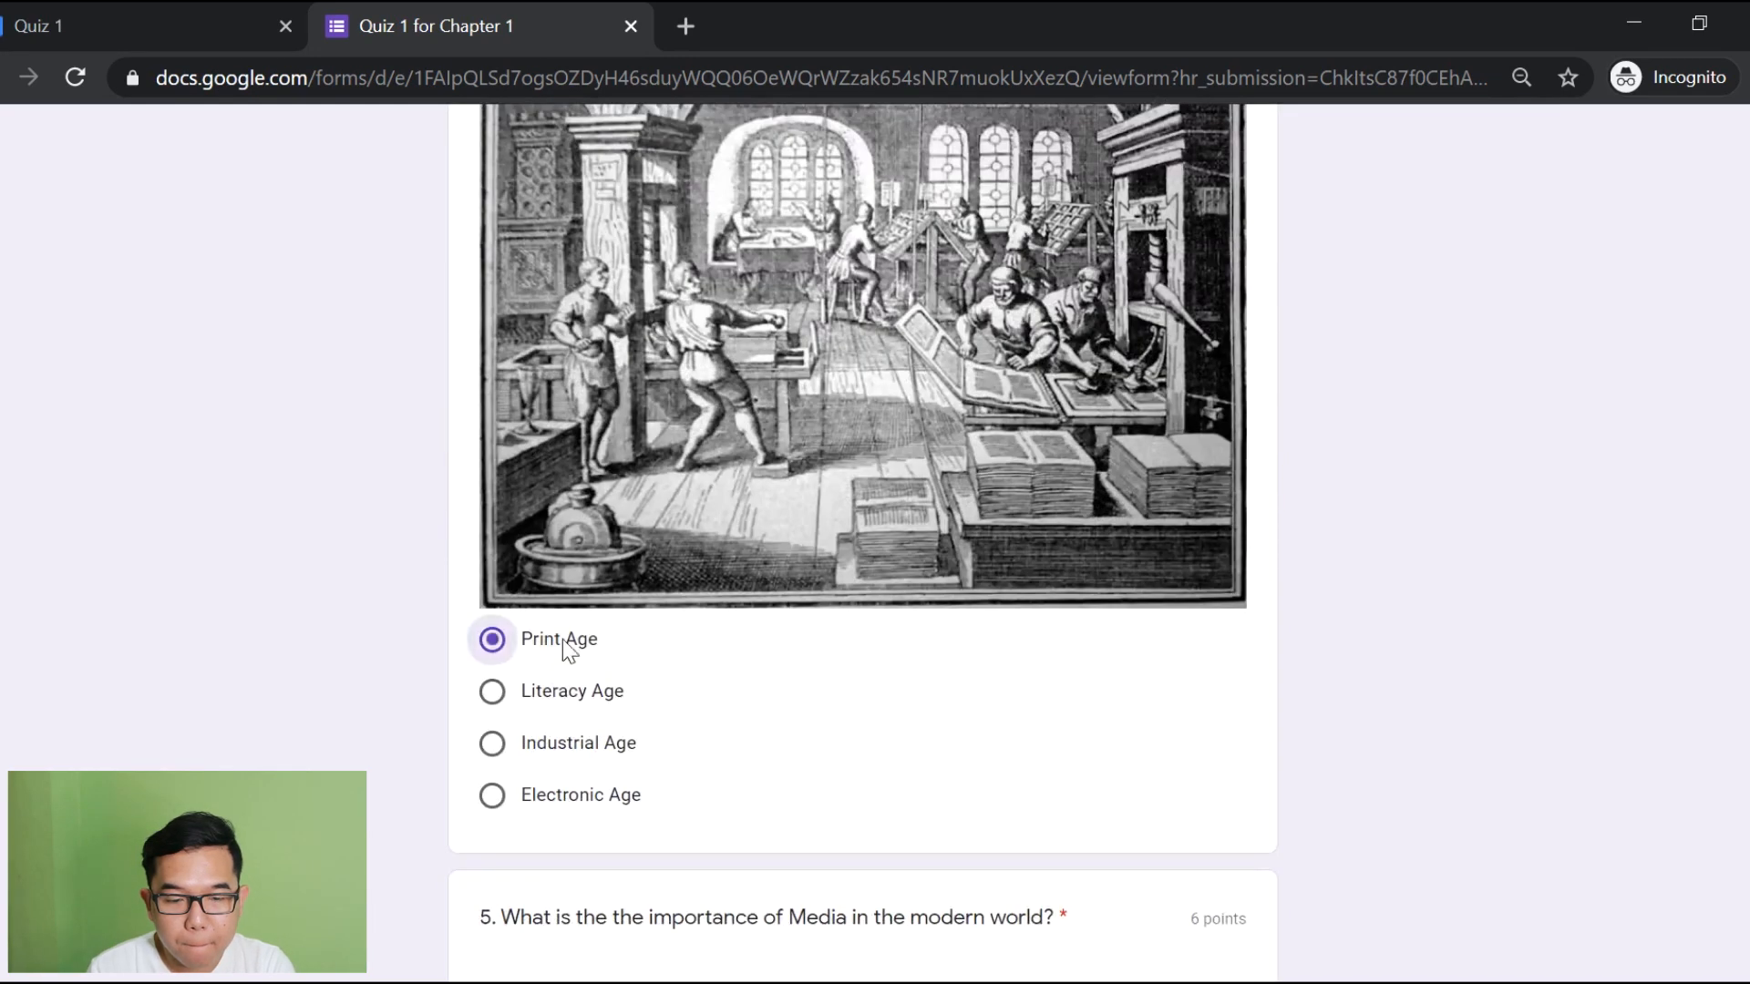
scroll(863, 613, "down", 3)
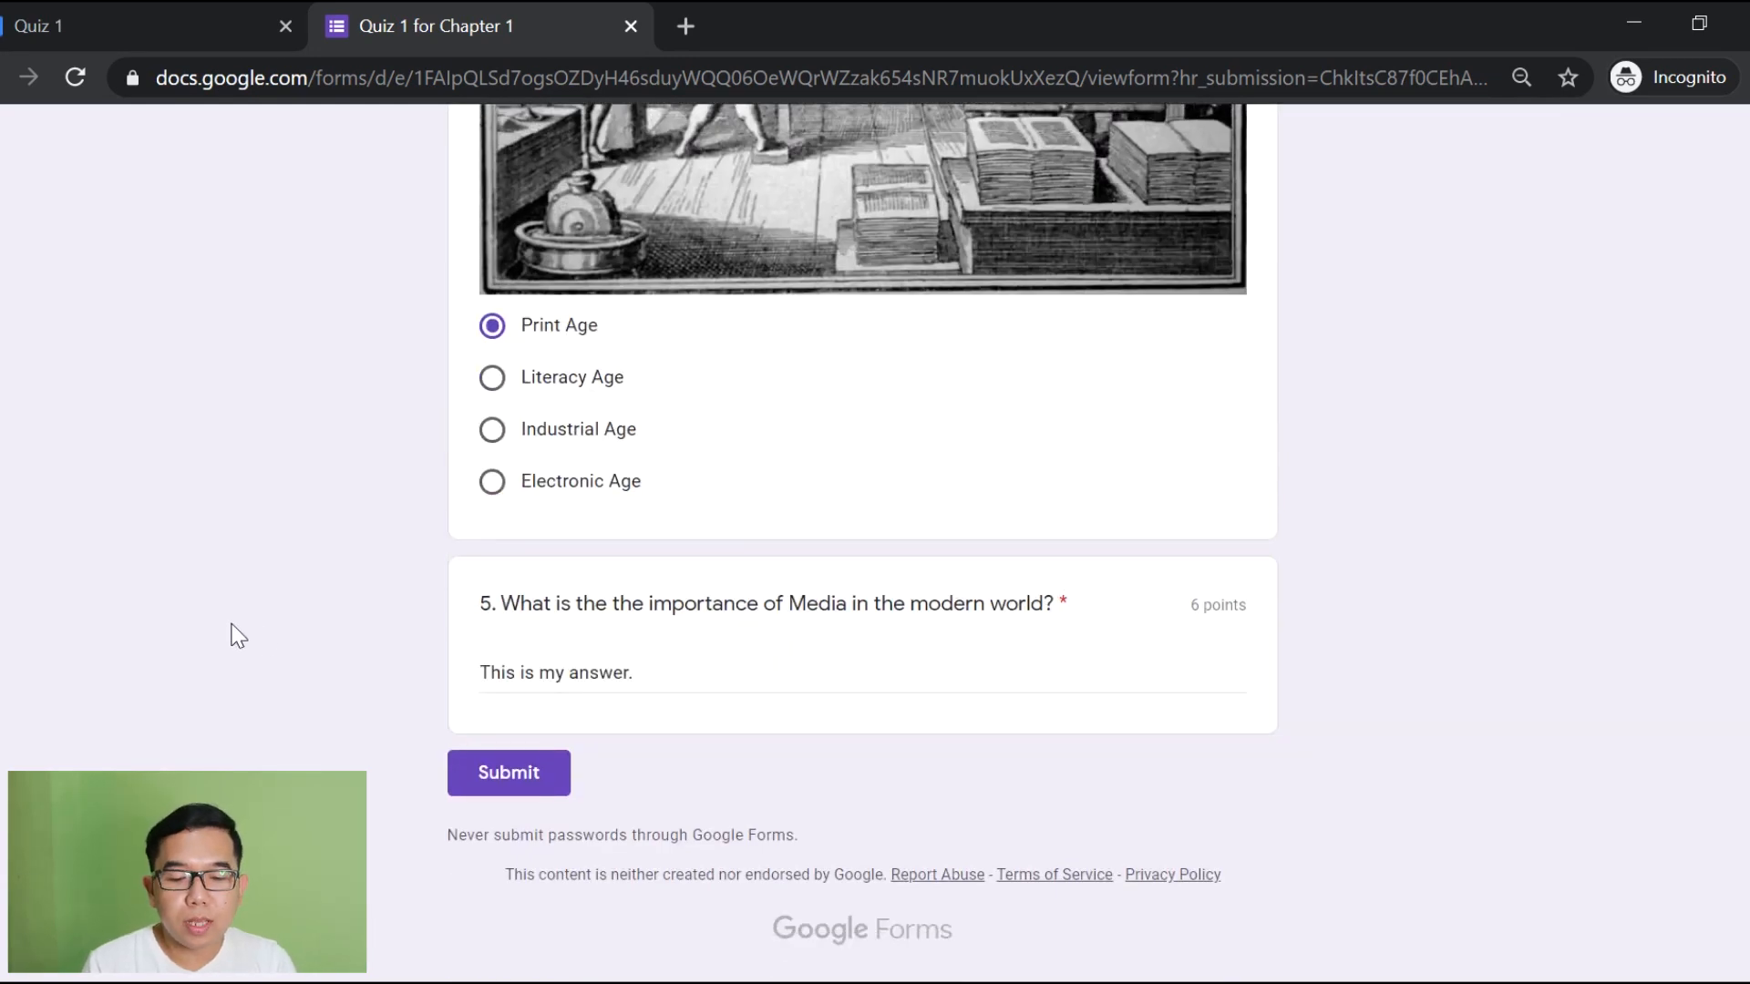
left_click(526, 776)
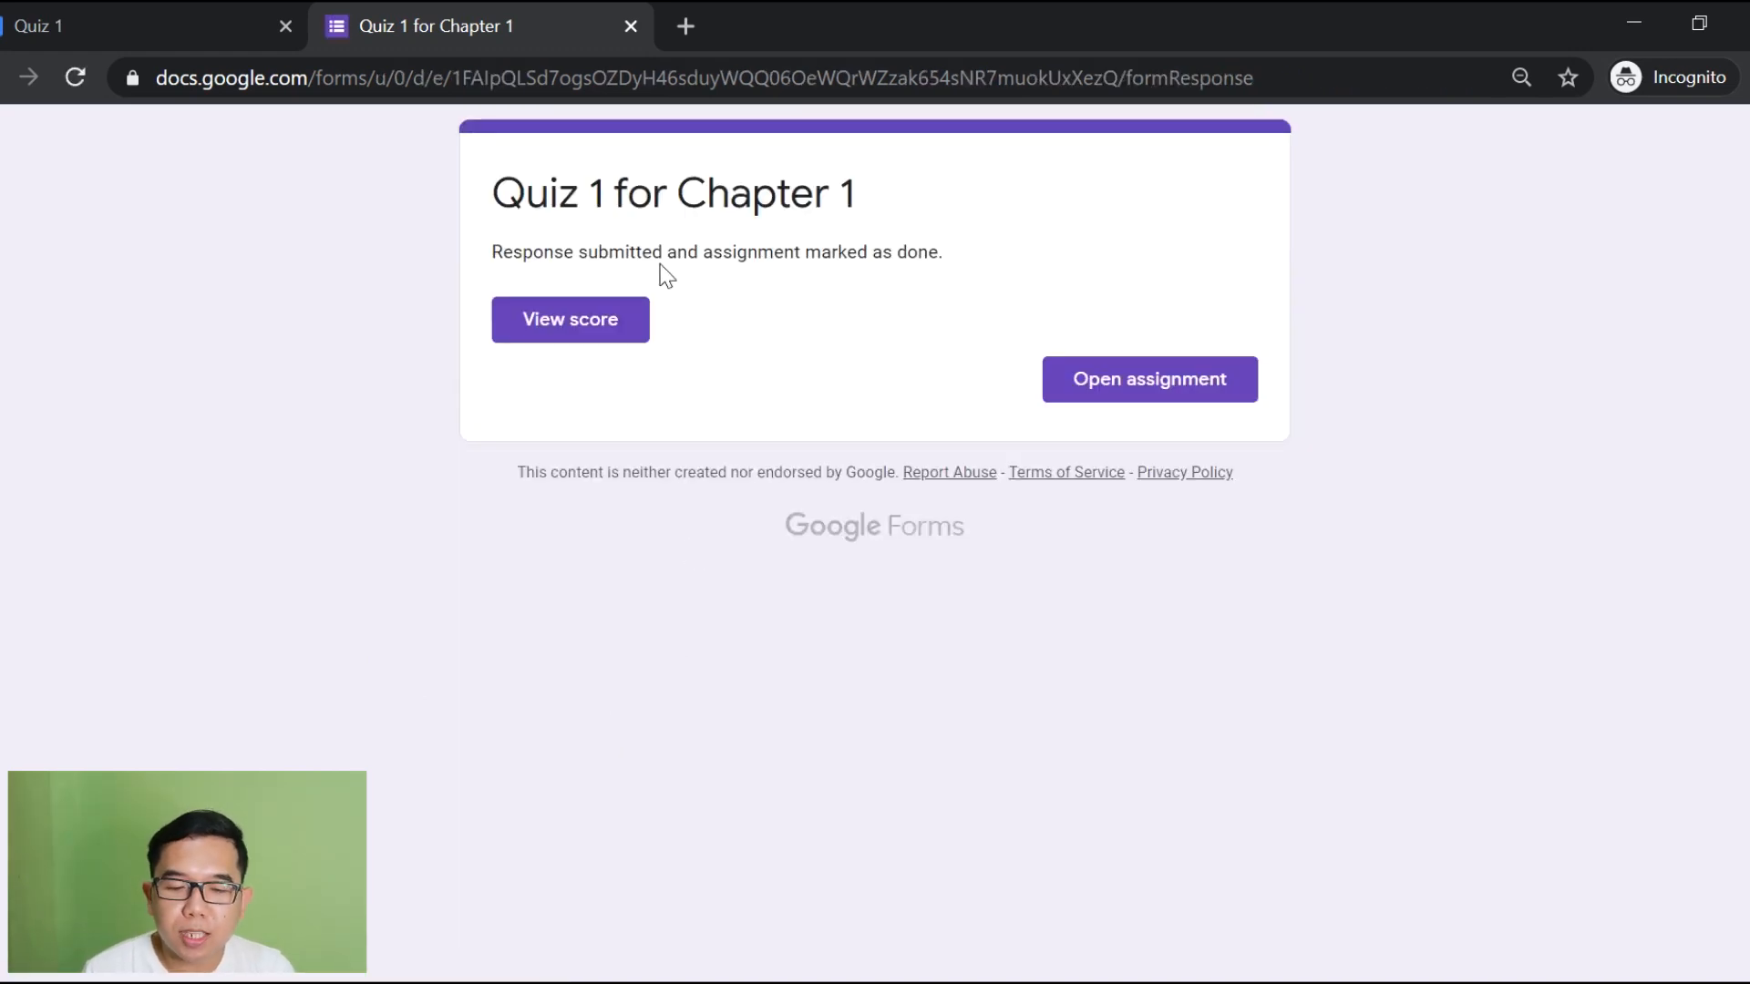
Step: View the submitted quiz's score, close it and check the turn-in status on the student's assignment page
left_click(594, 328)
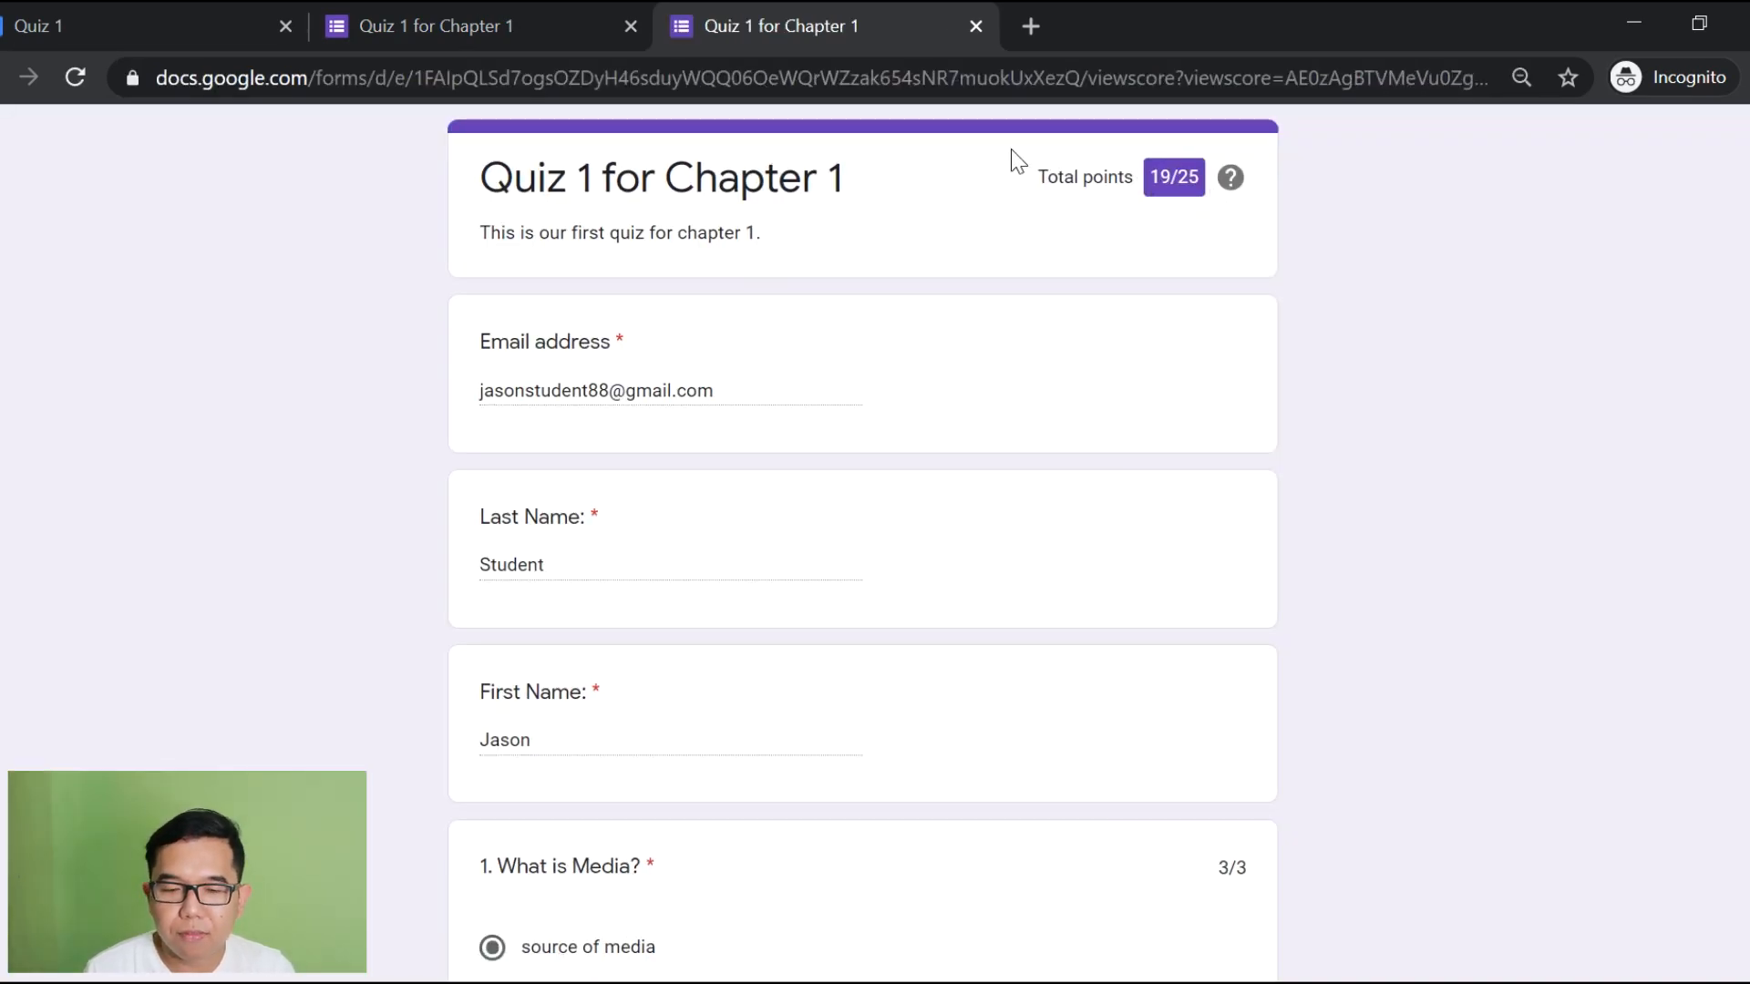
left_click(977, 24)
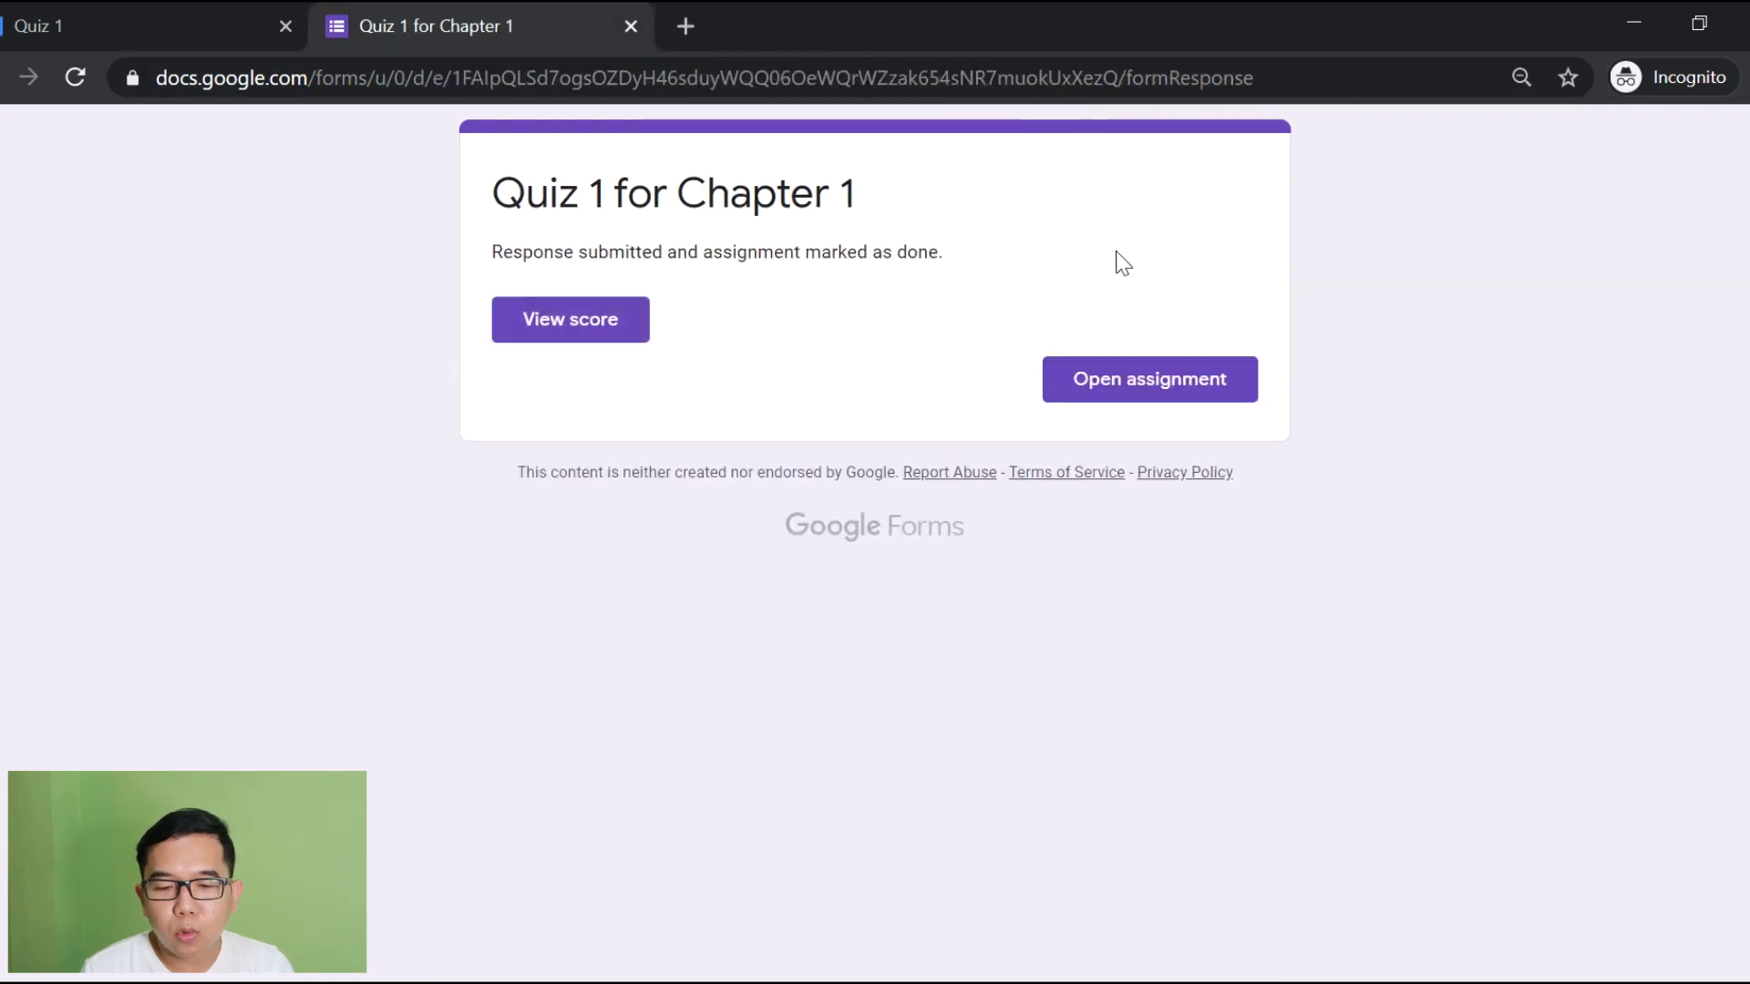
left_click(1175, 378)
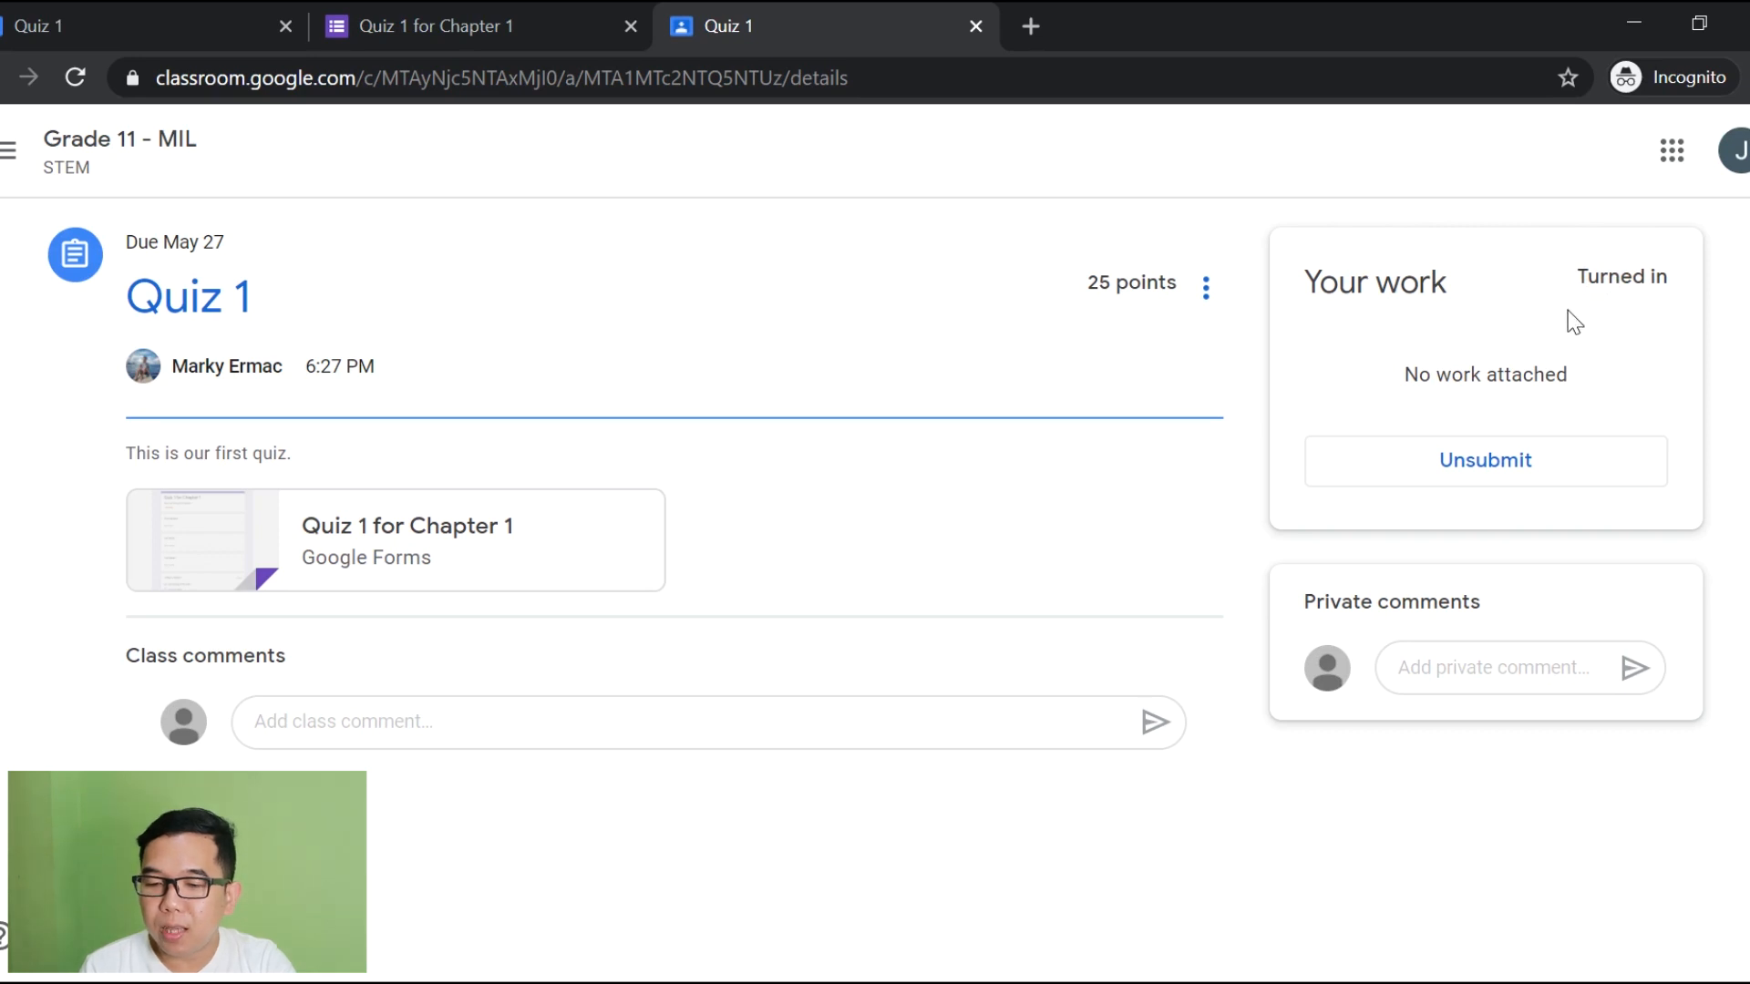
triple_click(1611, 276)
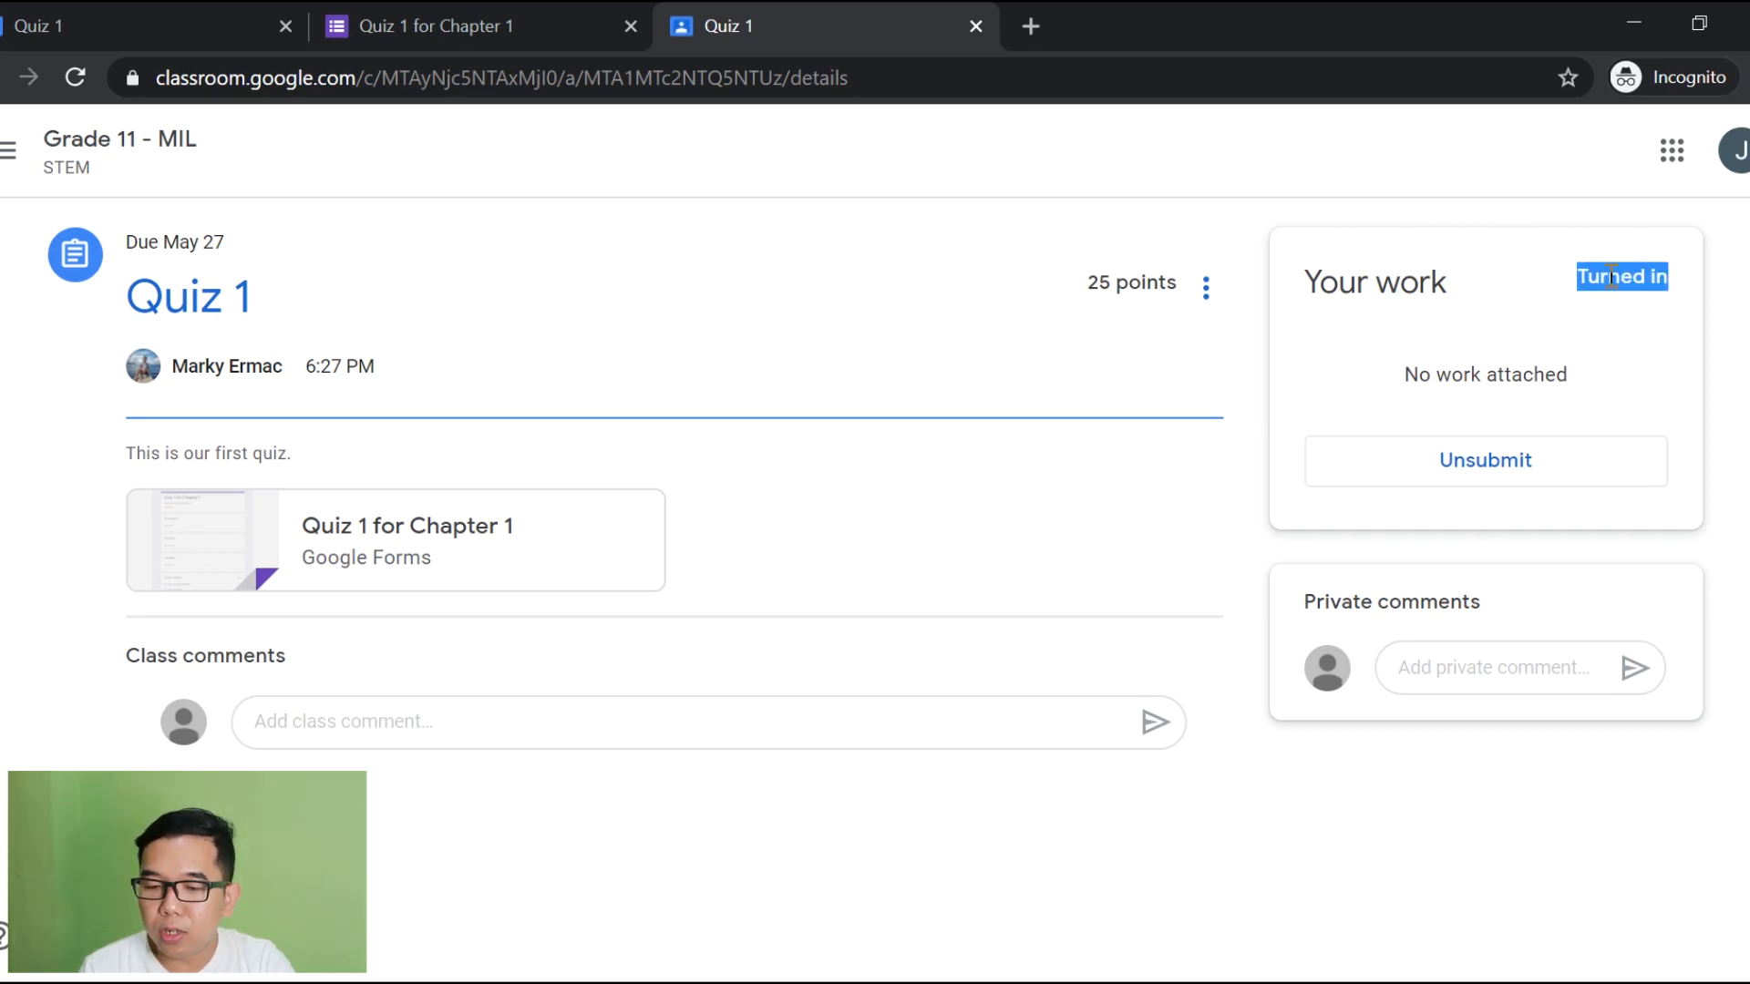
left_click(1595, 282)
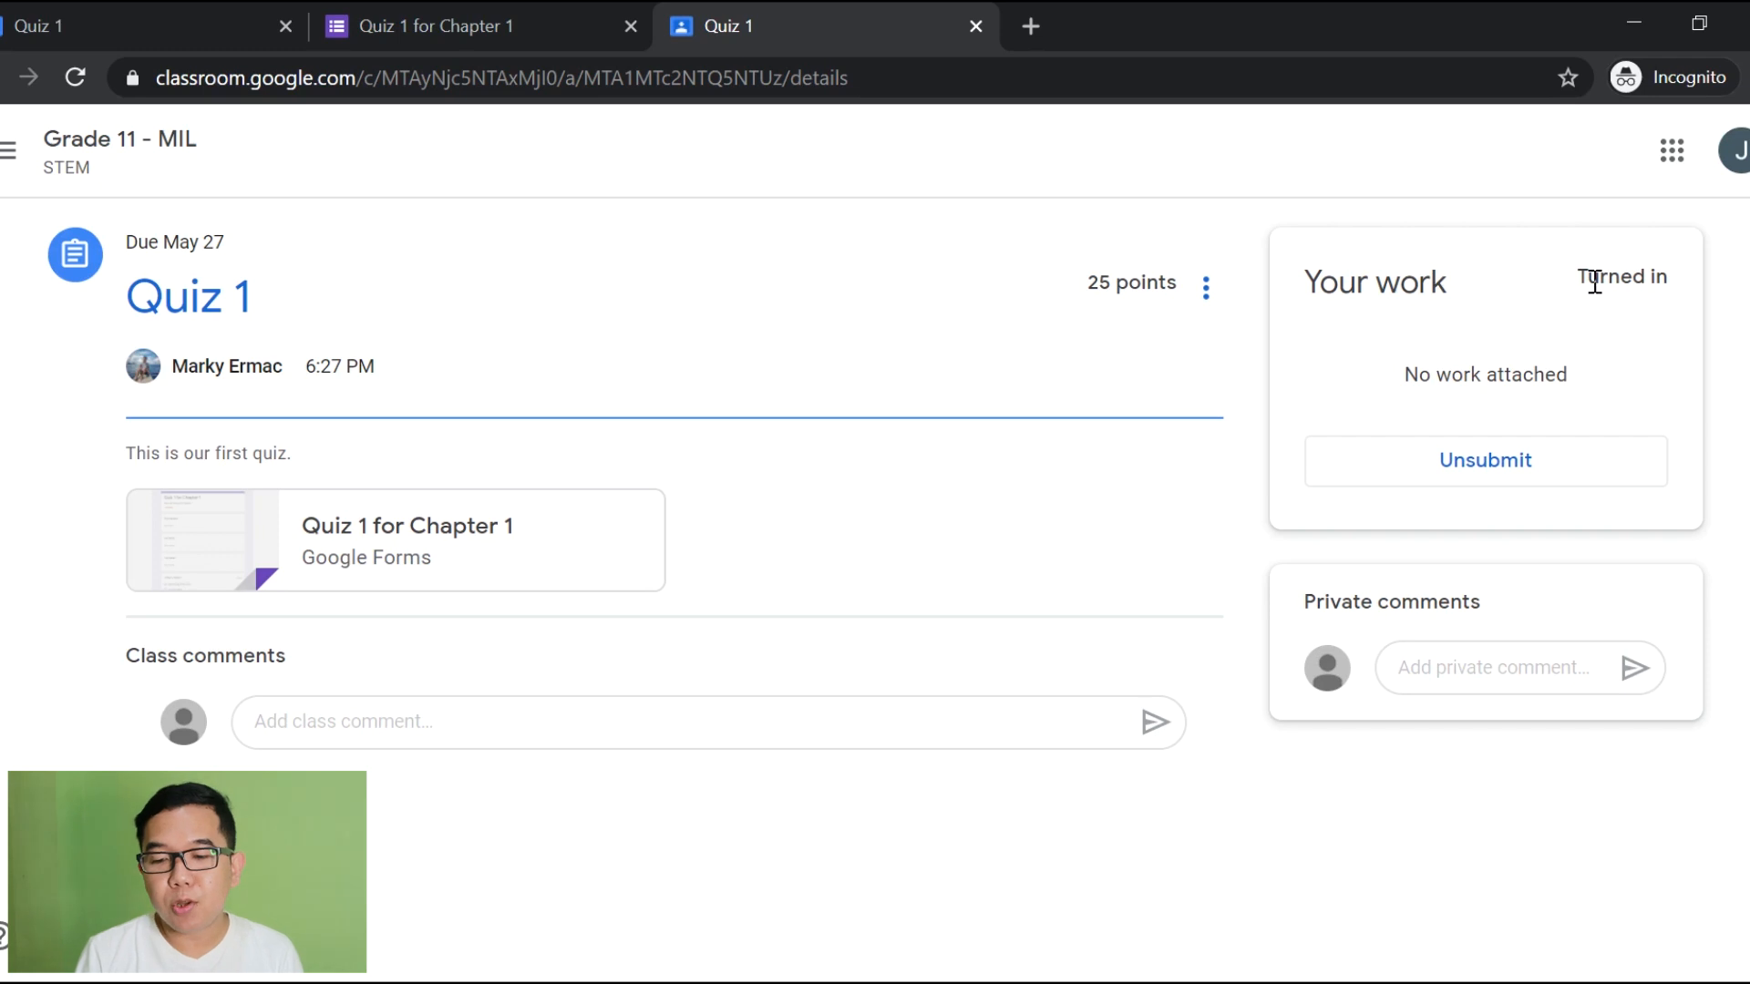
Step: Switch to the teacher's Classroom window and examine the turned-in student work for Quiz 1
key("alt+Tab")
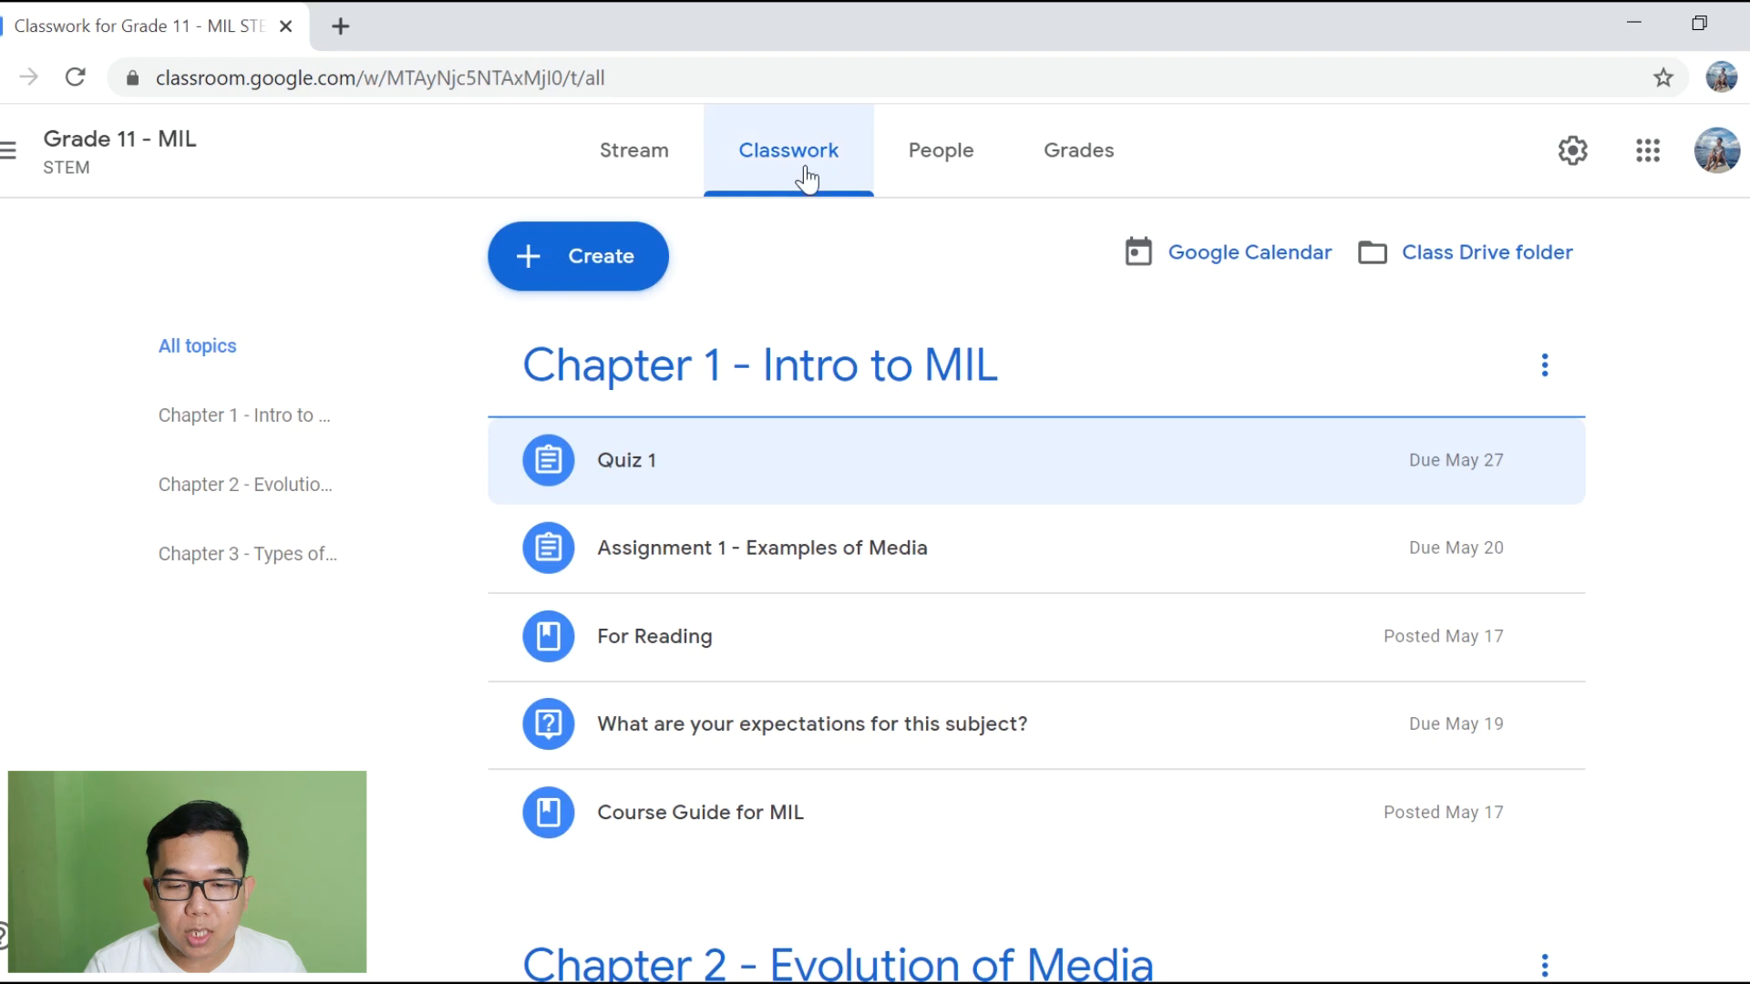
left_click(674, 474)
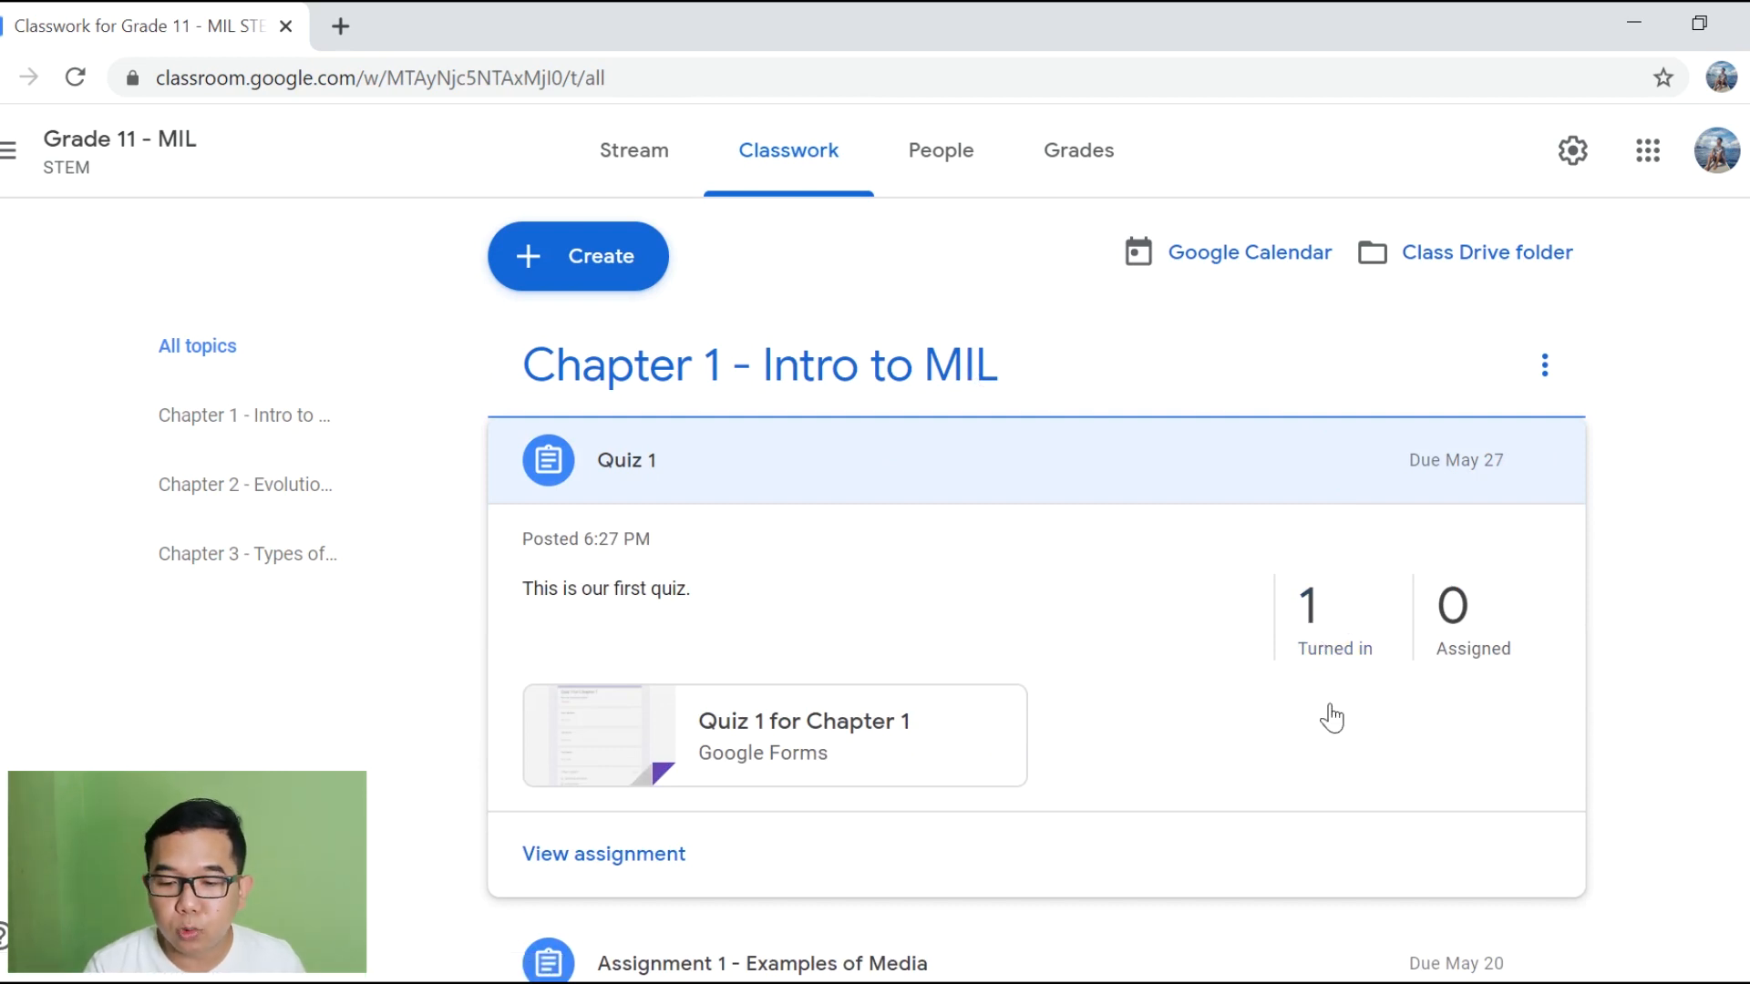
left_click(1312, 628)
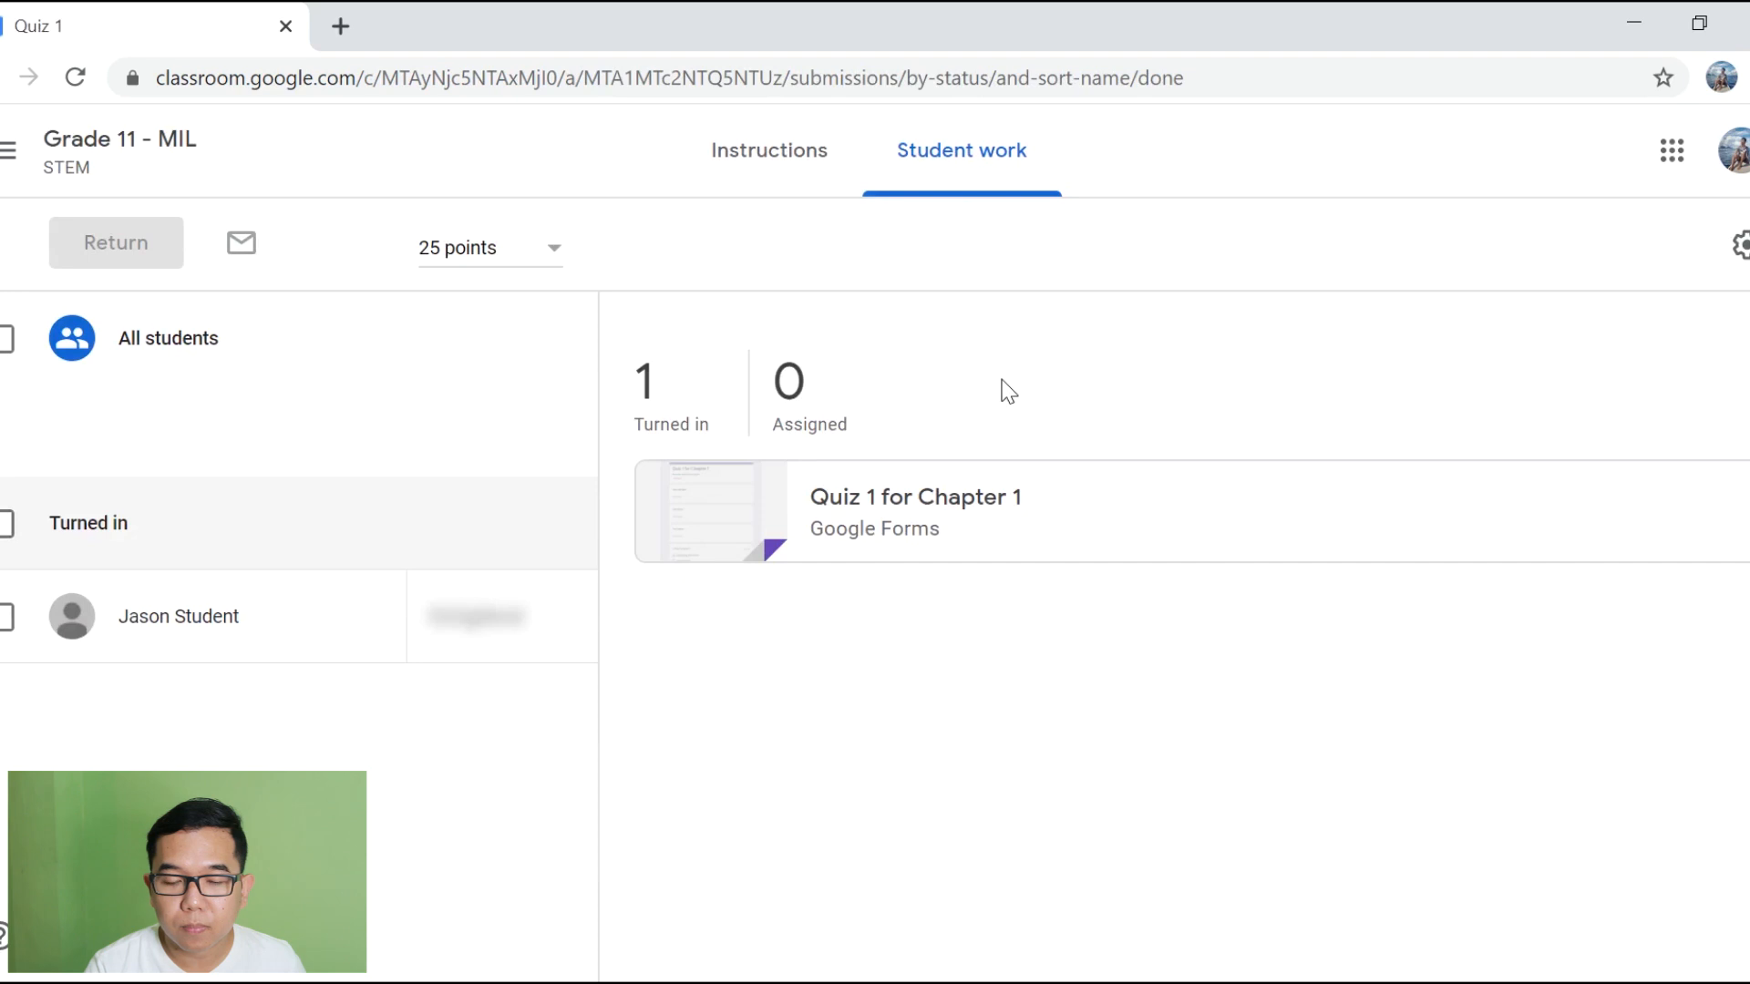
triple_click(762, 732)
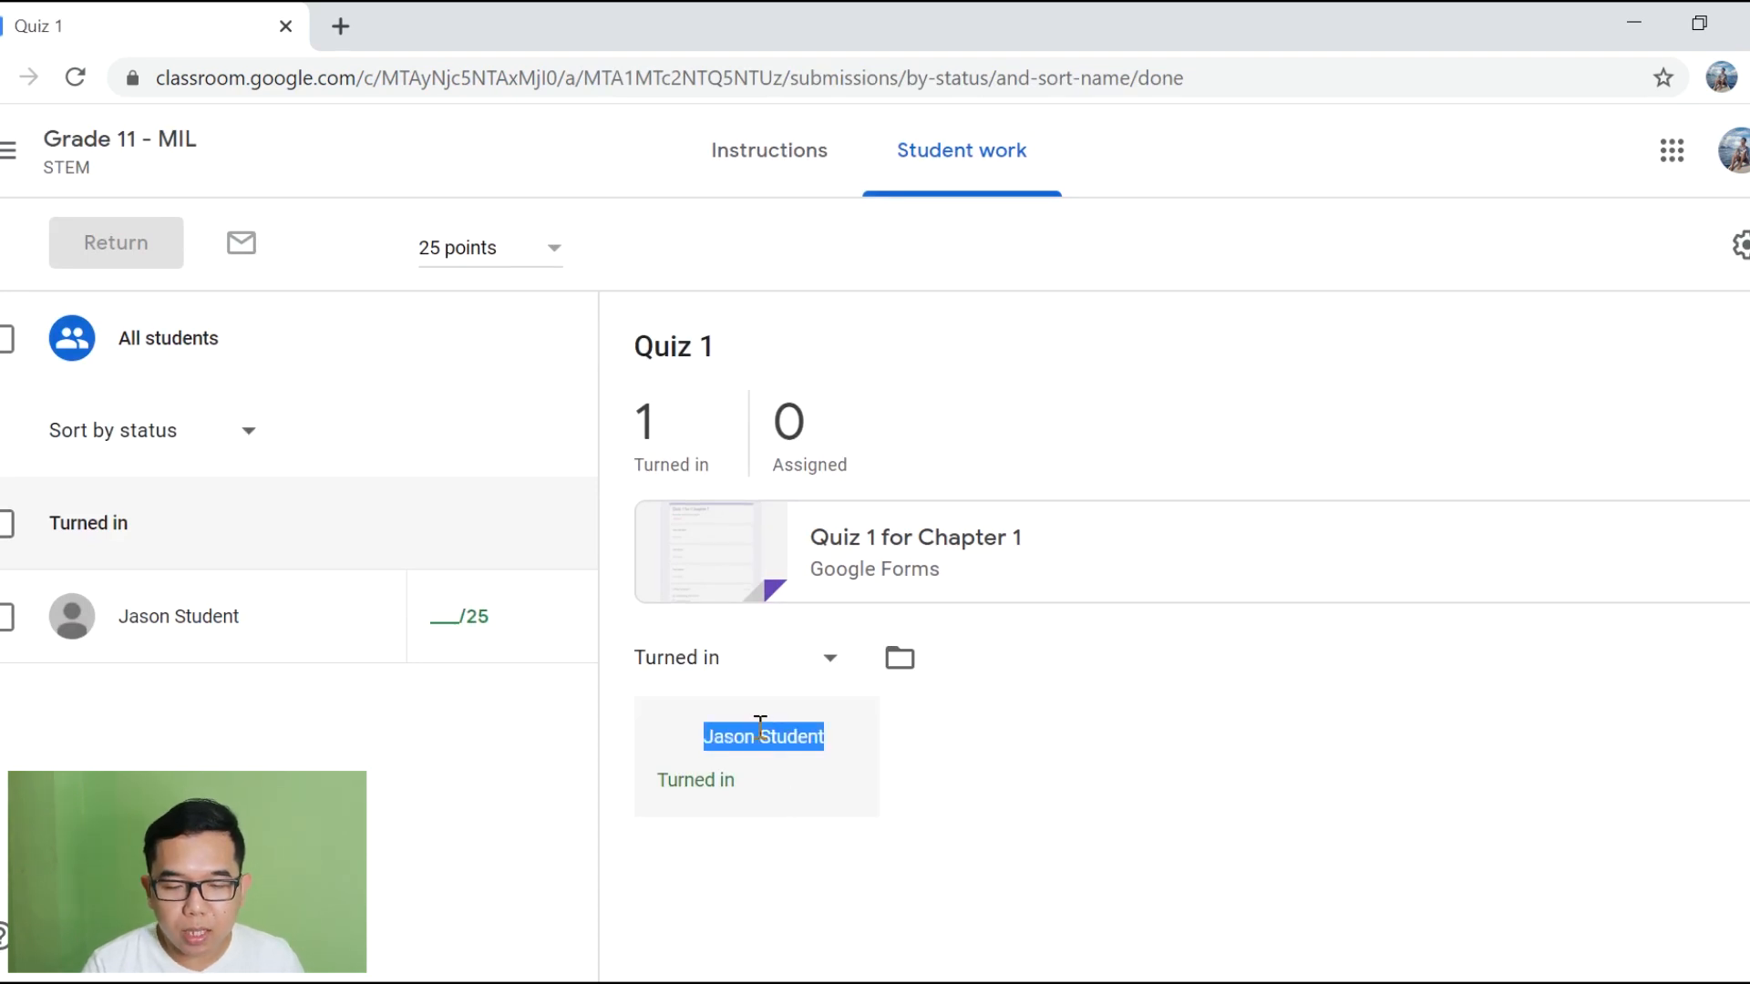
Step: Check the student's turned-in status on the Quiz 1 submission card
left_click(779, 854)
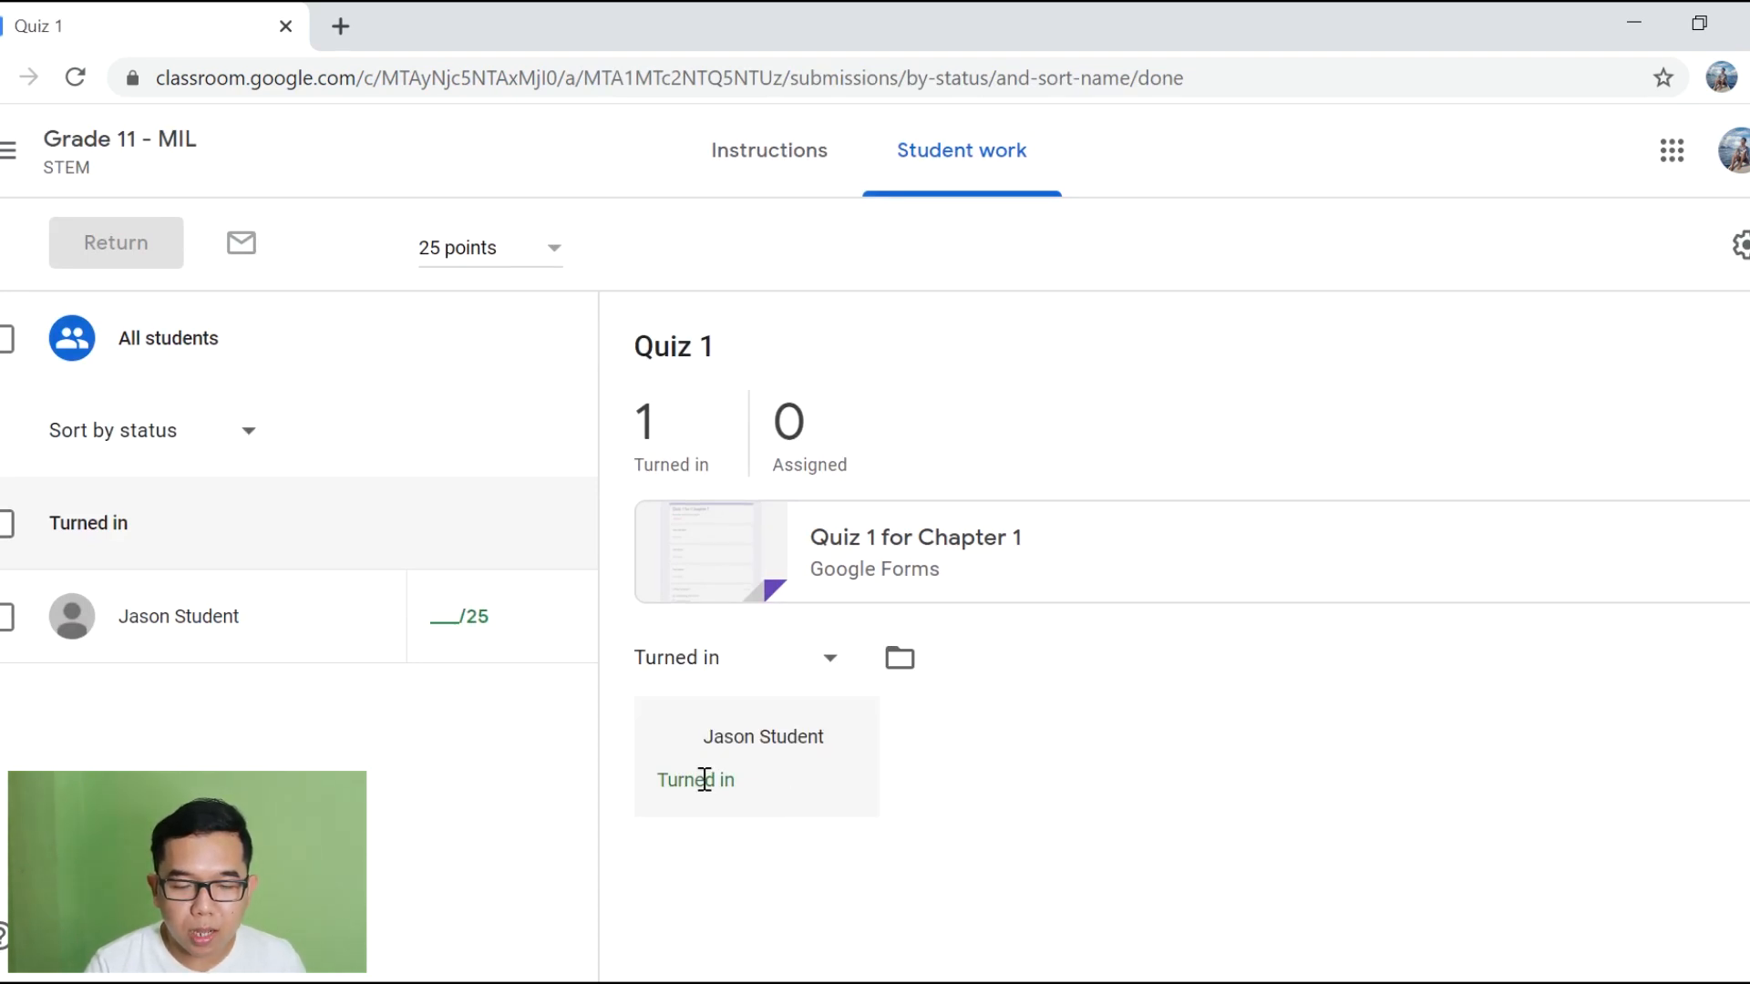
triple_click(704, 779)
left_click(754, 817)
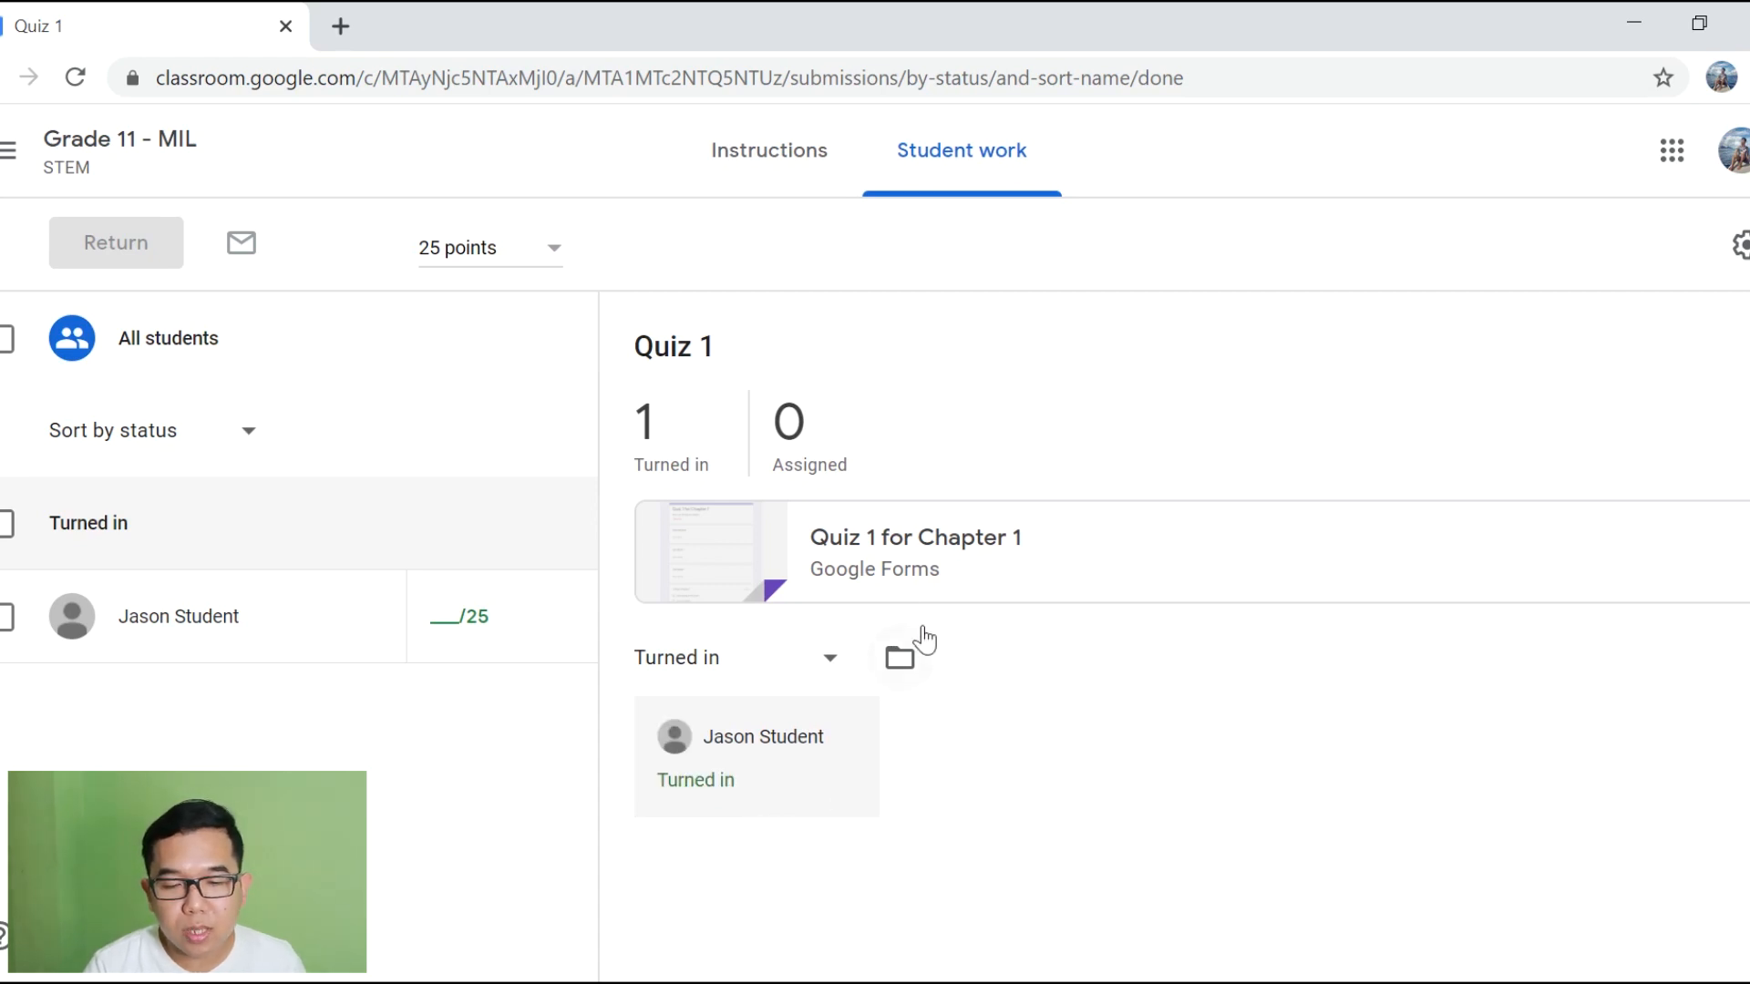
Step: Open the attached Quiz 1 for Chapter 1 form, switch it to editing and view its responses
left_click(866, 544)
scroll(1507, 541, "down", 5)
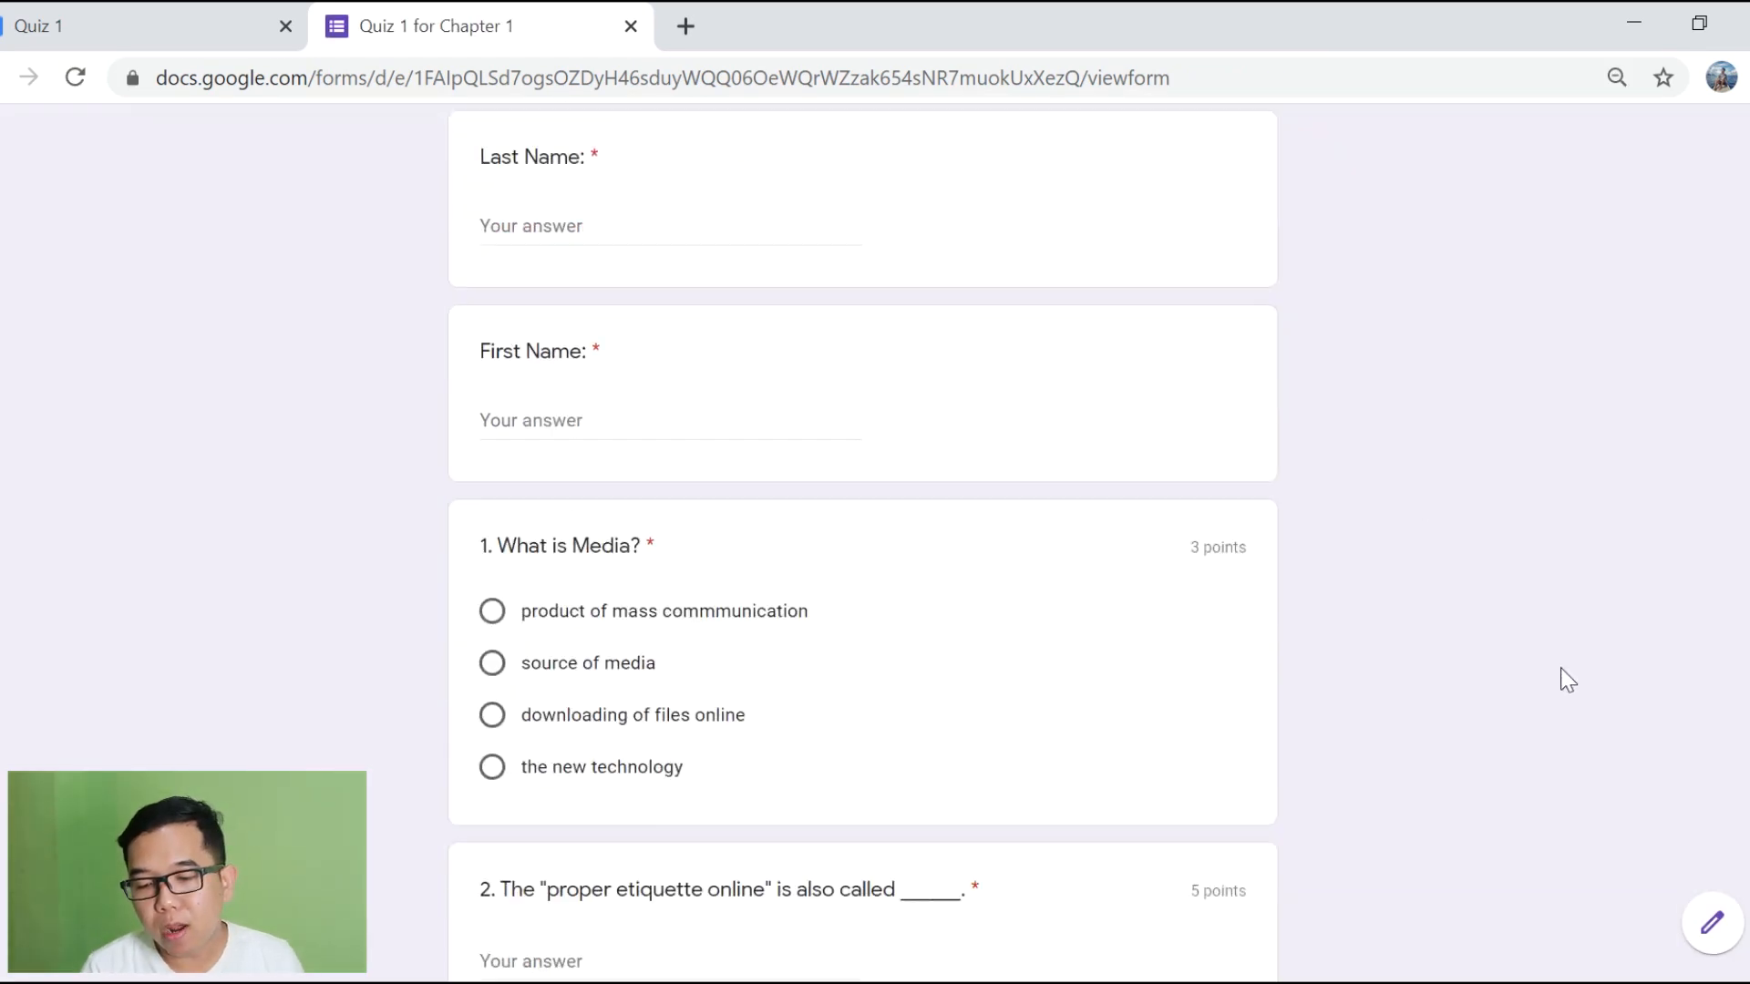
left_click(1713, 948)
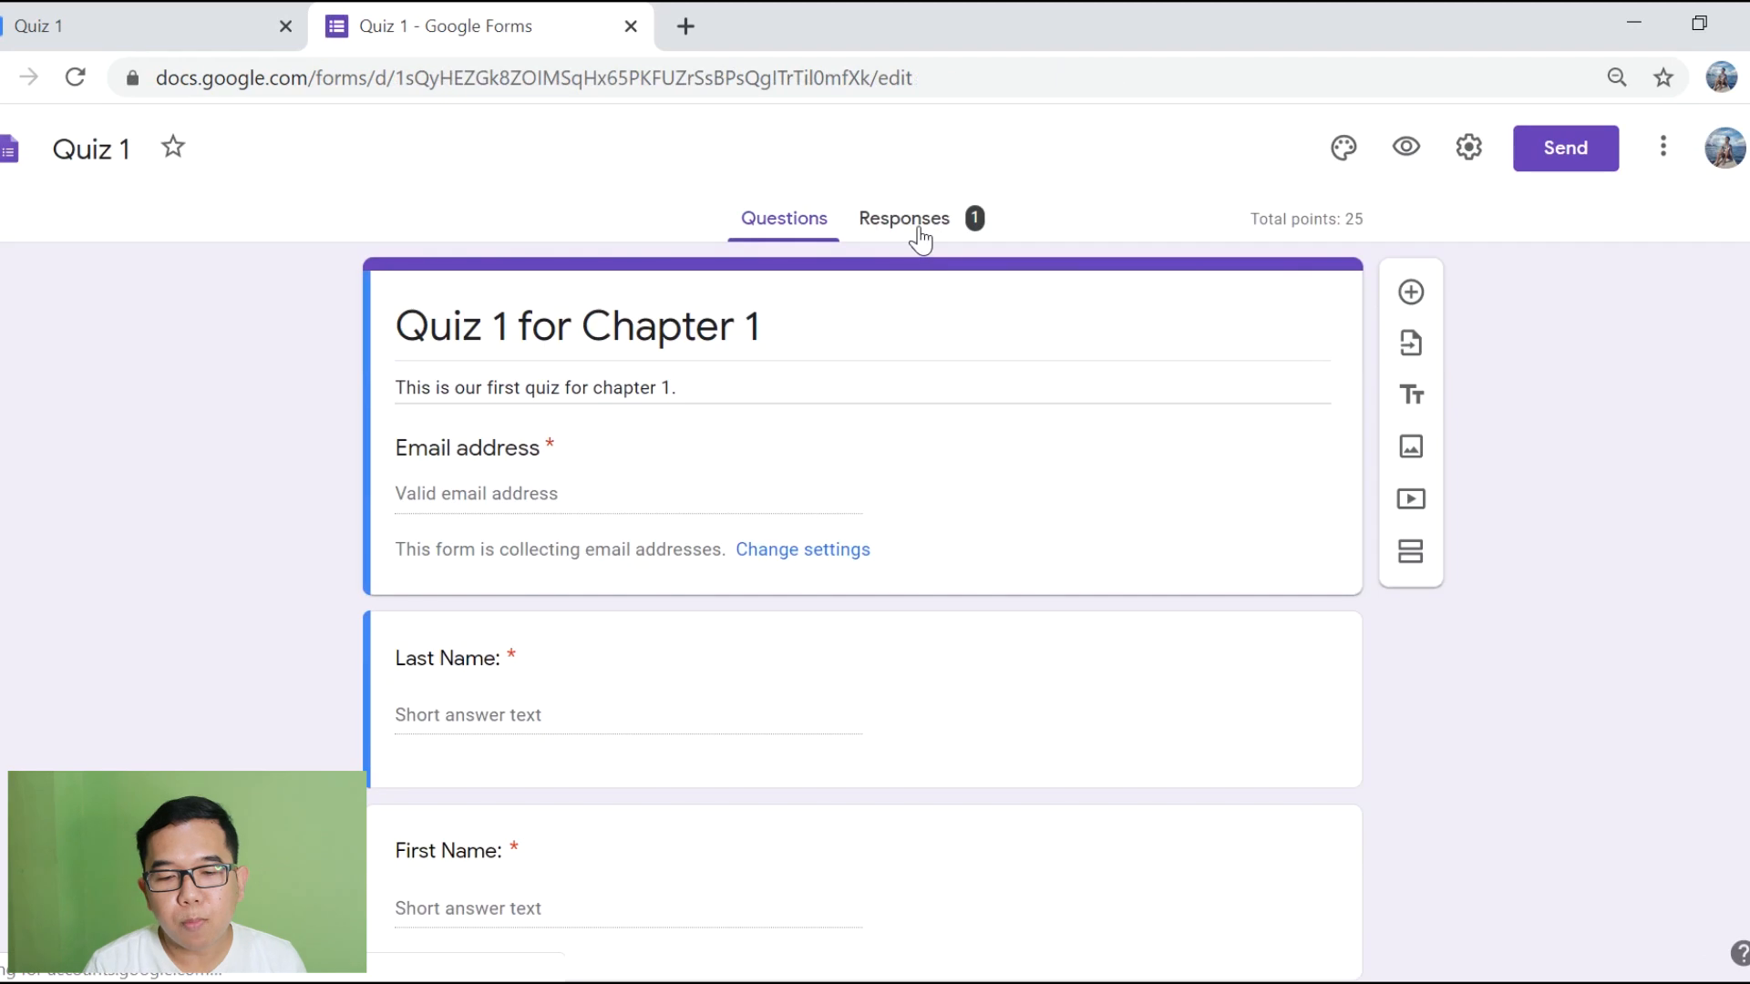
left_click(918, 228)
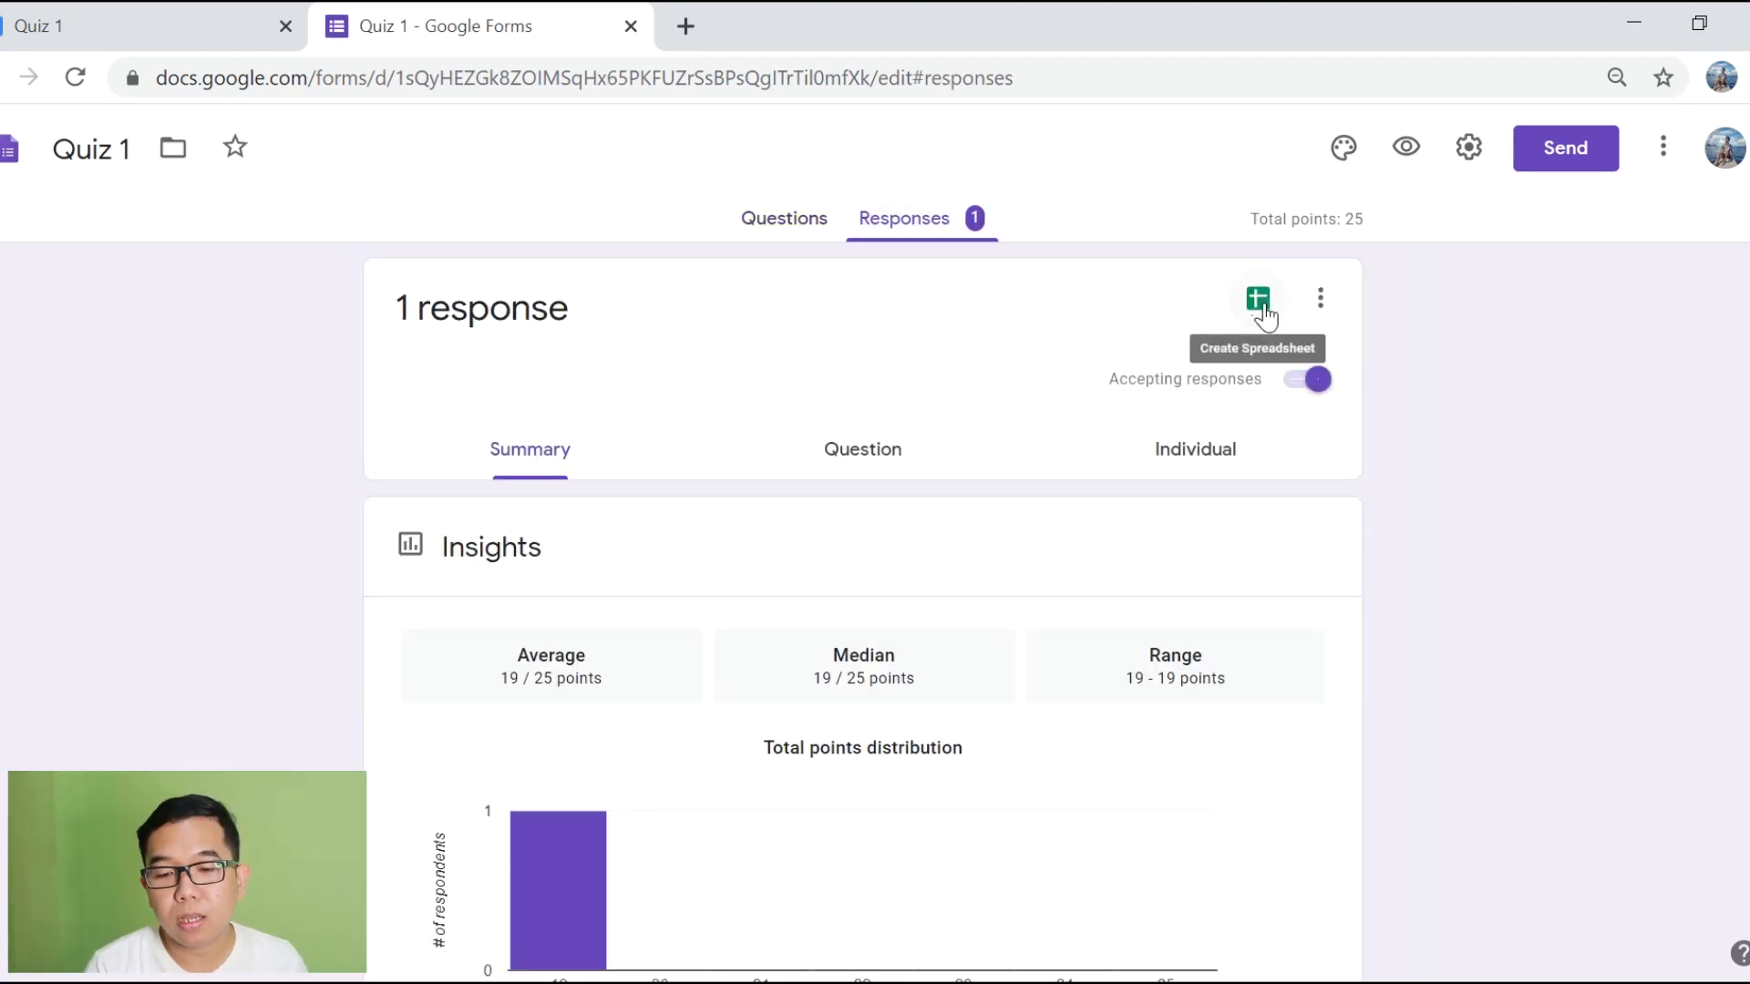
Step: Create a new spreadsheet, Quiz 1 (Responses), from the form's responses and check the student's score in it
left_click(1261, 310)
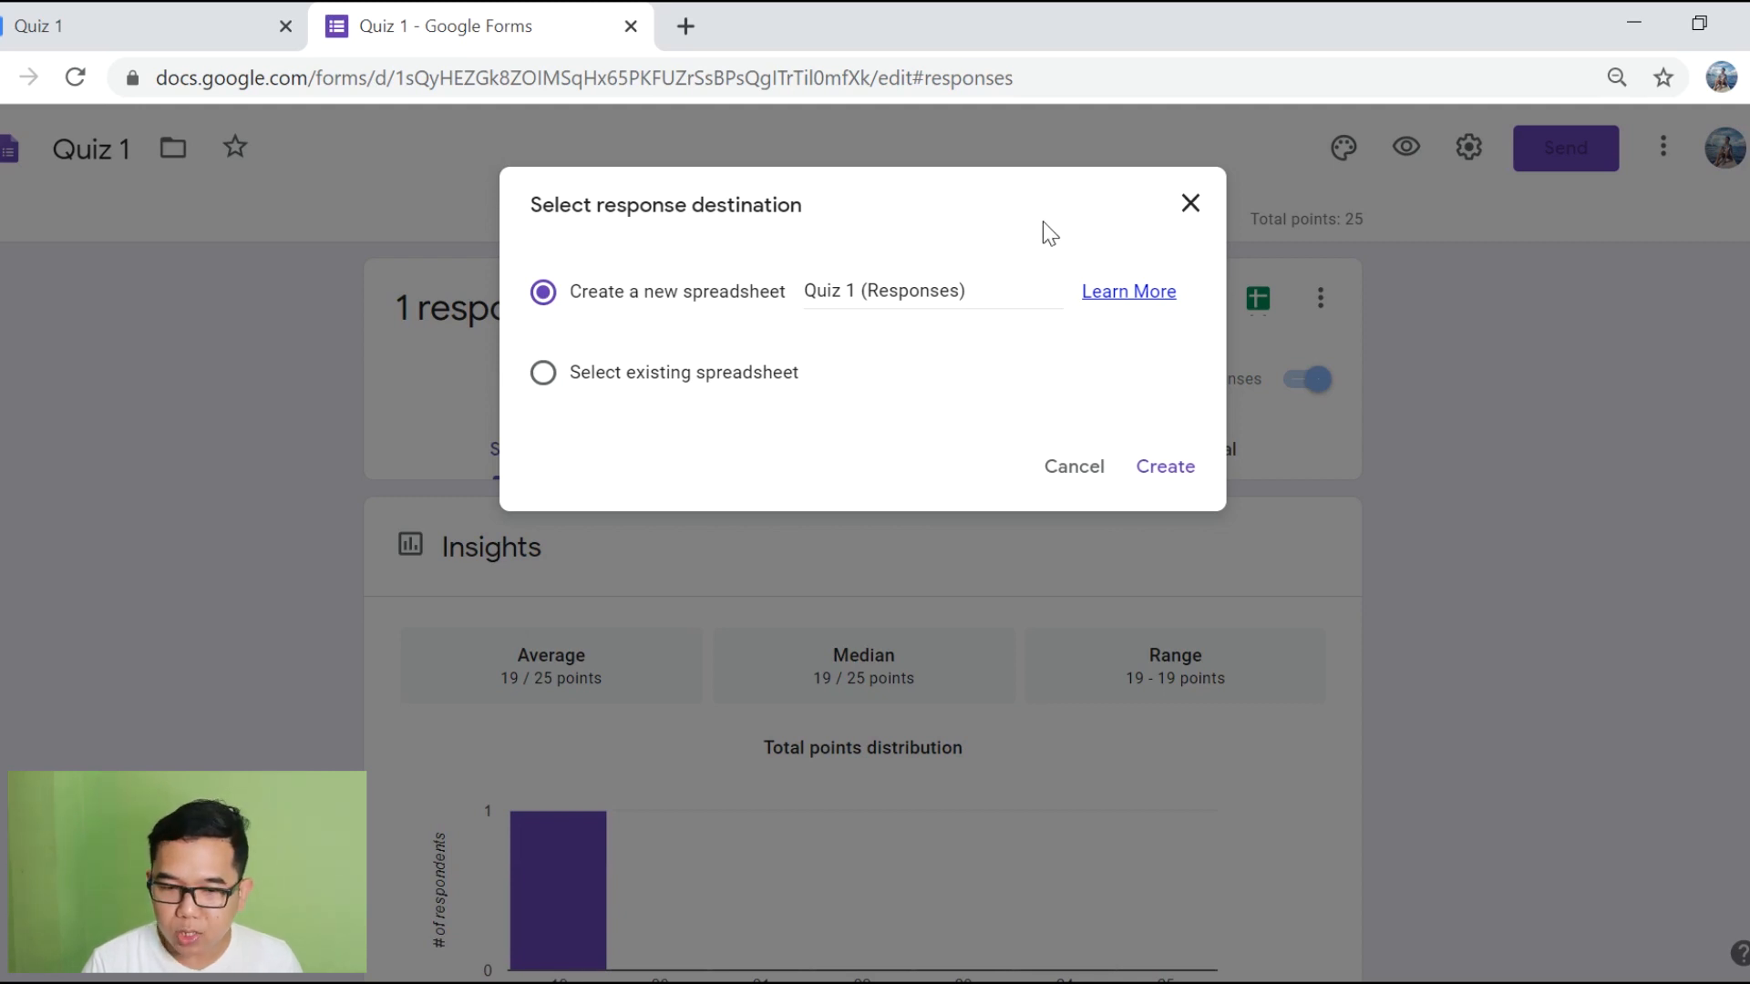
left_click(1174, 476)
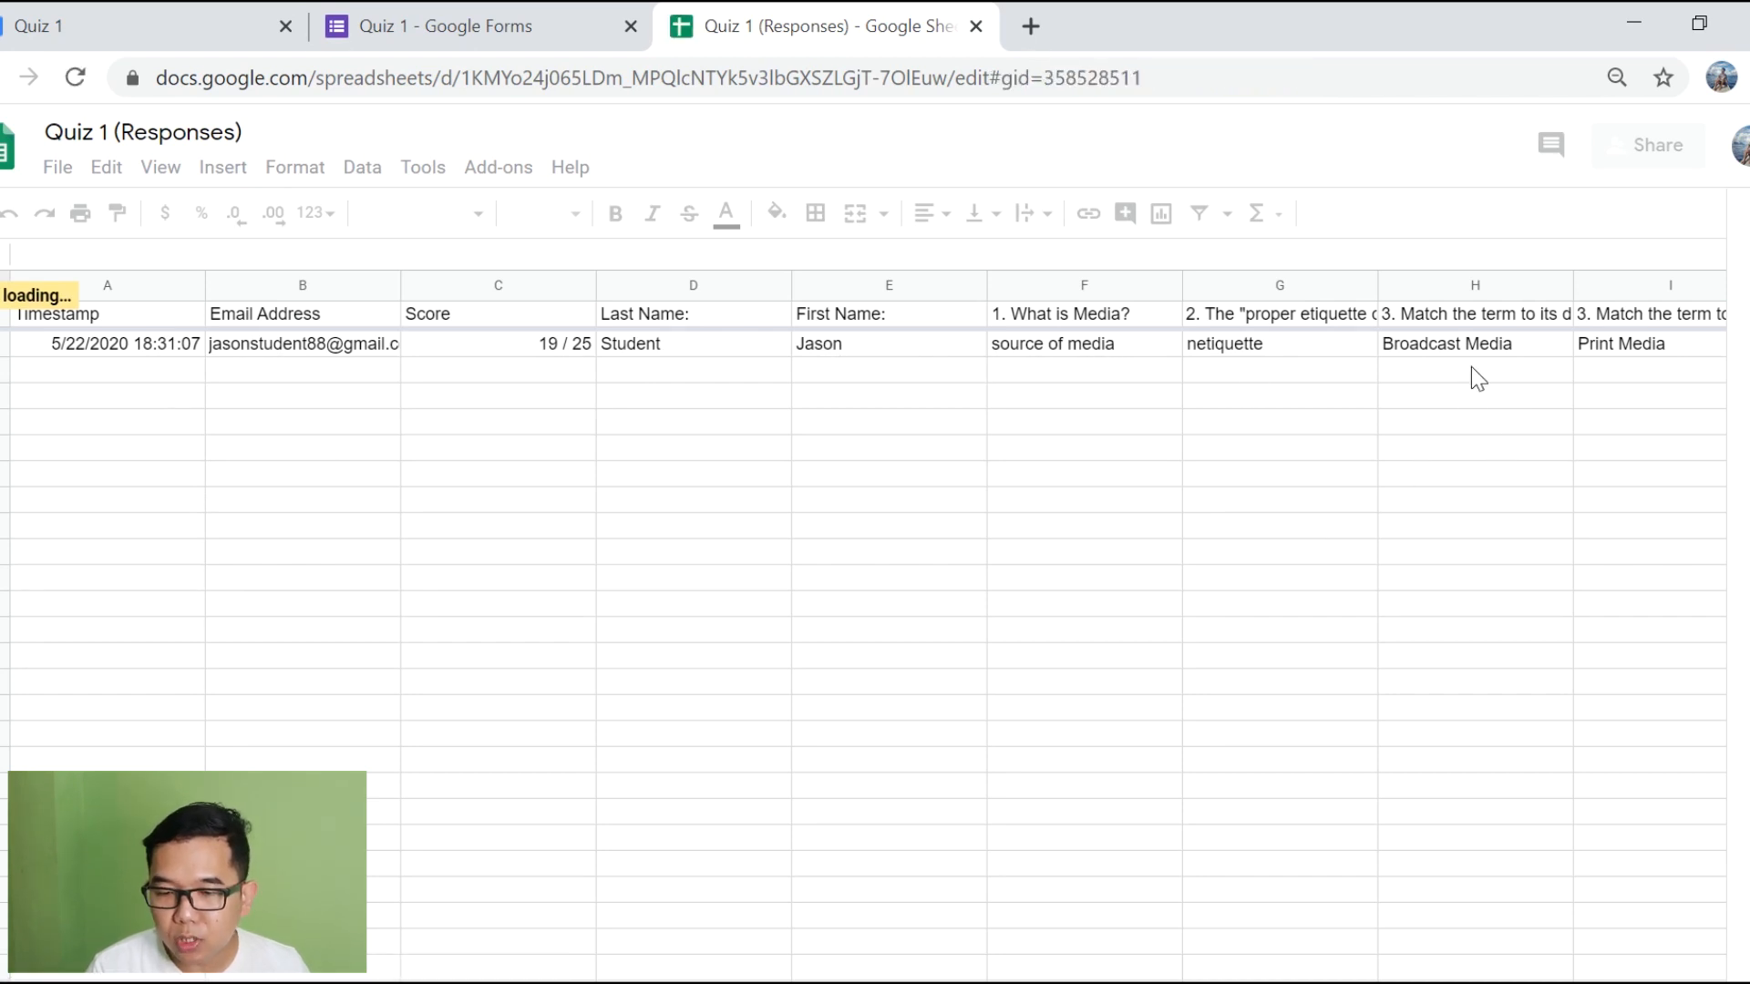
left_click(576, 448)
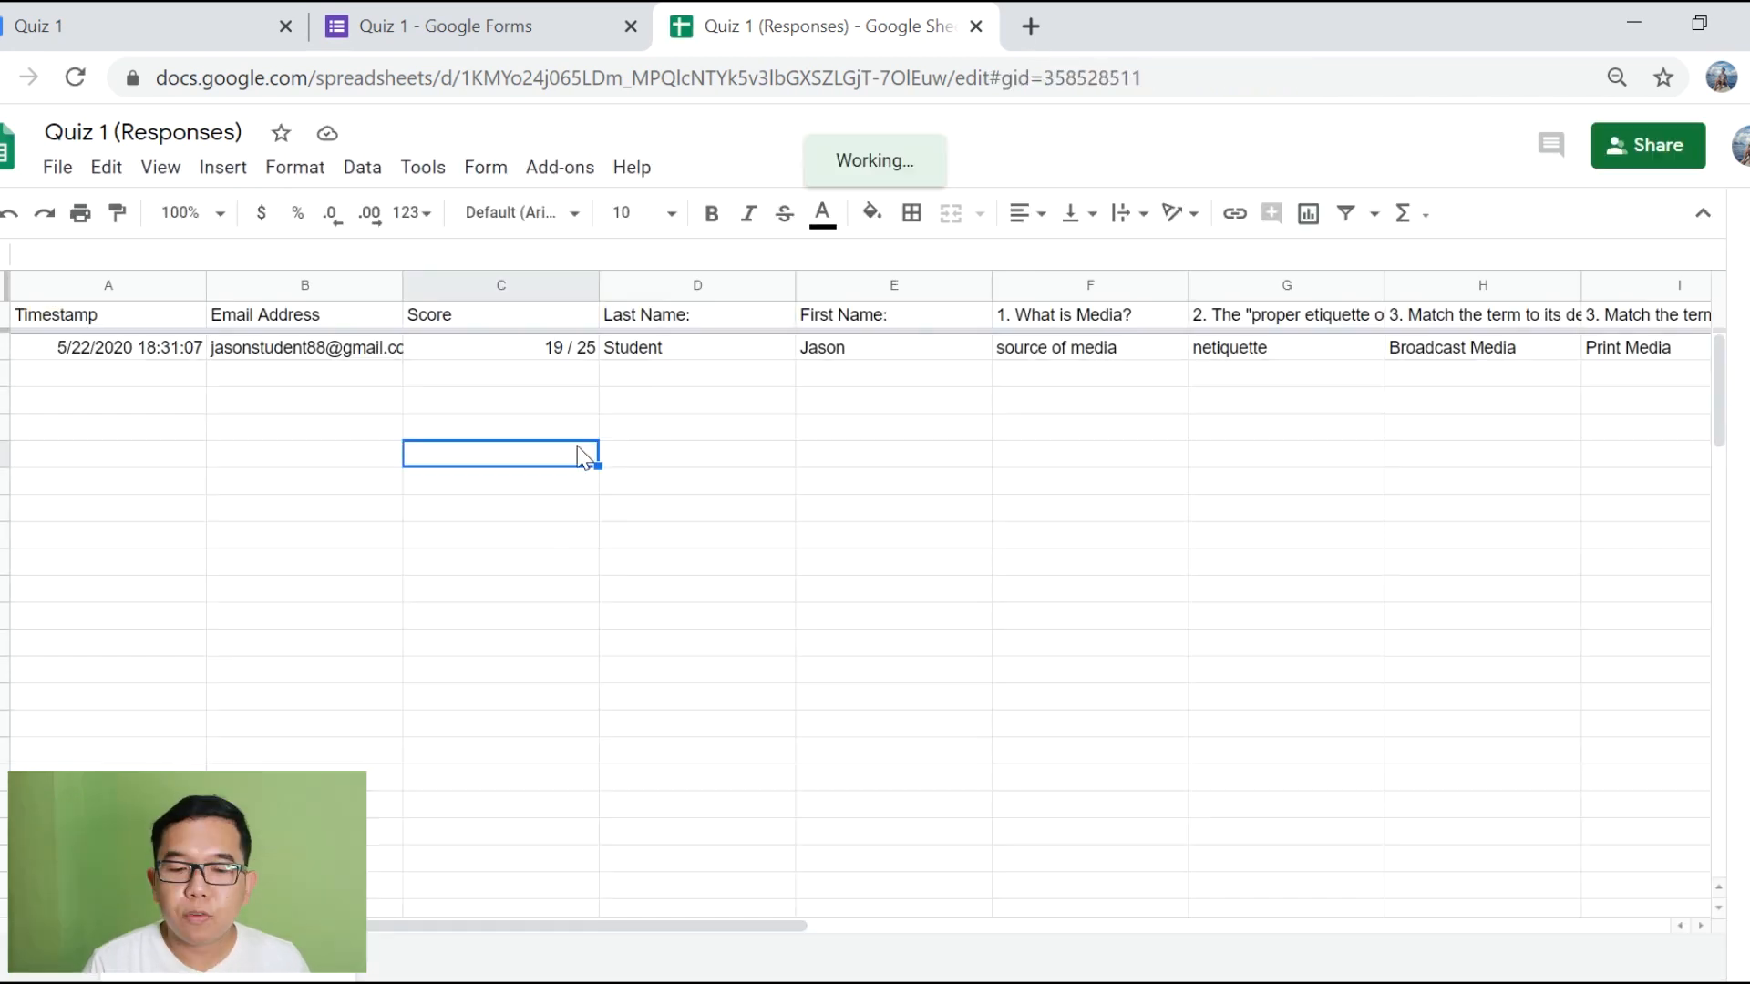
left_click(567, 357)
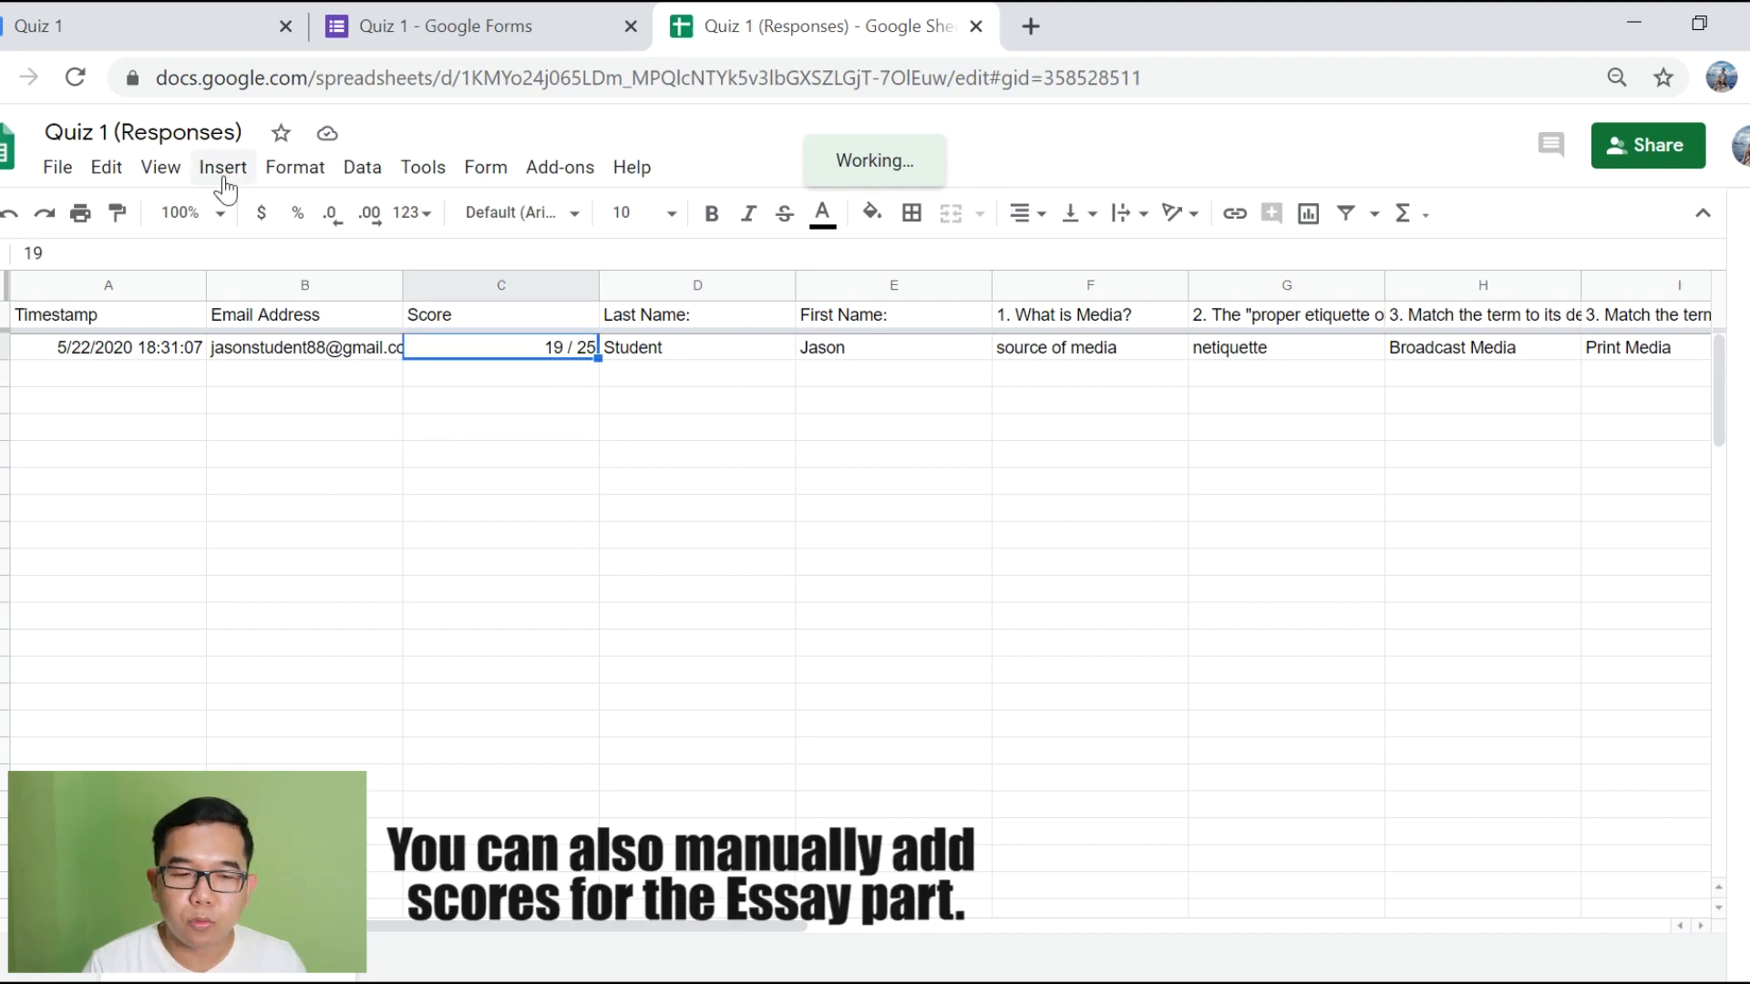
Step: Return to the Classroom student work page and enter 19 out of 25 as the student's Quiz 1 grade
left_click(169, 17)
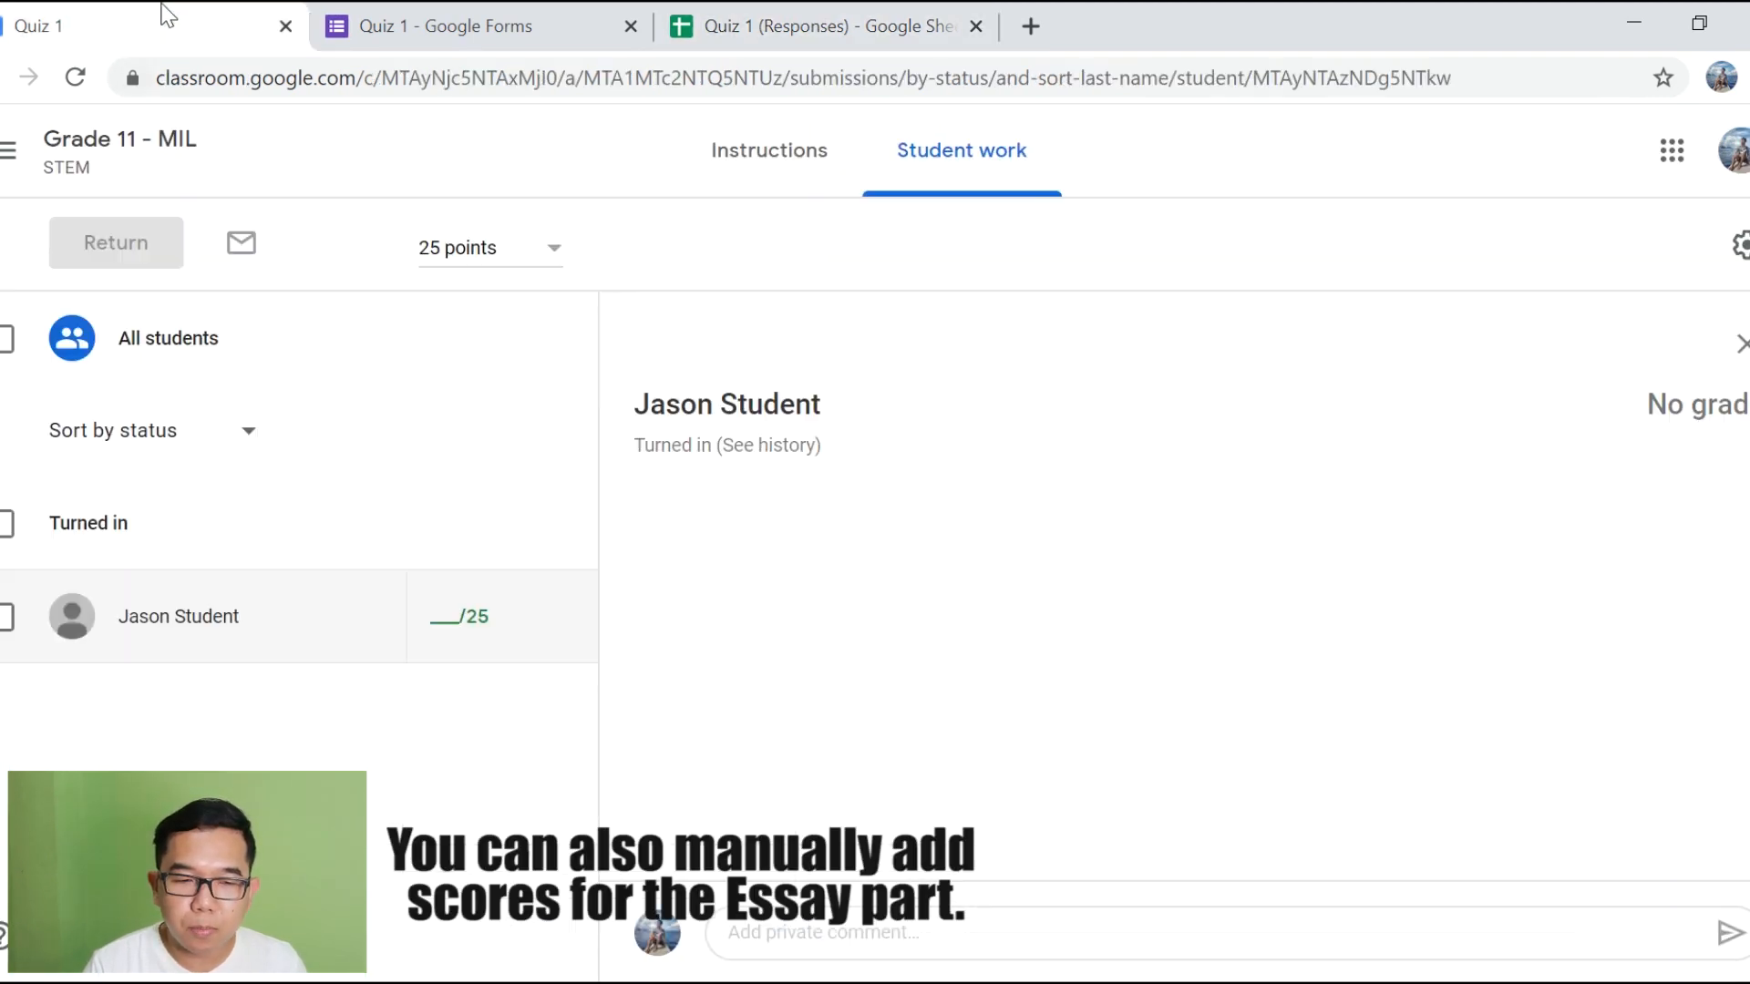
left_click(464, 621)
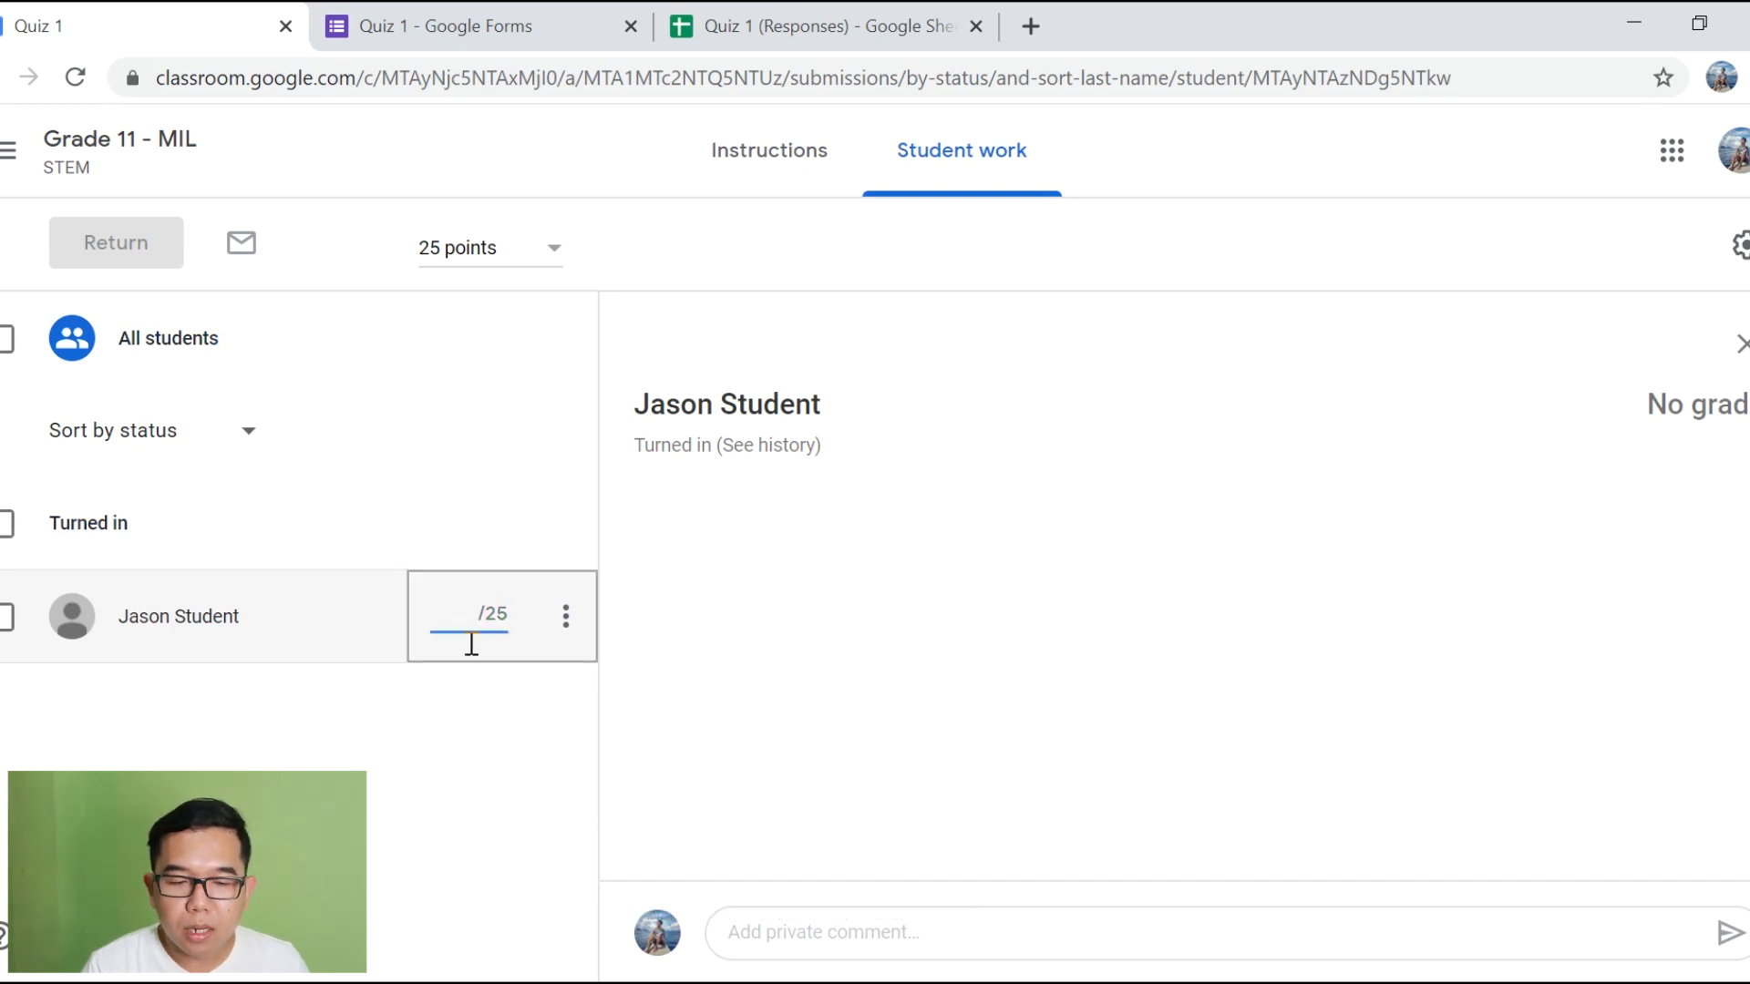
type("19")
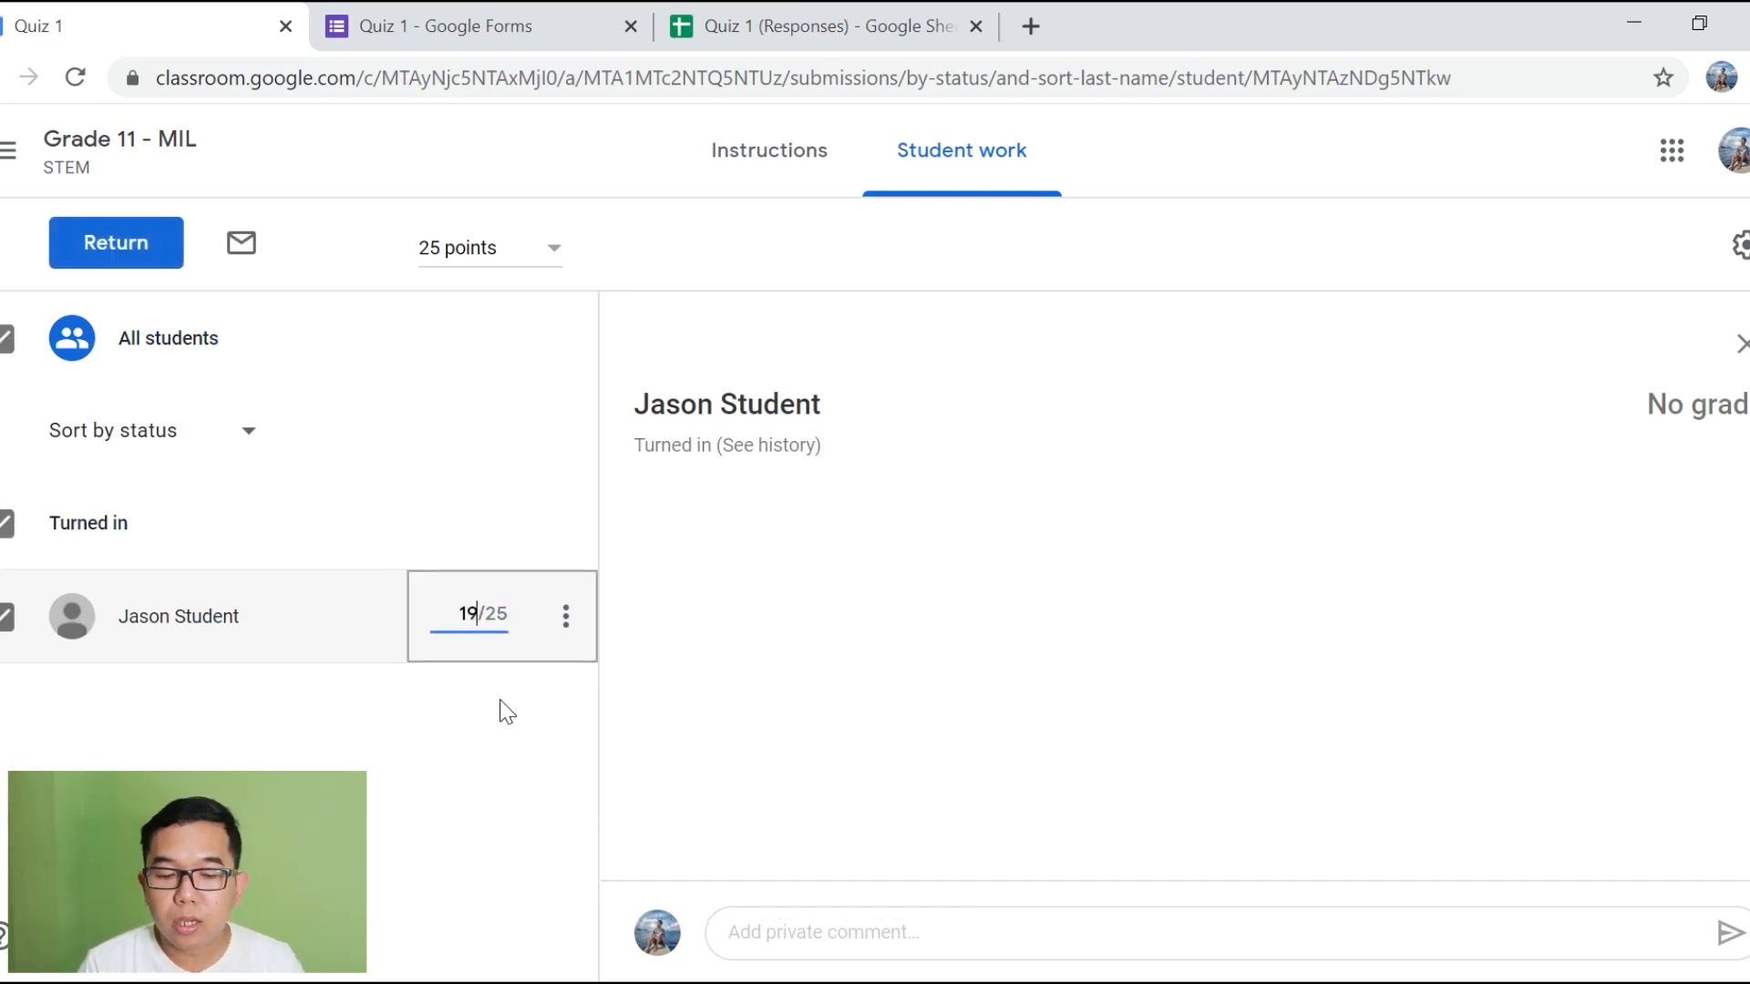
left_click(522, 717)
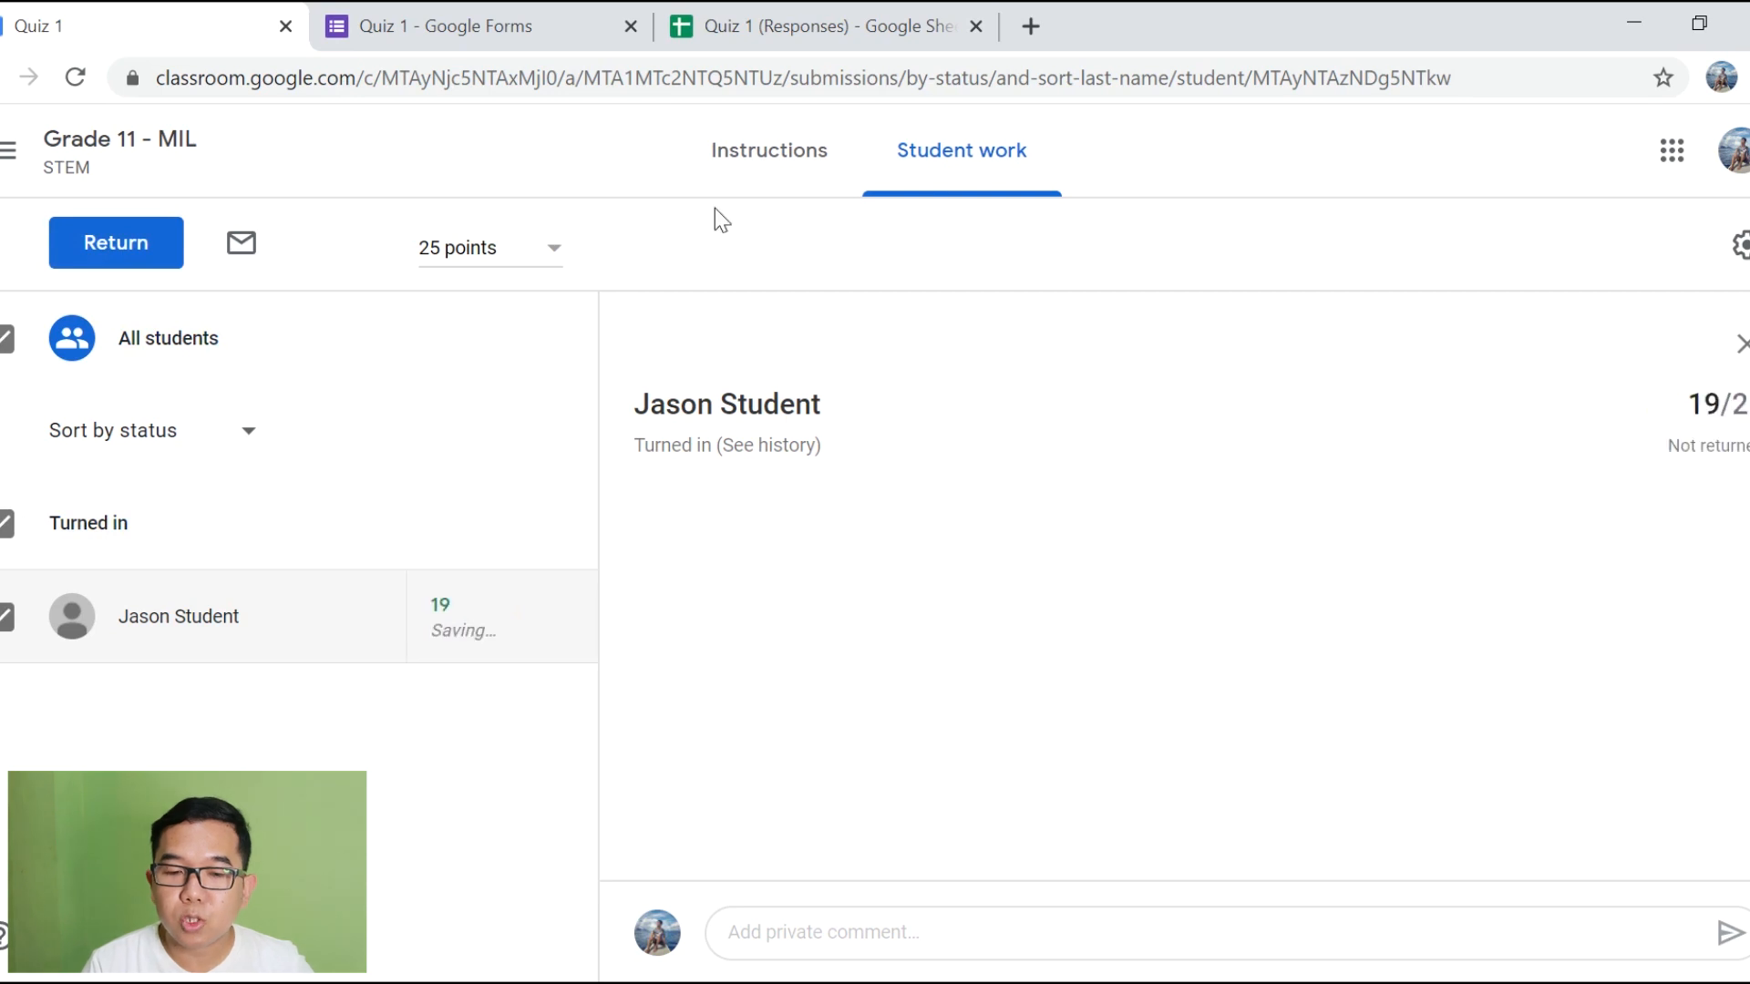
left_click(789, 5)
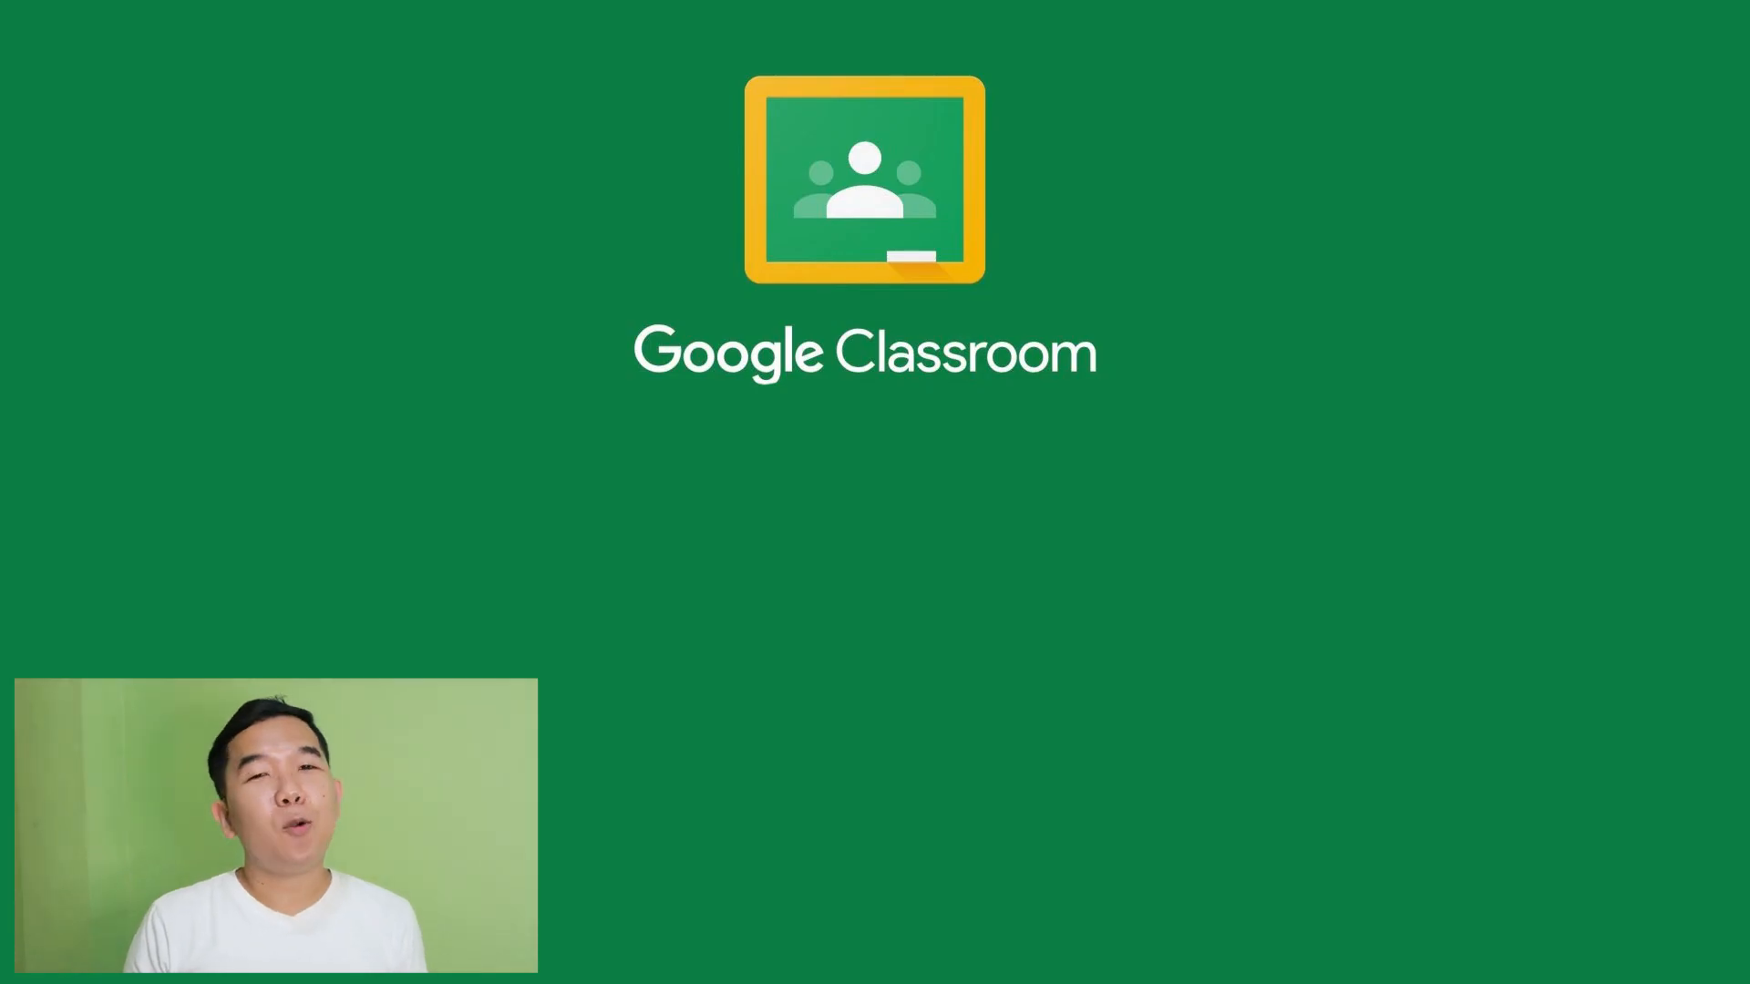